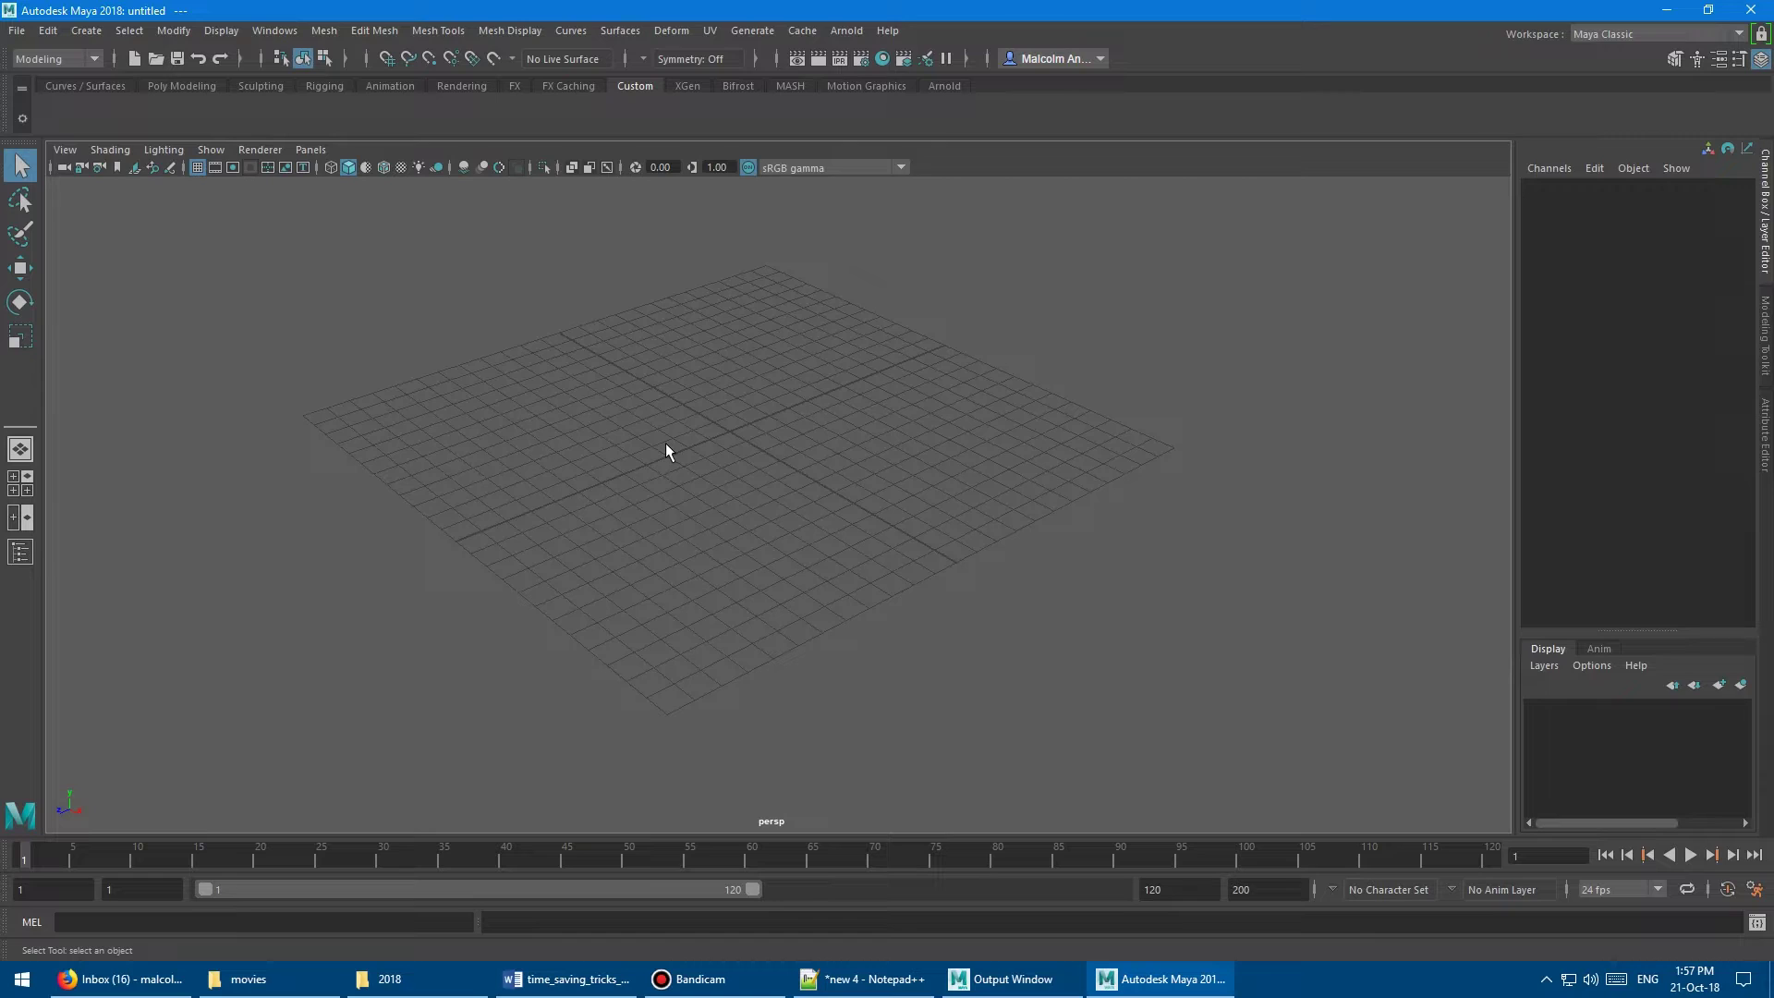
Open the Outliner and collapse it beside the viewport
left_click(282, 32)
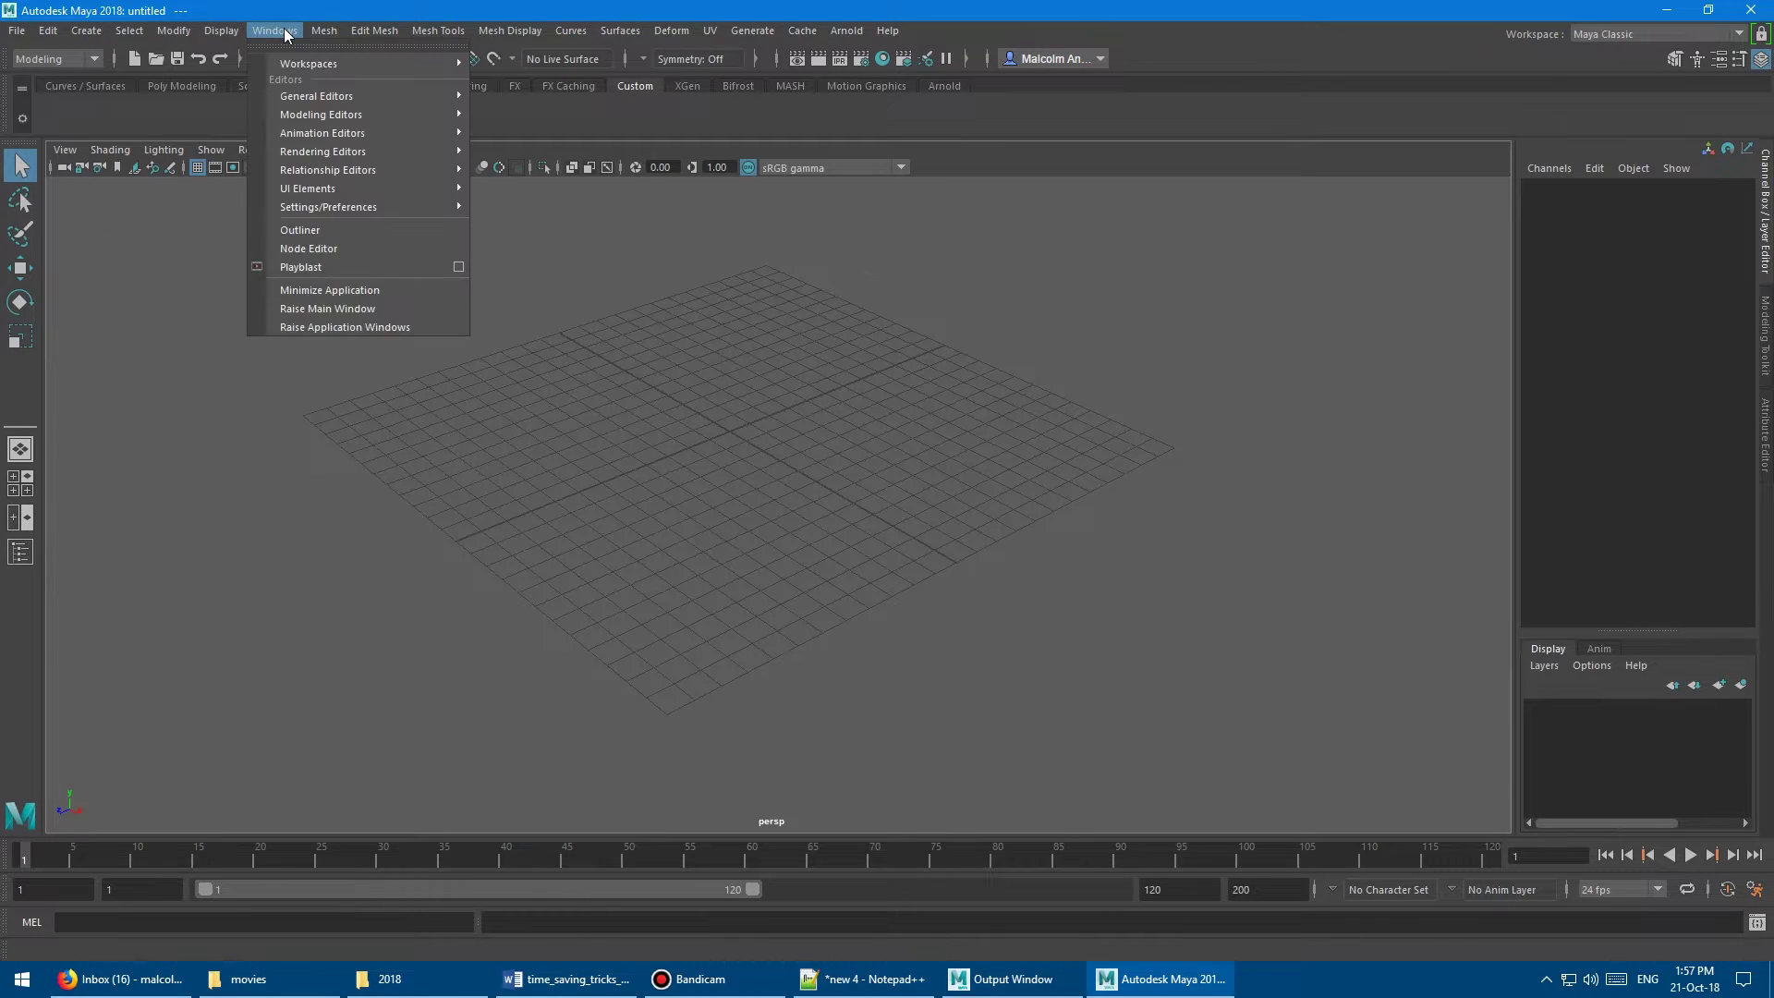
left_click(338, 227)
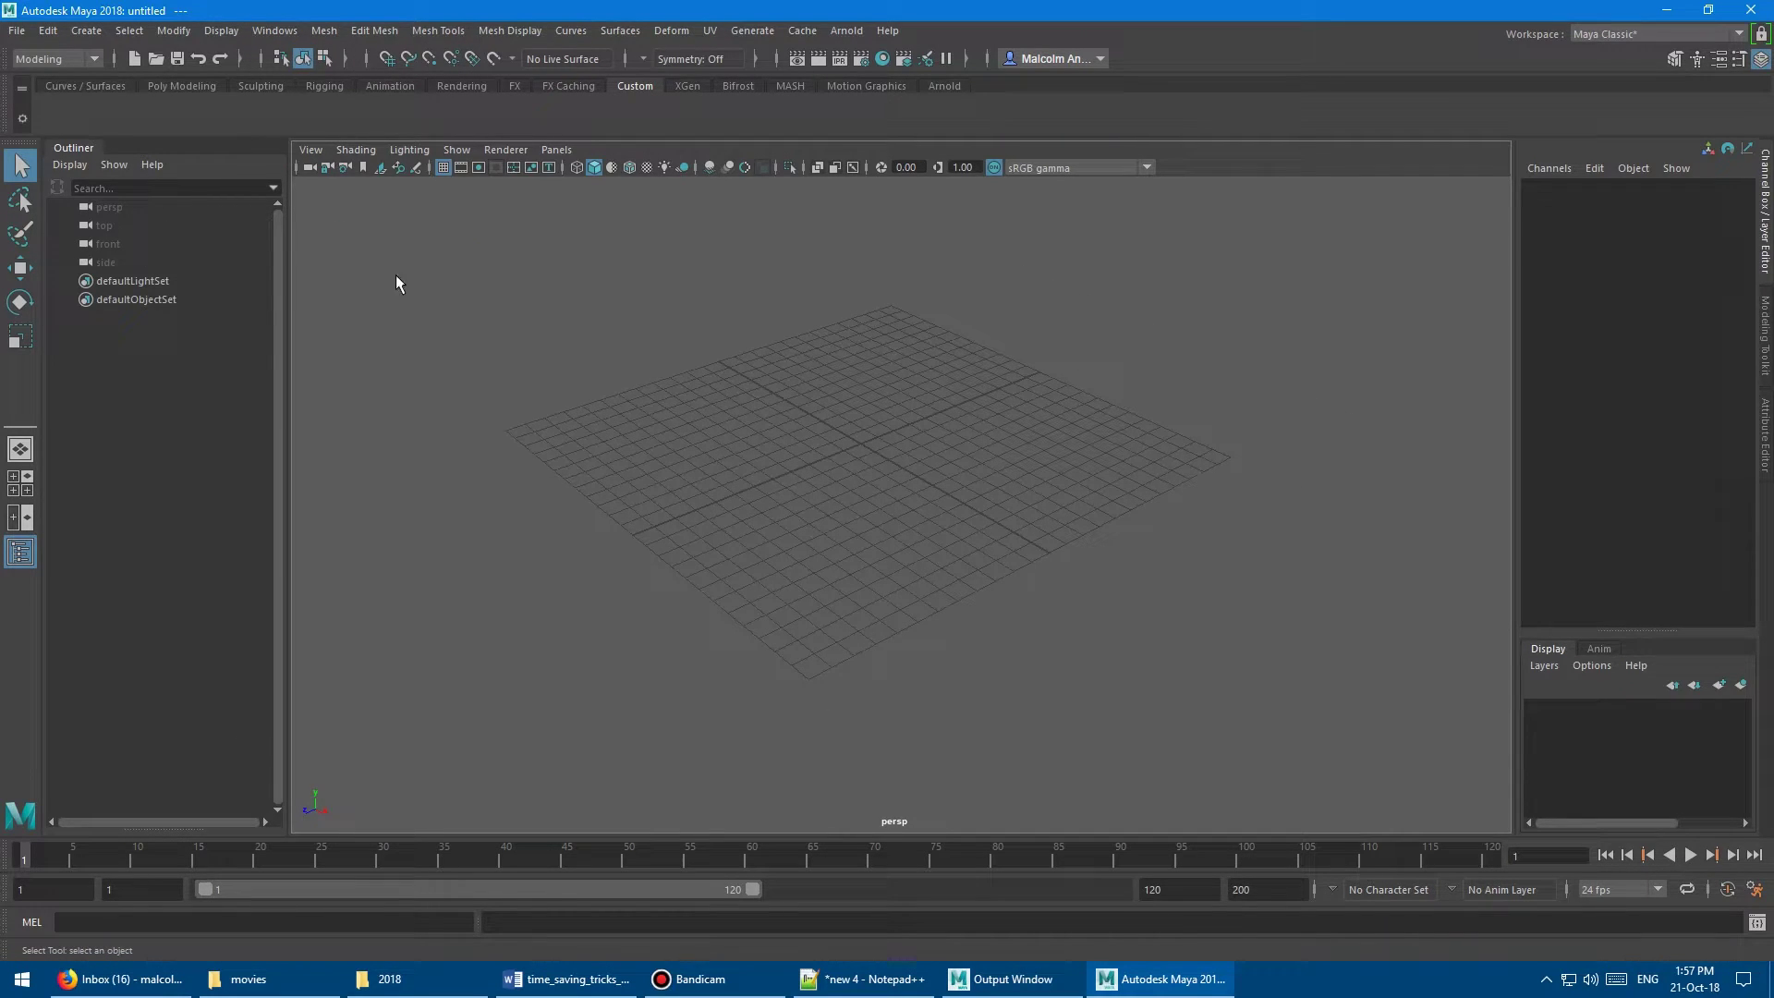
left_click(72, 147)
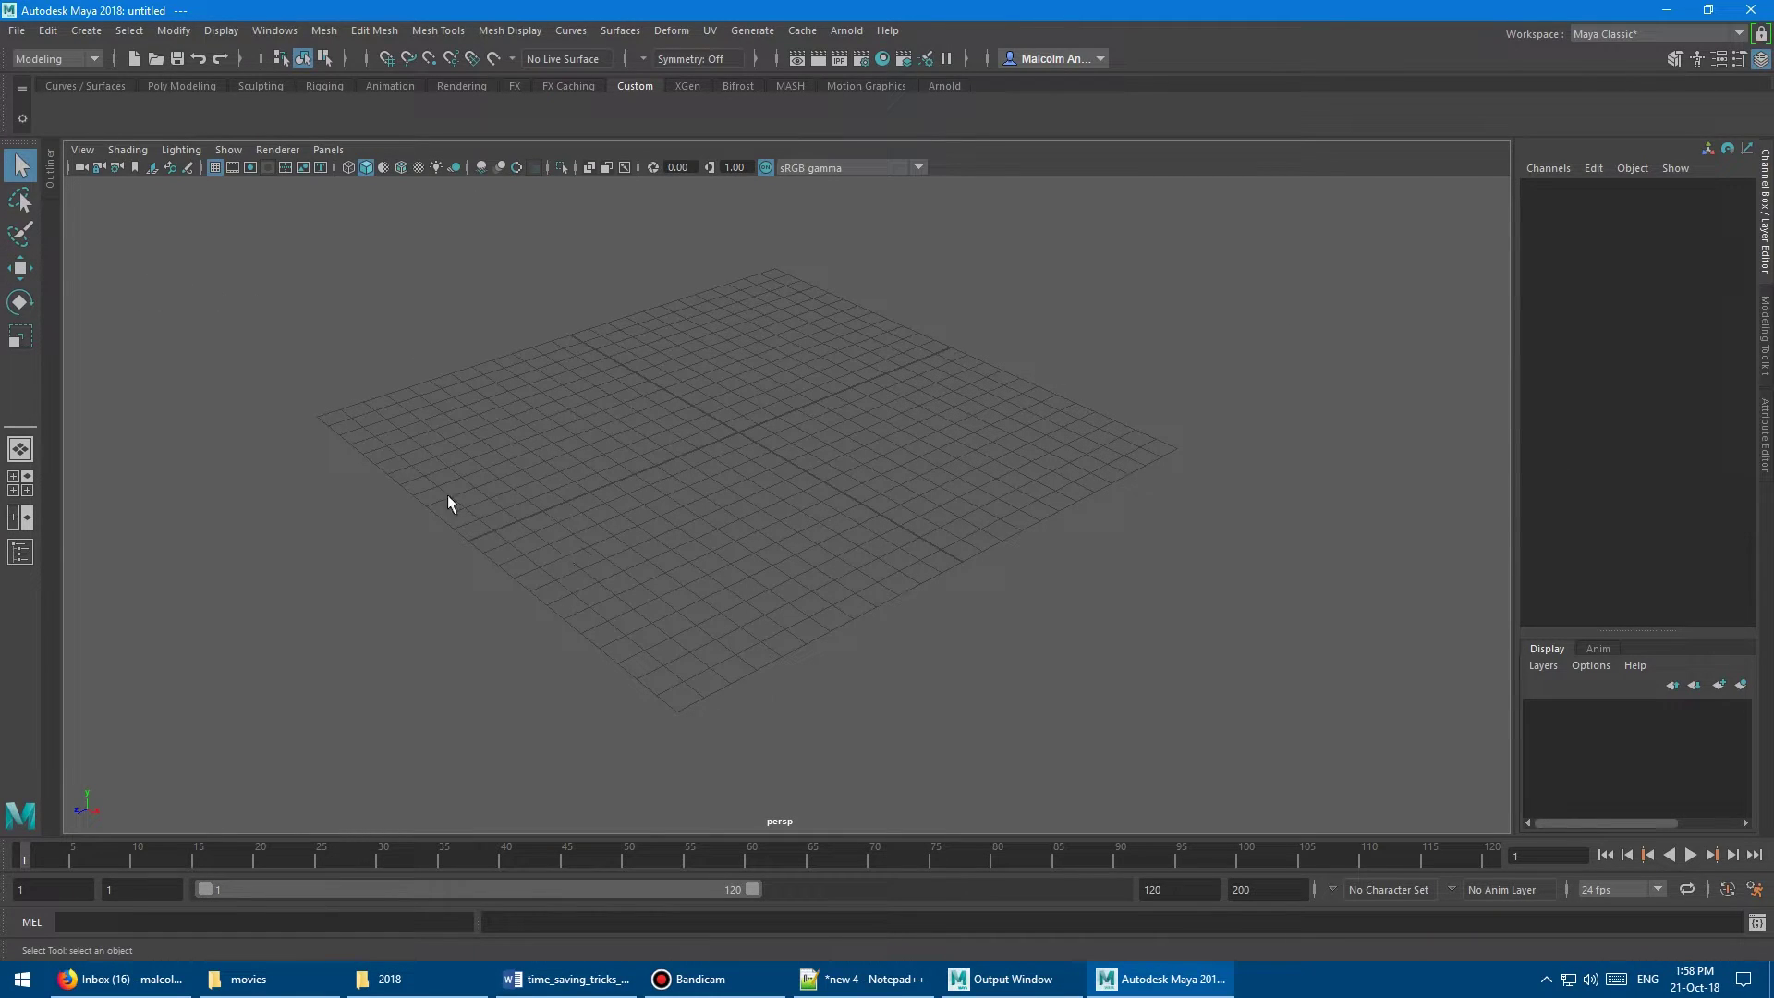
Open the UV Editor, narrow it beside the viewport, and collapse both it and the UV Toolkit
left_click(275, 31)
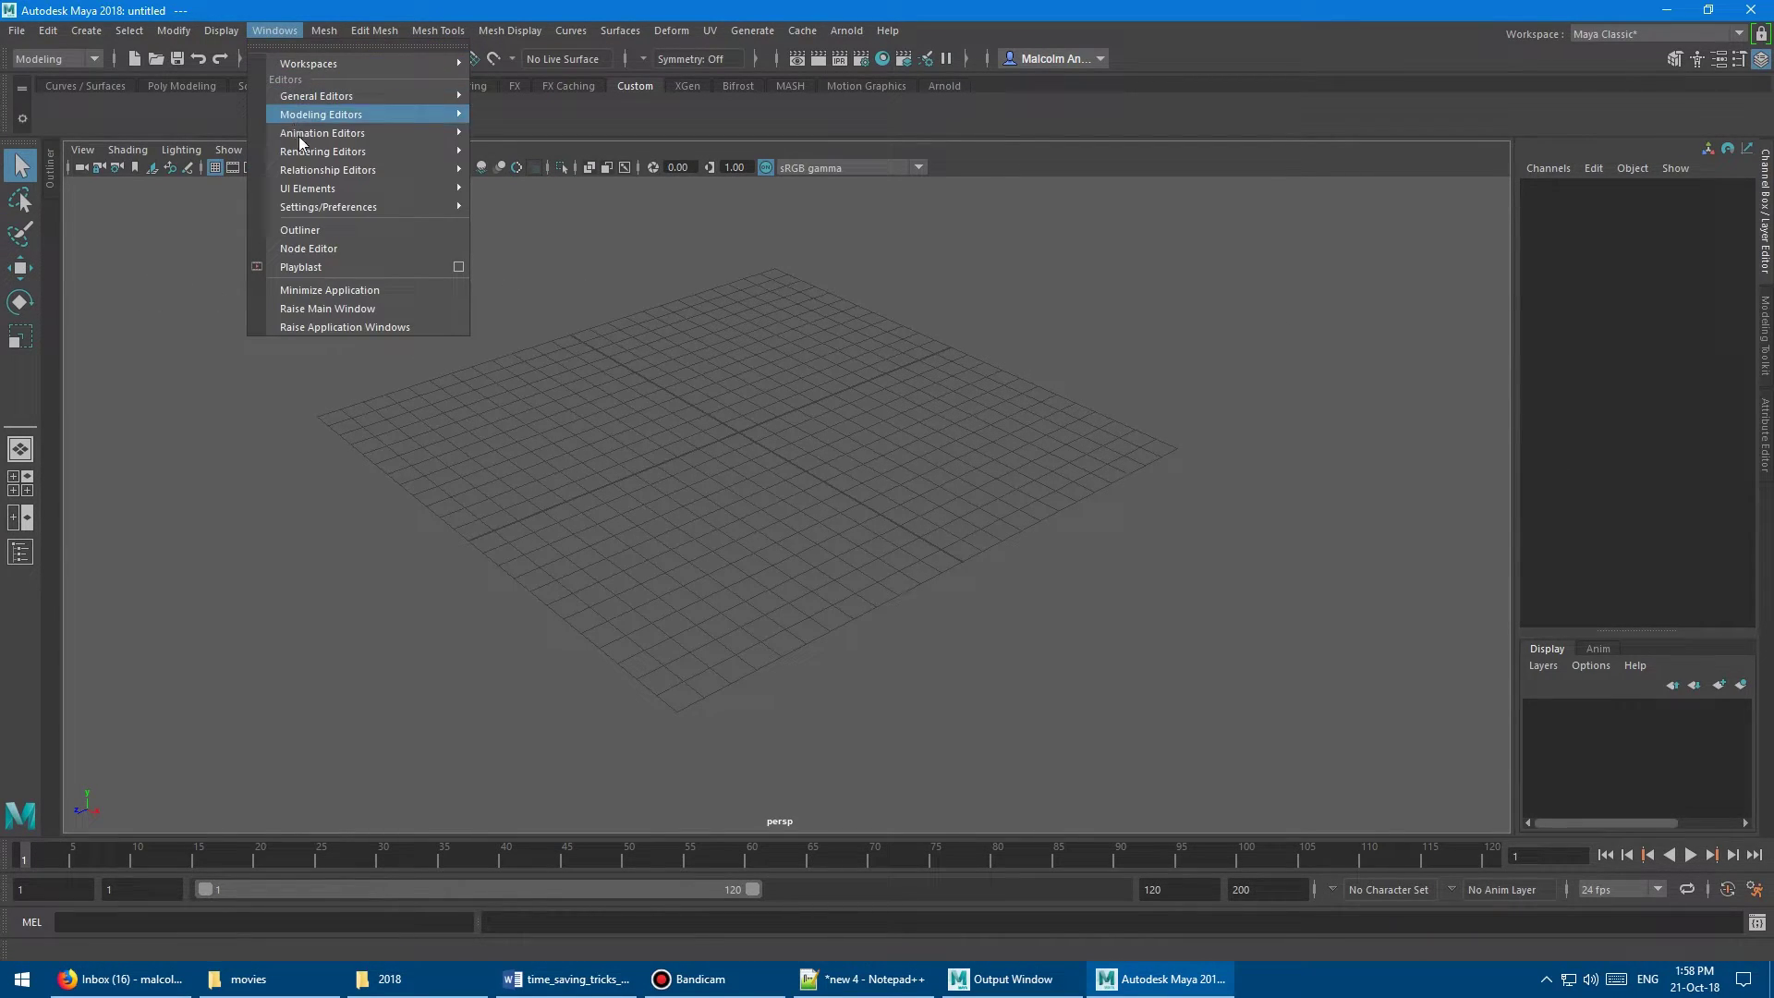
mouse_move(330, 100)
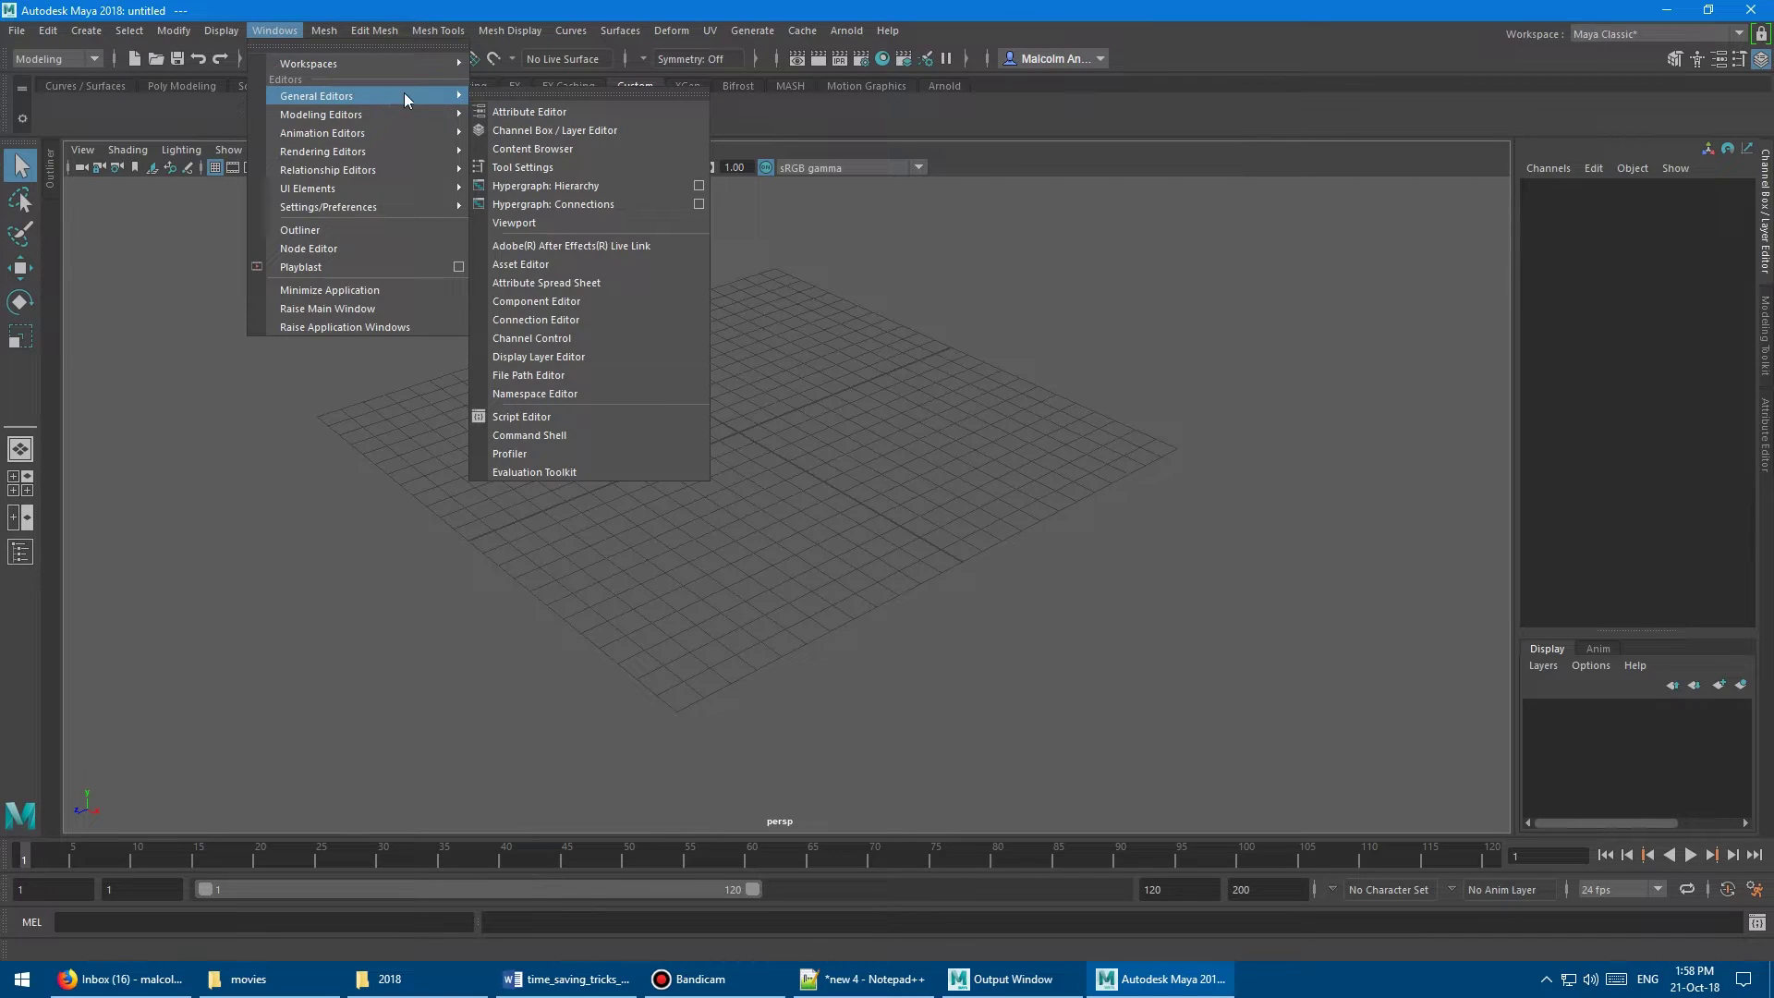
left_click(567, 167)
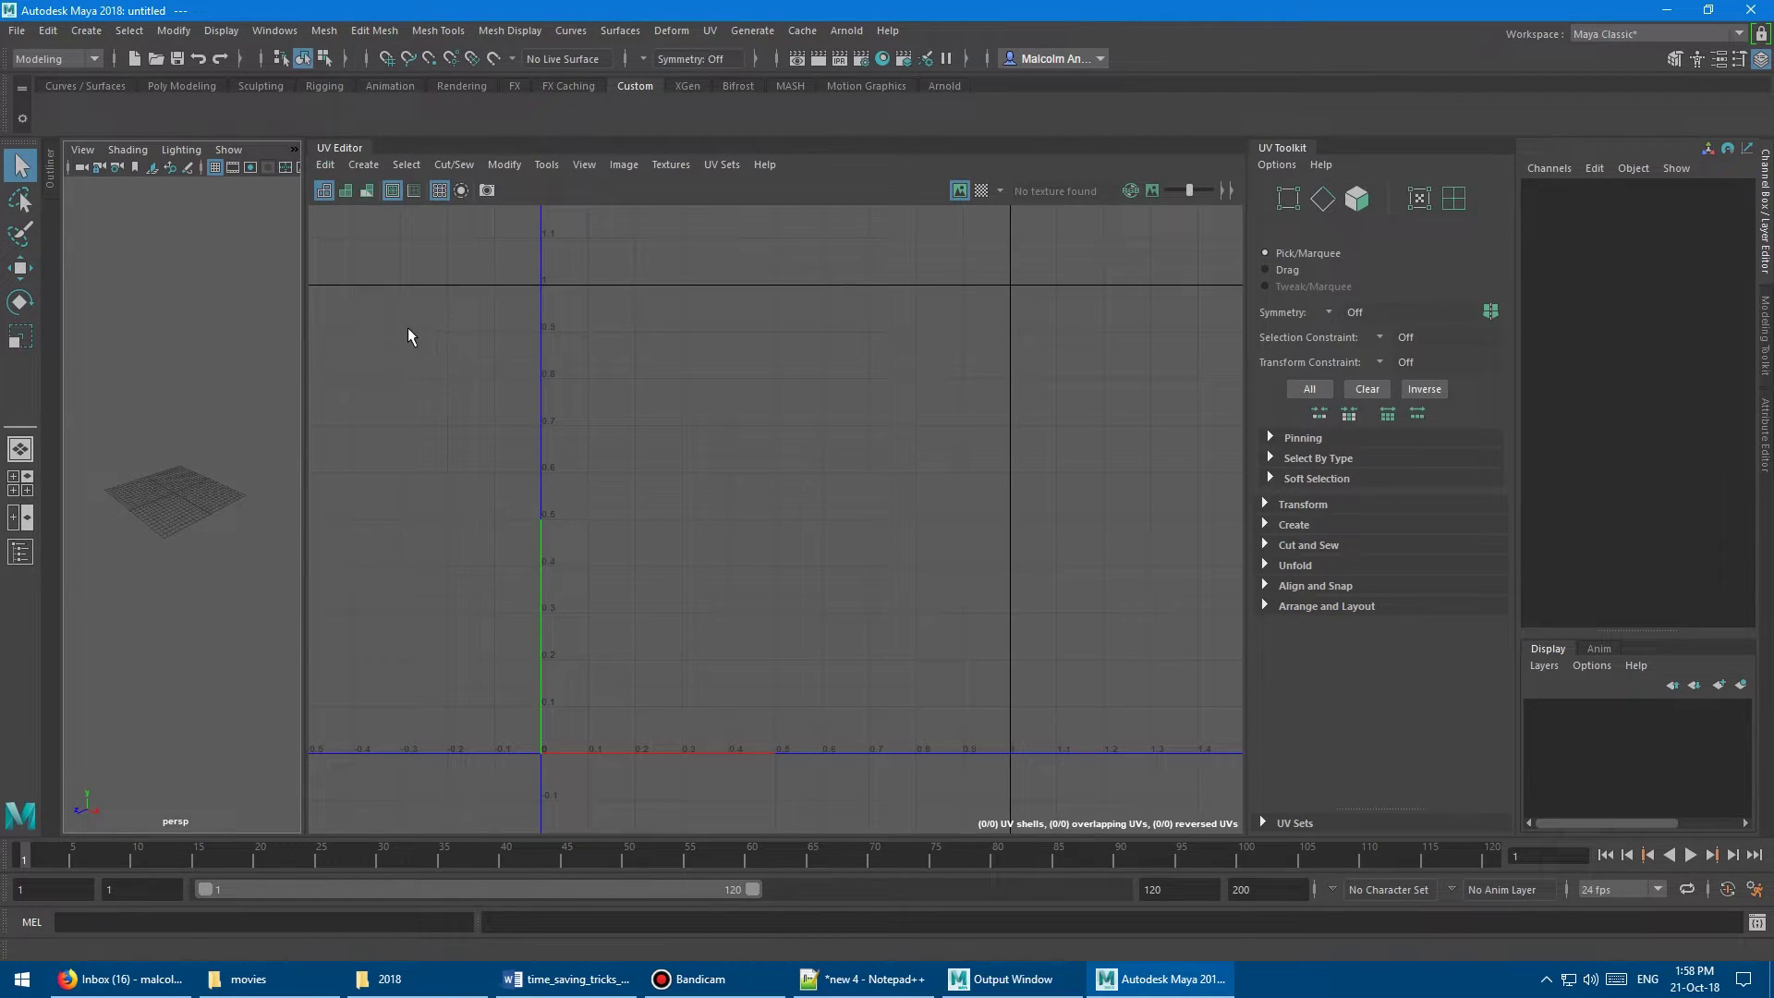
left_click_drag(306, 328, 763, 334)
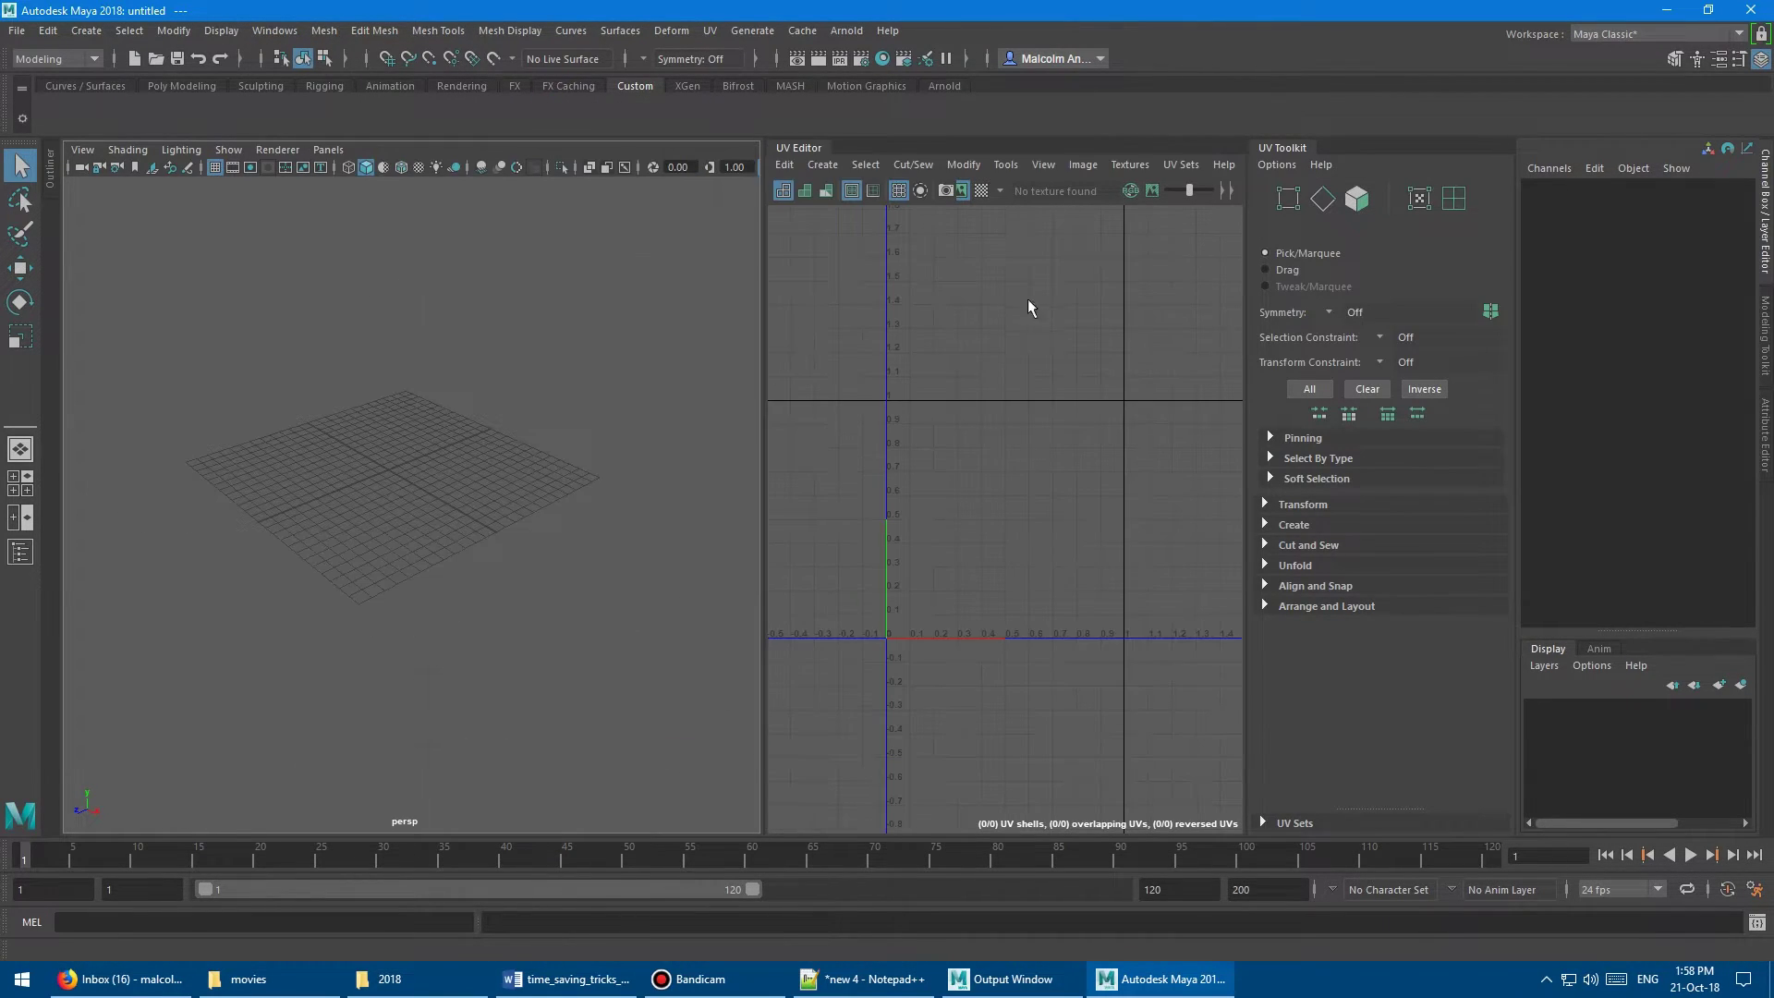
left_click(1293, 150)
middle_click_drag(1060, 332, 1081, 295)
left_click(946, 142)
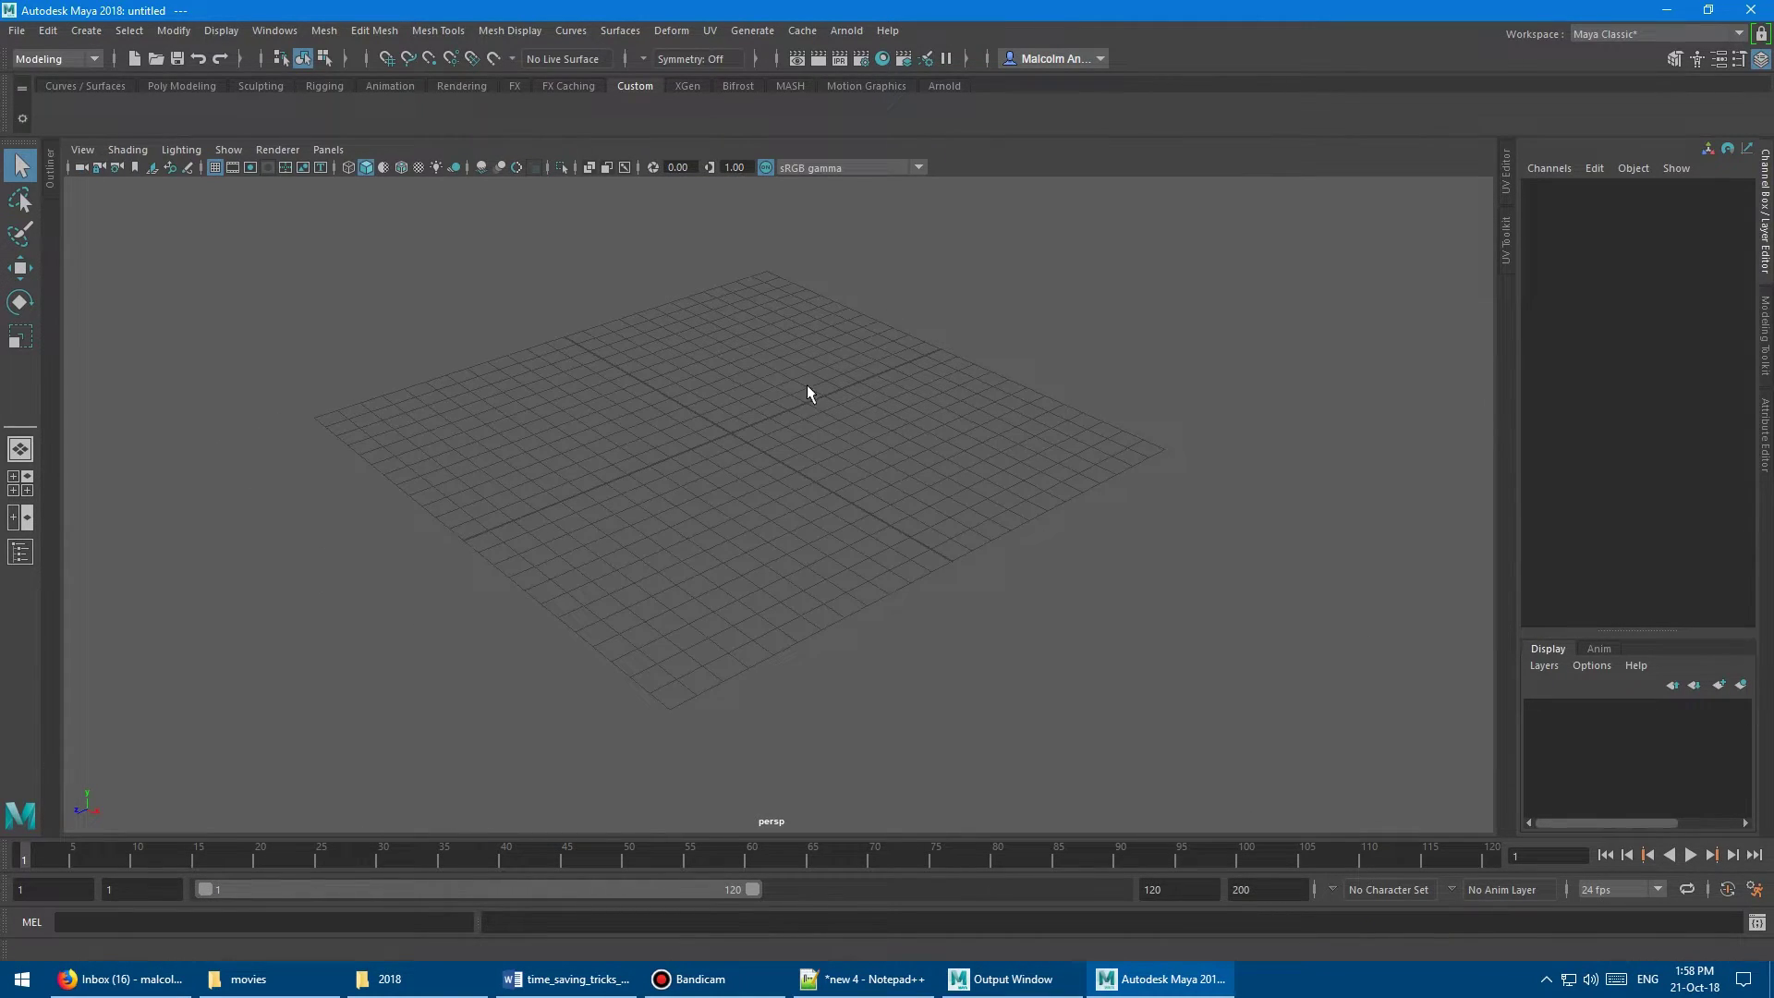
Expand the docked UV Editor and collapse it again
left_click(1506, 171)
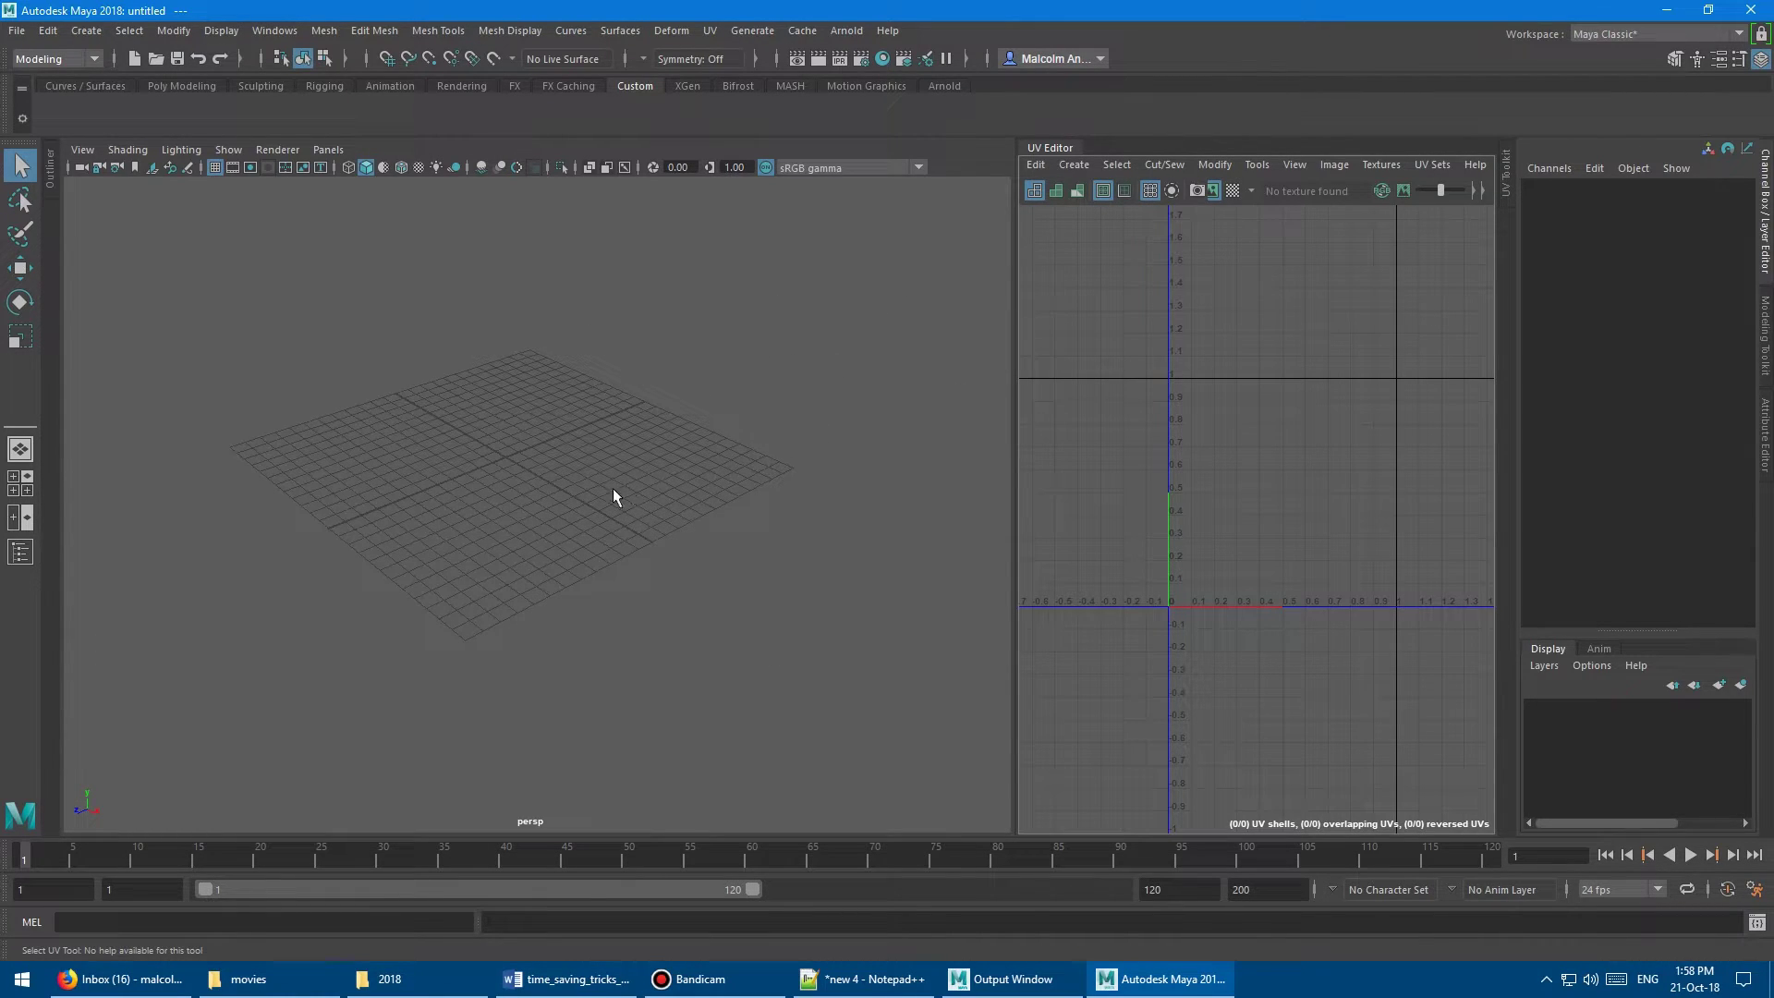
left_click(1062, 142)
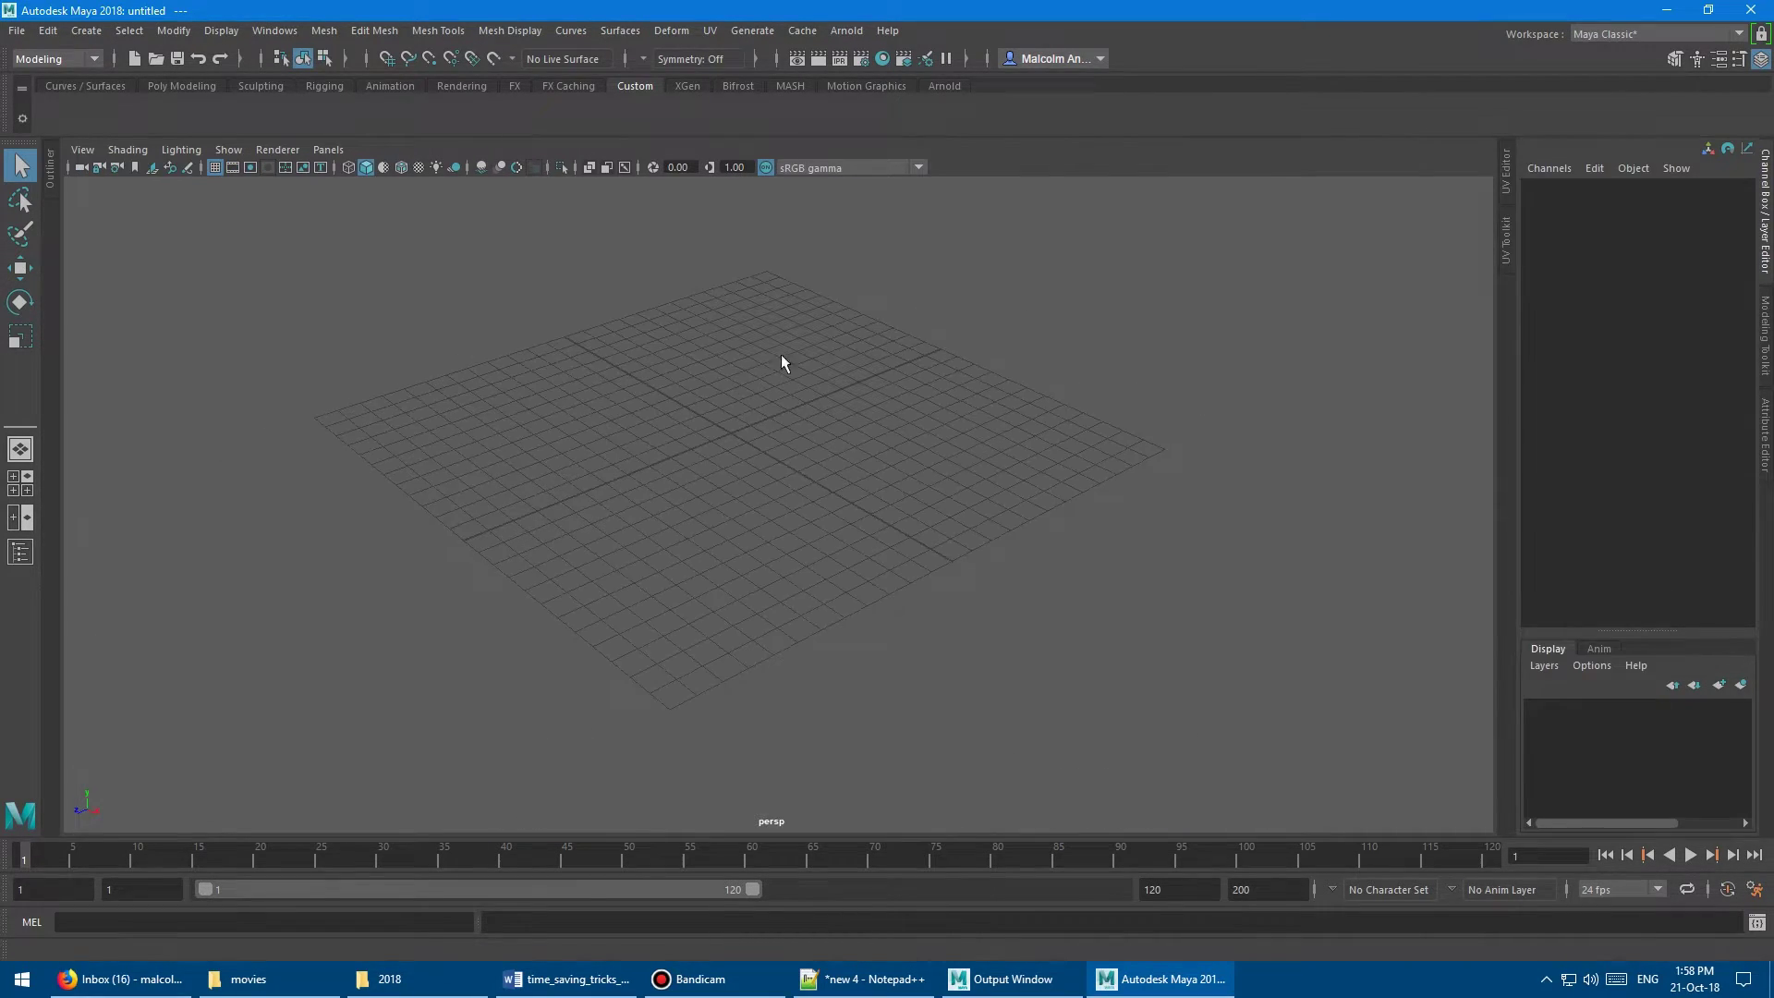
middle_click_drag(781, 363, 763, 352)
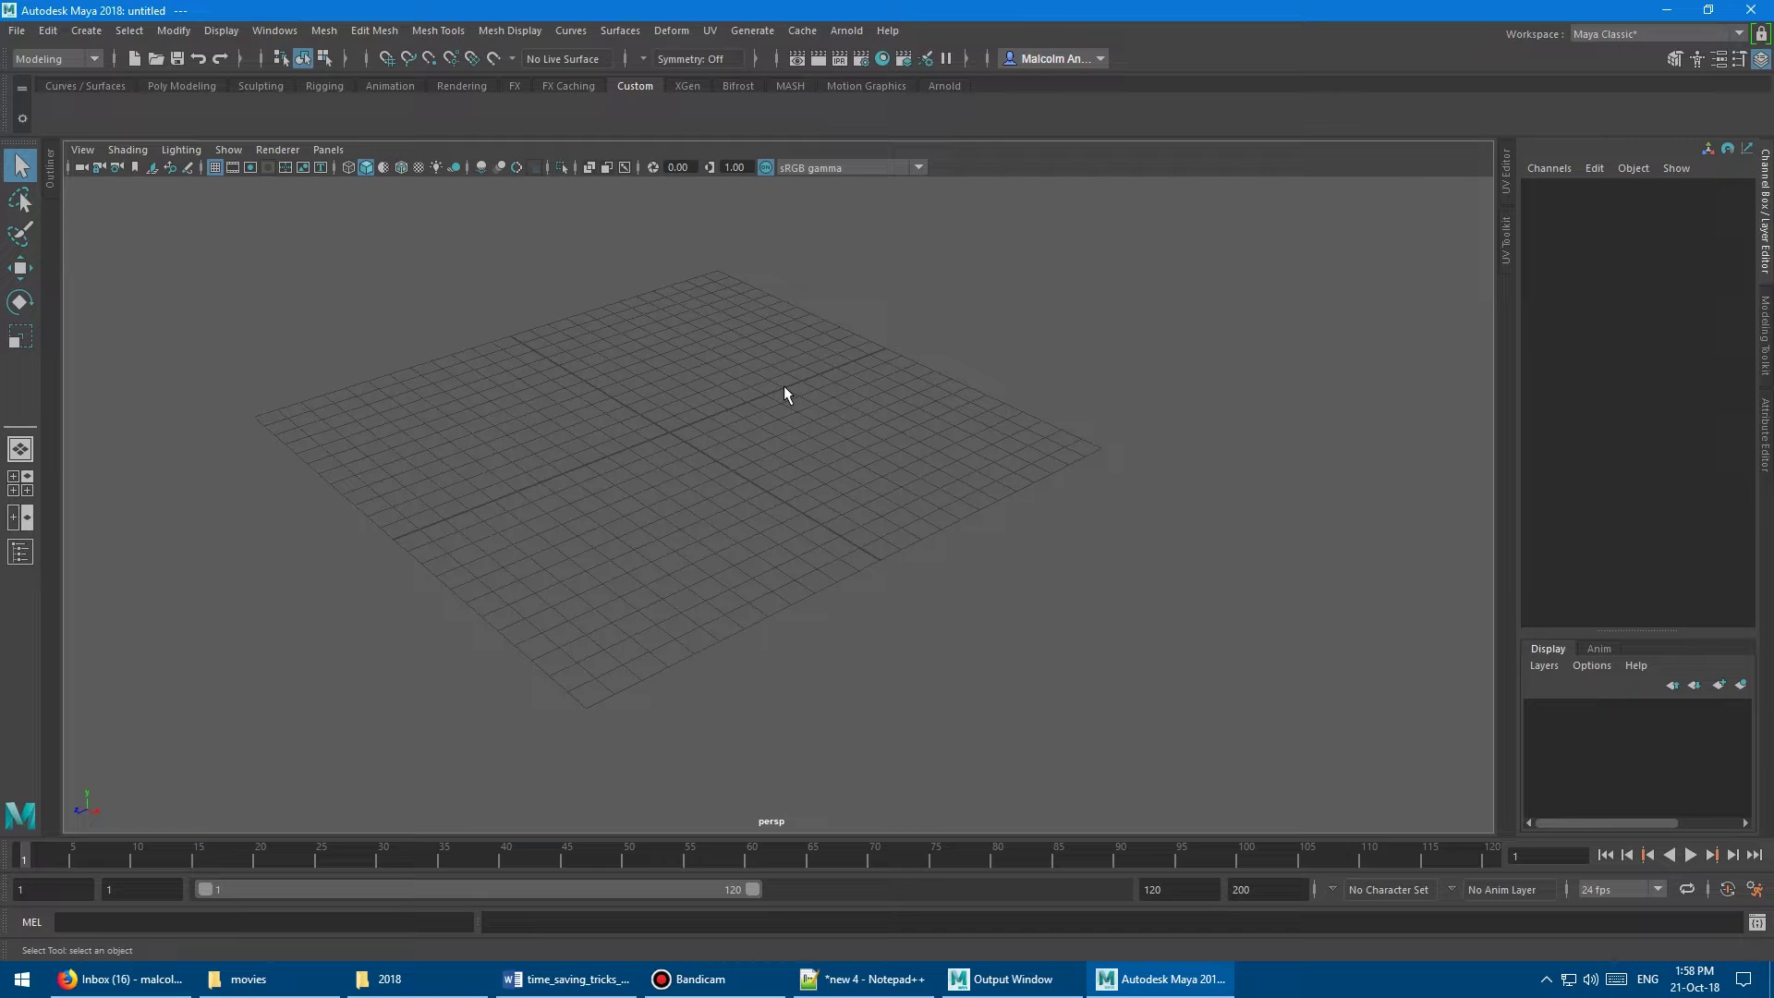
middle_click_drag(783, 395, 675, 449, "alt")
middle_click_drag(540, 310, 506, 407, "alt")
Open the Script Editor with MEL active and enlarge the window, giving the script input area more room
left_click(1756, 923)
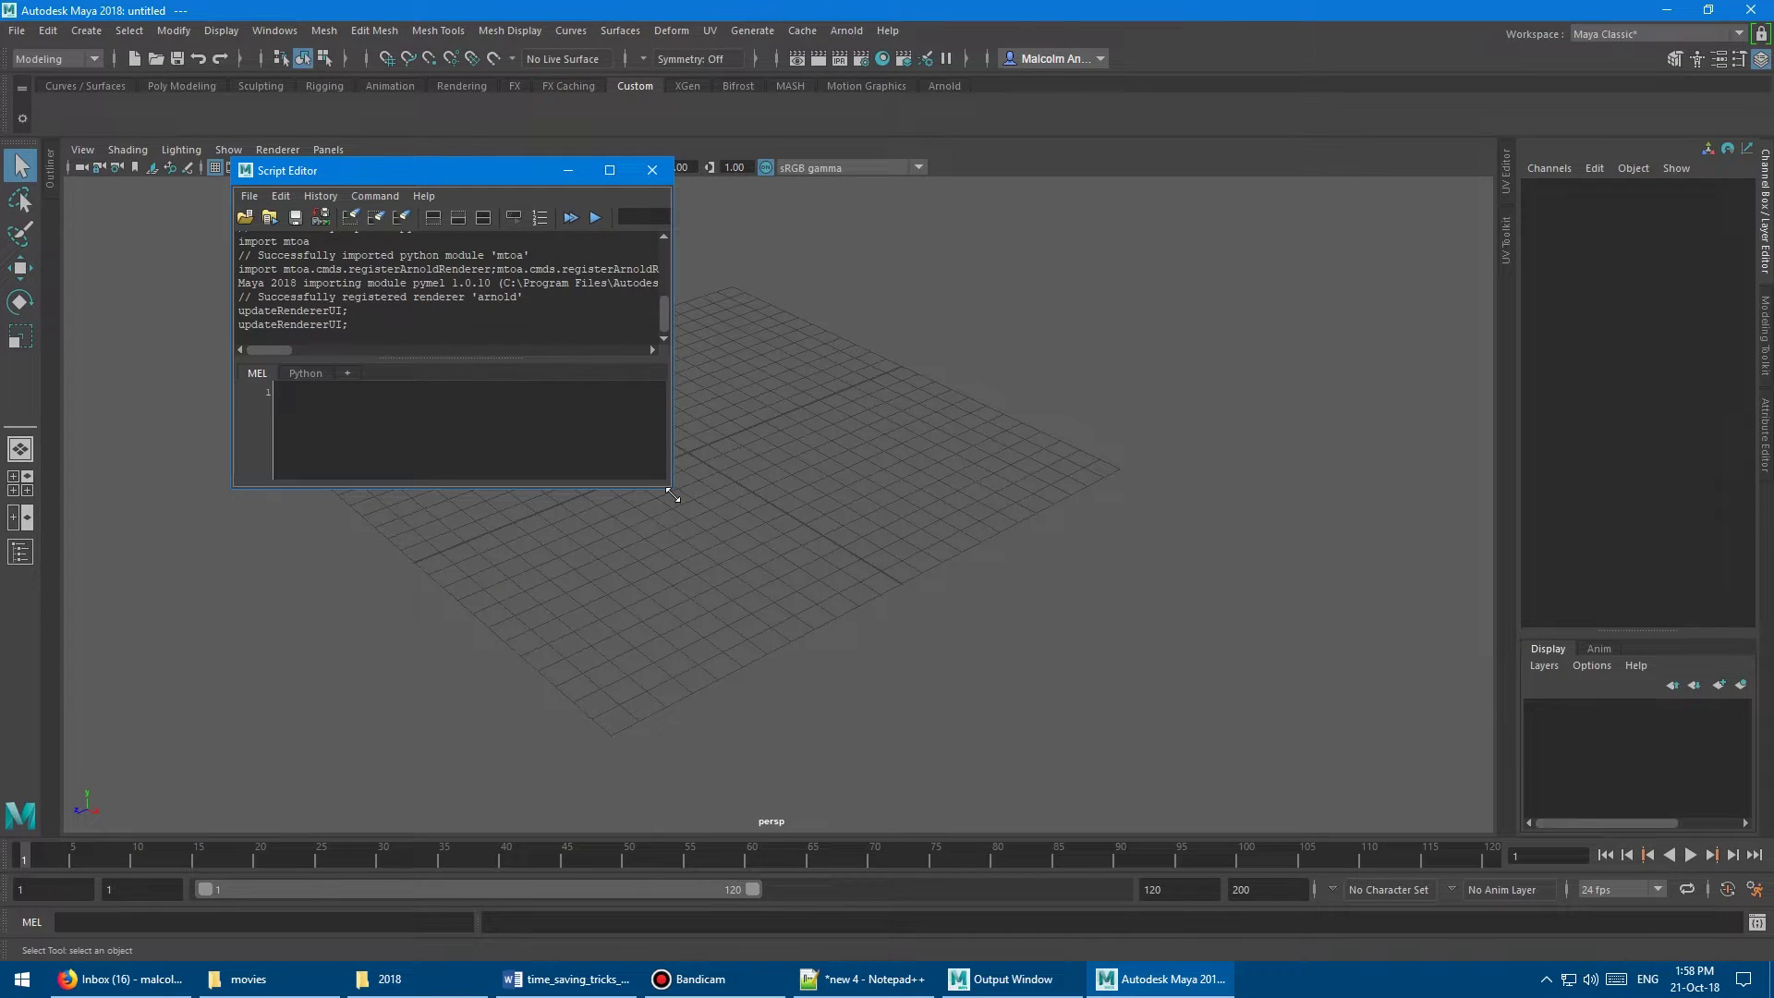
left_click_drag(672, 496, 1154, 748)
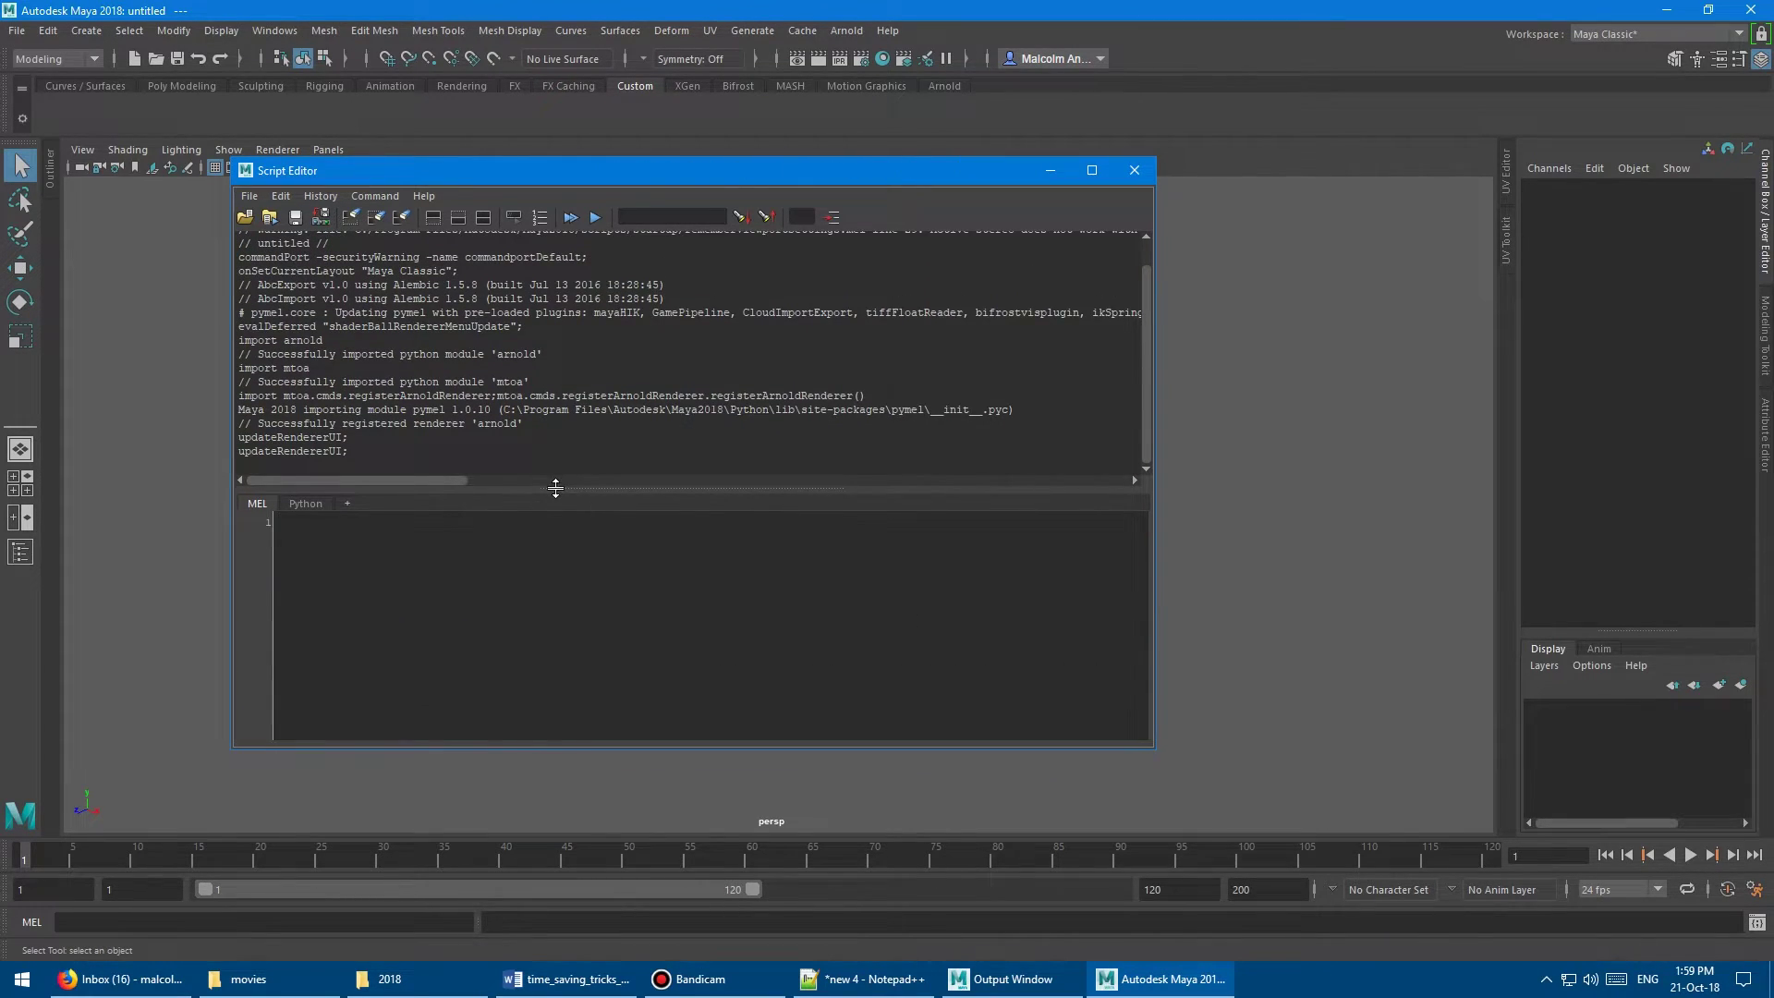
left_click_drag(556, 488, 554, 389)
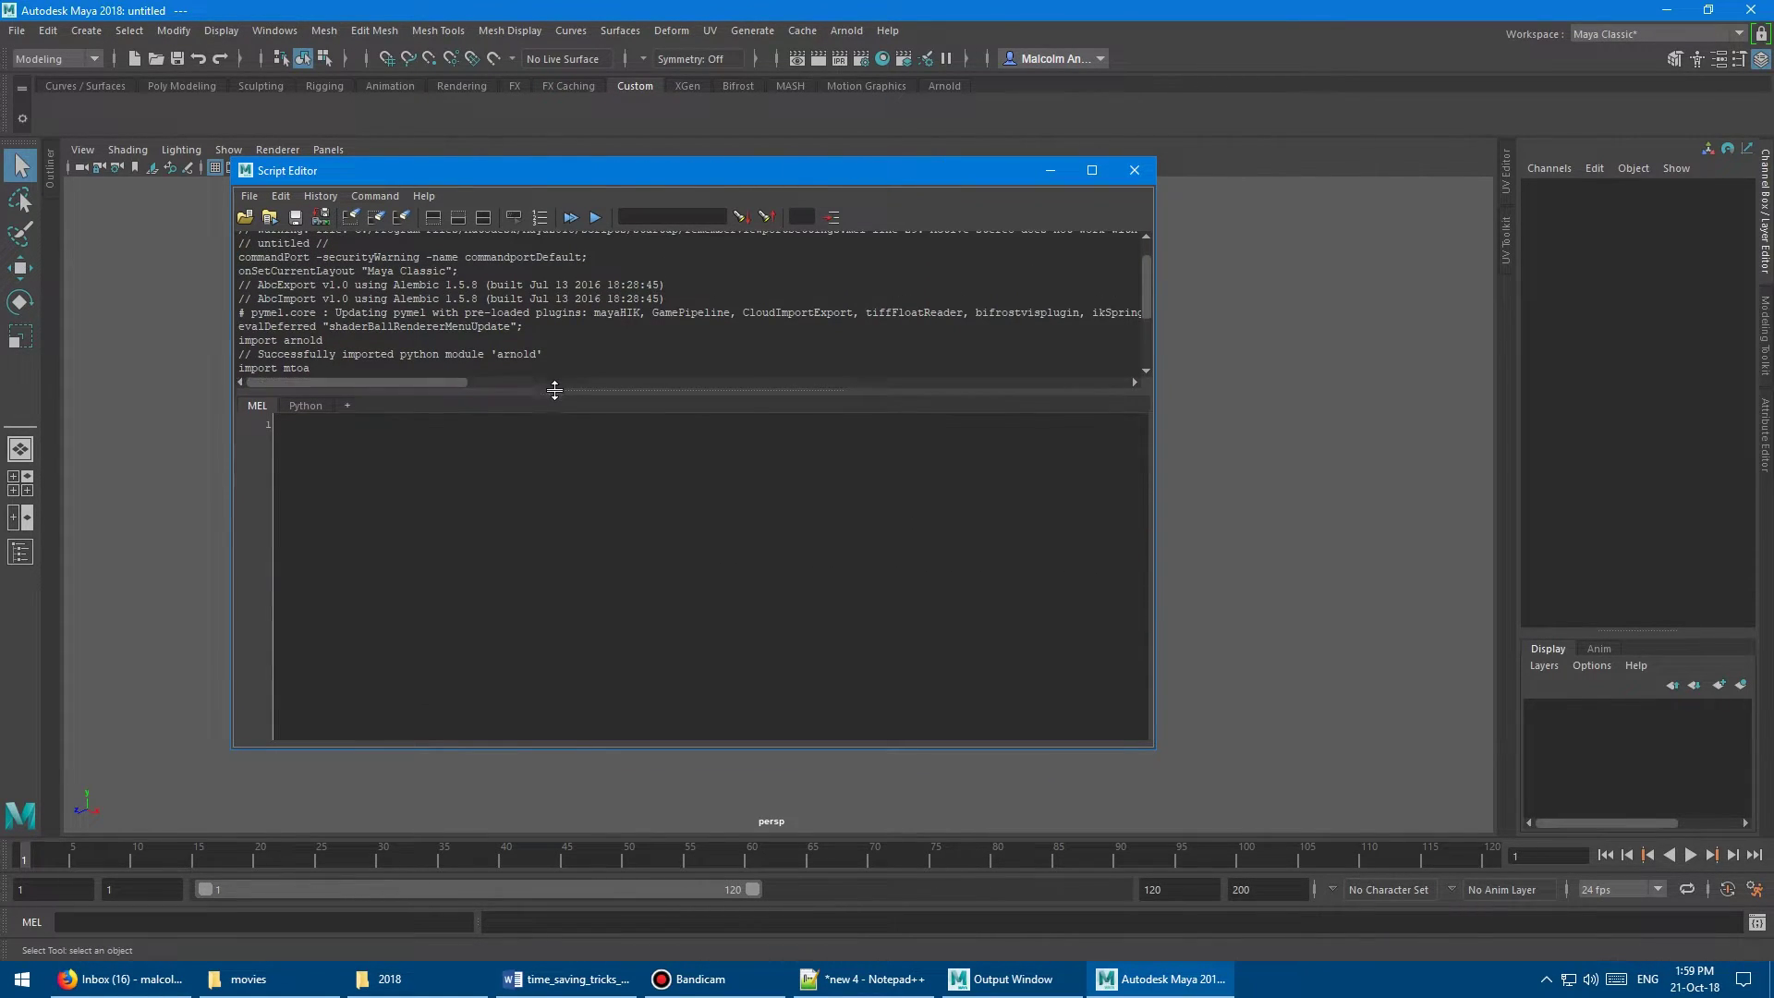
left_click(260, 405)
left_click(300, 405)
left_click(268, 405)
left_click_drag(582, 174, 649, 208)
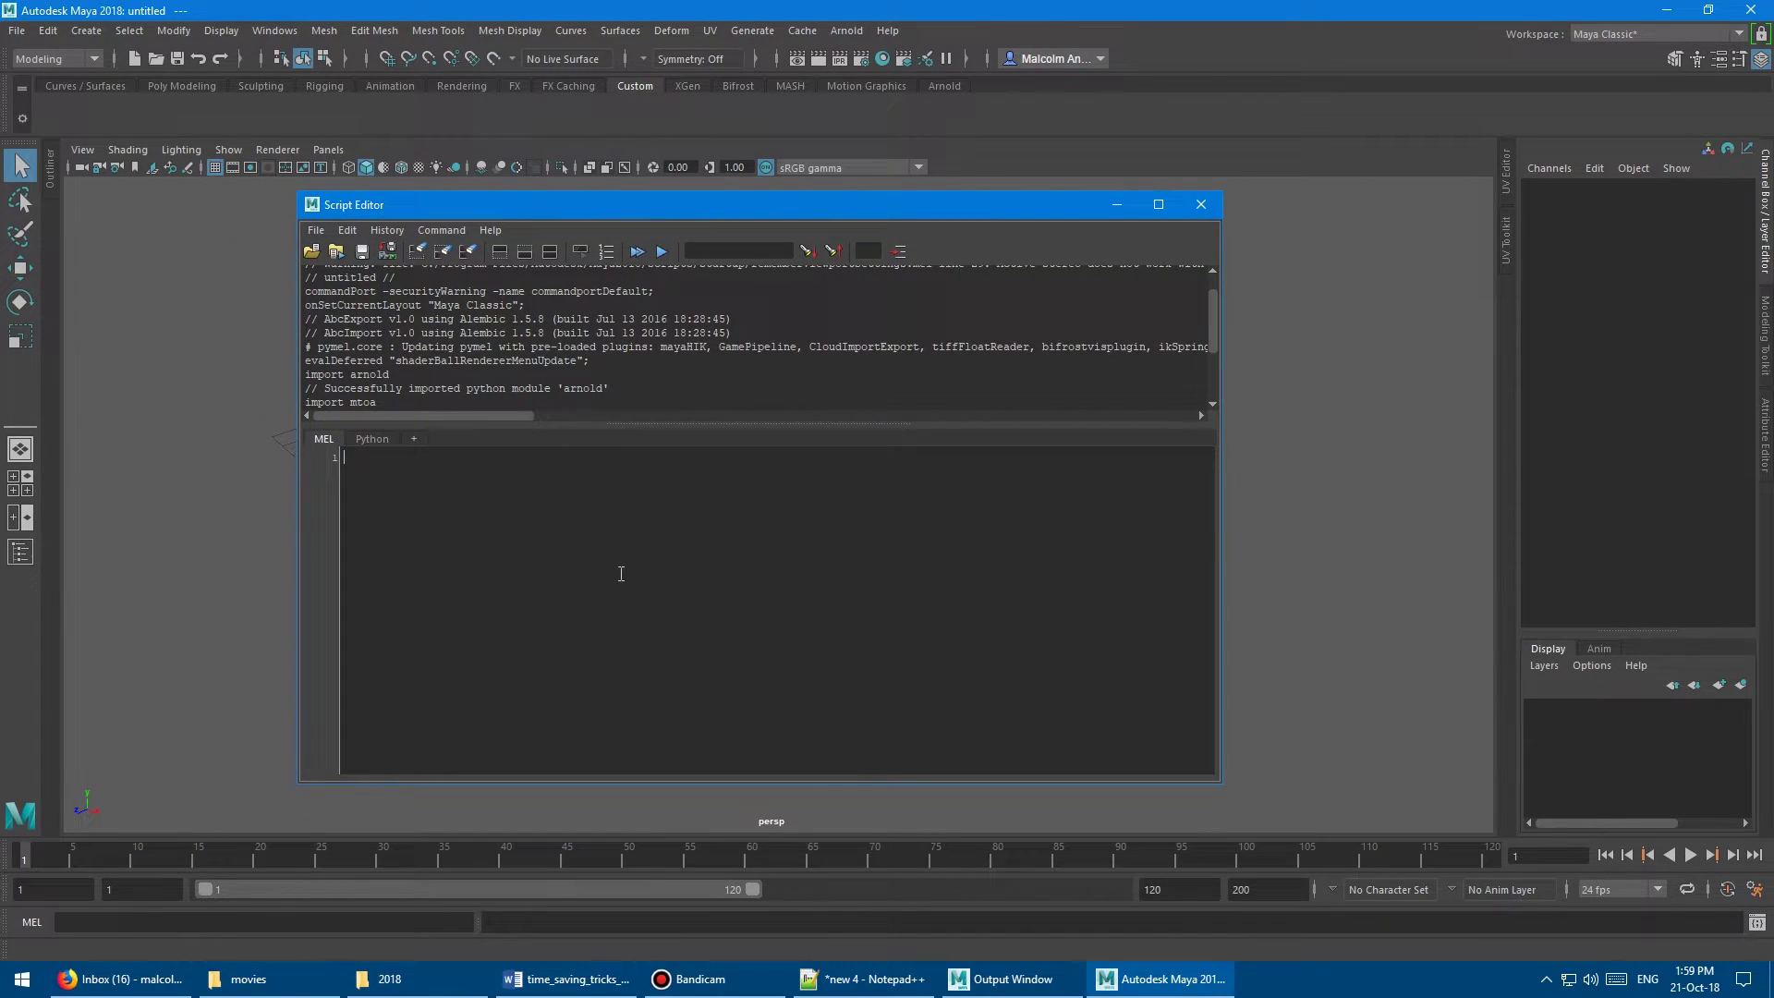
Paste the MEL script that opens the UV Editor with TextureViewWindow or closes it with deleteUI polyTexturePlacementPanel1Window
left_click(870, 981)
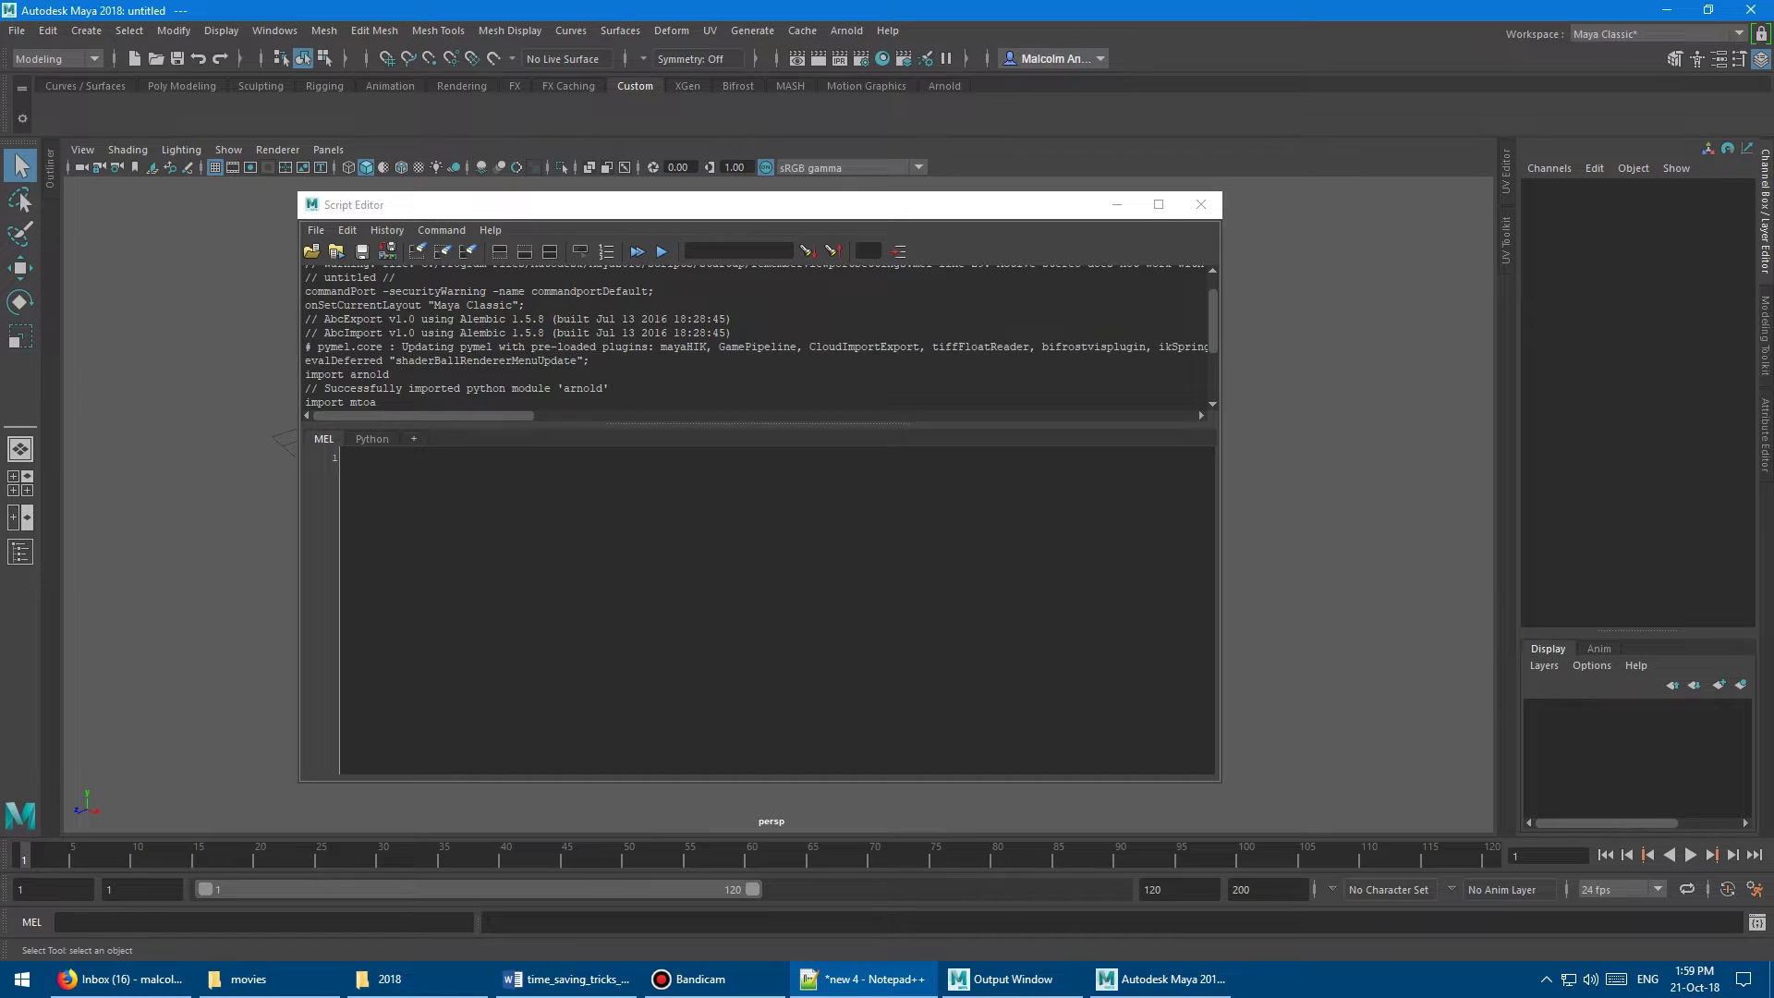
left_click(487, 528)
type("if ((size(`textureWindow -query -parent polyTexturePlacementPanel1`)) == 0) {     TextureViewWindow;     print \"UV Editor opened.\"; }  else {     deleteUI polyTexturePlacementPanel1Window;     print \"UV Editor closed.\"; }")
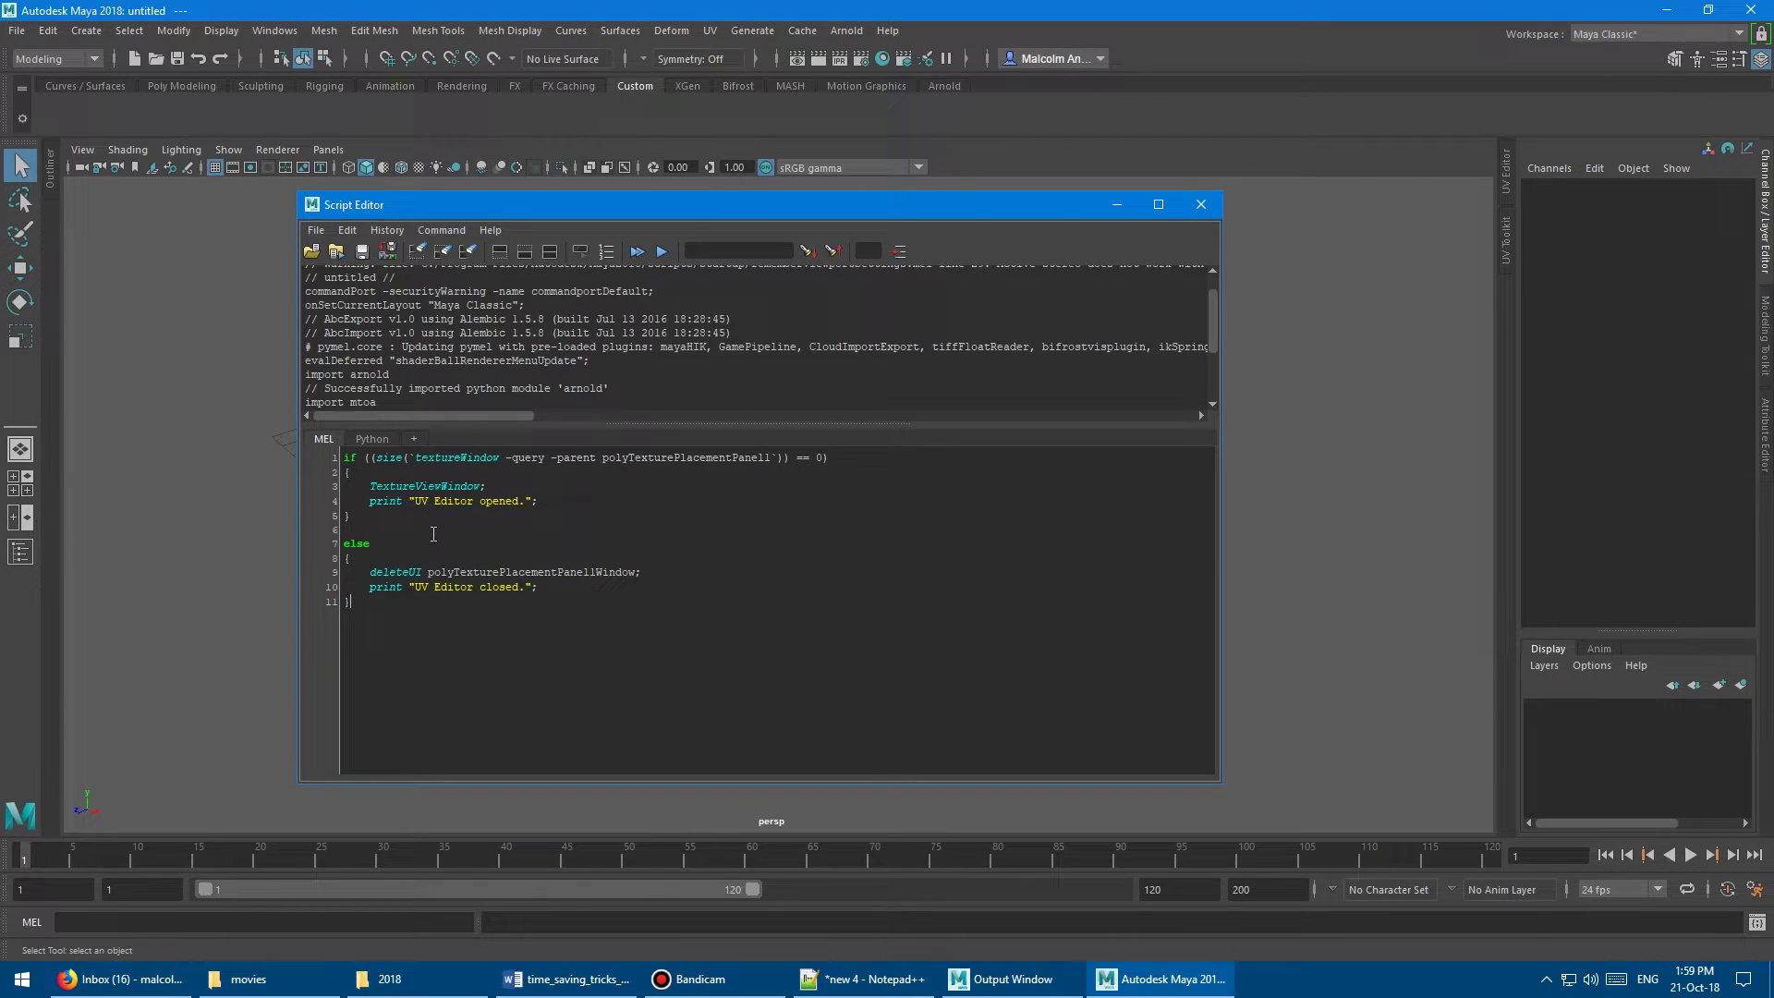
Add the whole UV Editor toggle script to the Custom shelf as a button and close the Script Editor
left_click_drag(346, 457, 699, 600)
left_click_drag(677, 204, 863, 222)
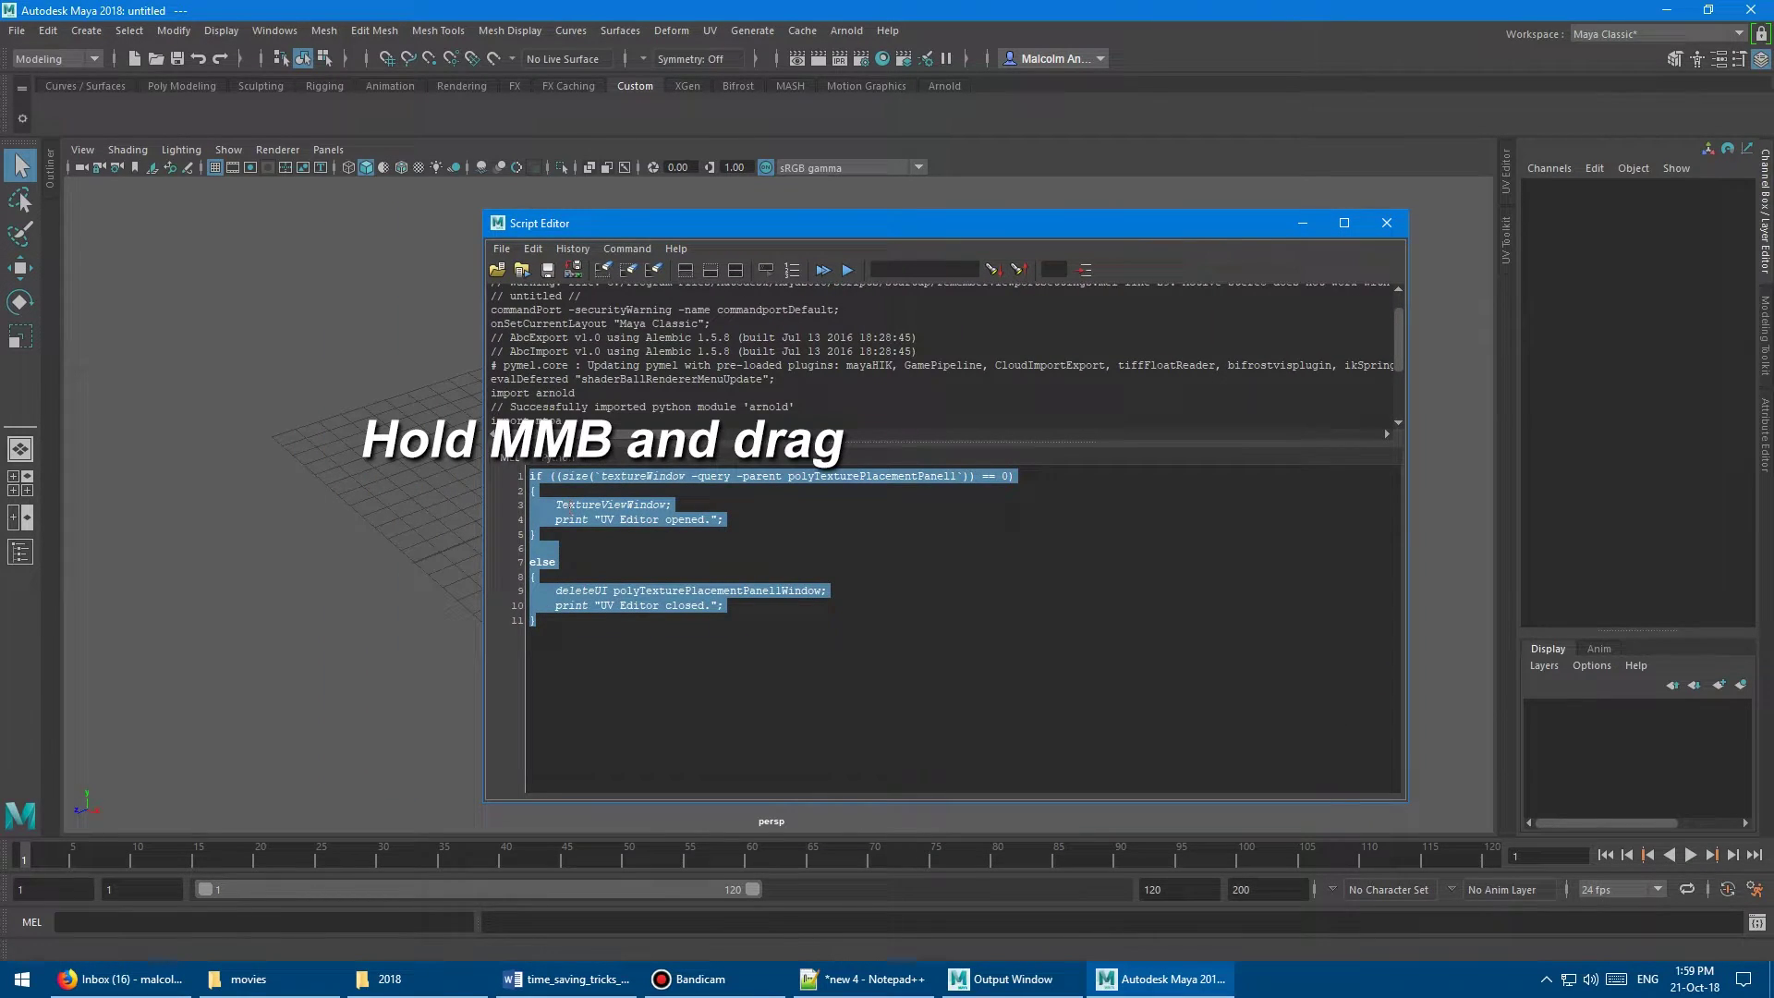
middle_click_drag(573, 506, 363, 292)
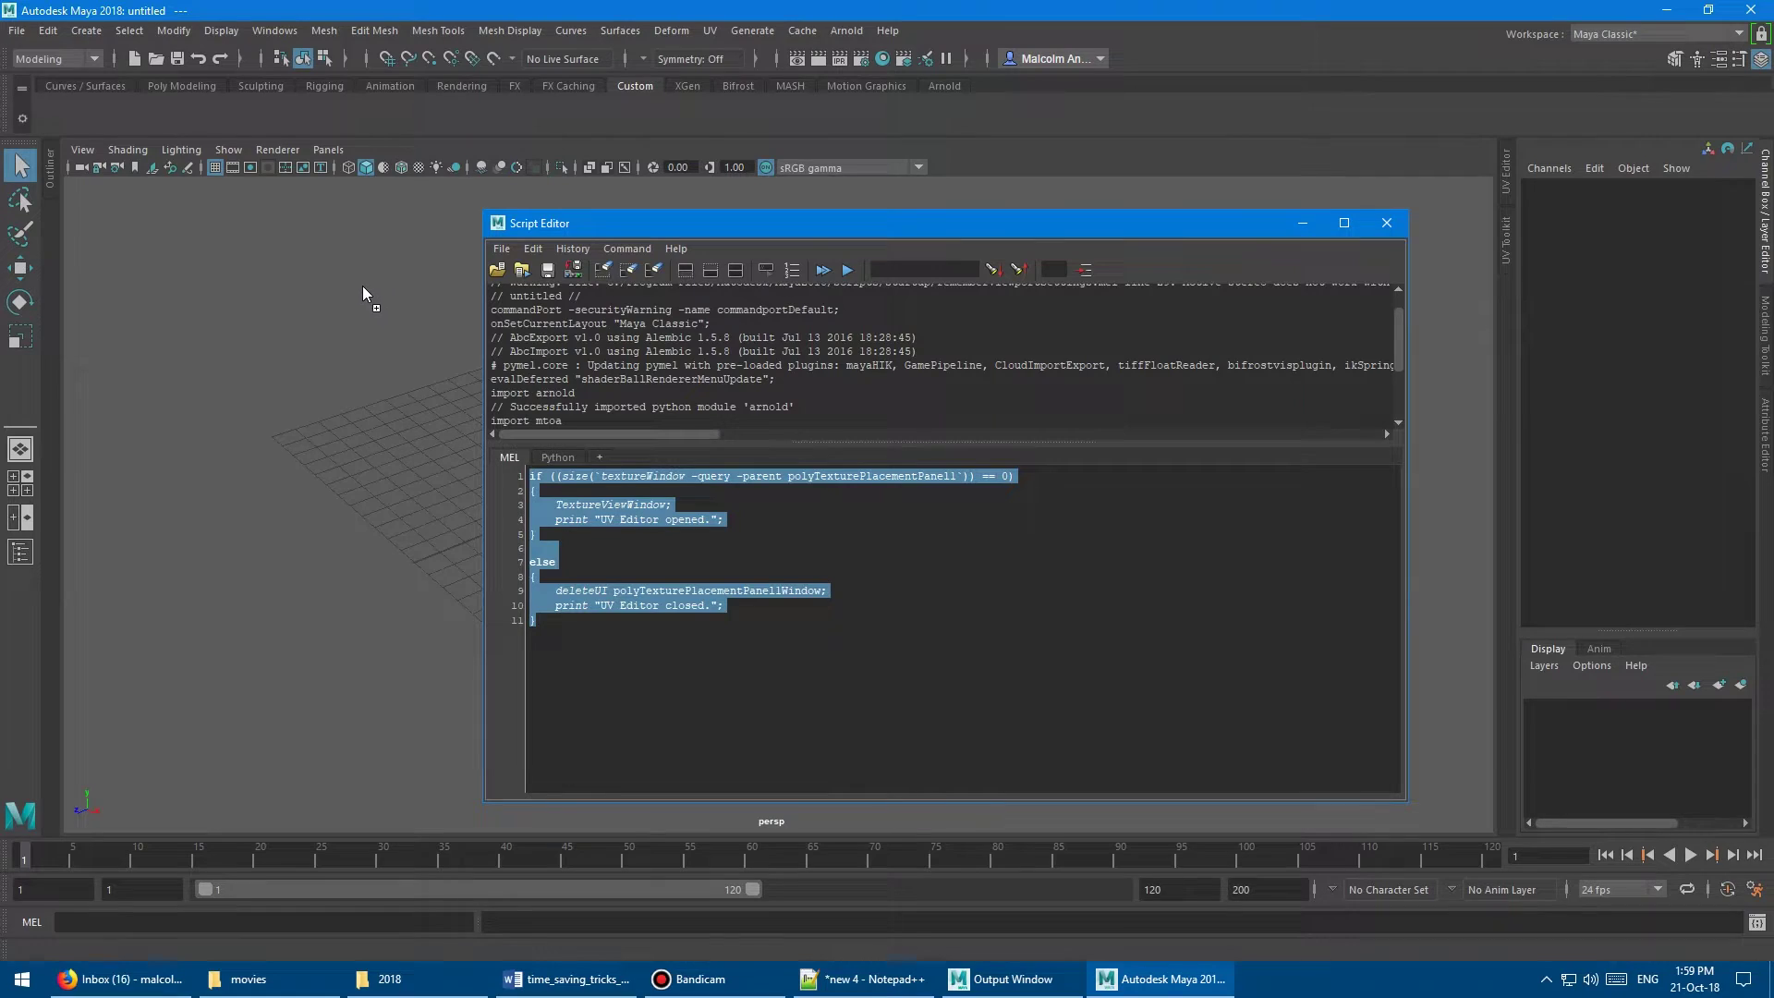
middle_click_drag(309, 164, 279, 114)
left_click(1386, 222)
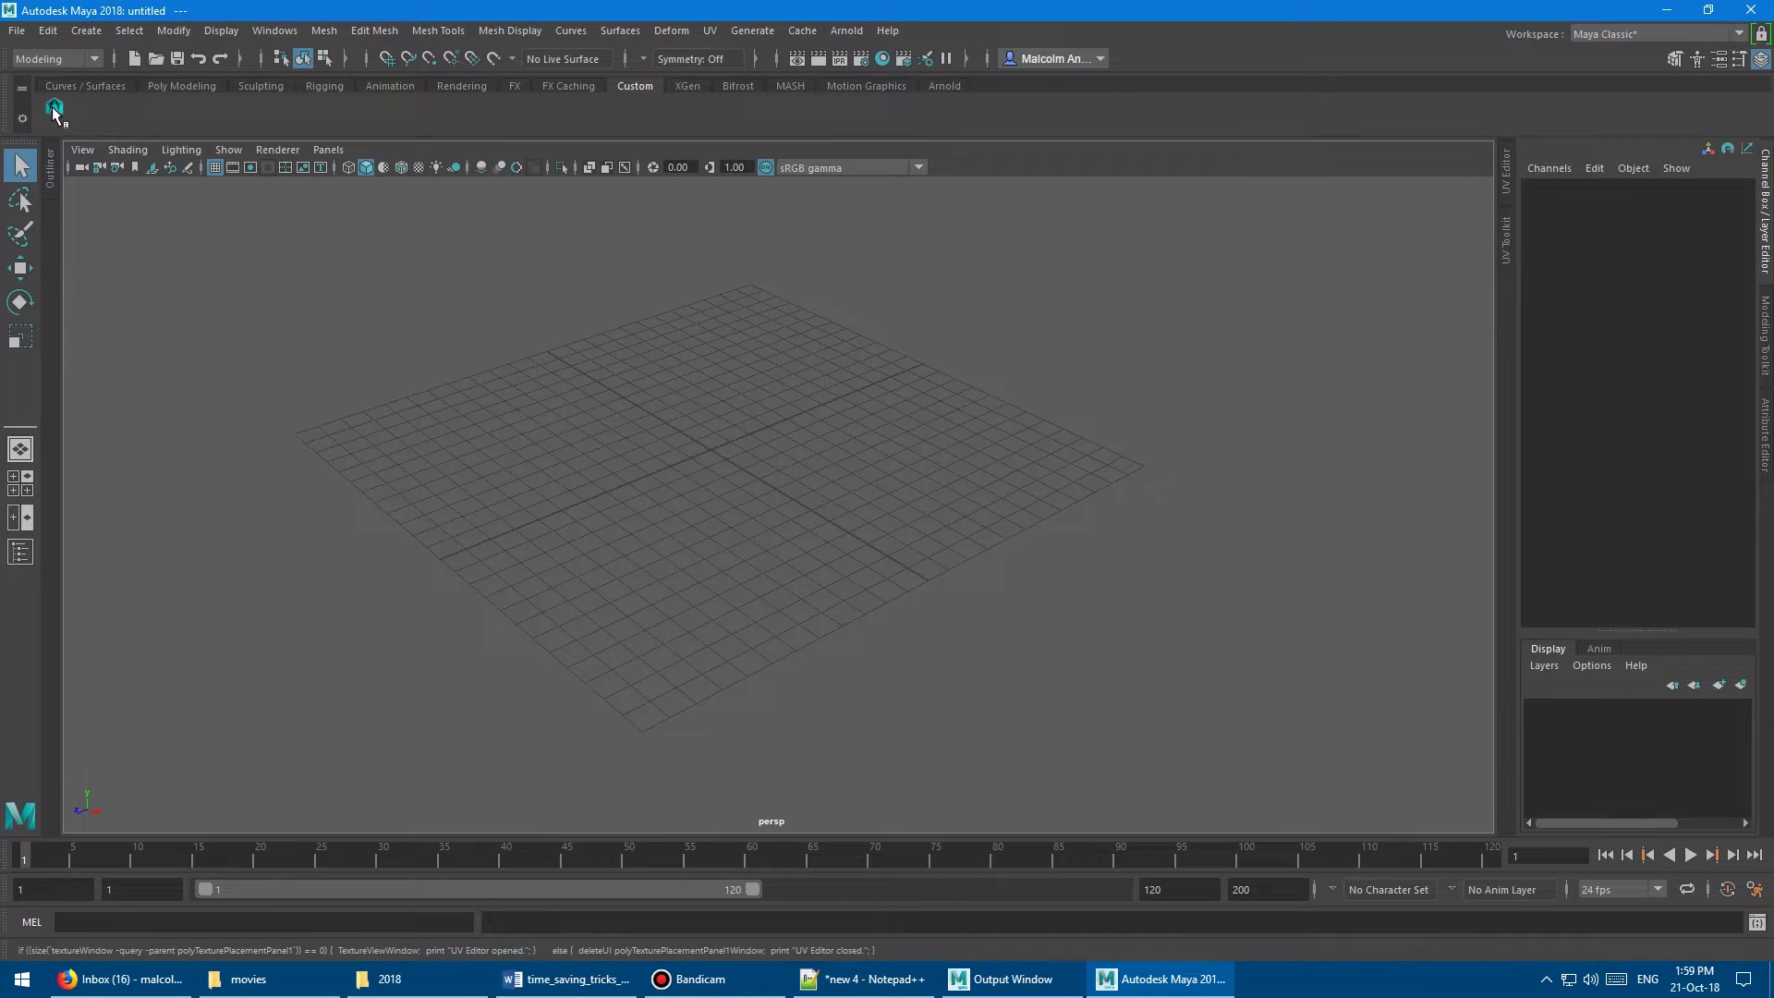
Test the new Custom shelf button by opening and closing the UV Editor with it several times
left_click(54, 109)
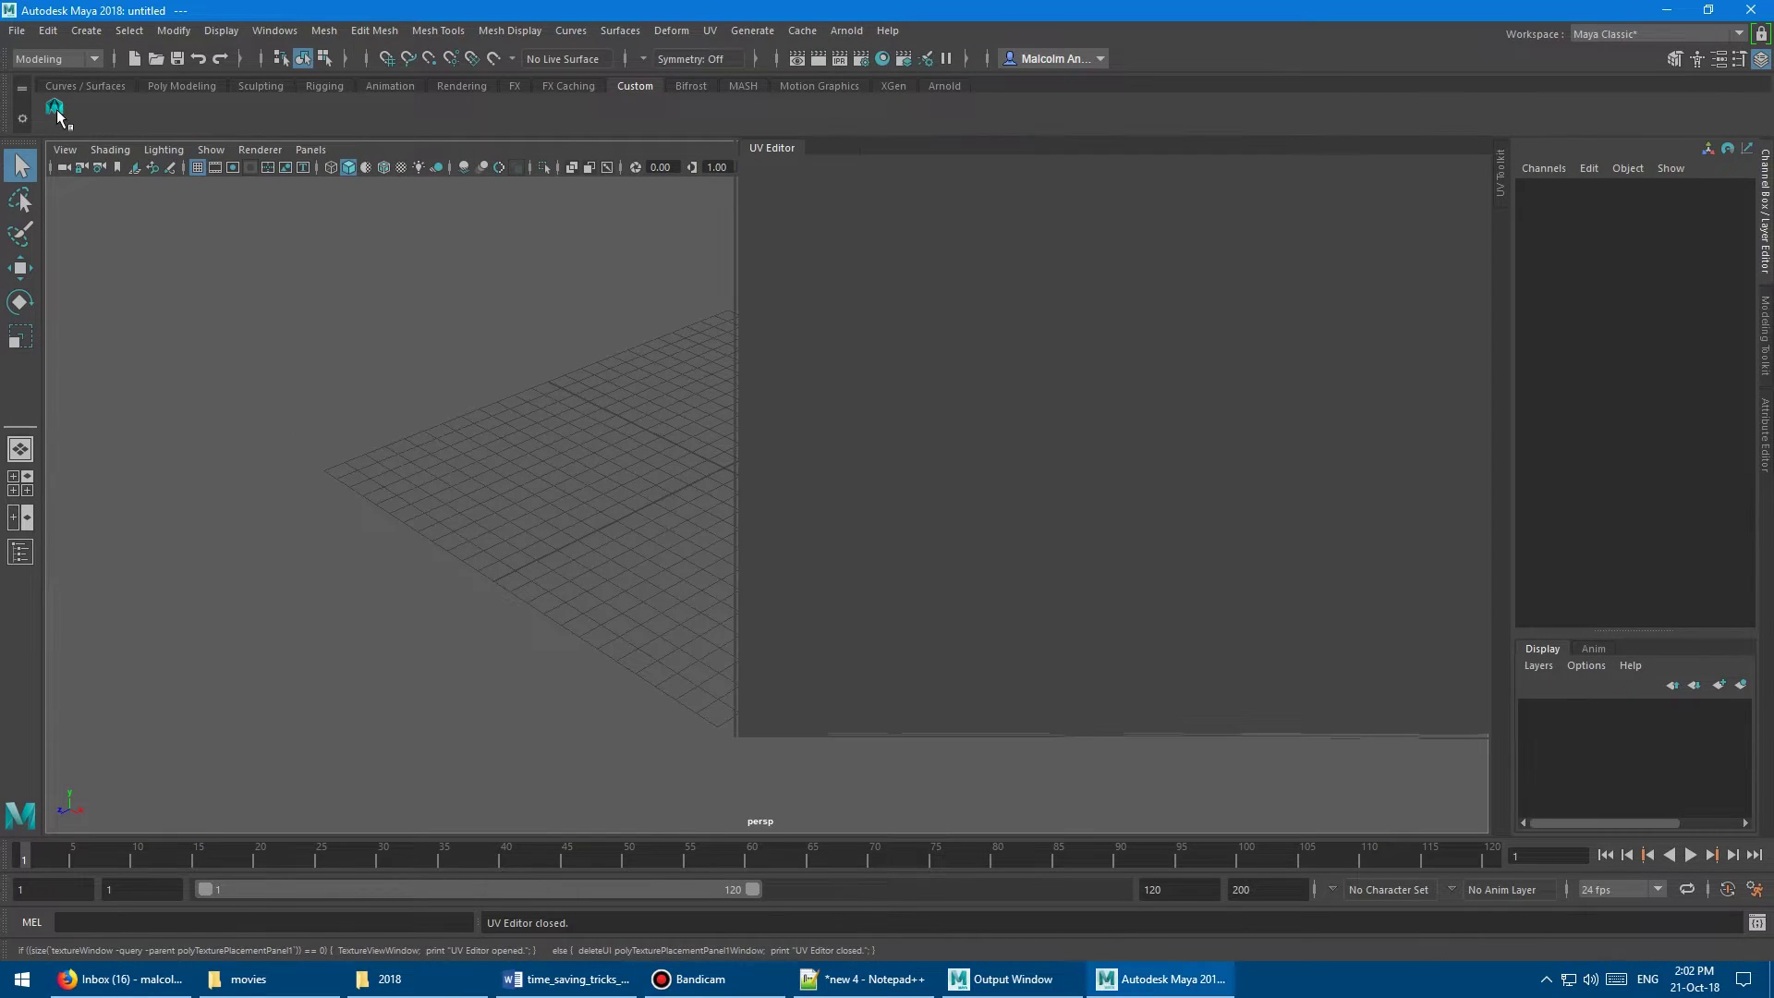
left_click(57, 113)
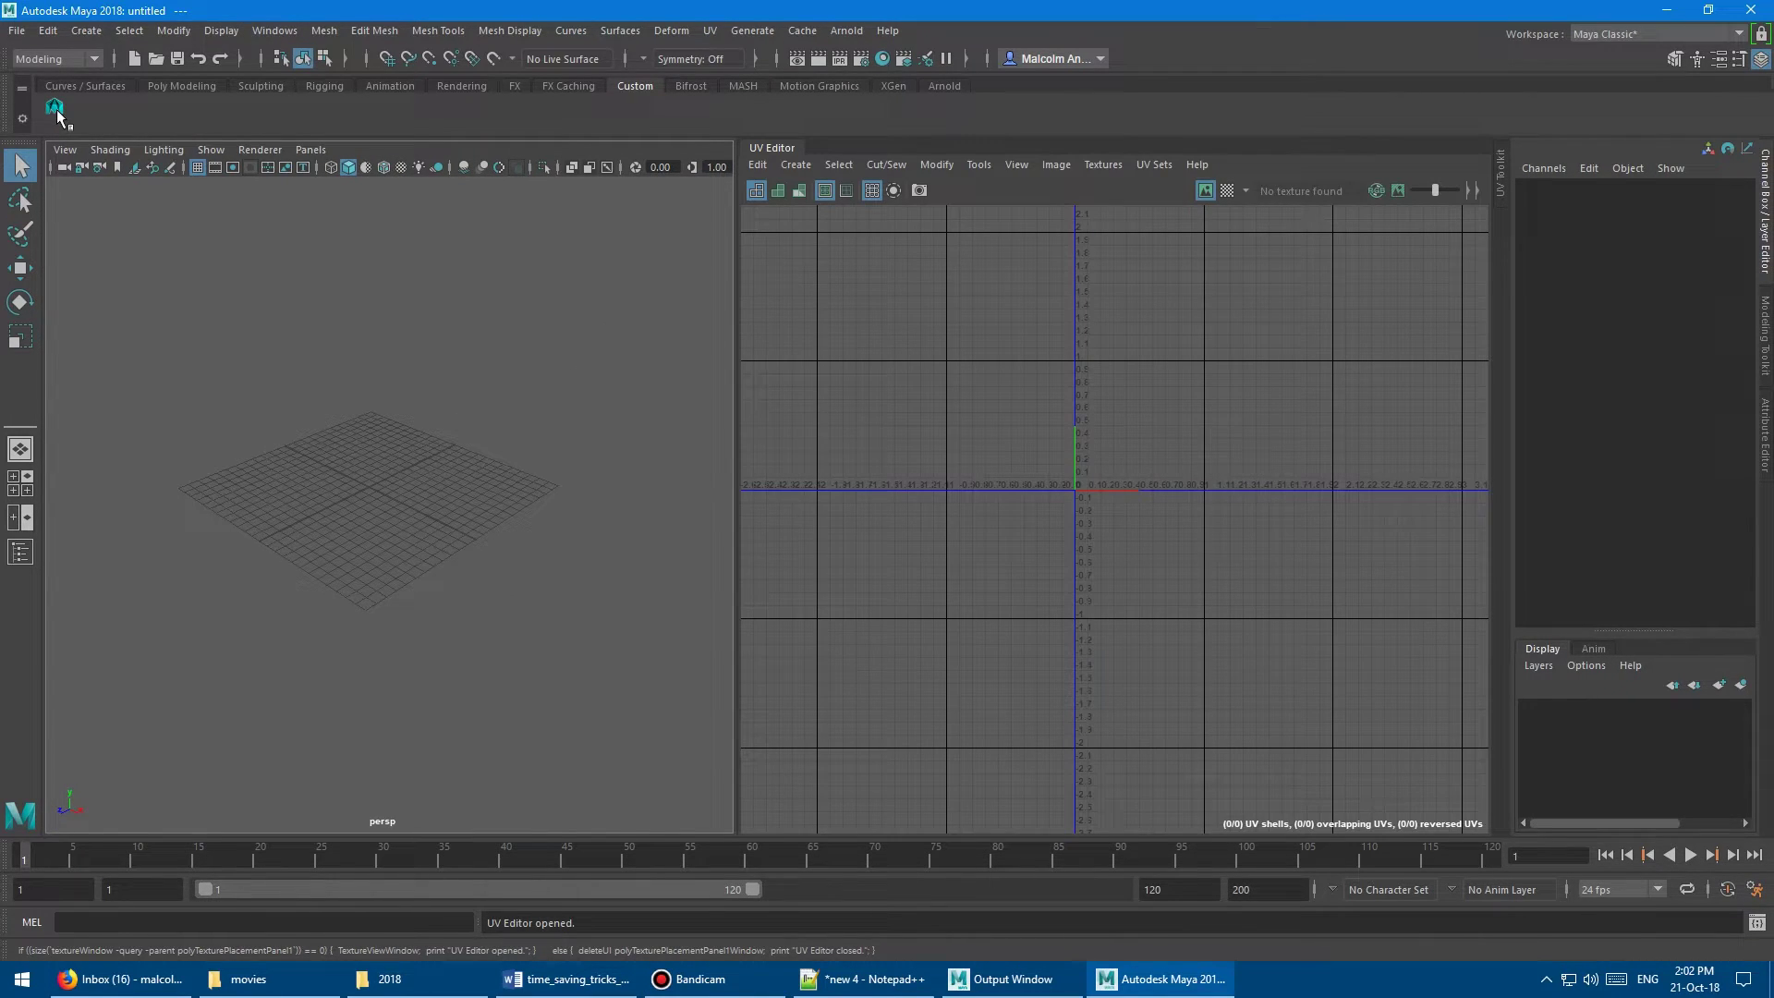
scroll(1363, 499, "down", 2)
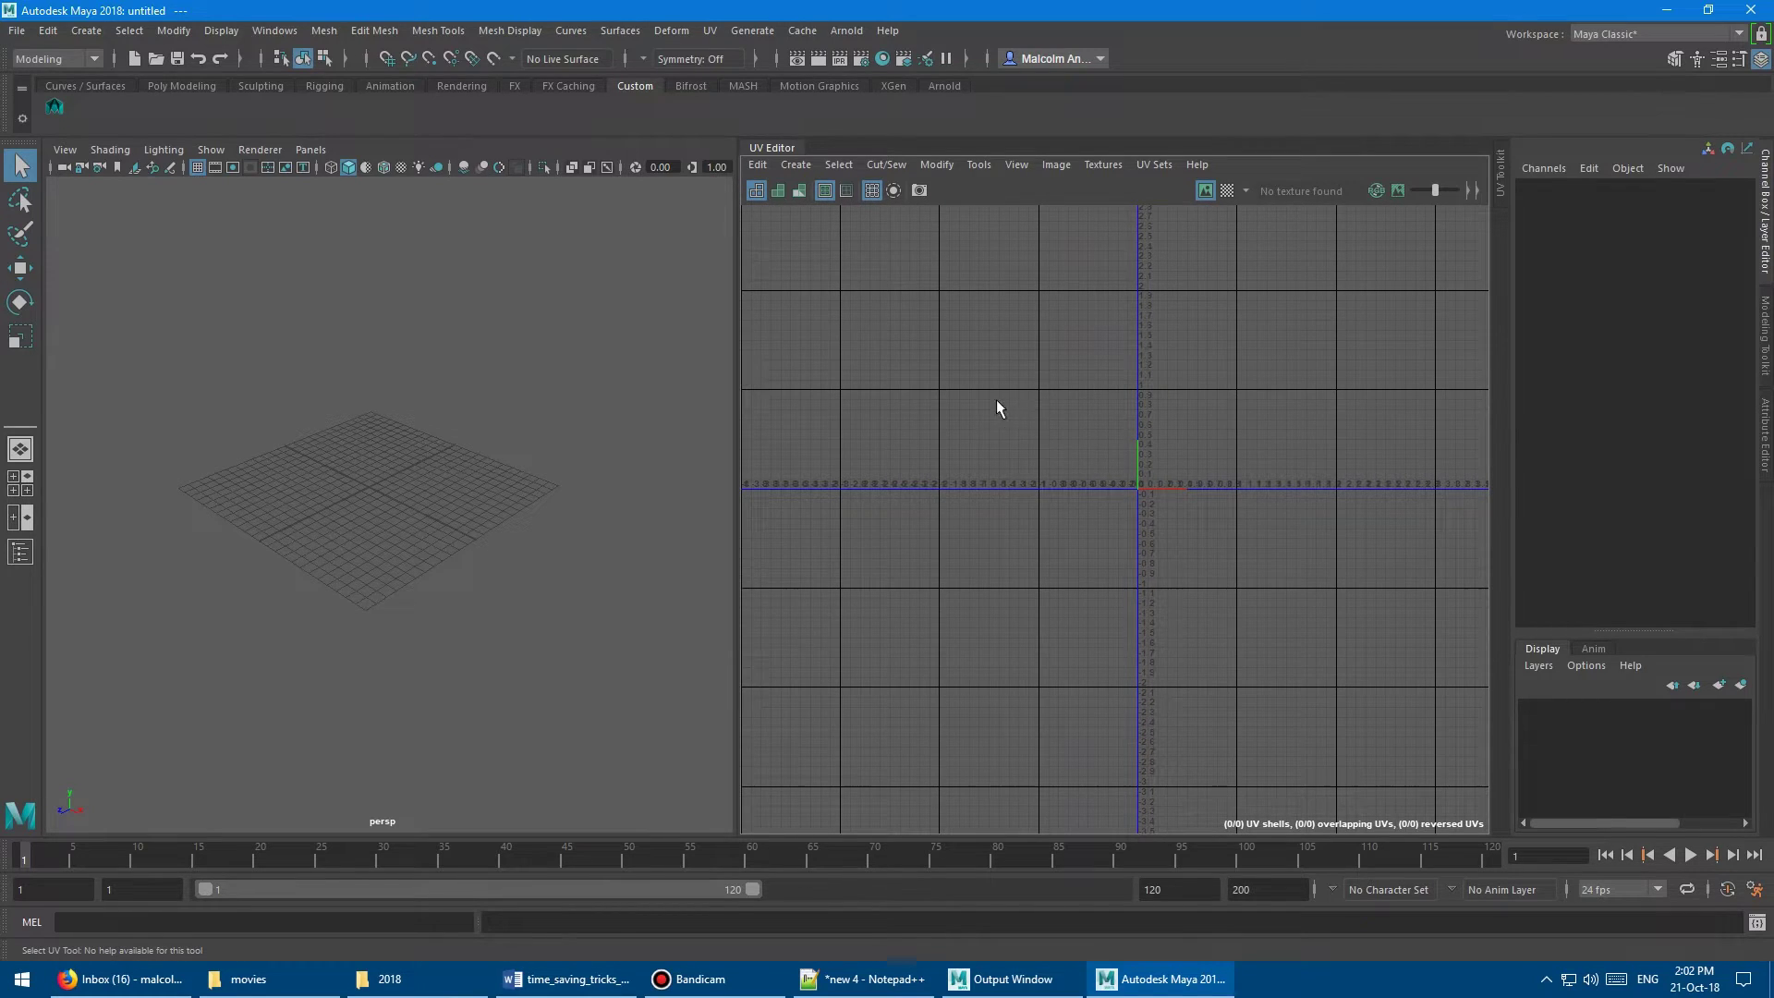
left_click(56, 112)
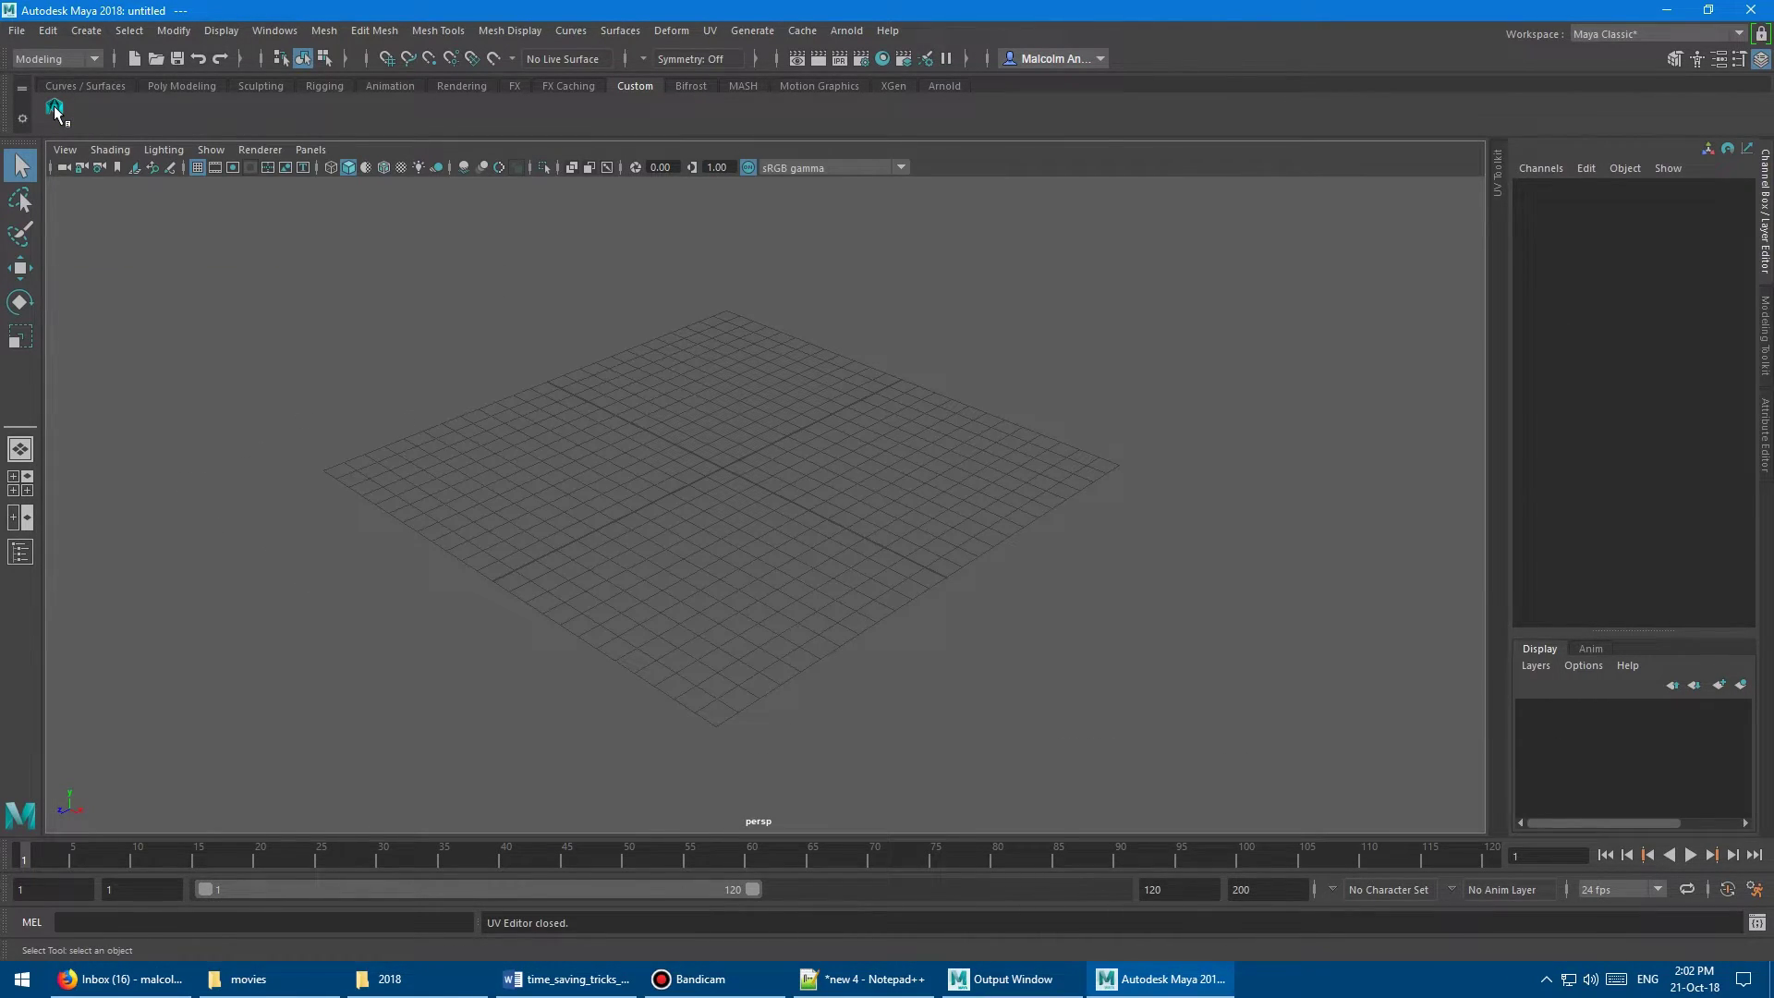
left_click(274, 30)
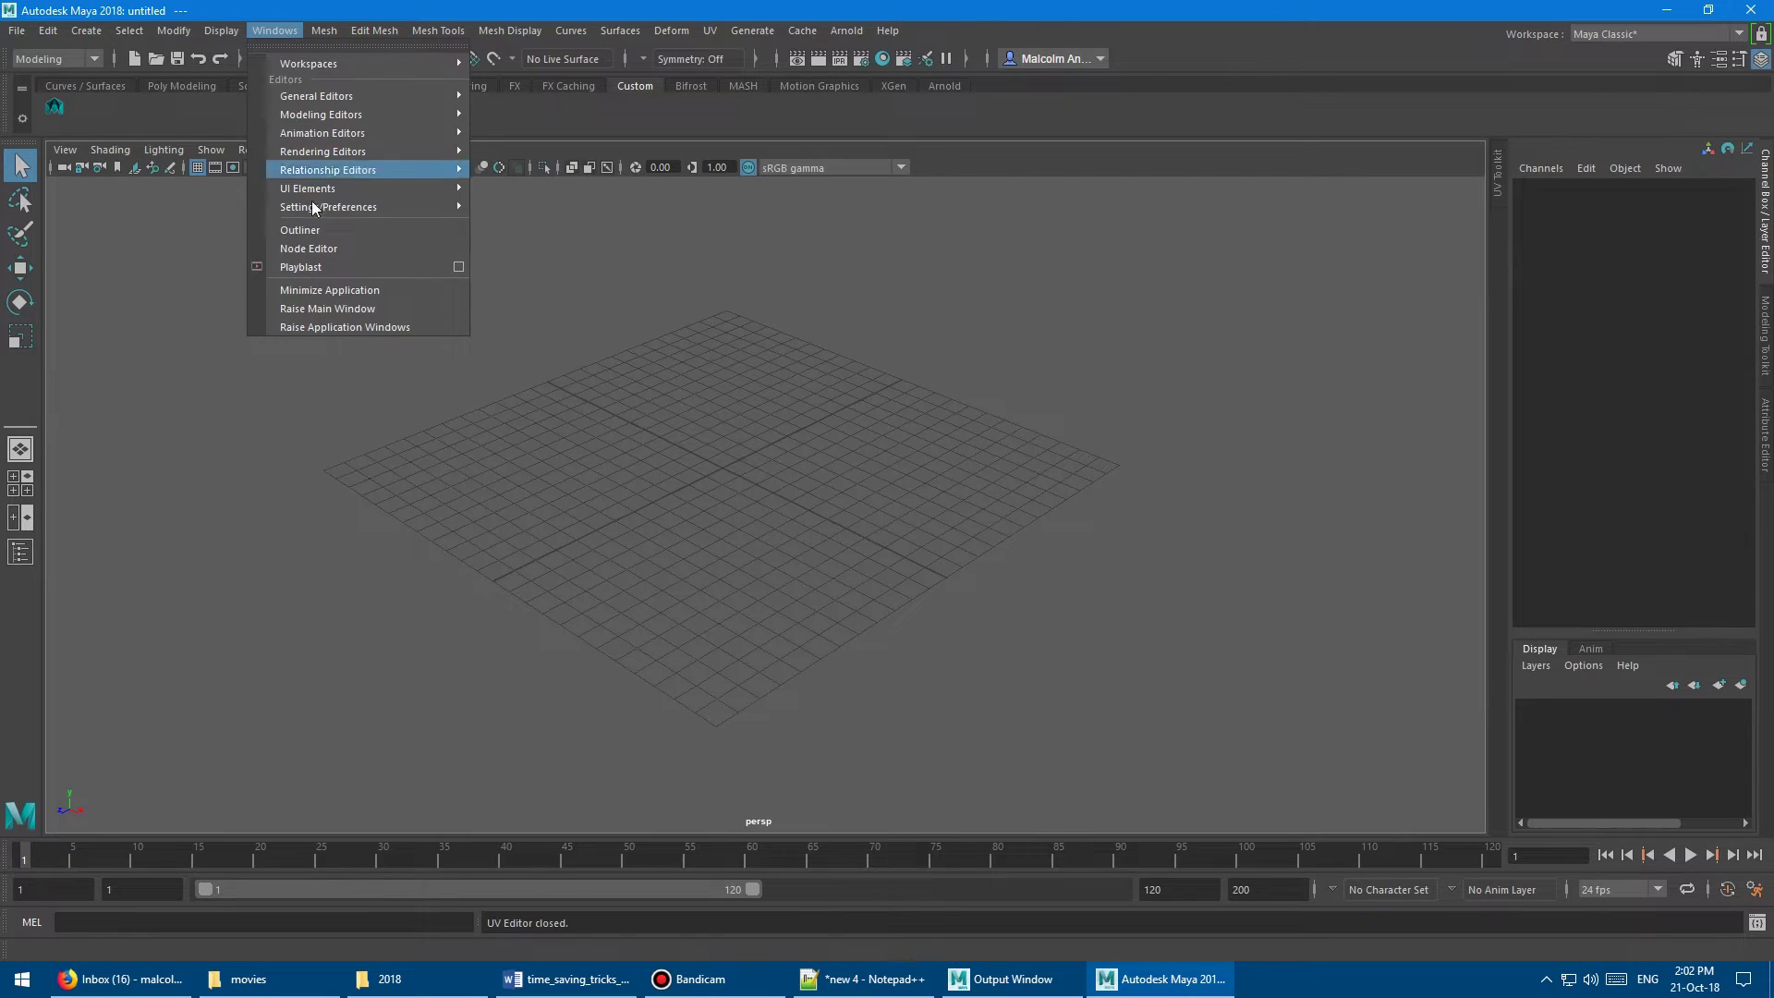
left_click(157, 289)
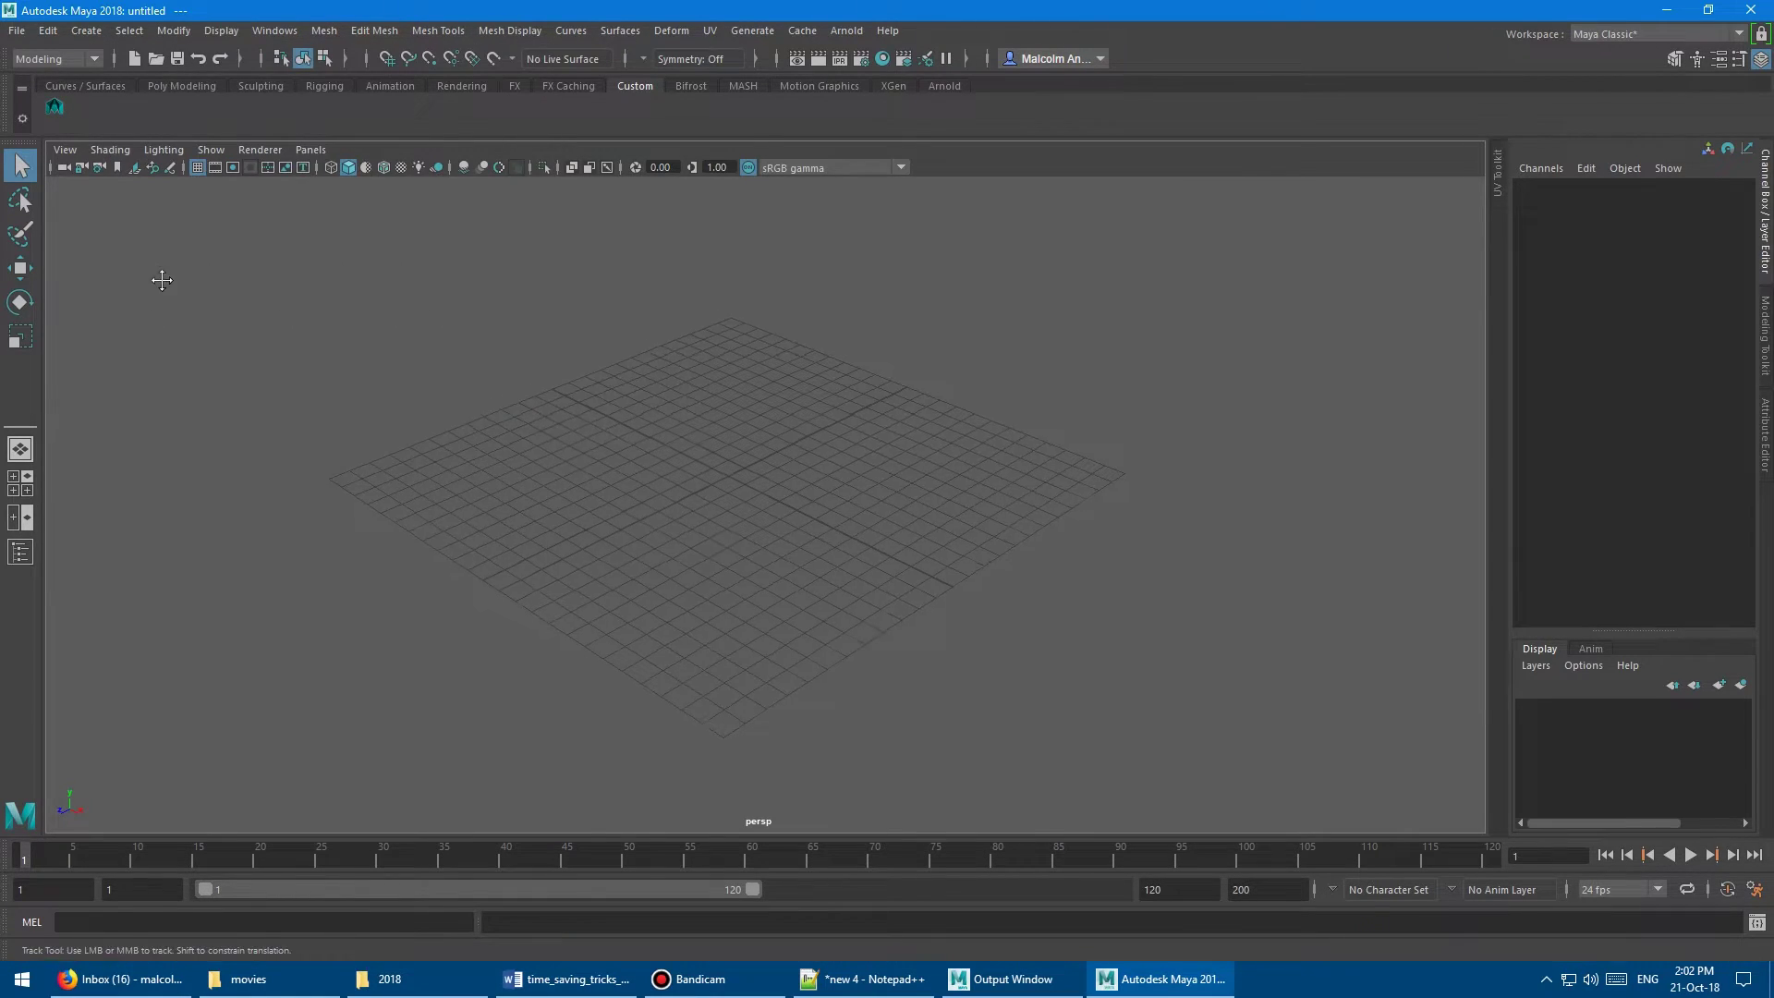
left_click(55, 111)
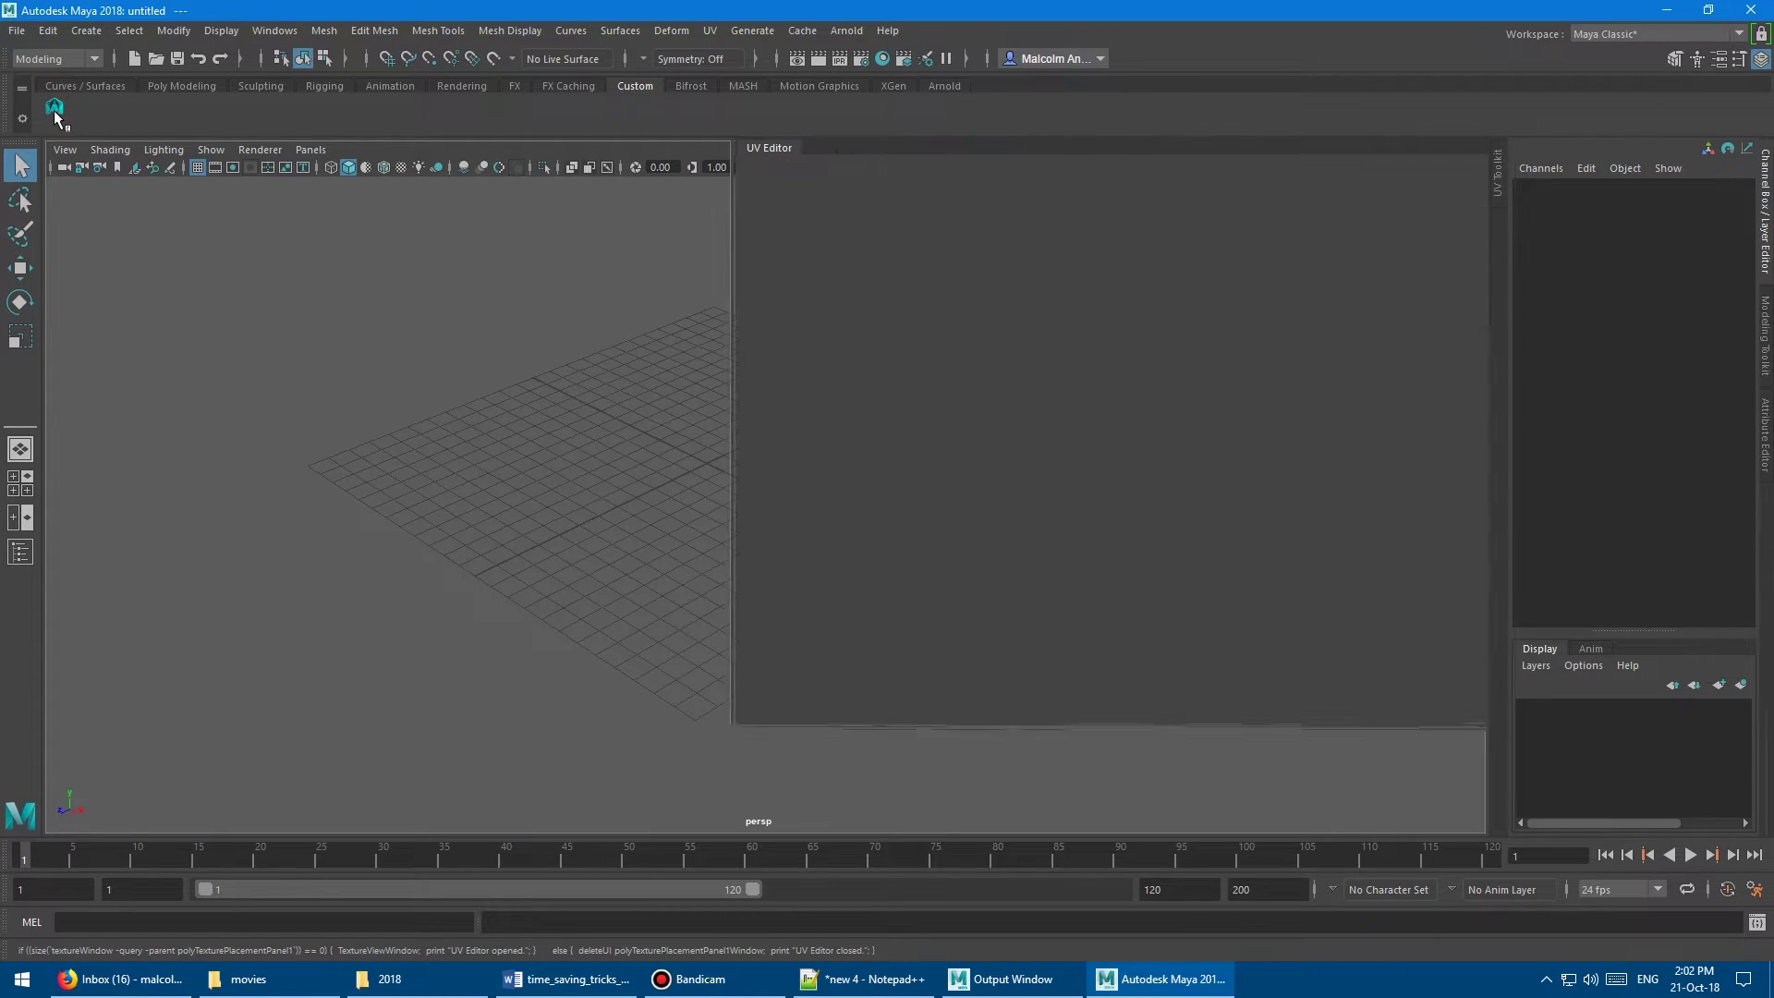
left_click(56, 112)
left_click(56, 111)
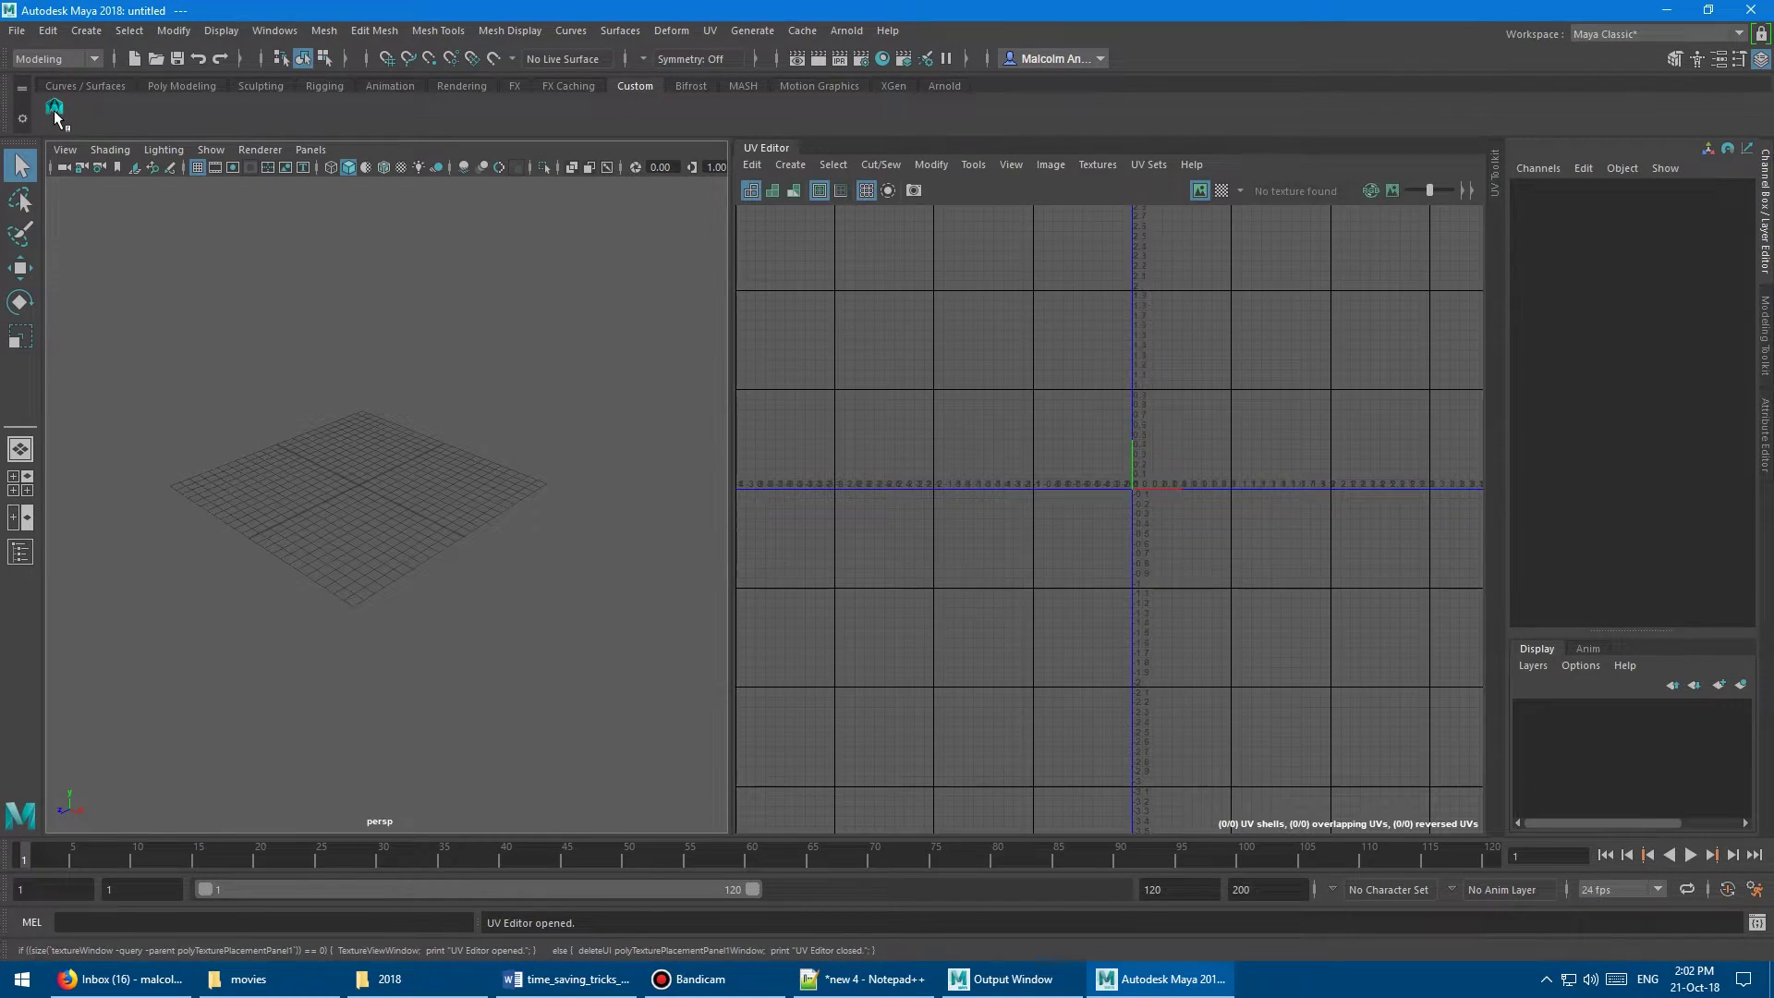
left_click(56, 112)
left_click(56, 112)
left_click(55, 112)
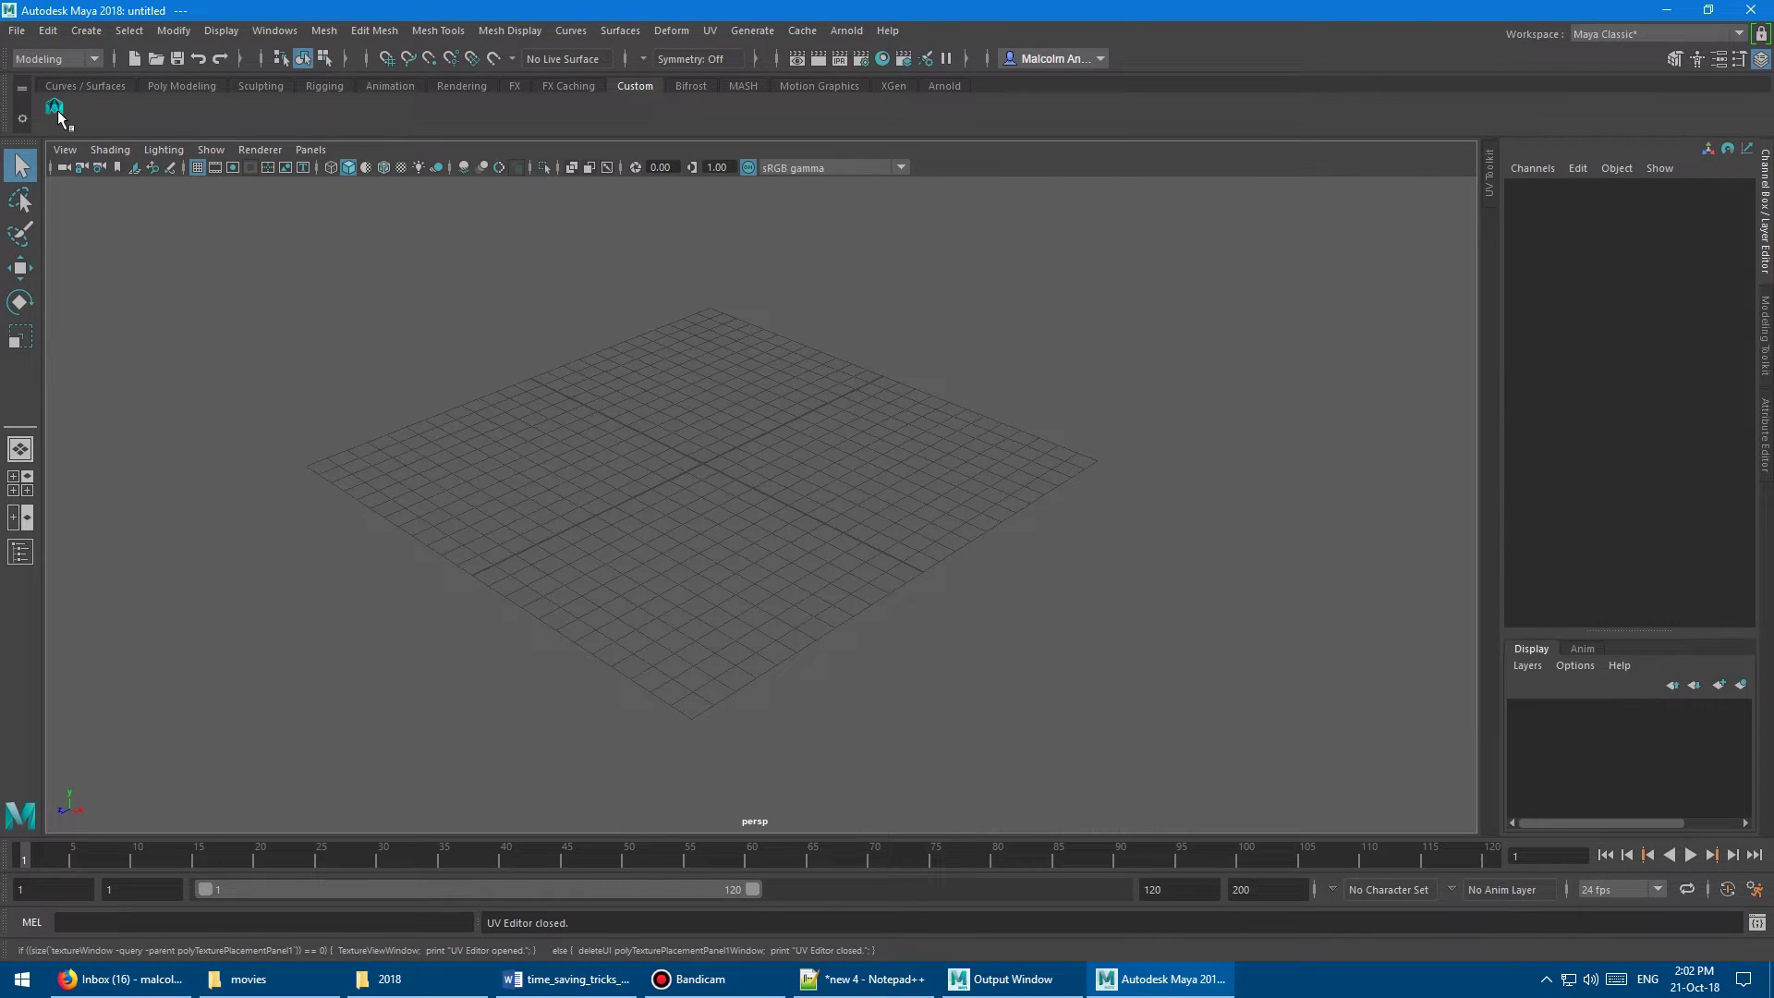
Edit the new shelf button and set its tooltip to "opens the UV Editor"
right_click(57, 115)
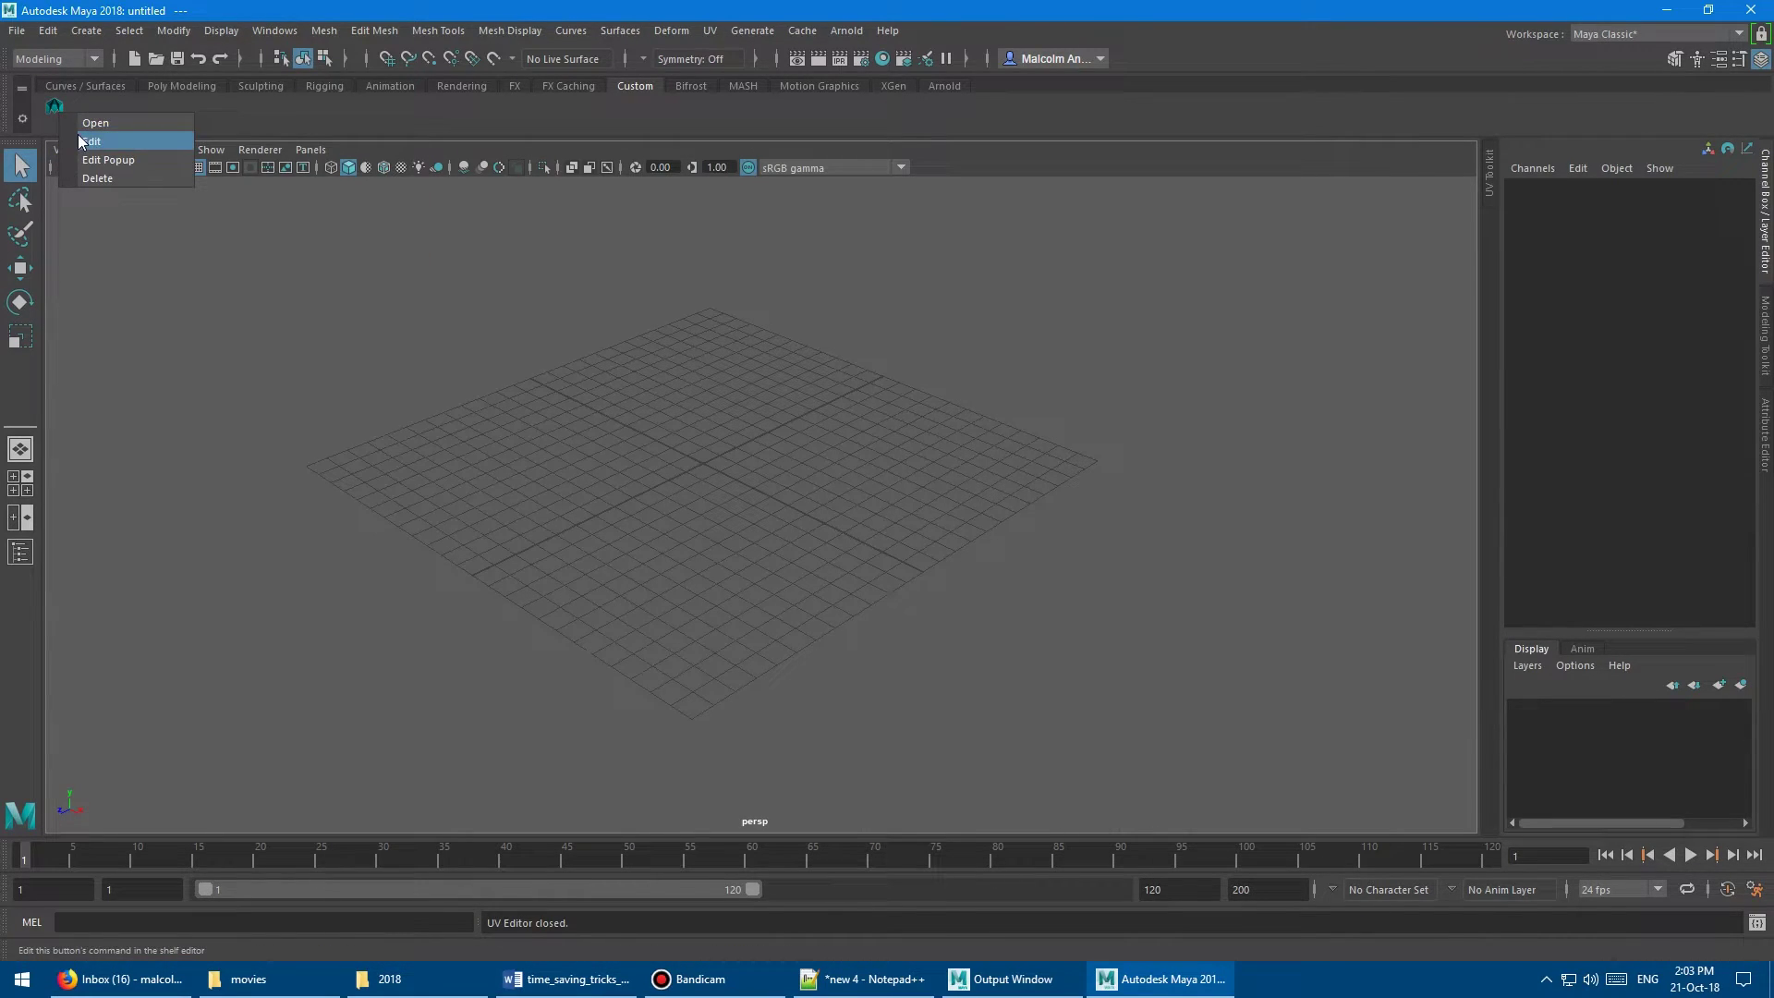
left_click(76, 134)
left_click_drag(637, 333, 628, 220)
left_click(765, 346)
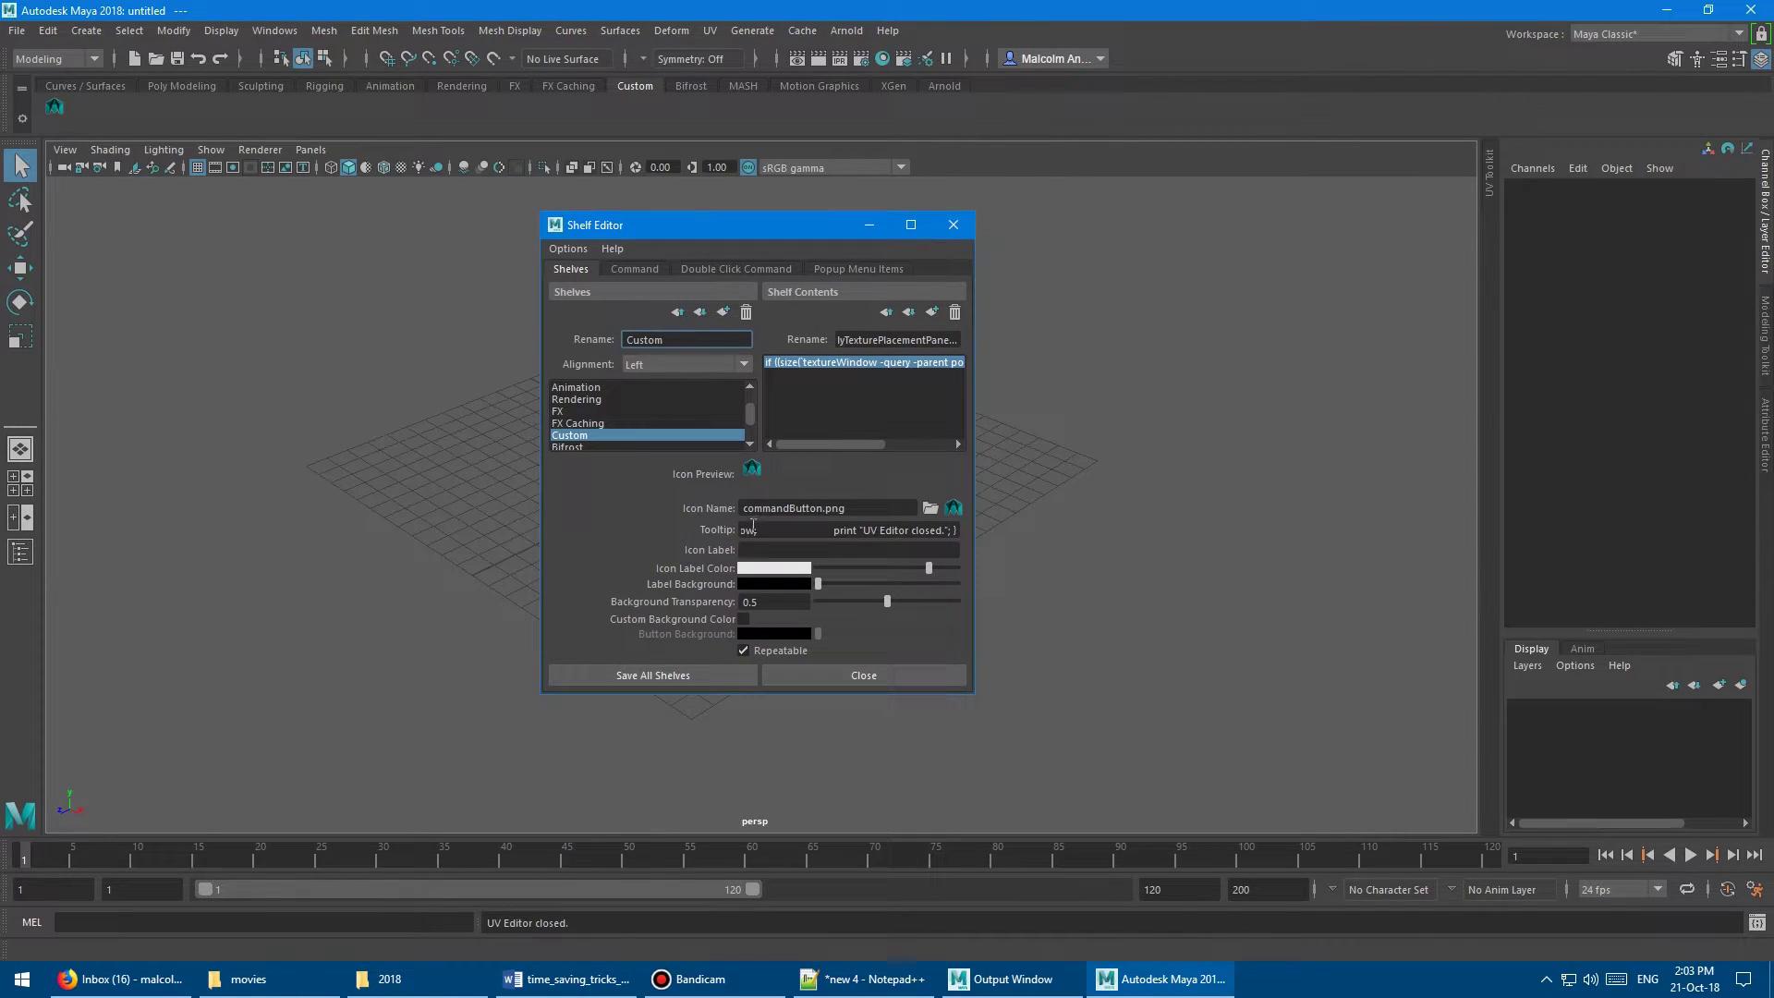
left_click(760, 530)
triple_click(795, 531)
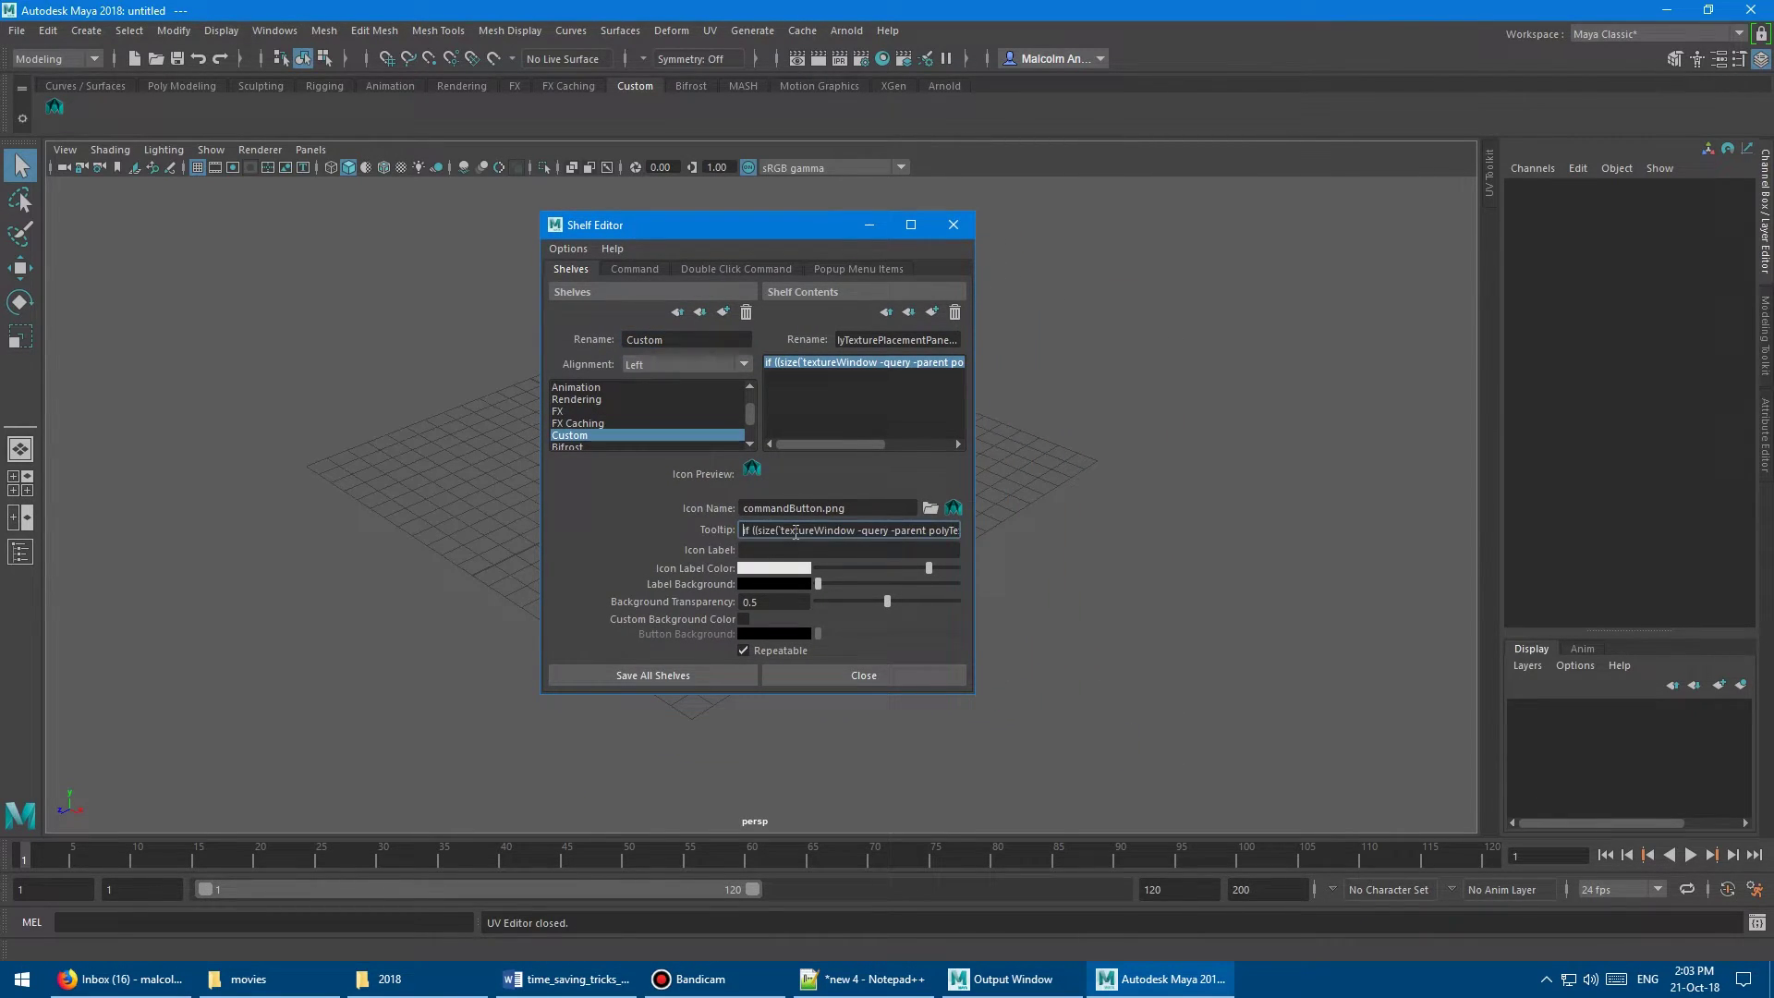
key("BackSpace")
type("opens the UV e")
key("BackSpace")
type("Editor")
key("Return")
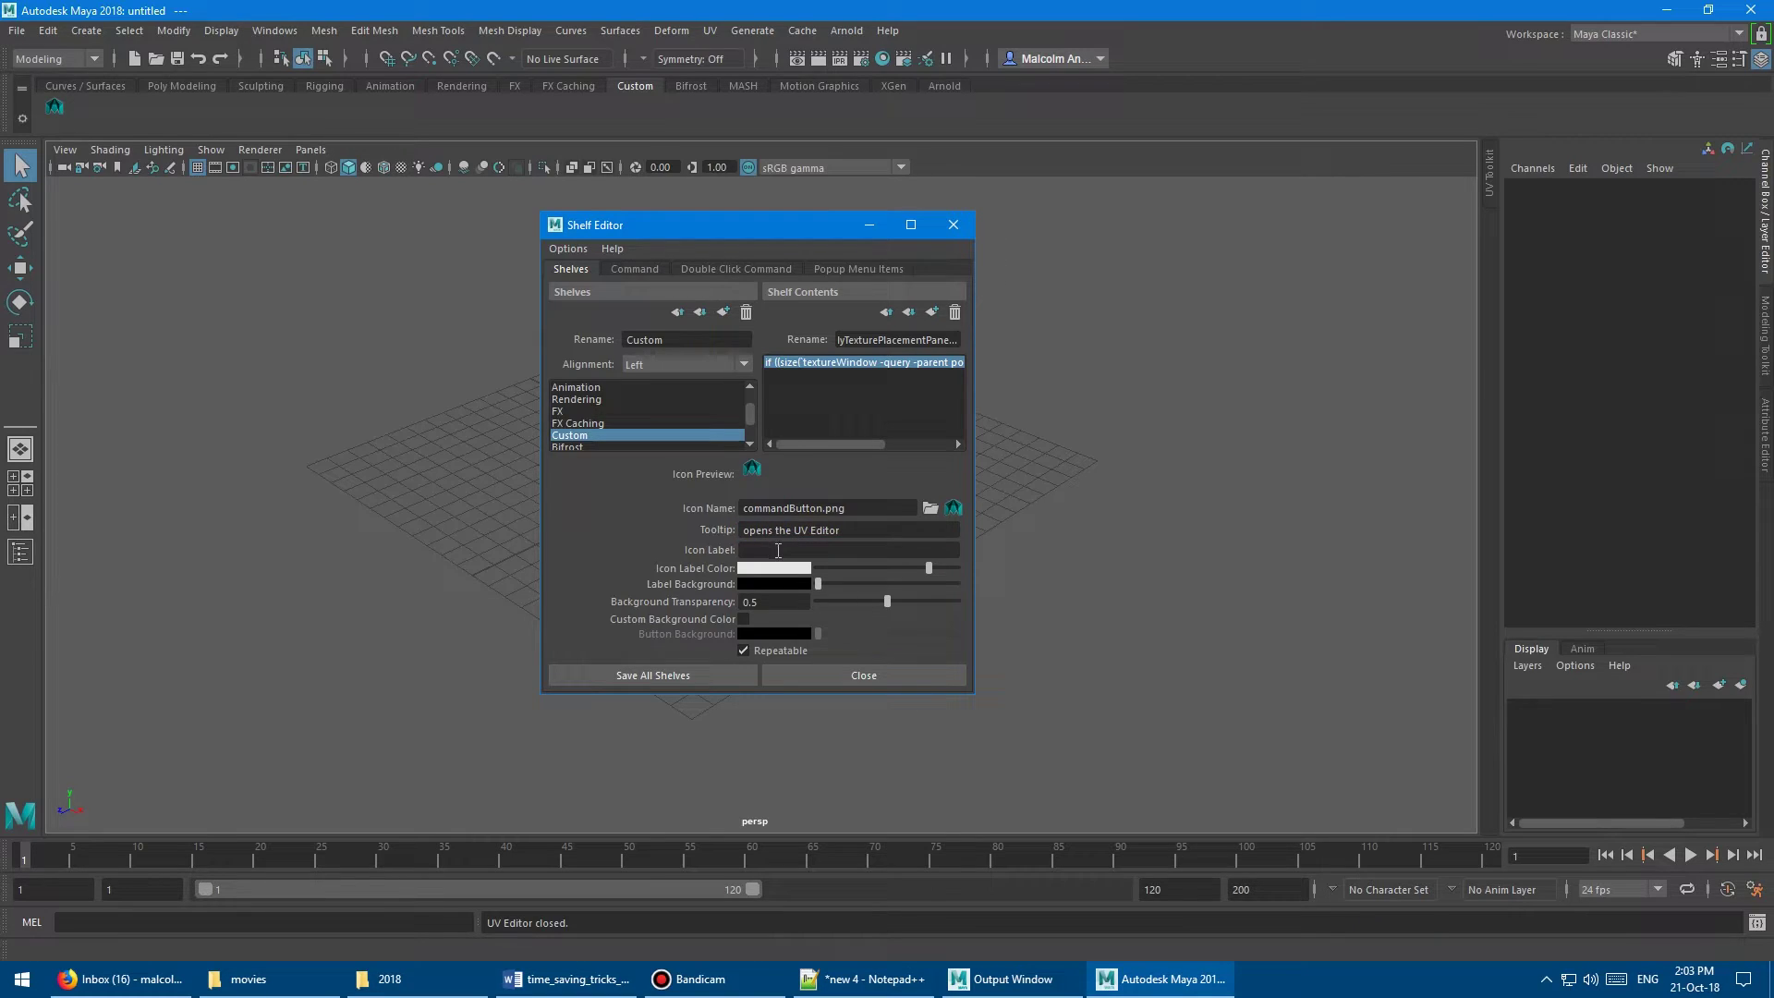
Set the shelf button's icon label to "UVedit" and save all shelves
left_click(775, 551)
type("UVedit")
key("Return")
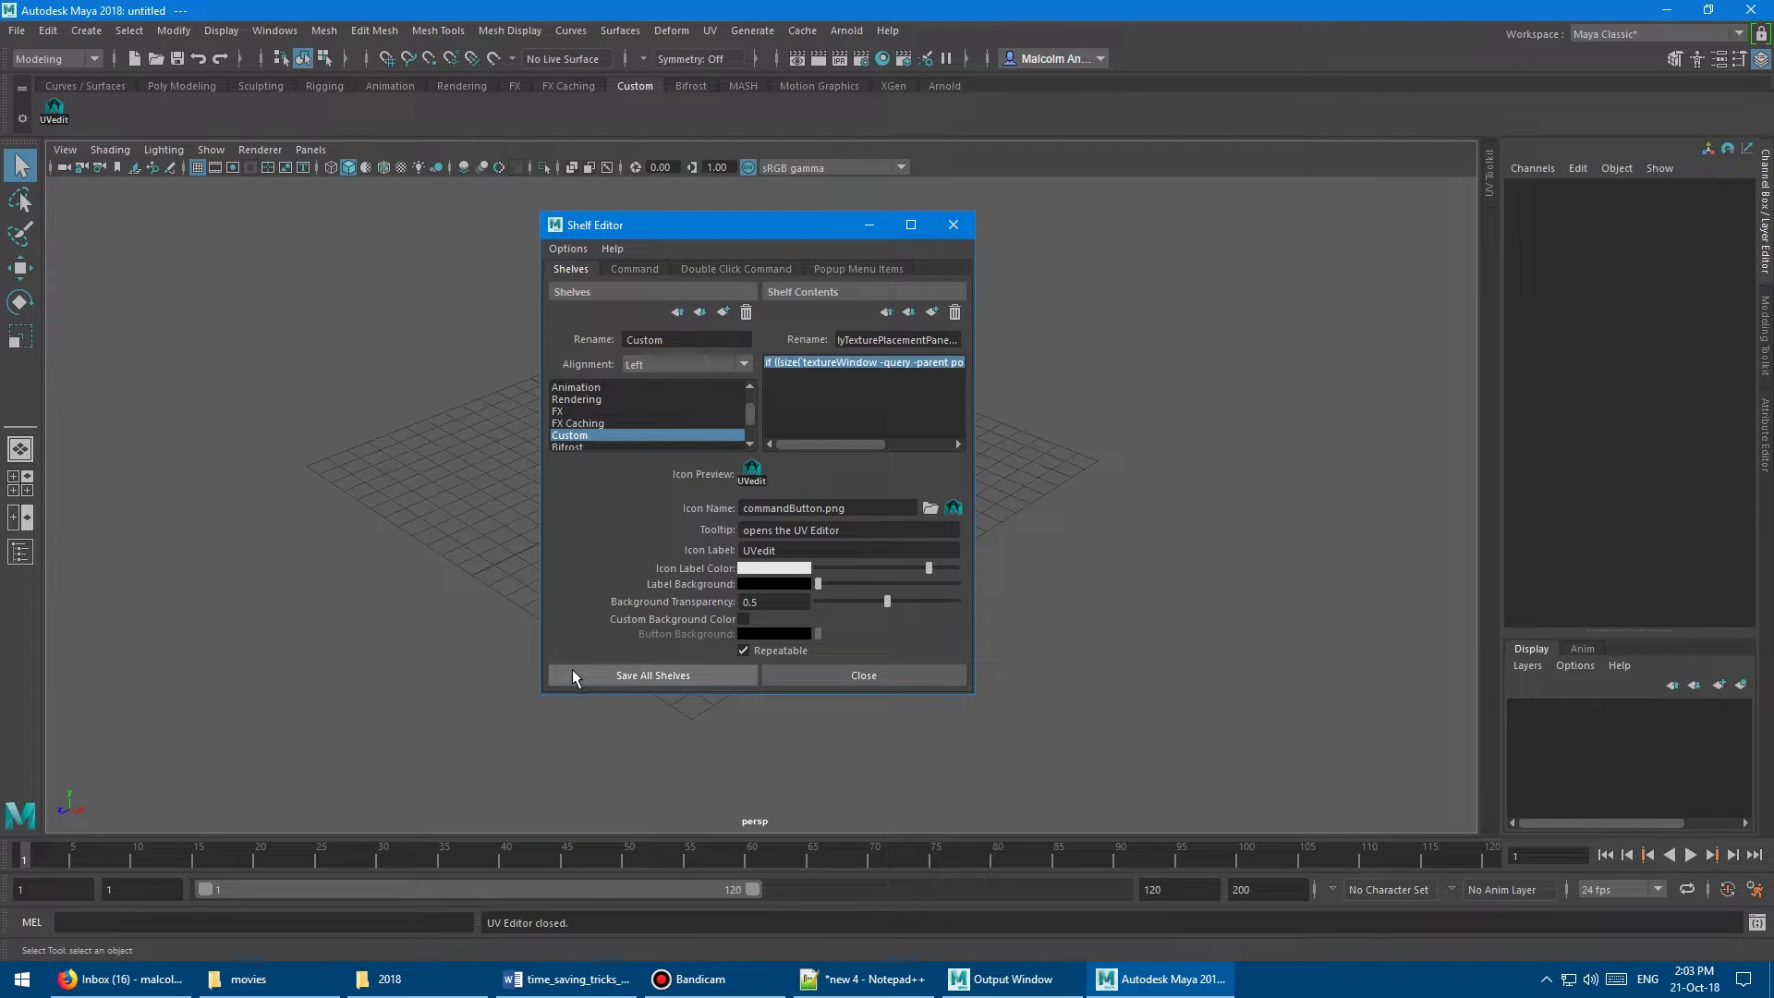
left_click(625, 679)
middle_click_drag(625, 682, 669, 697, "alt")
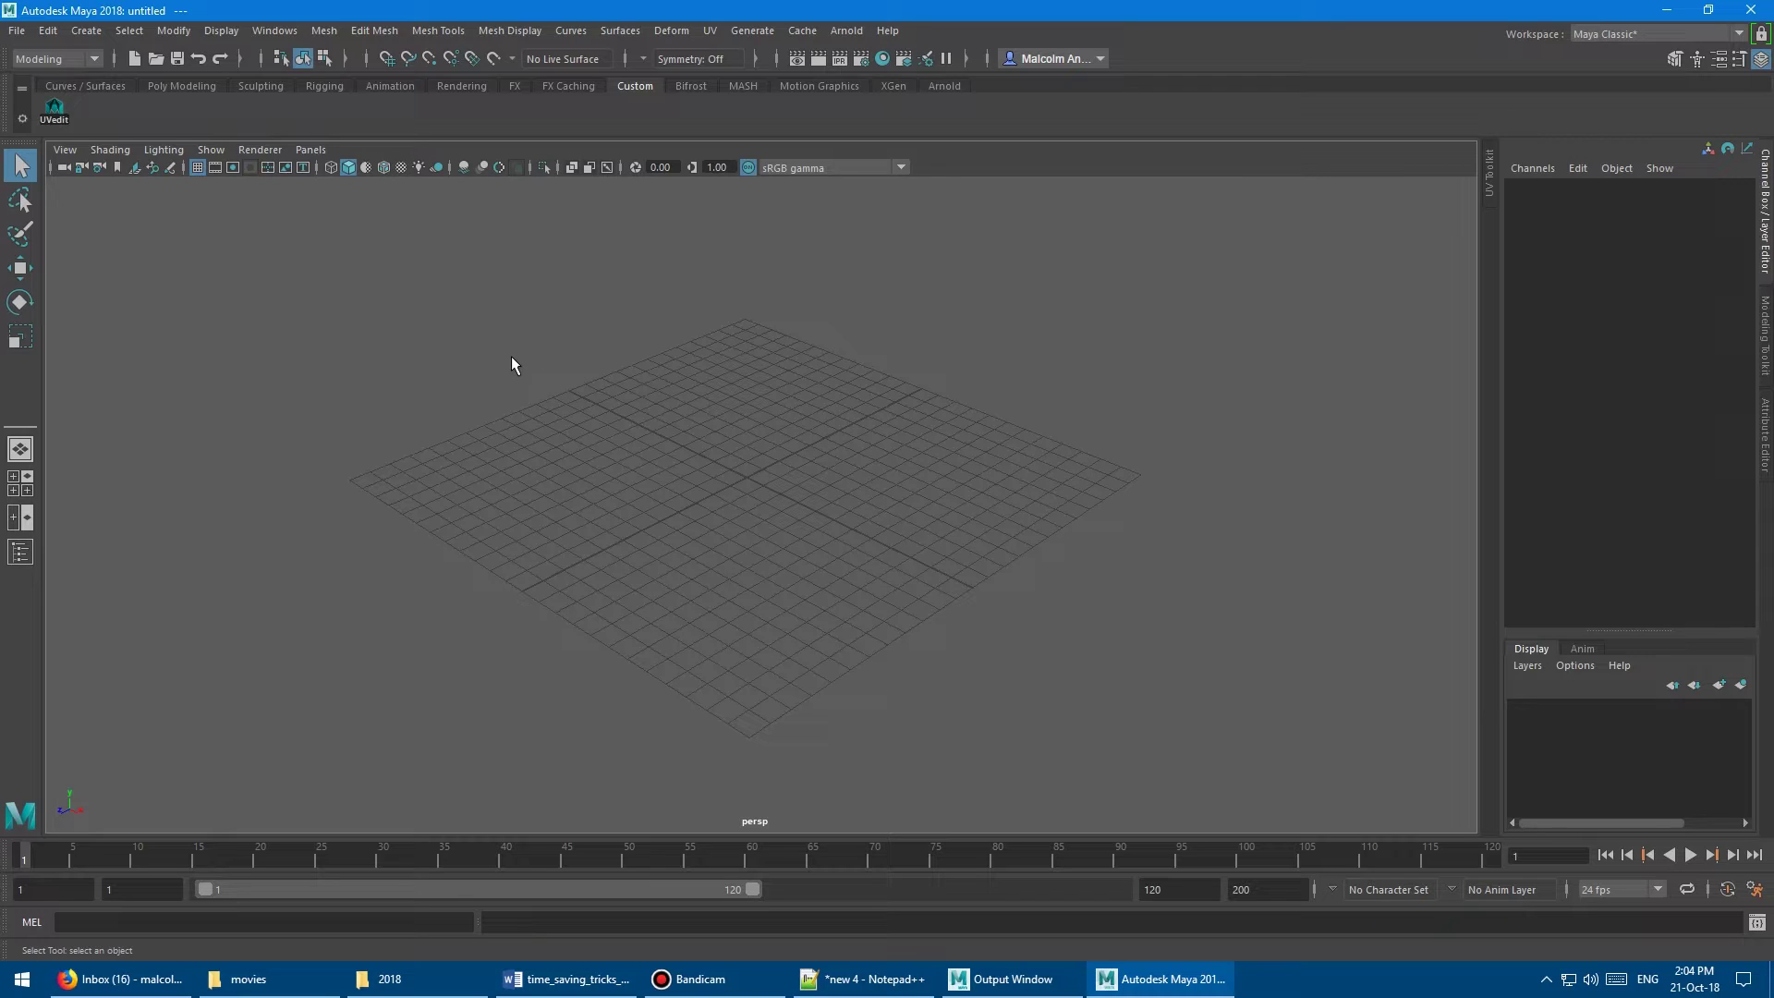
Open the Hotkey Editor with its Runtime Command Editor showing and set the edited hotkey category to Custom Scripts
left_click(275, 35)
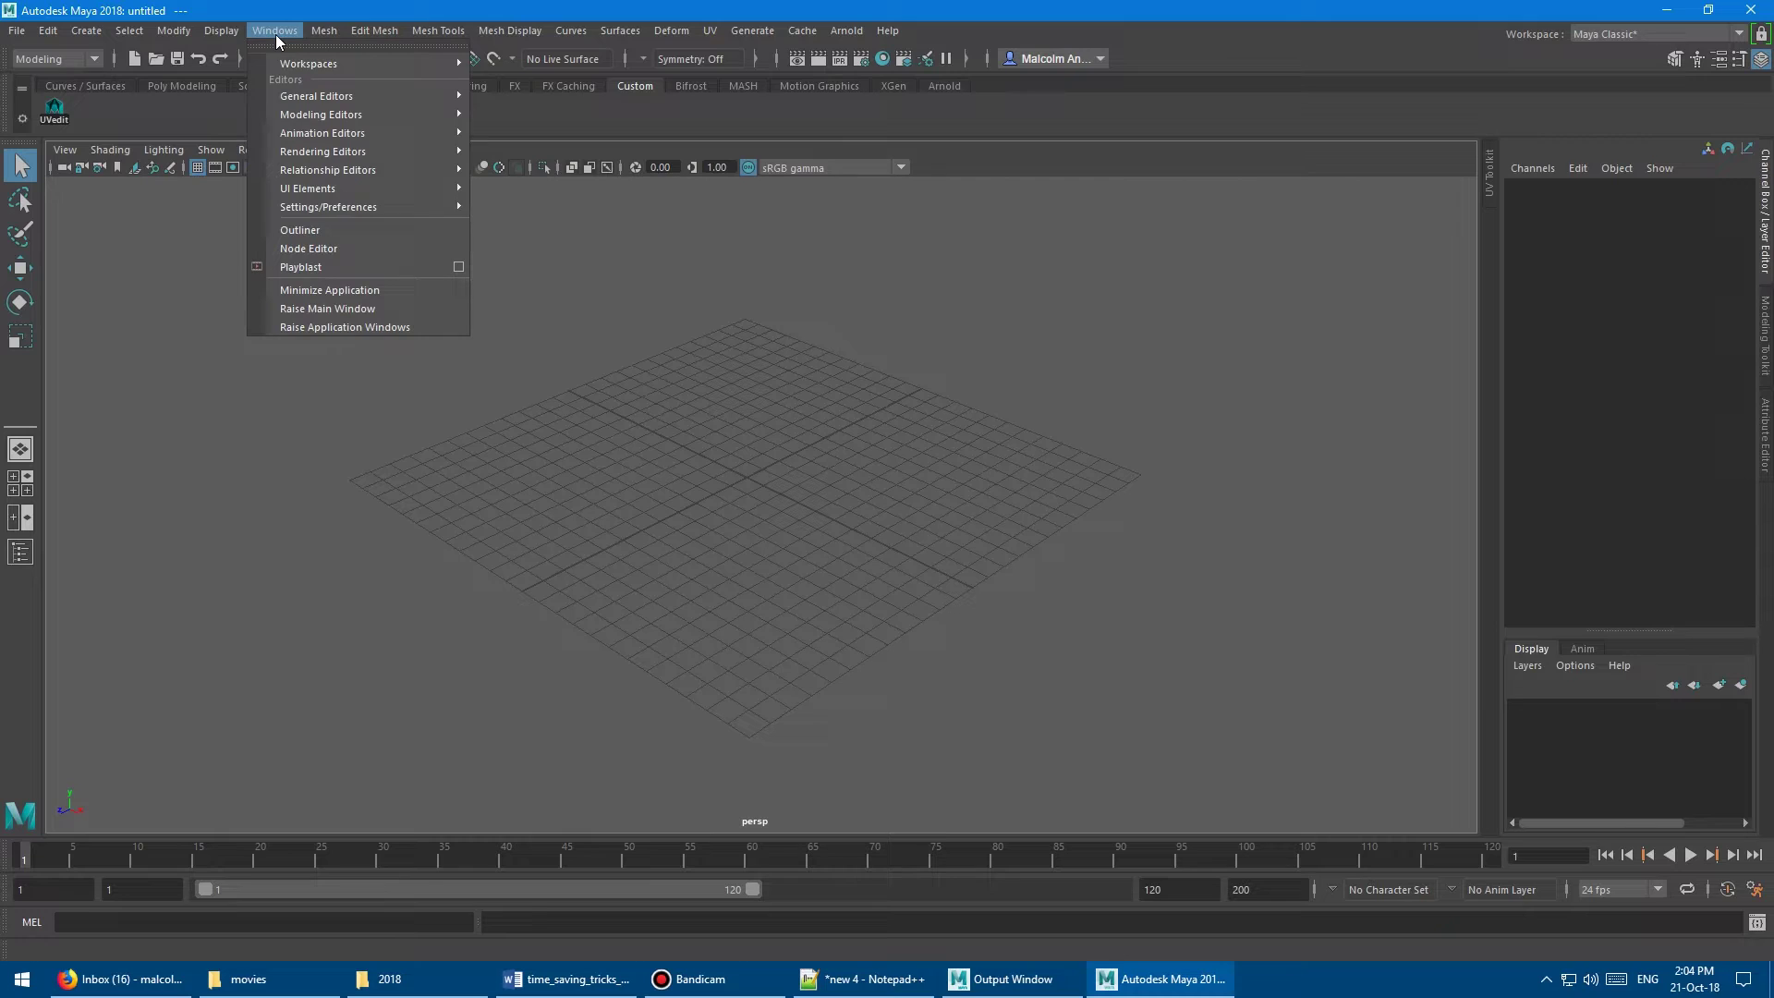
mouse_move(353, 207)
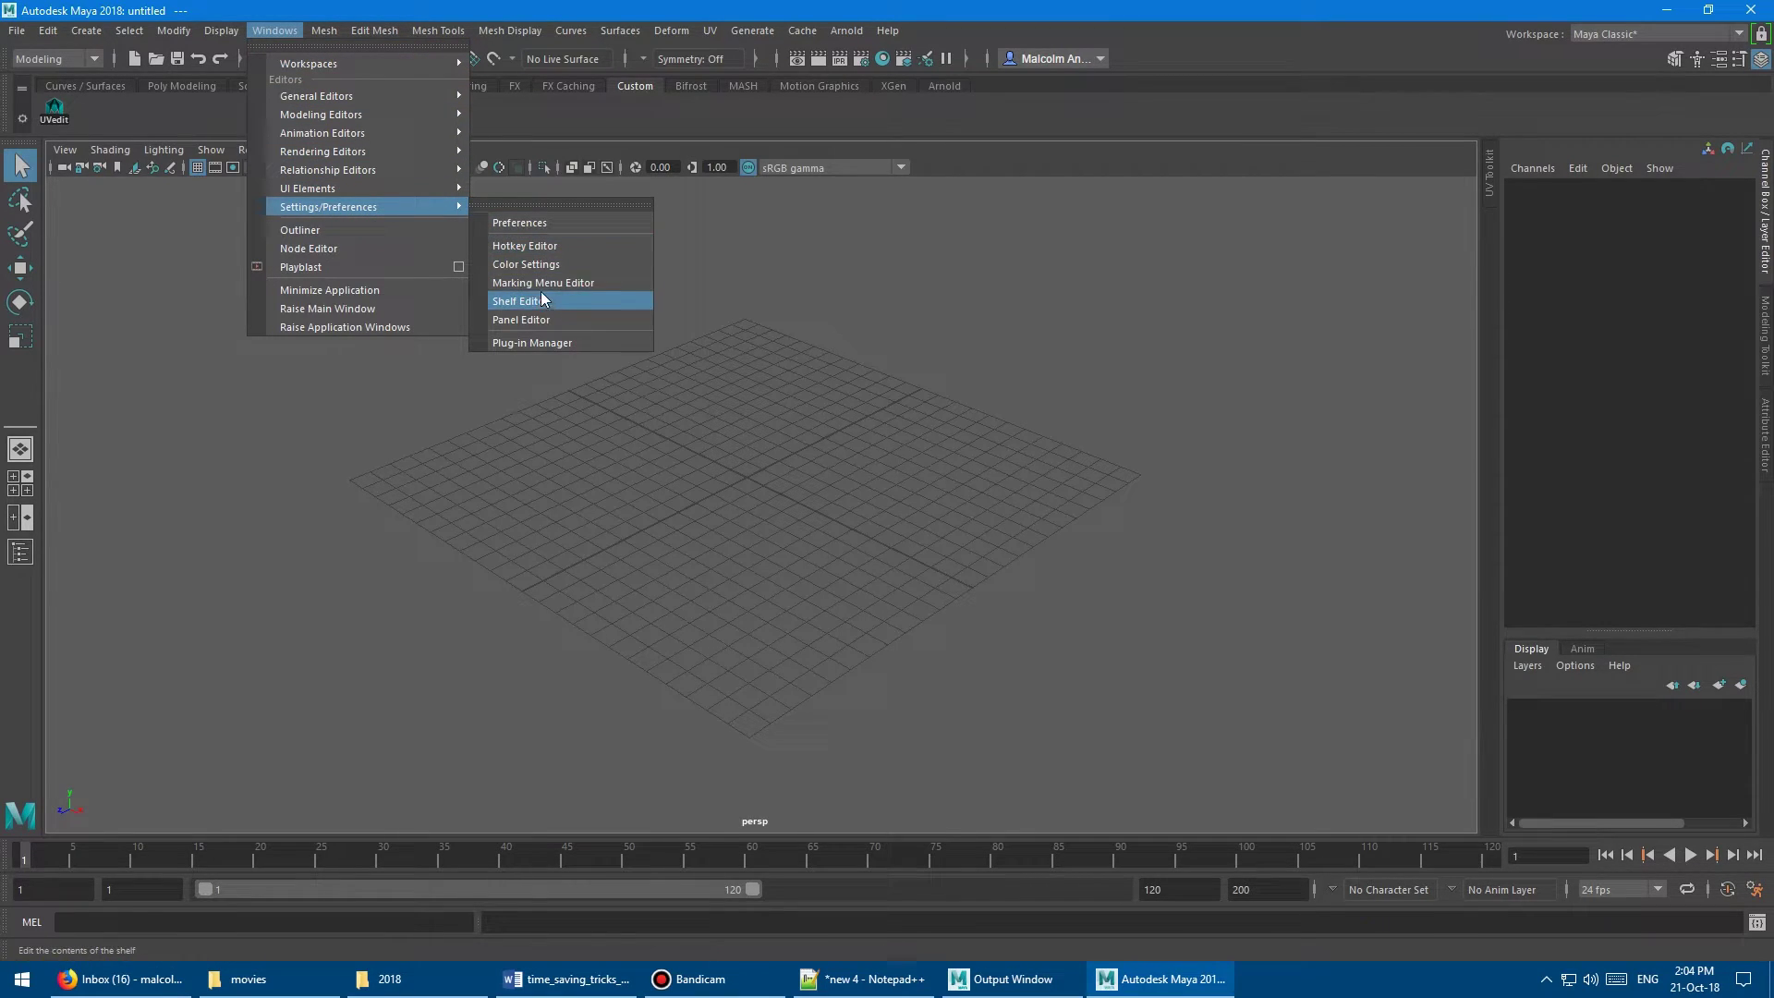
left_click(543, 246)
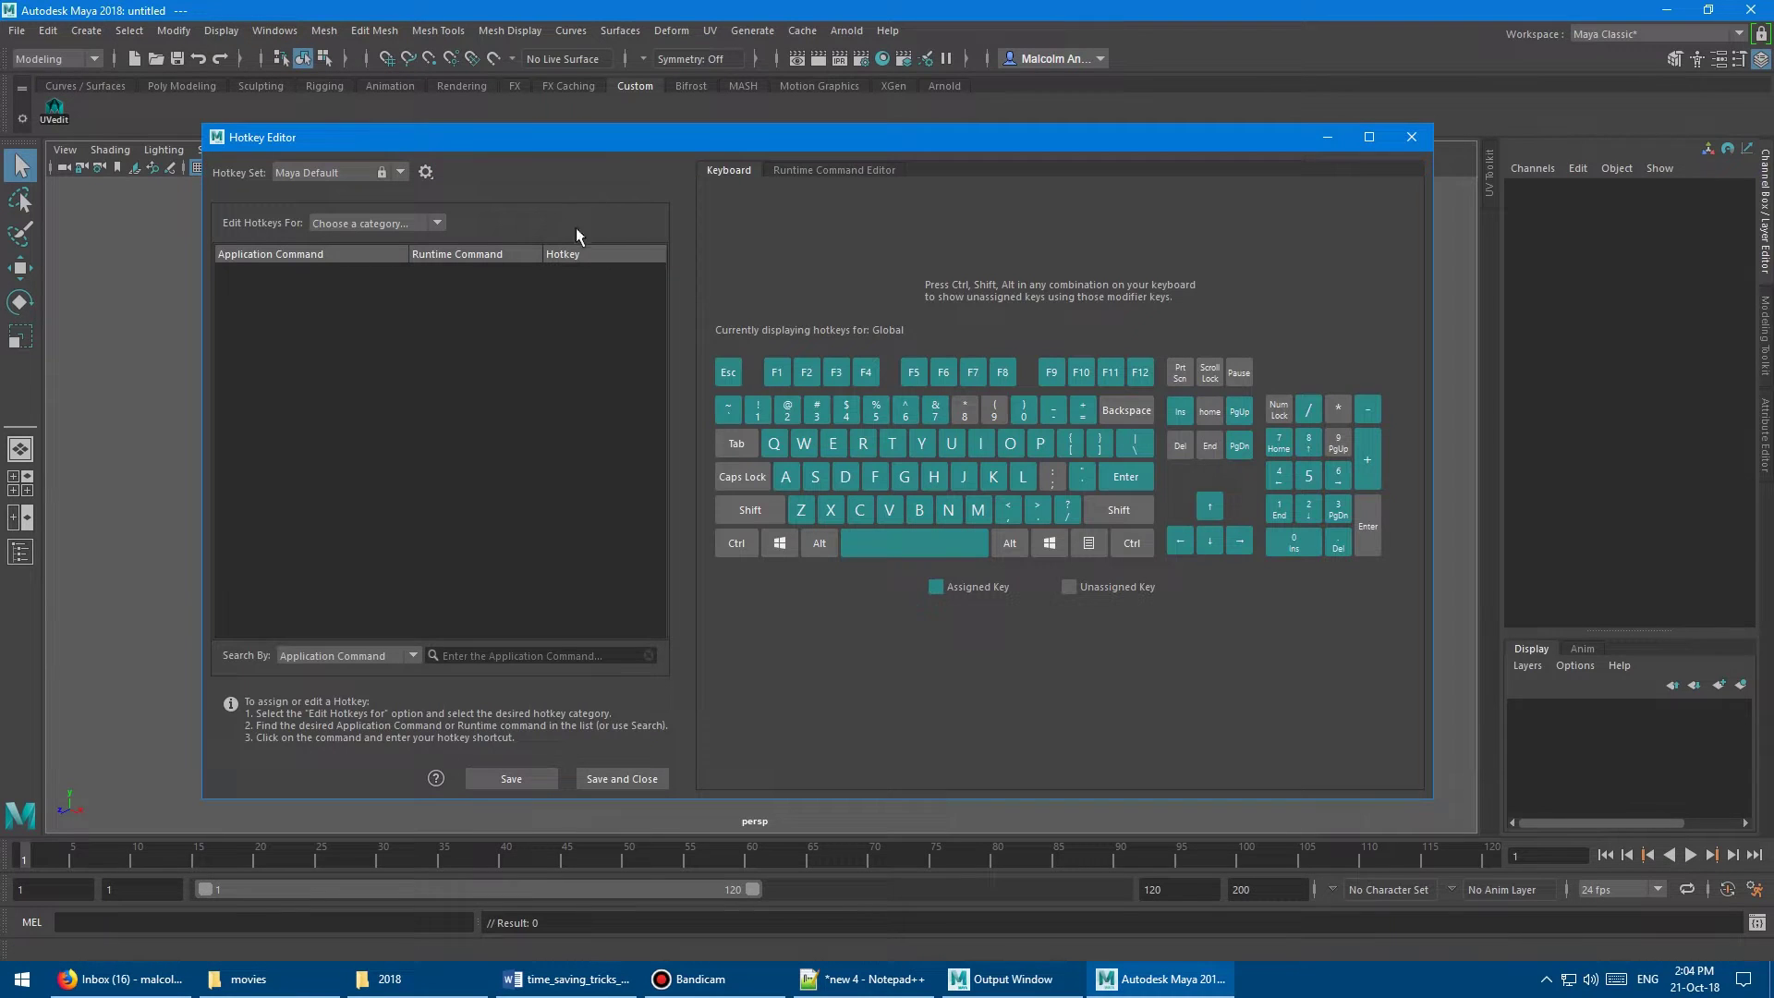
mouse_move(606, 141)
left_mouse_down()
mouse_move(621, 150)
mouse_move(607, 137)
left_mouse_up()
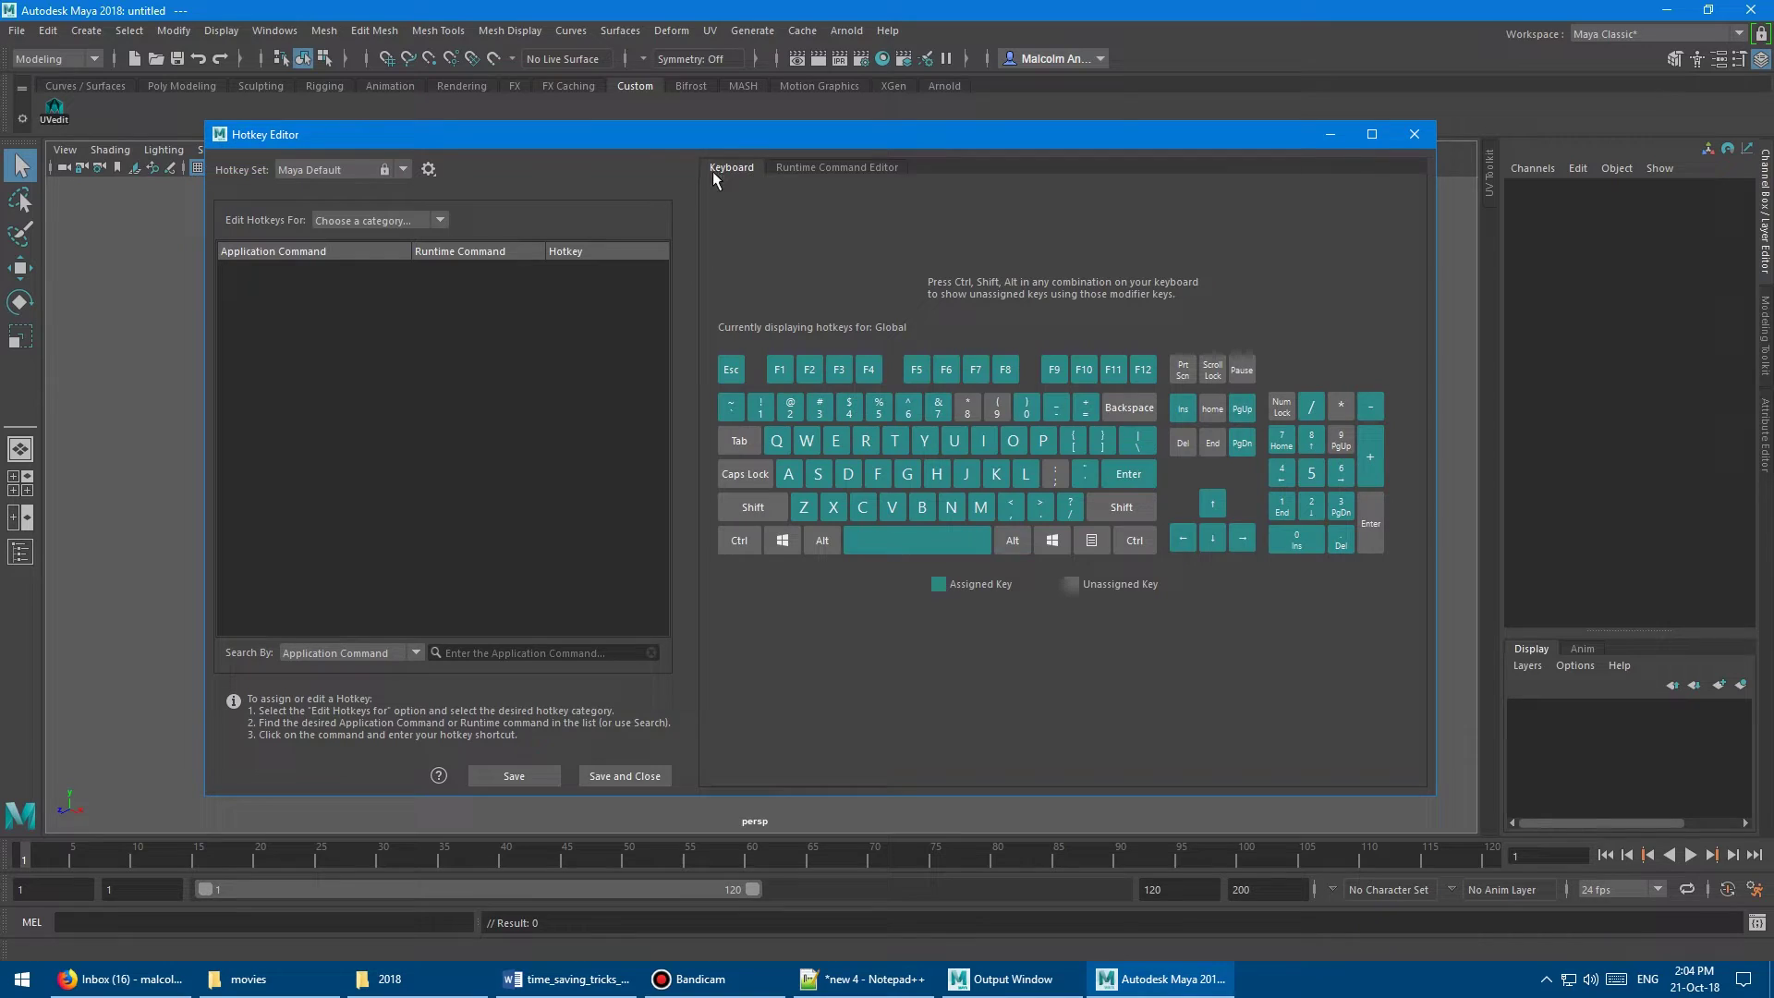
left_click(808, 169)
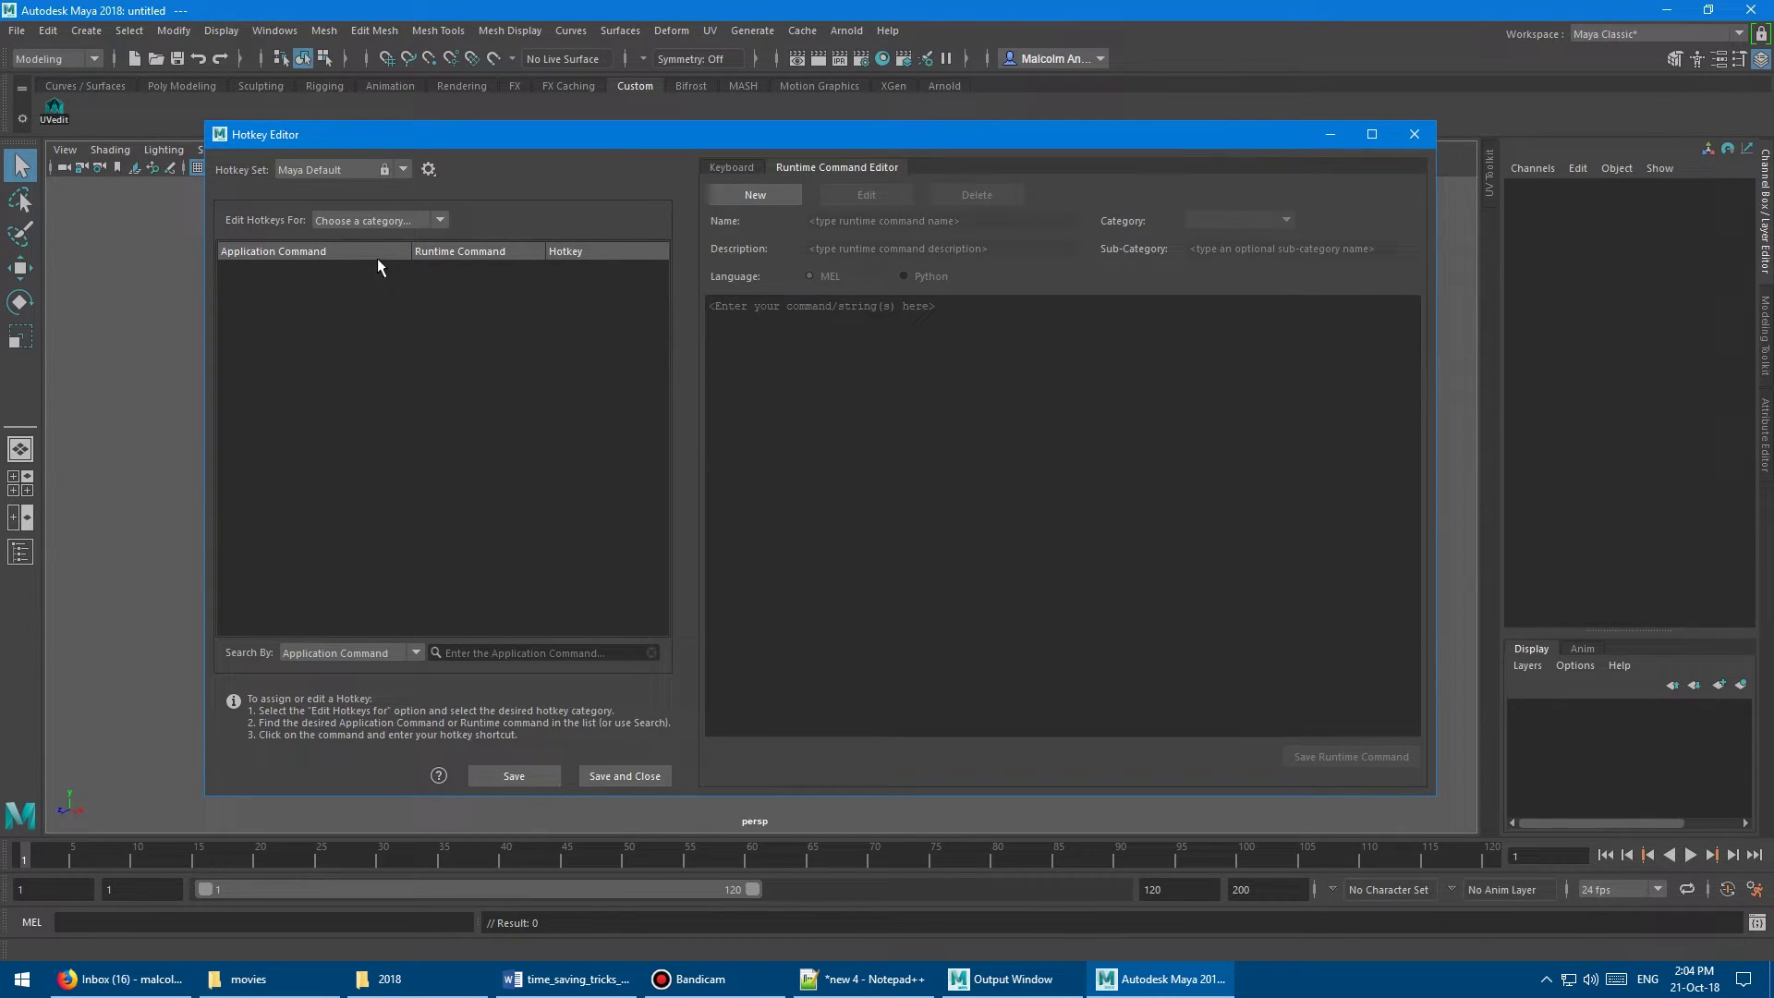
left_click(351, 219)
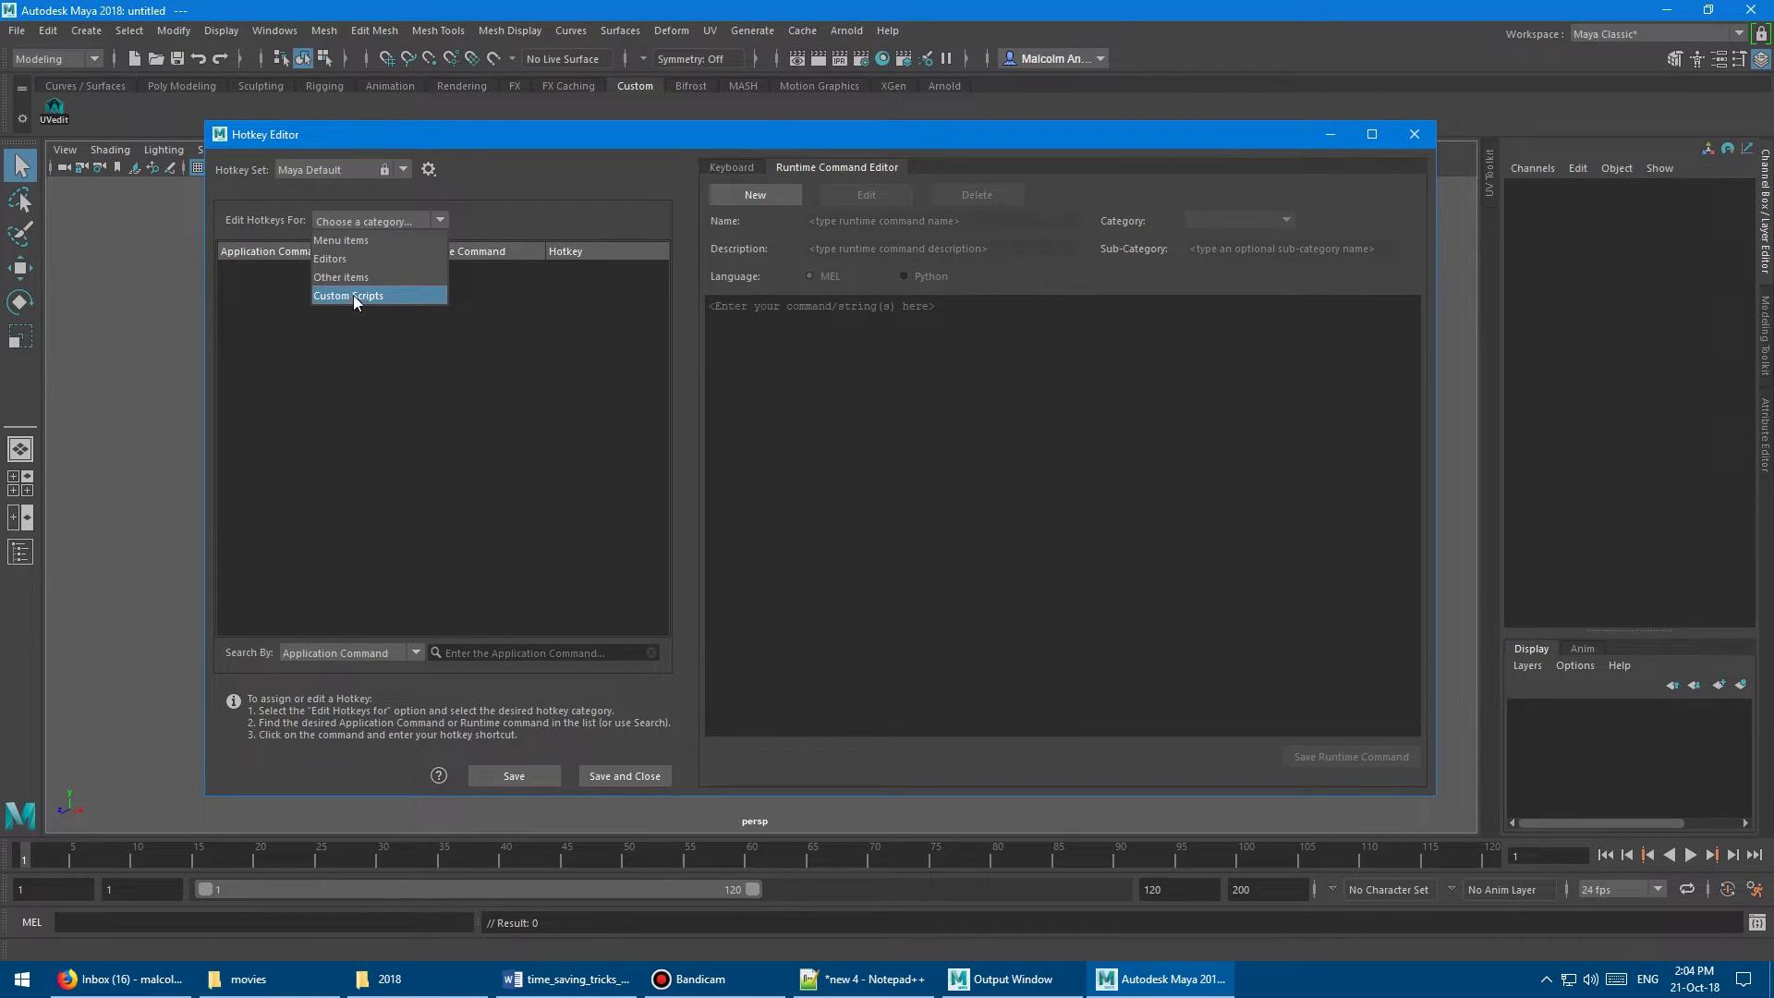
left_click(367, 295)
left_click(359, 228)
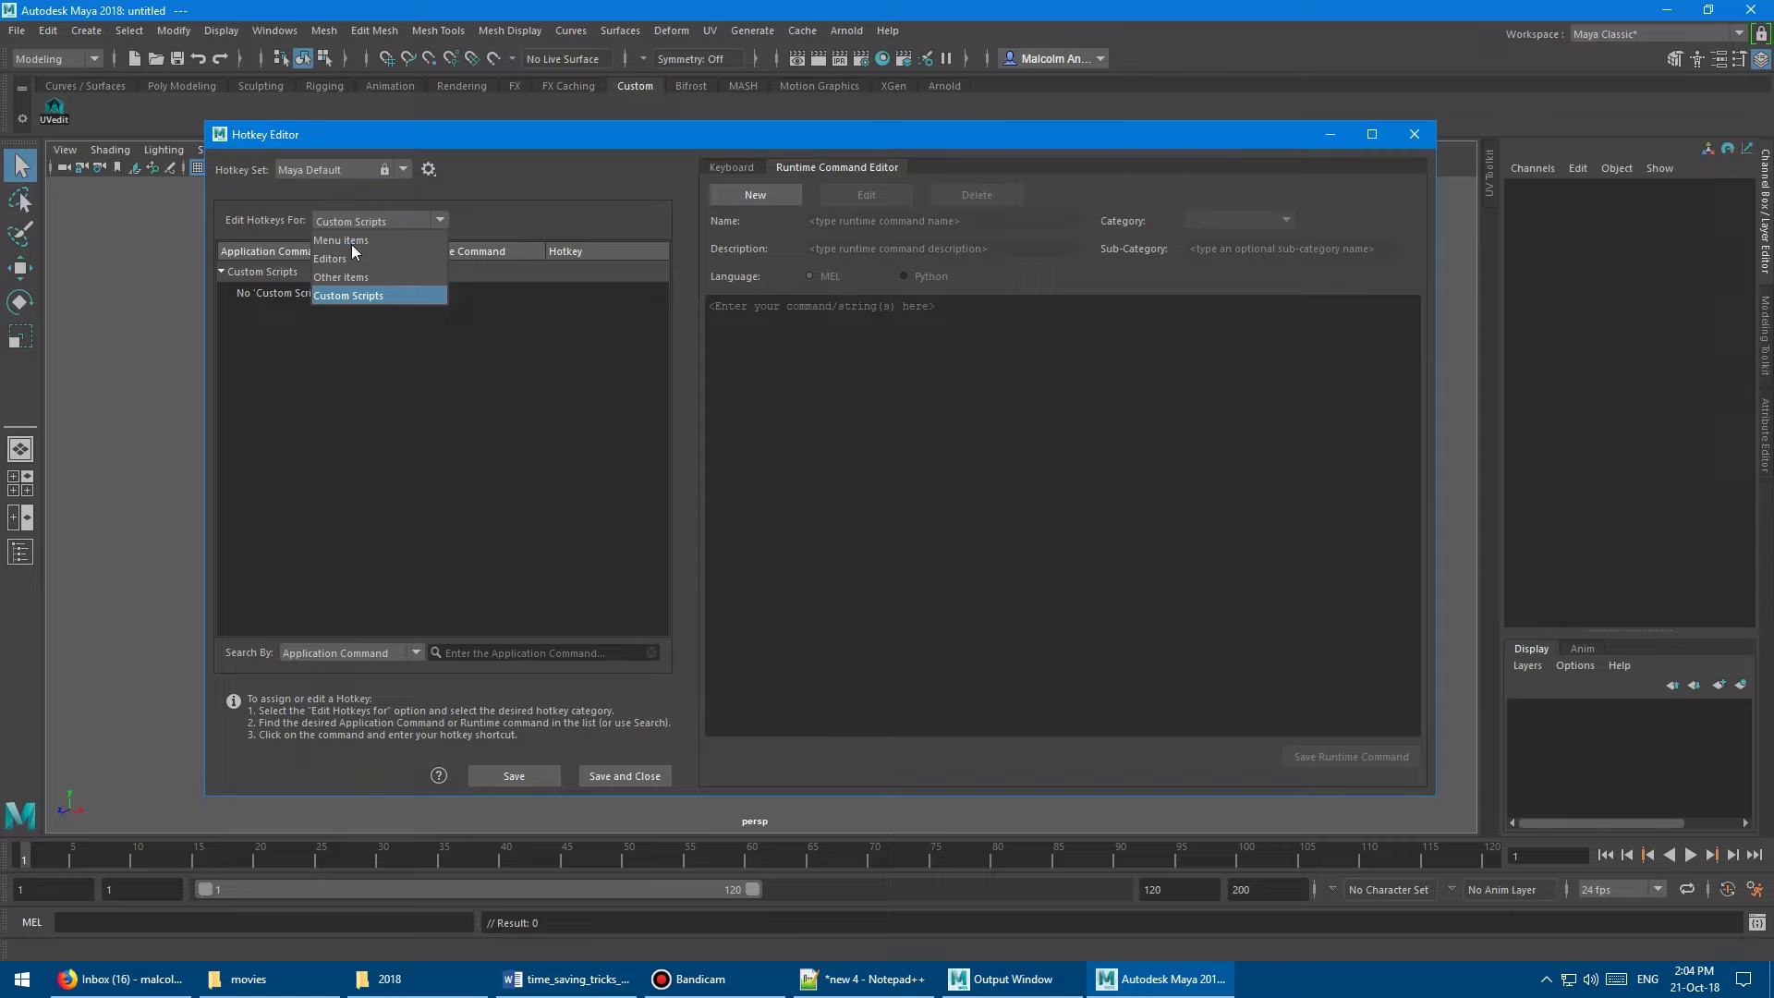
left_click(358, 296)
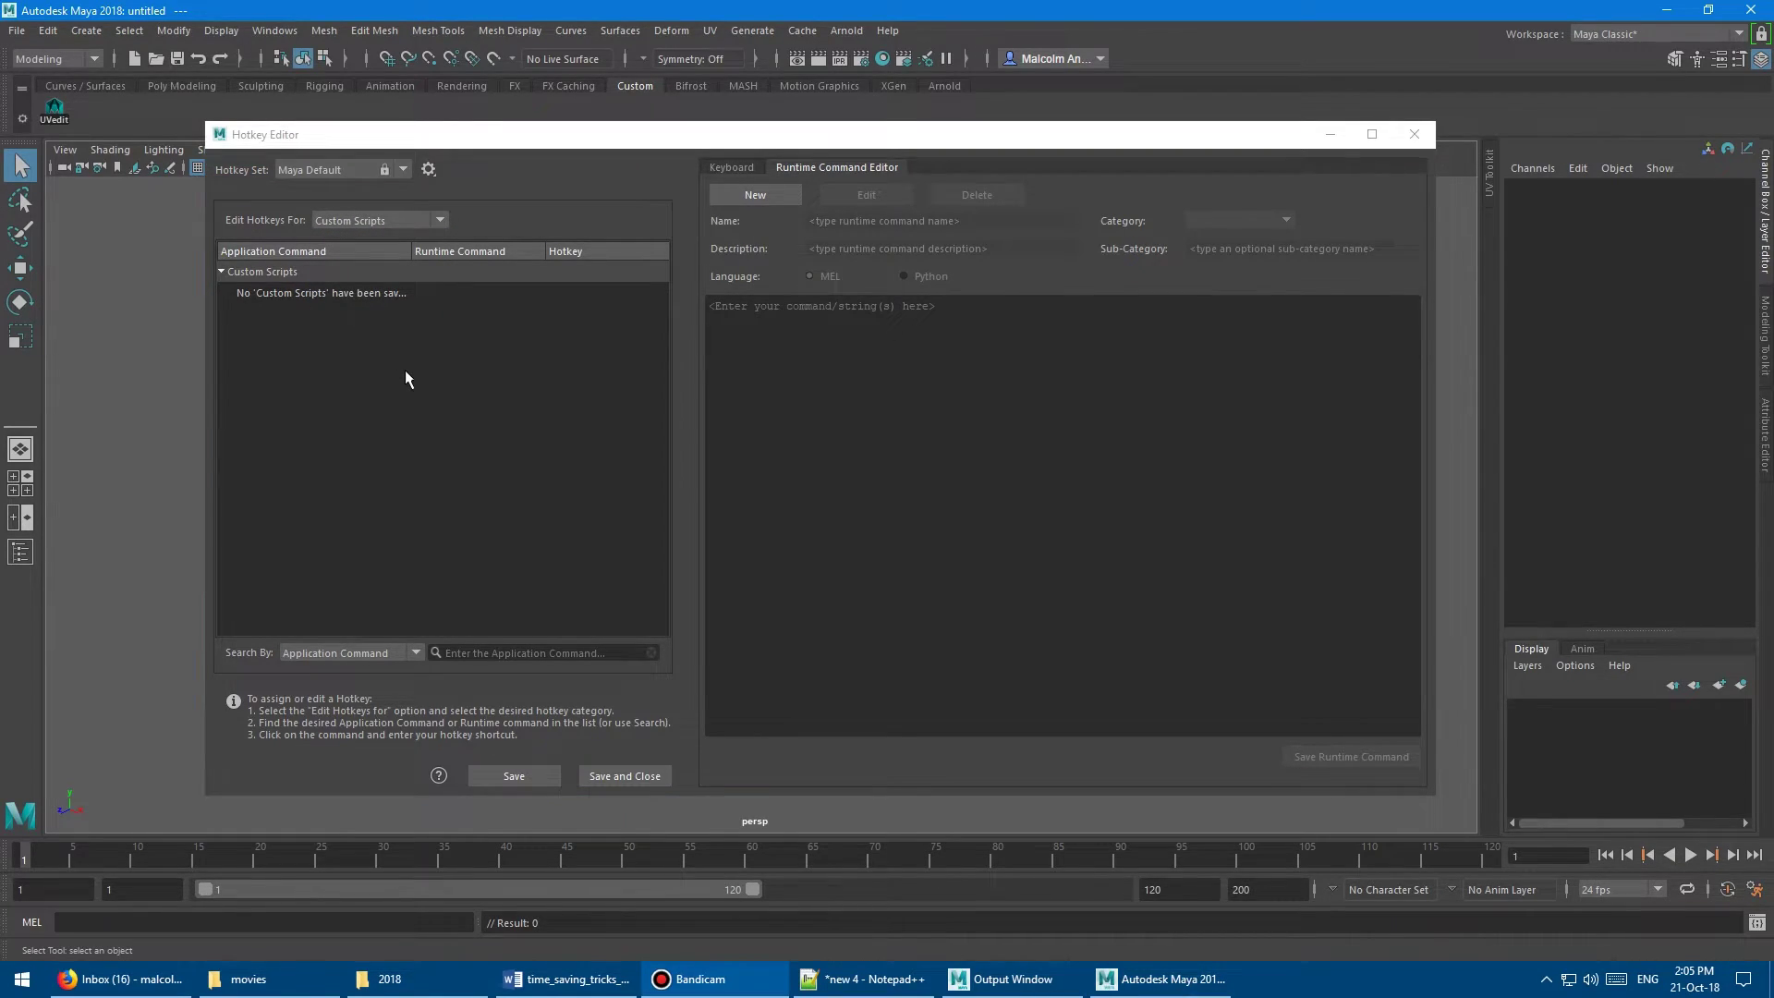
Create a new MEL runtime command named "uv editor" with the description "toggles the uv editor"
left_click(757, 197)
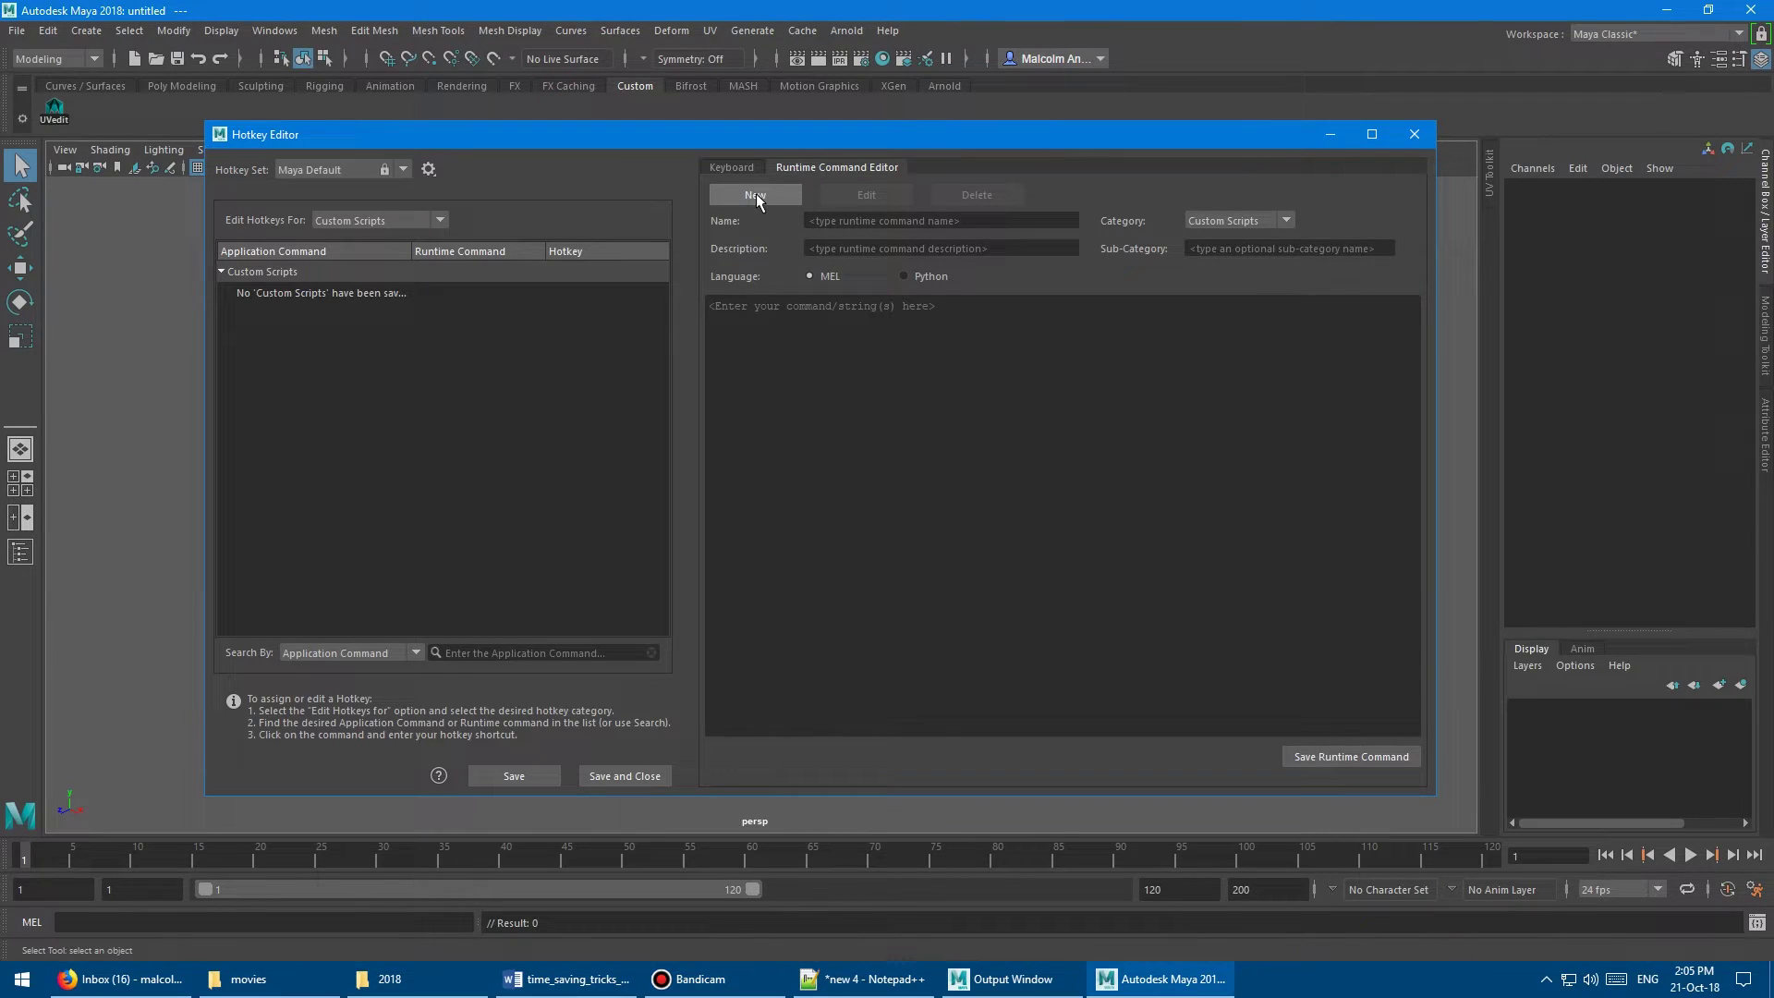
left_click(868, 223)
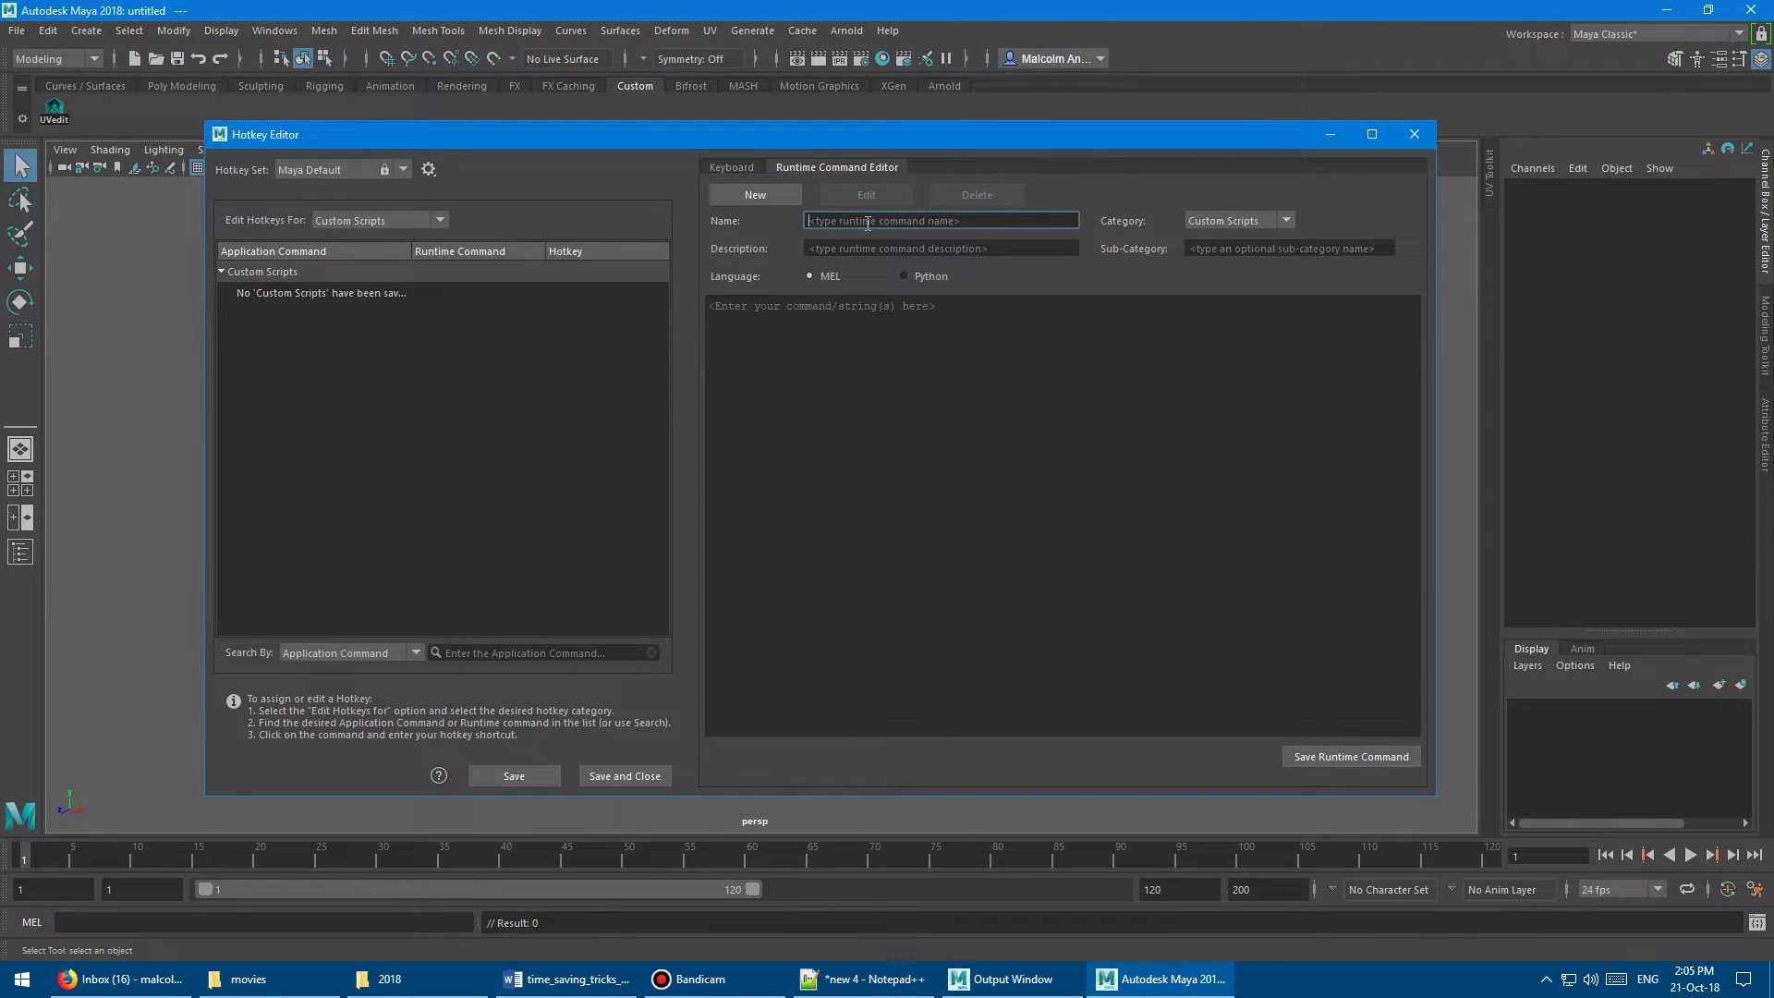
type("uv editor")
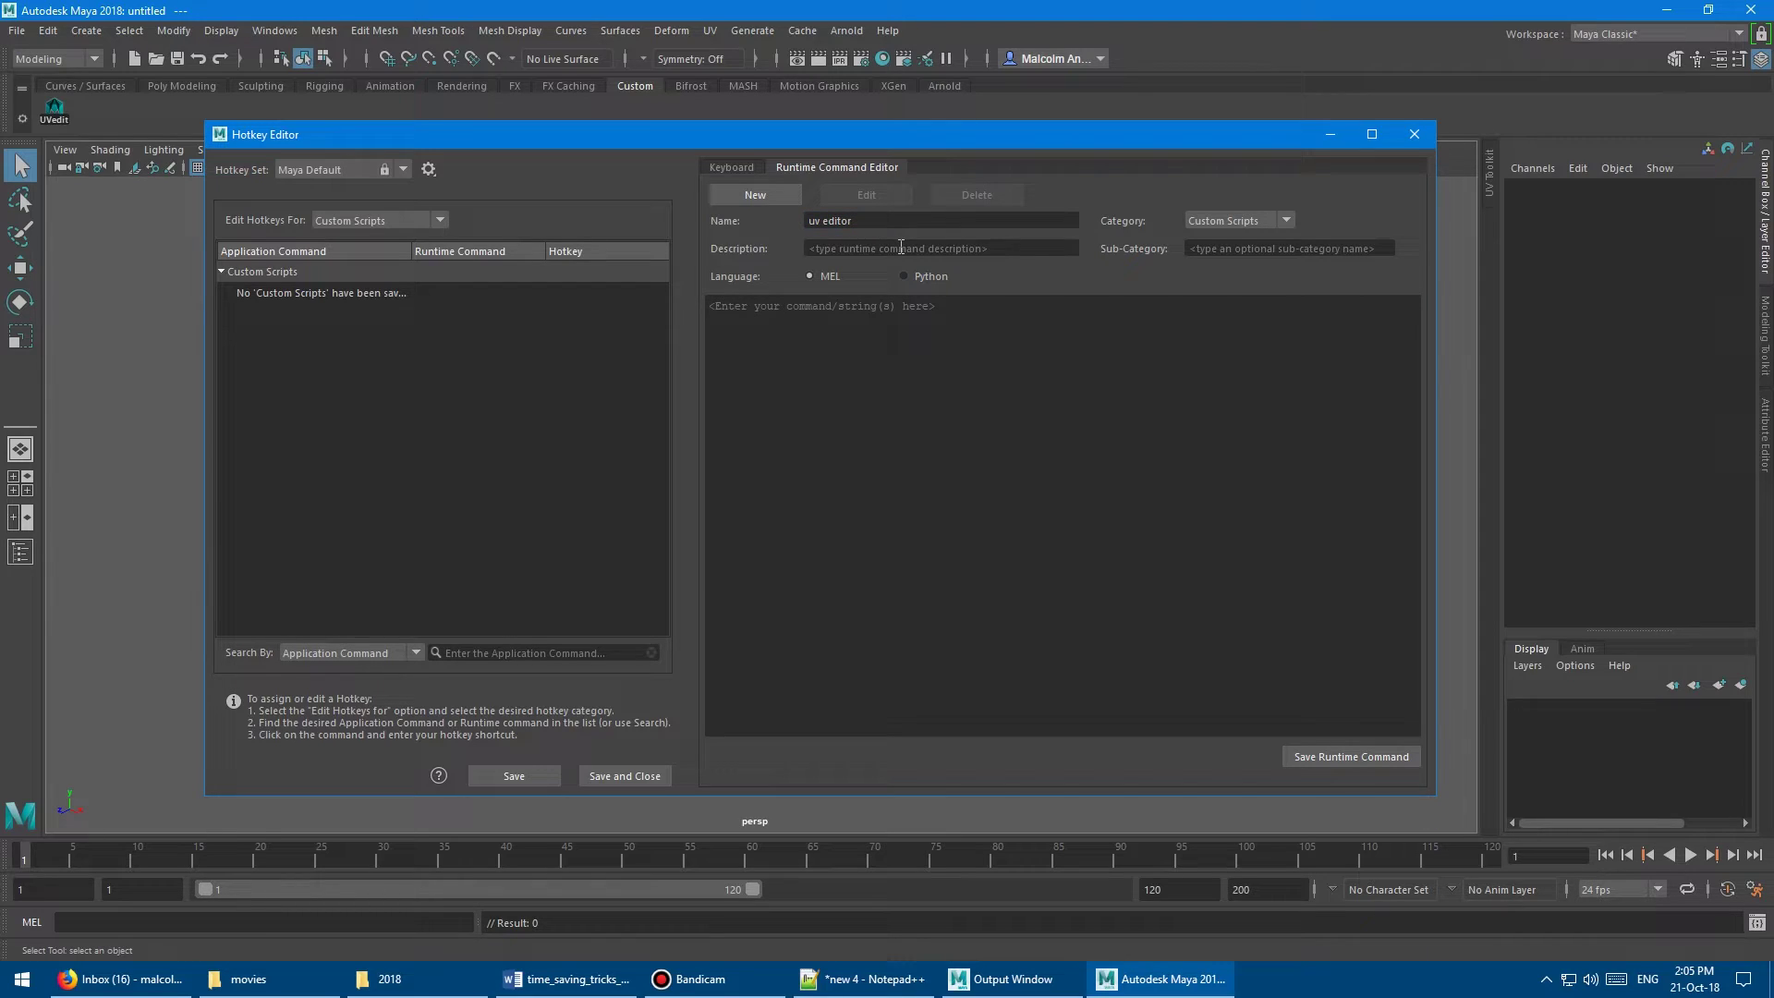
left_click(901, 247)
type("opens t")
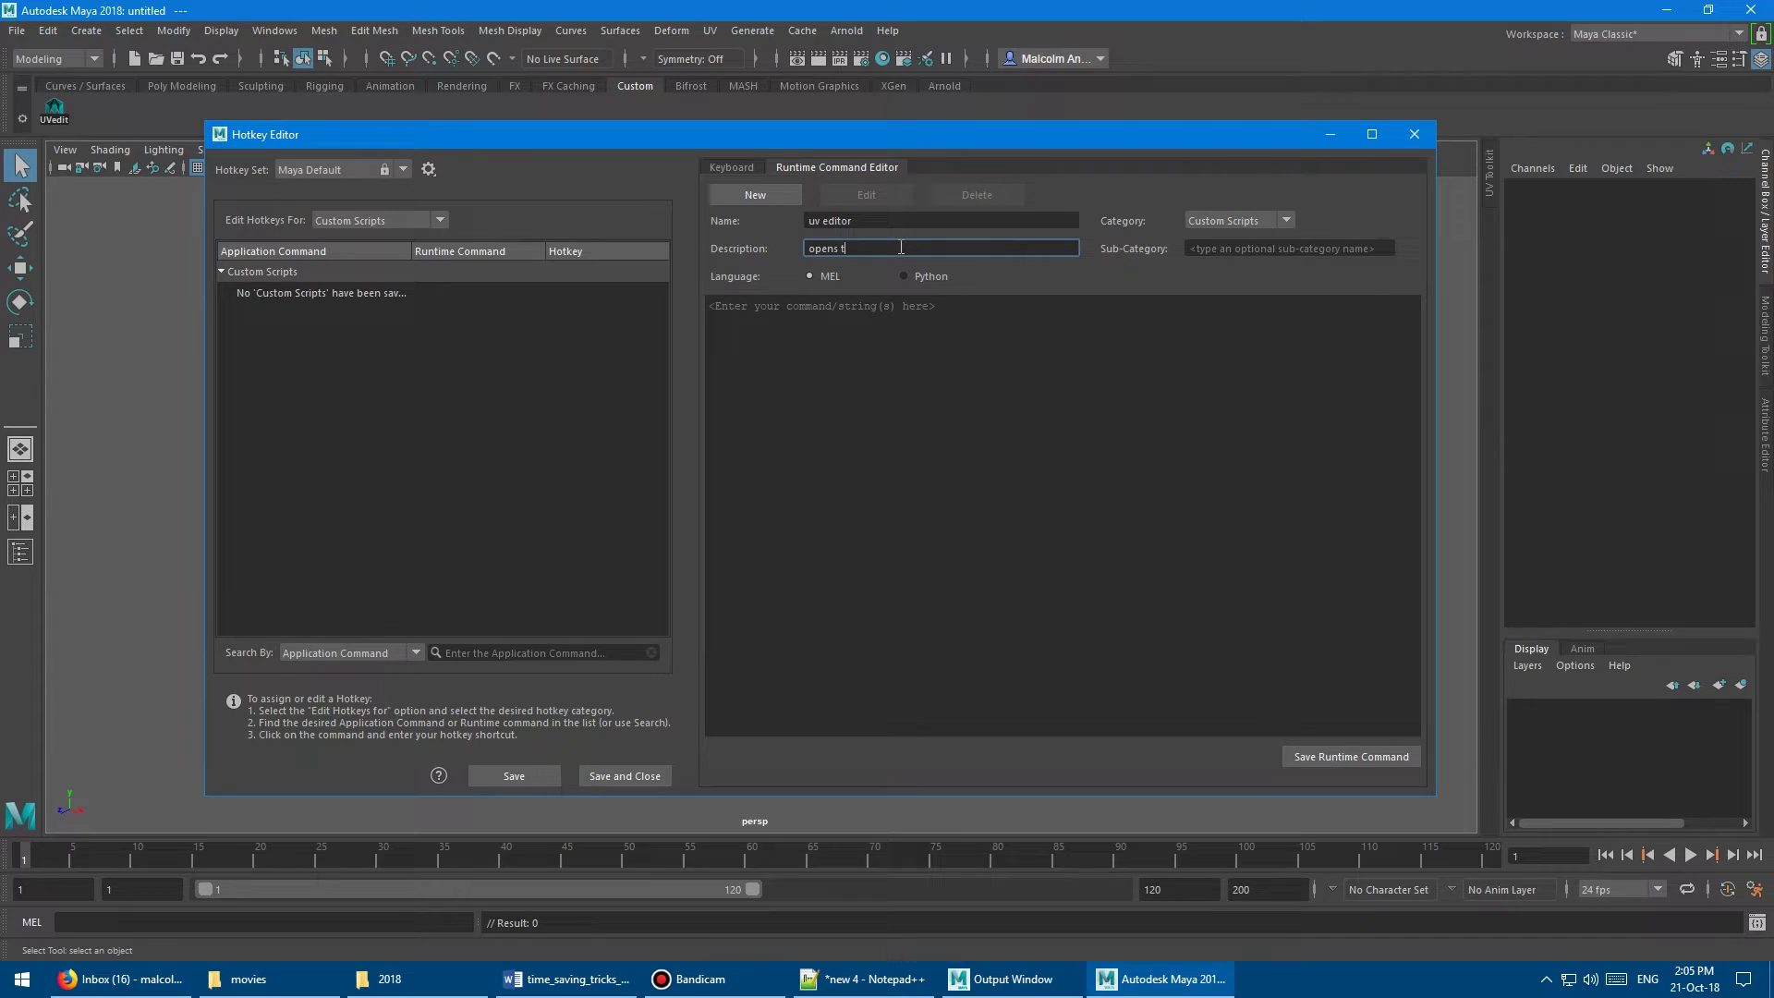
key("BackSpace")
key("BackSpace")
key("BackSpace")
key("BackSpace")
key("BackSpace")
key("BackSpace")
key("BackSpace")
type("toggles the uv edit")
left_click(808, 277)
Copy the whole MEL script from the UVedit shelf button's command into the new runtime command
left_click_drag(496, 135, 500, 227)
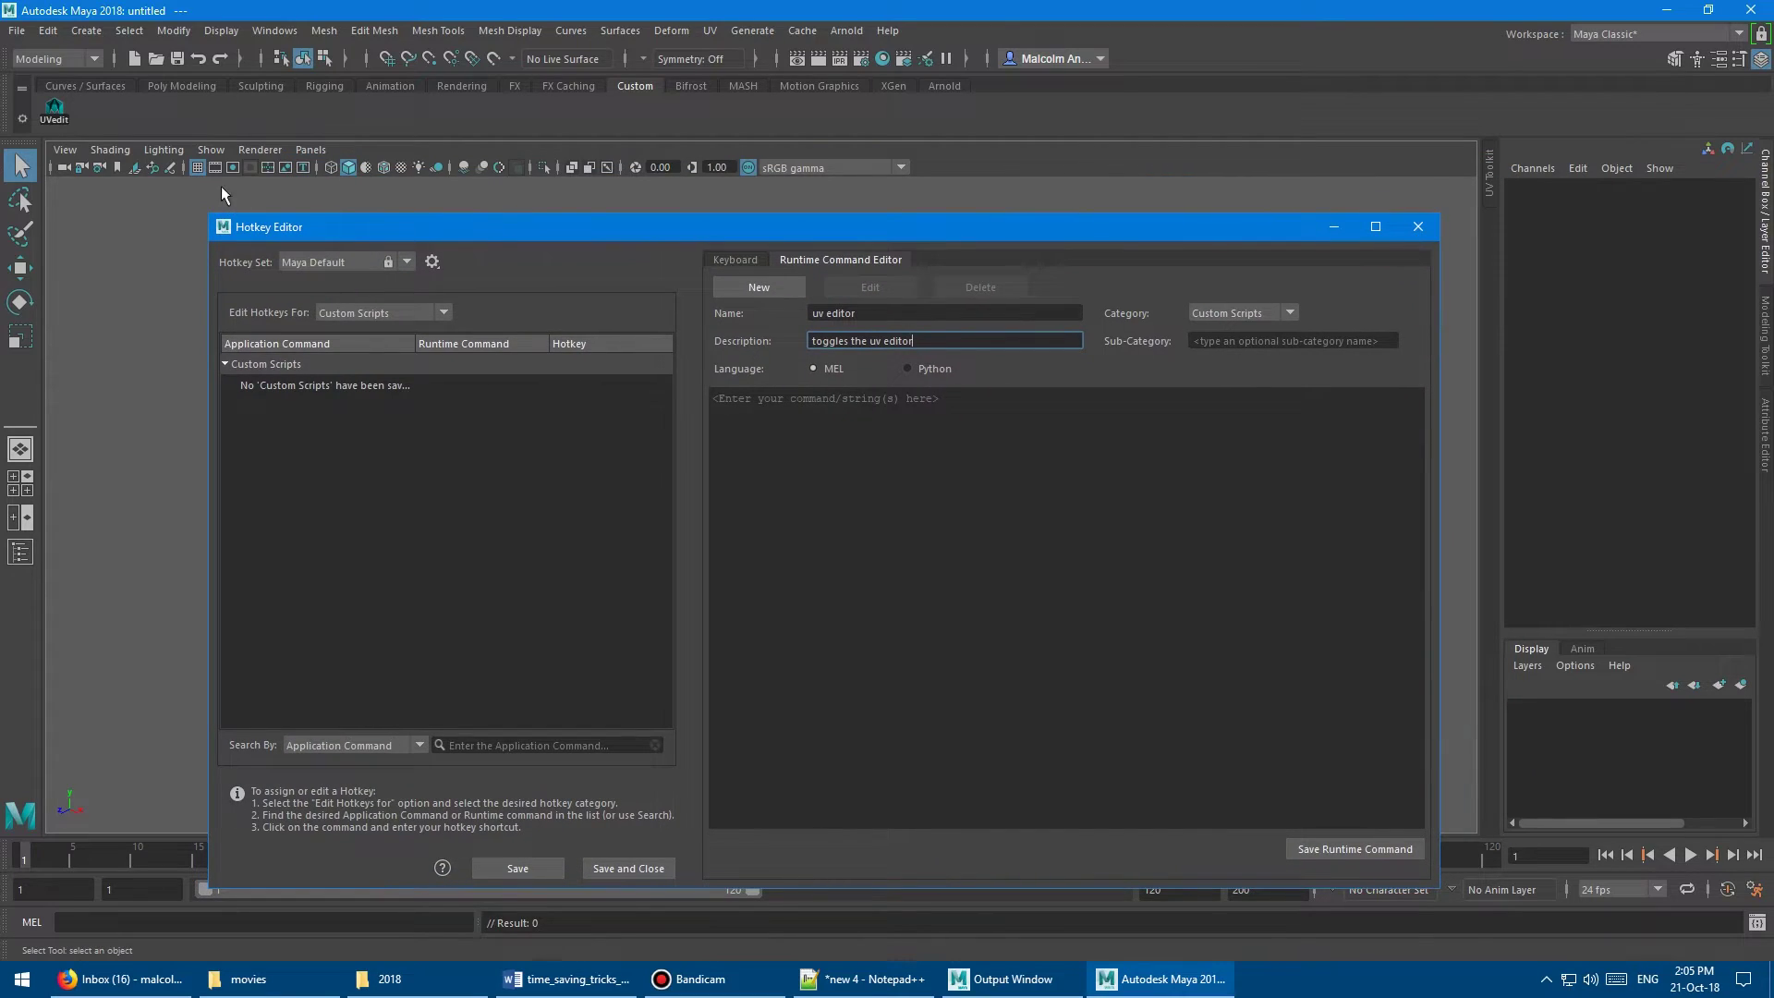
right_click(57, 119)
left_click(81, 146)
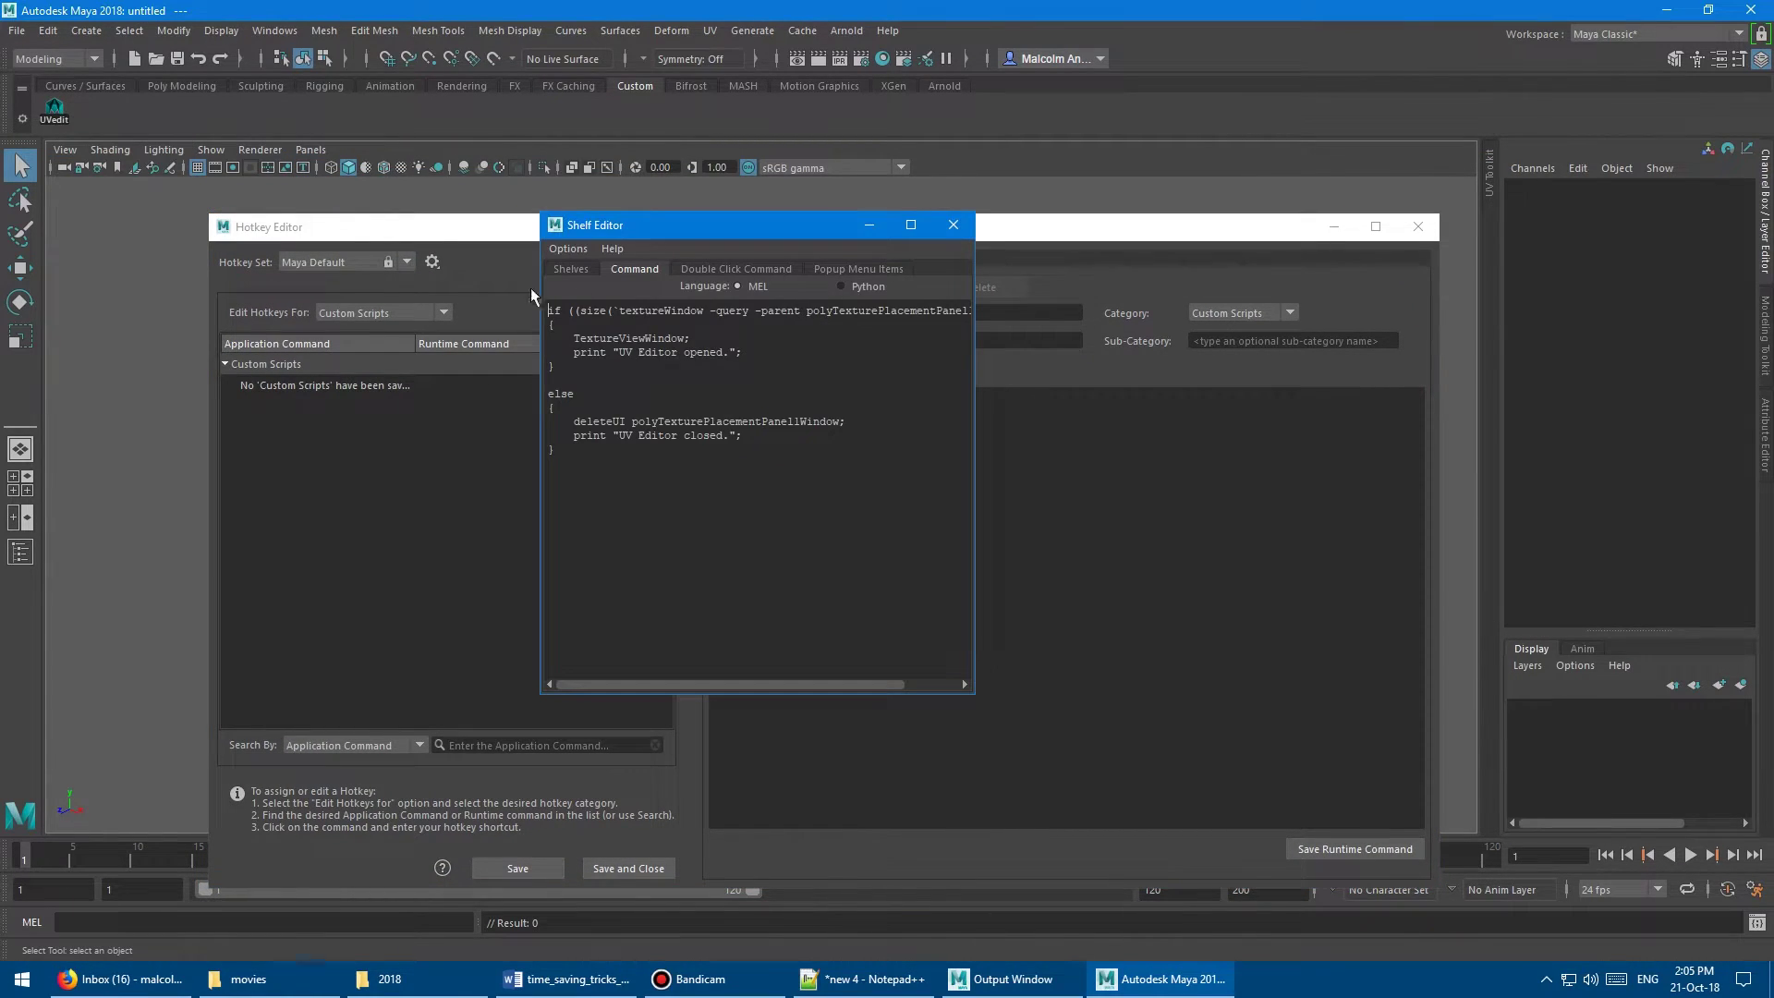
left_click_drag(551, 311, 681, 463)
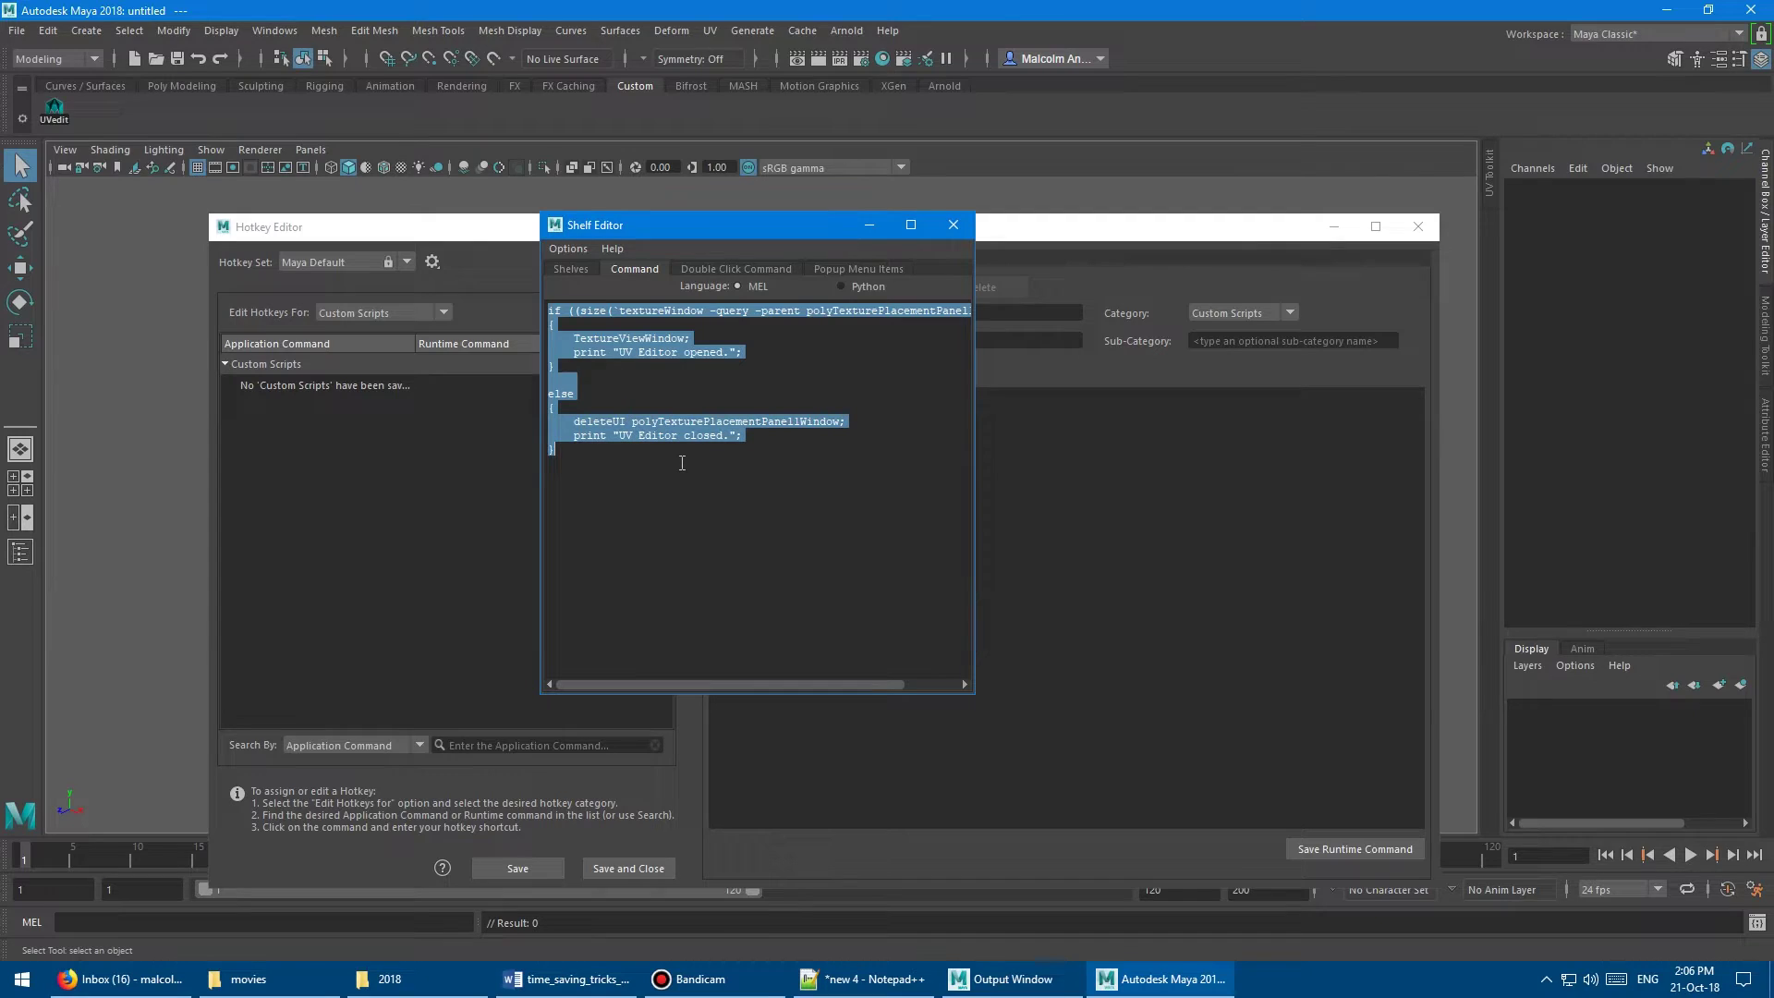
left_click(953, 224)
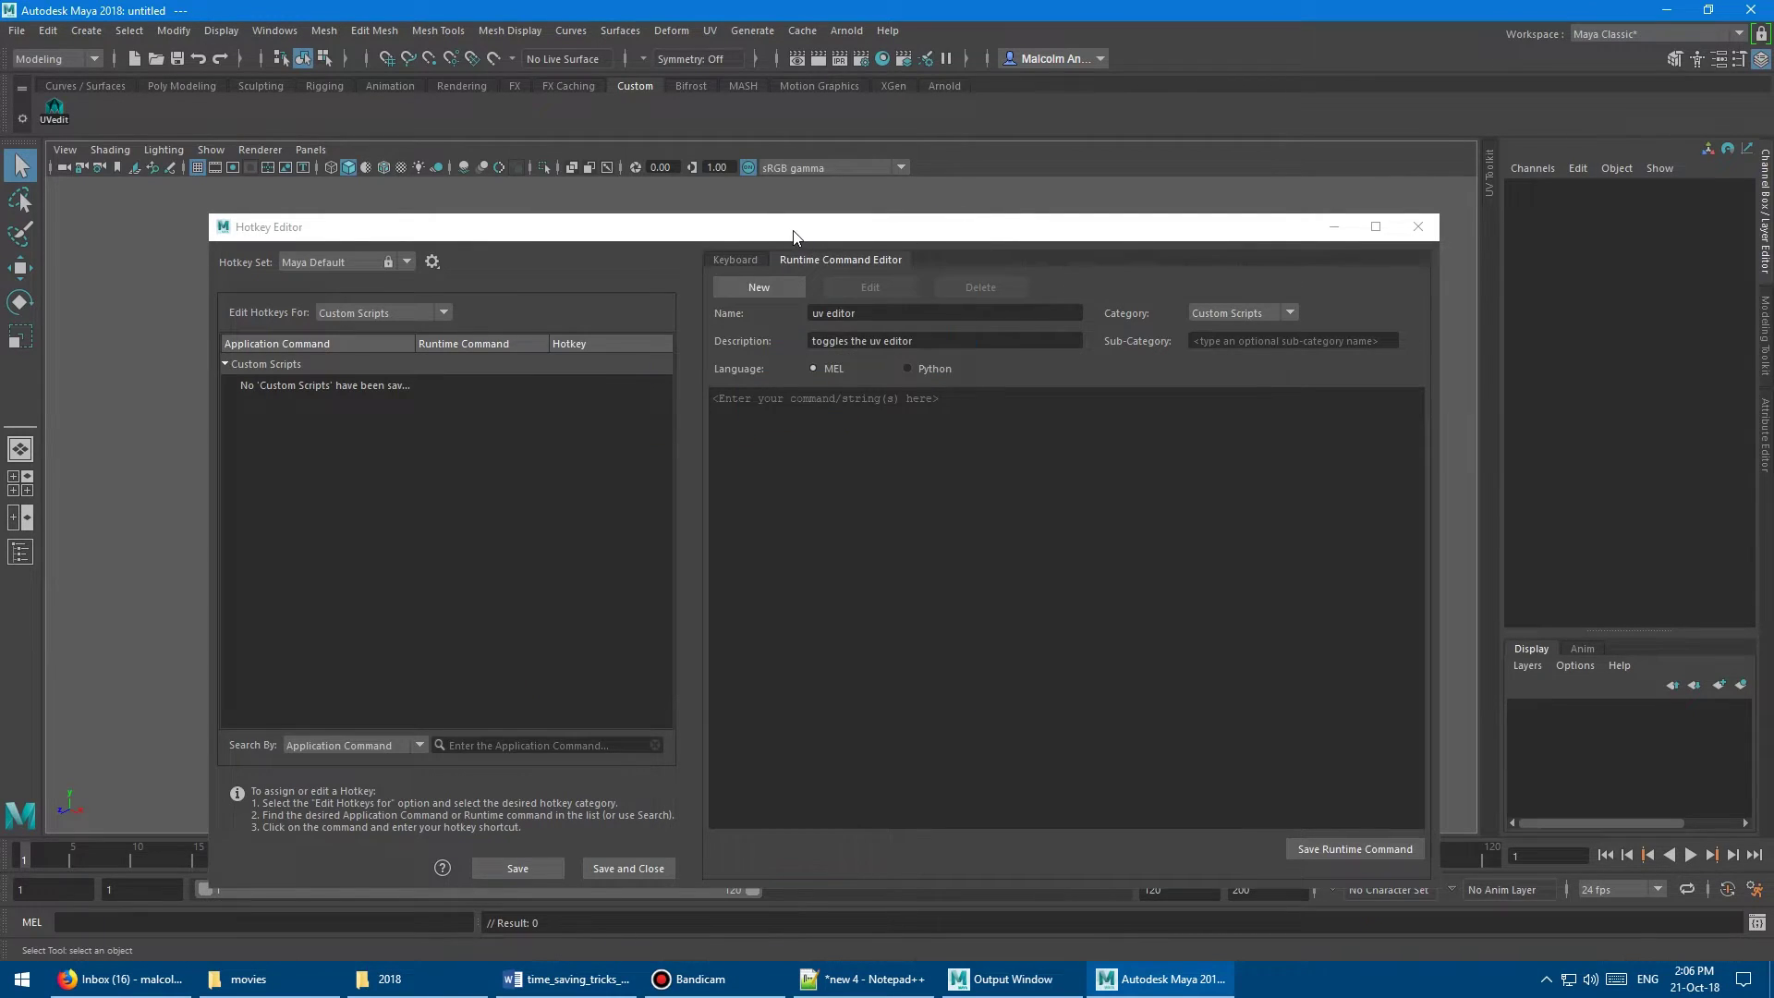
left_click_drag(789, 224, 751, 122)
left_click(760, 297)
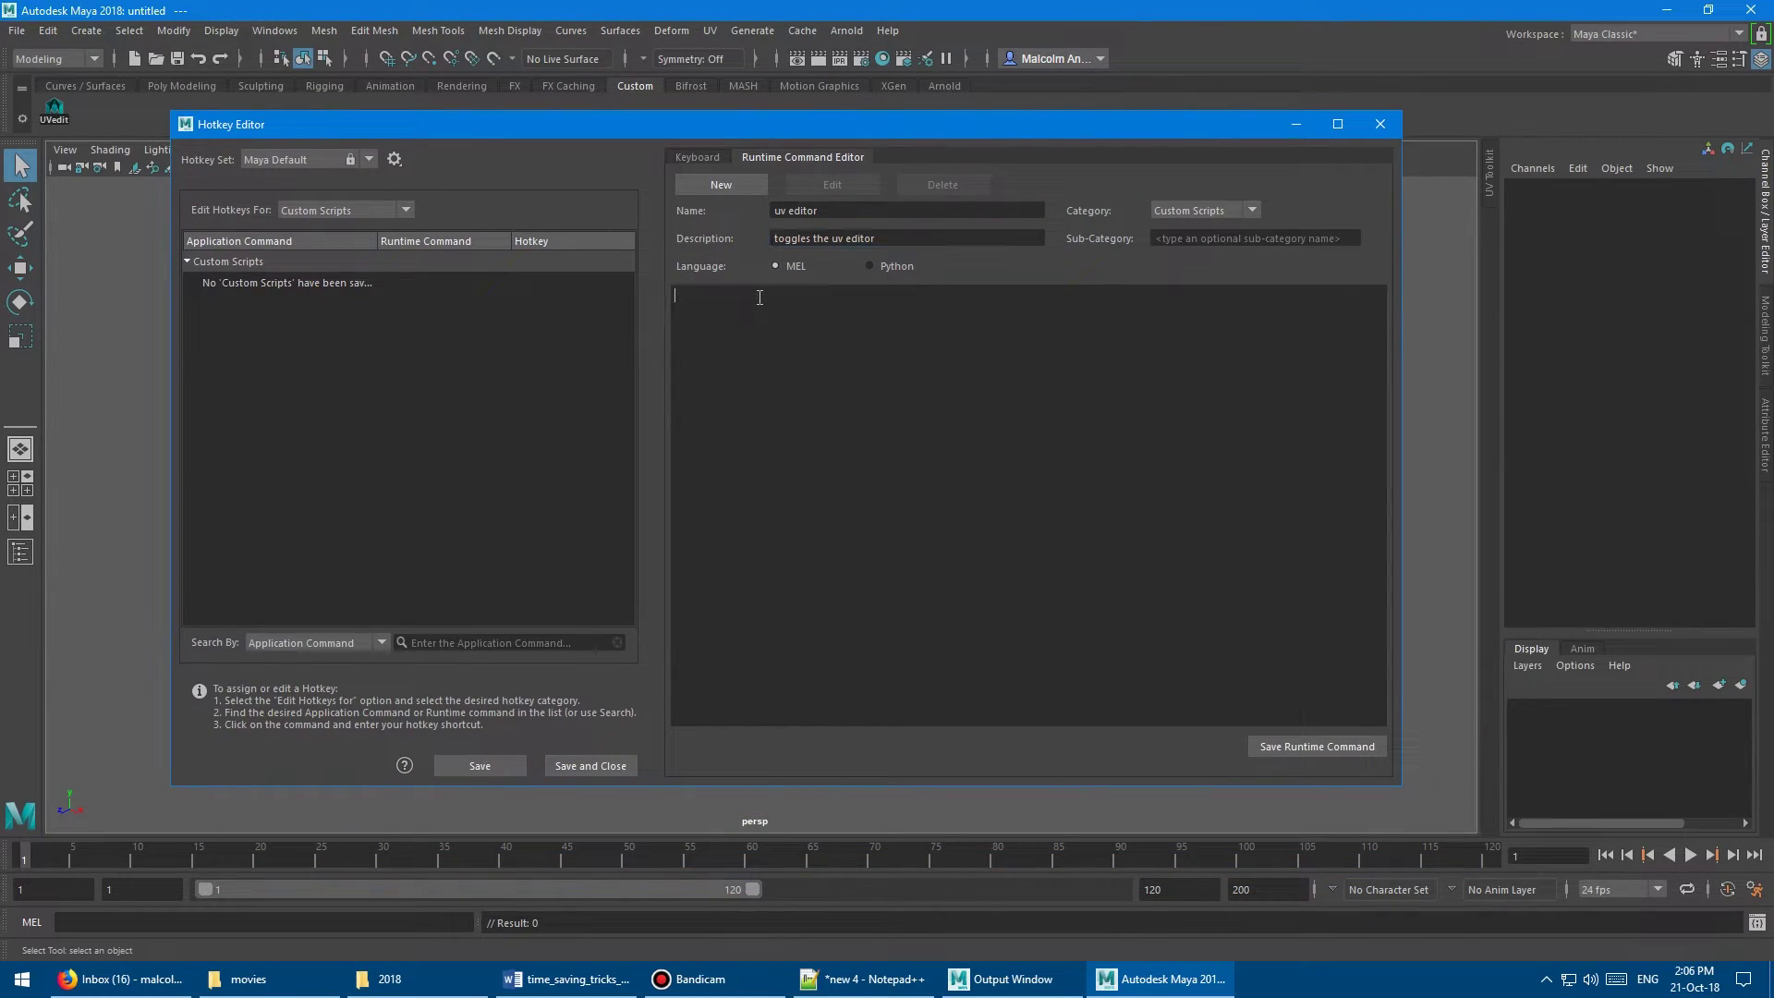
type("if ((size(`textureWindow -query -parent polyTexturePlacementPanel1`)) == 0) {     TextureViewWindow;     print \"UV Editor opened.\"; }  else {     deleteUI polyTexturePlacementPanel1Window;     print \"UV Editor closed.\"; }")
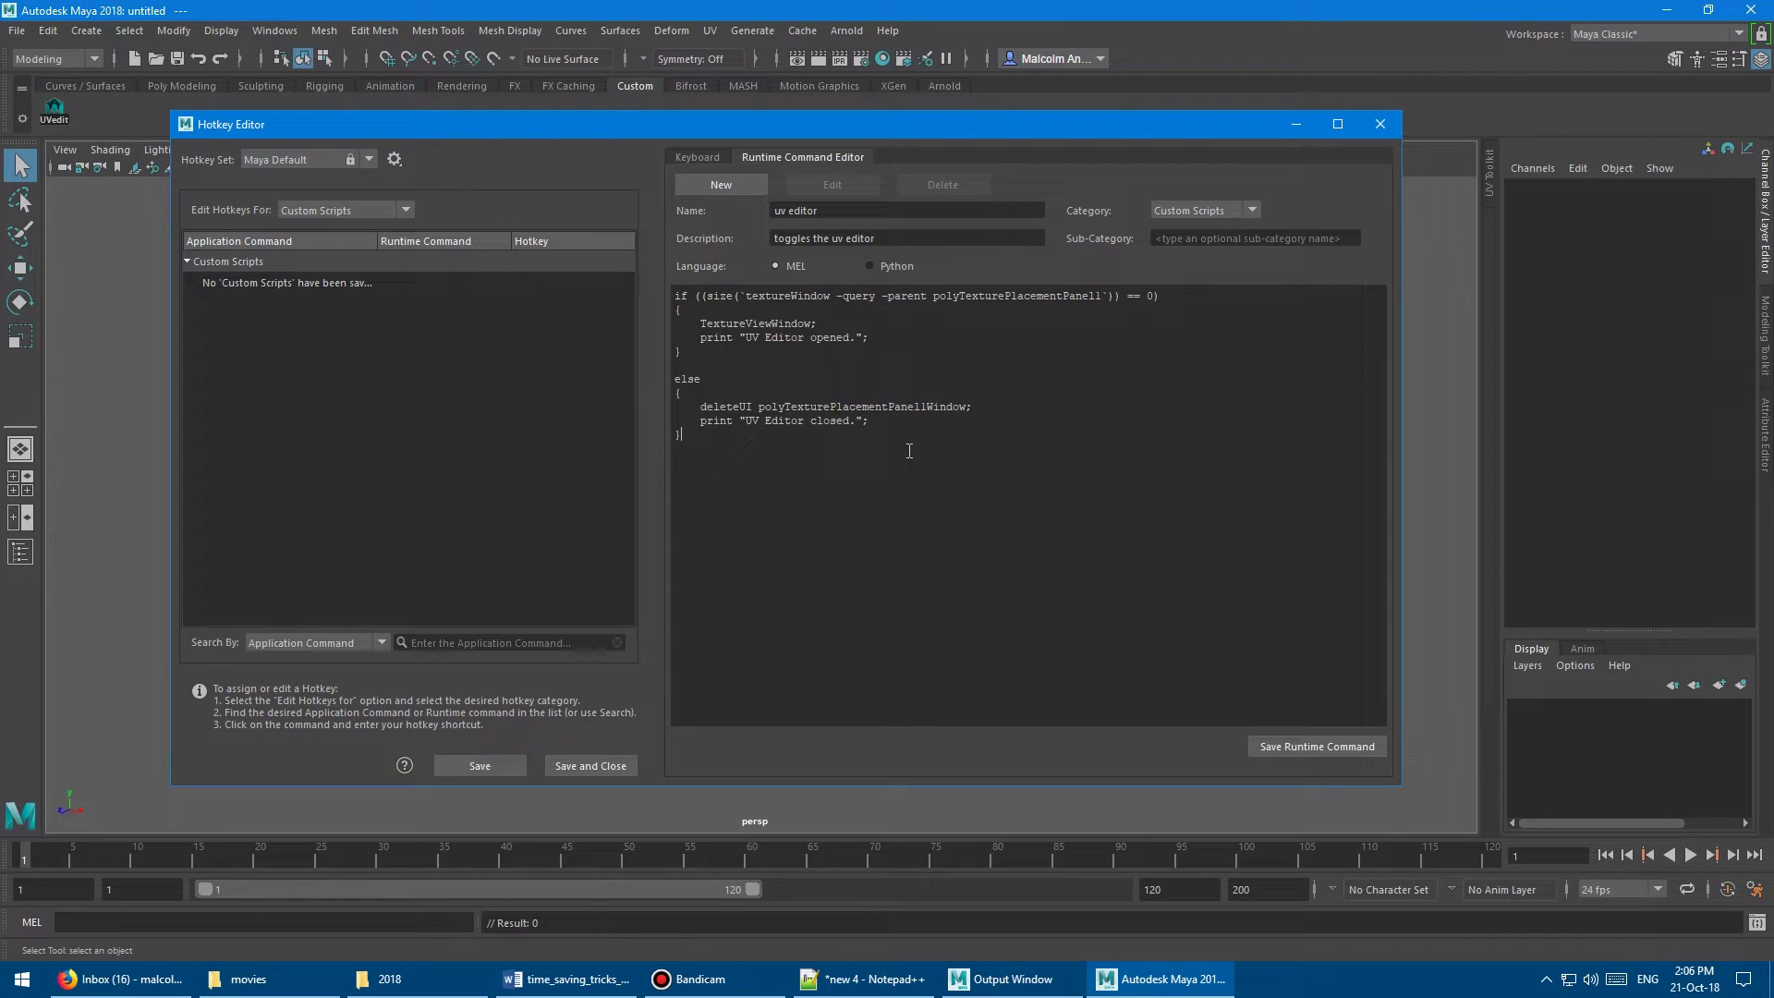
Try to save the runtime command, correct its name to "uv_editor" and save it
left_click(1286, 745)
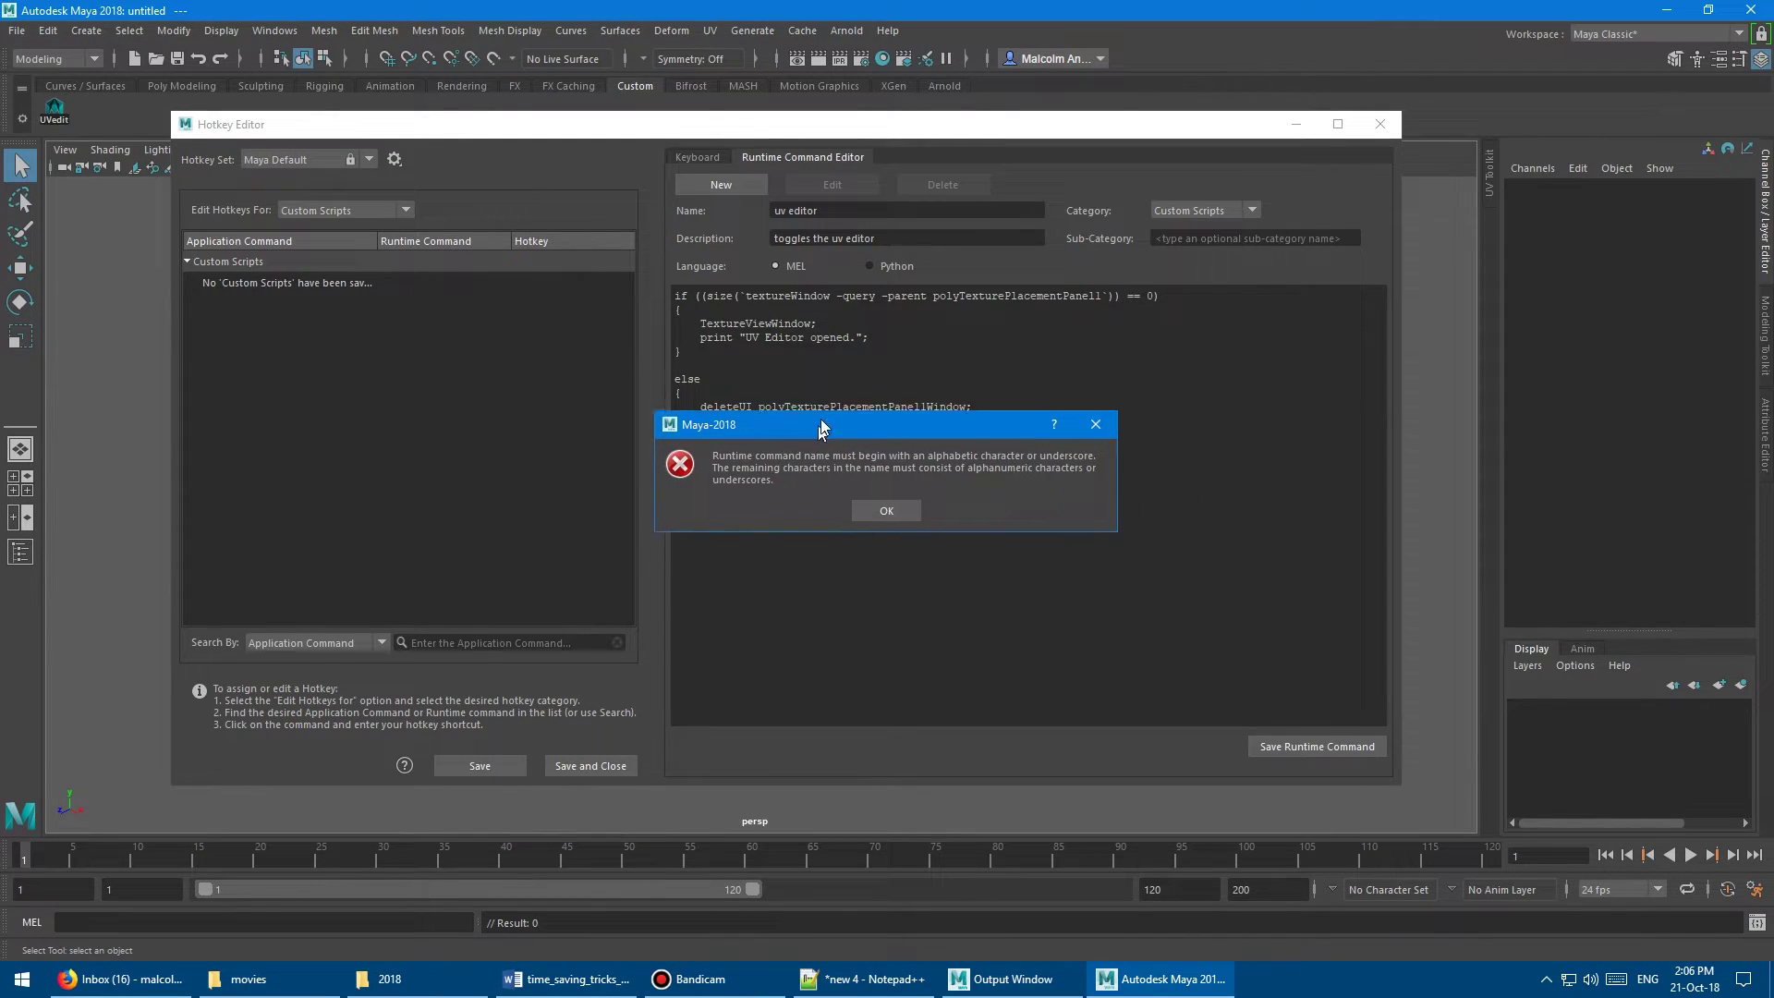
left_click(899, 498)
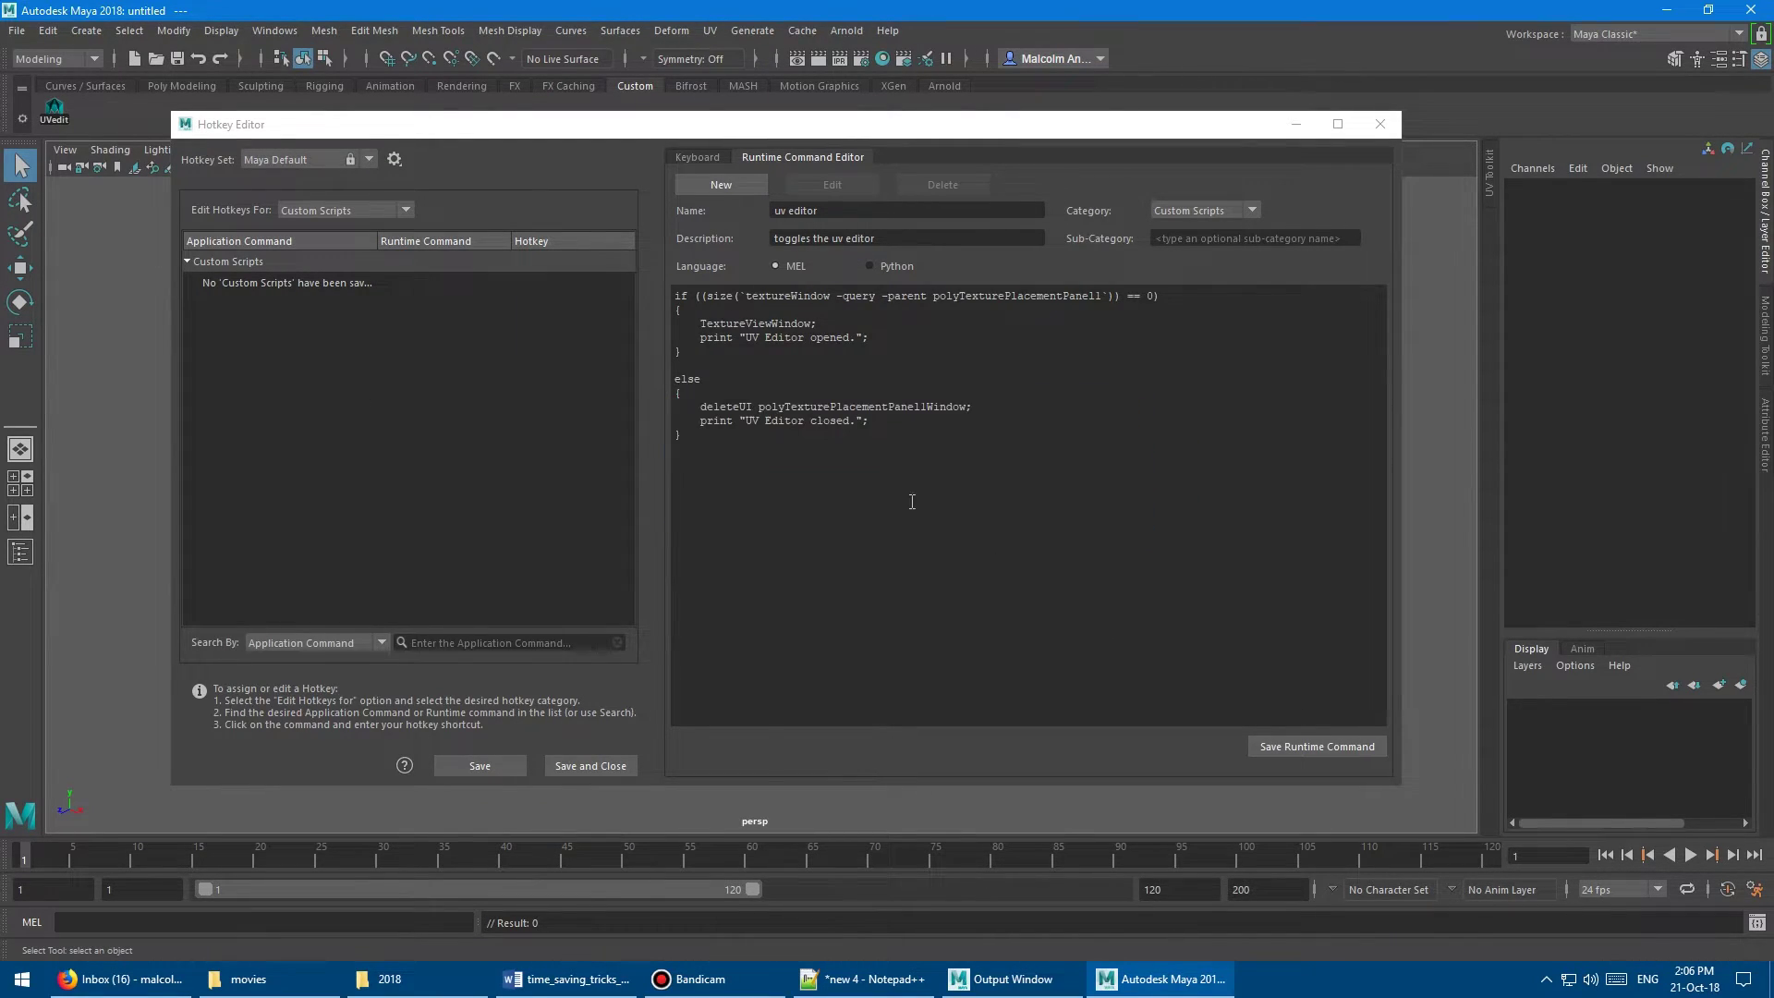
left_click(844, 218)
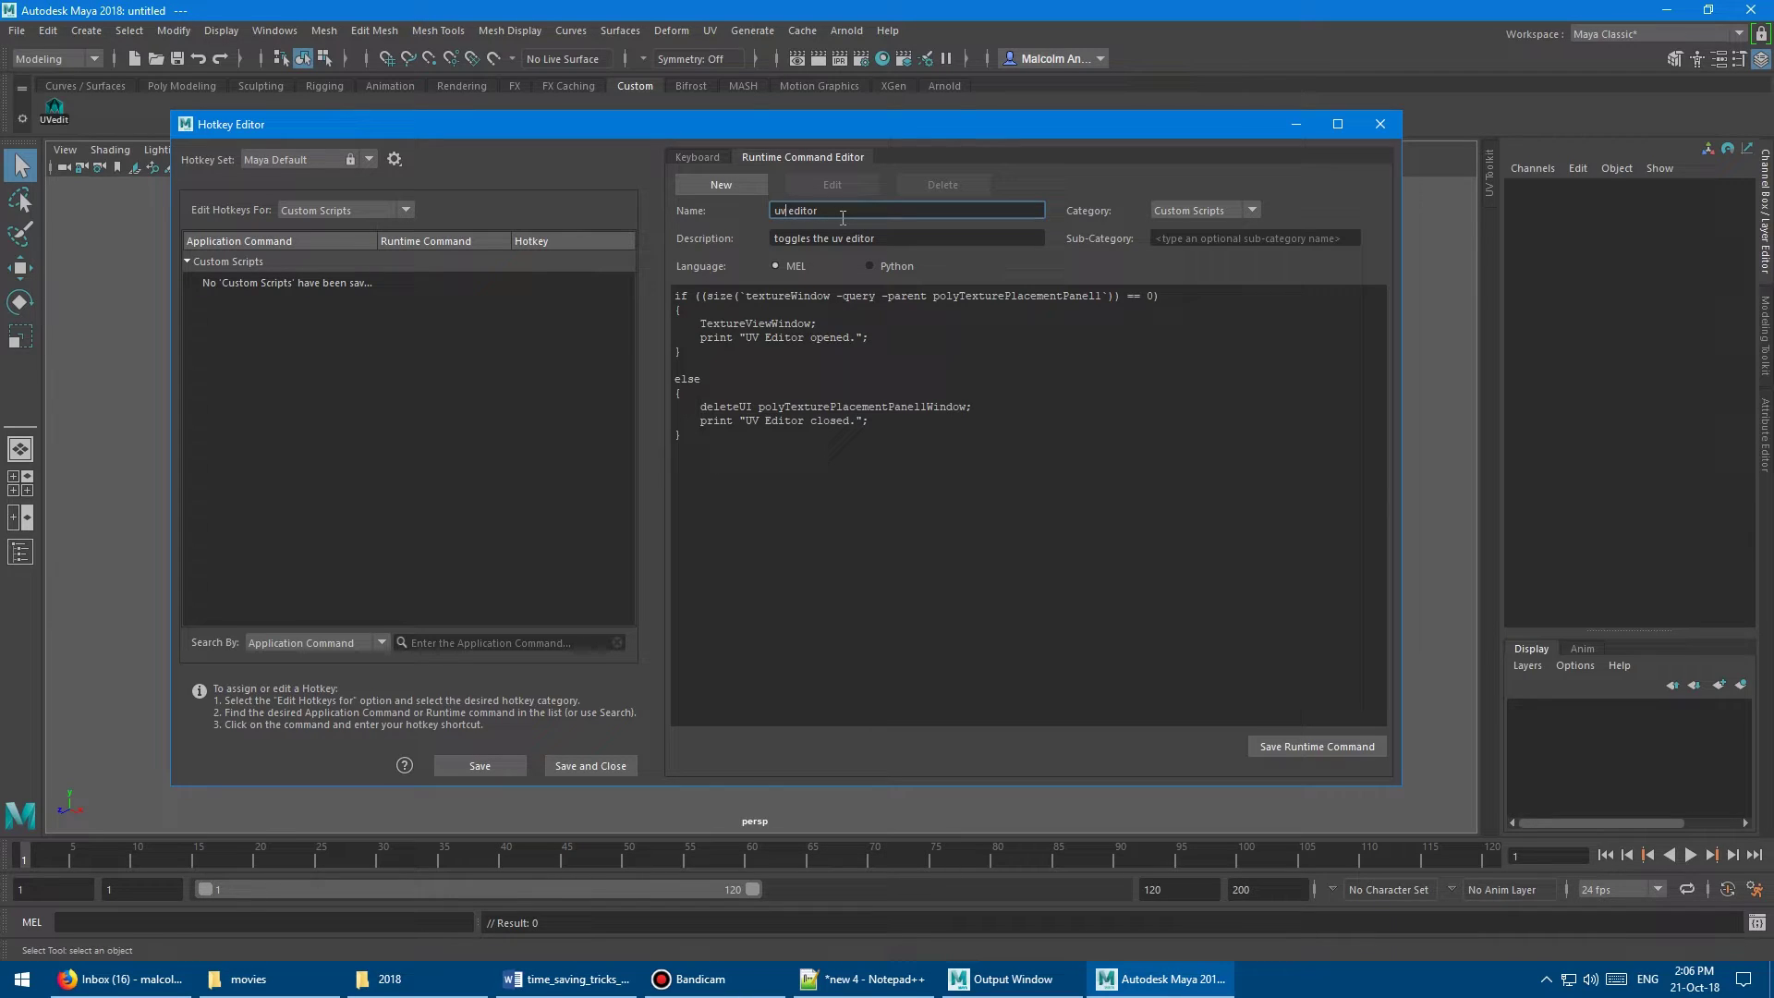
type("_")
key("Delete")
left_click(1293, 745)
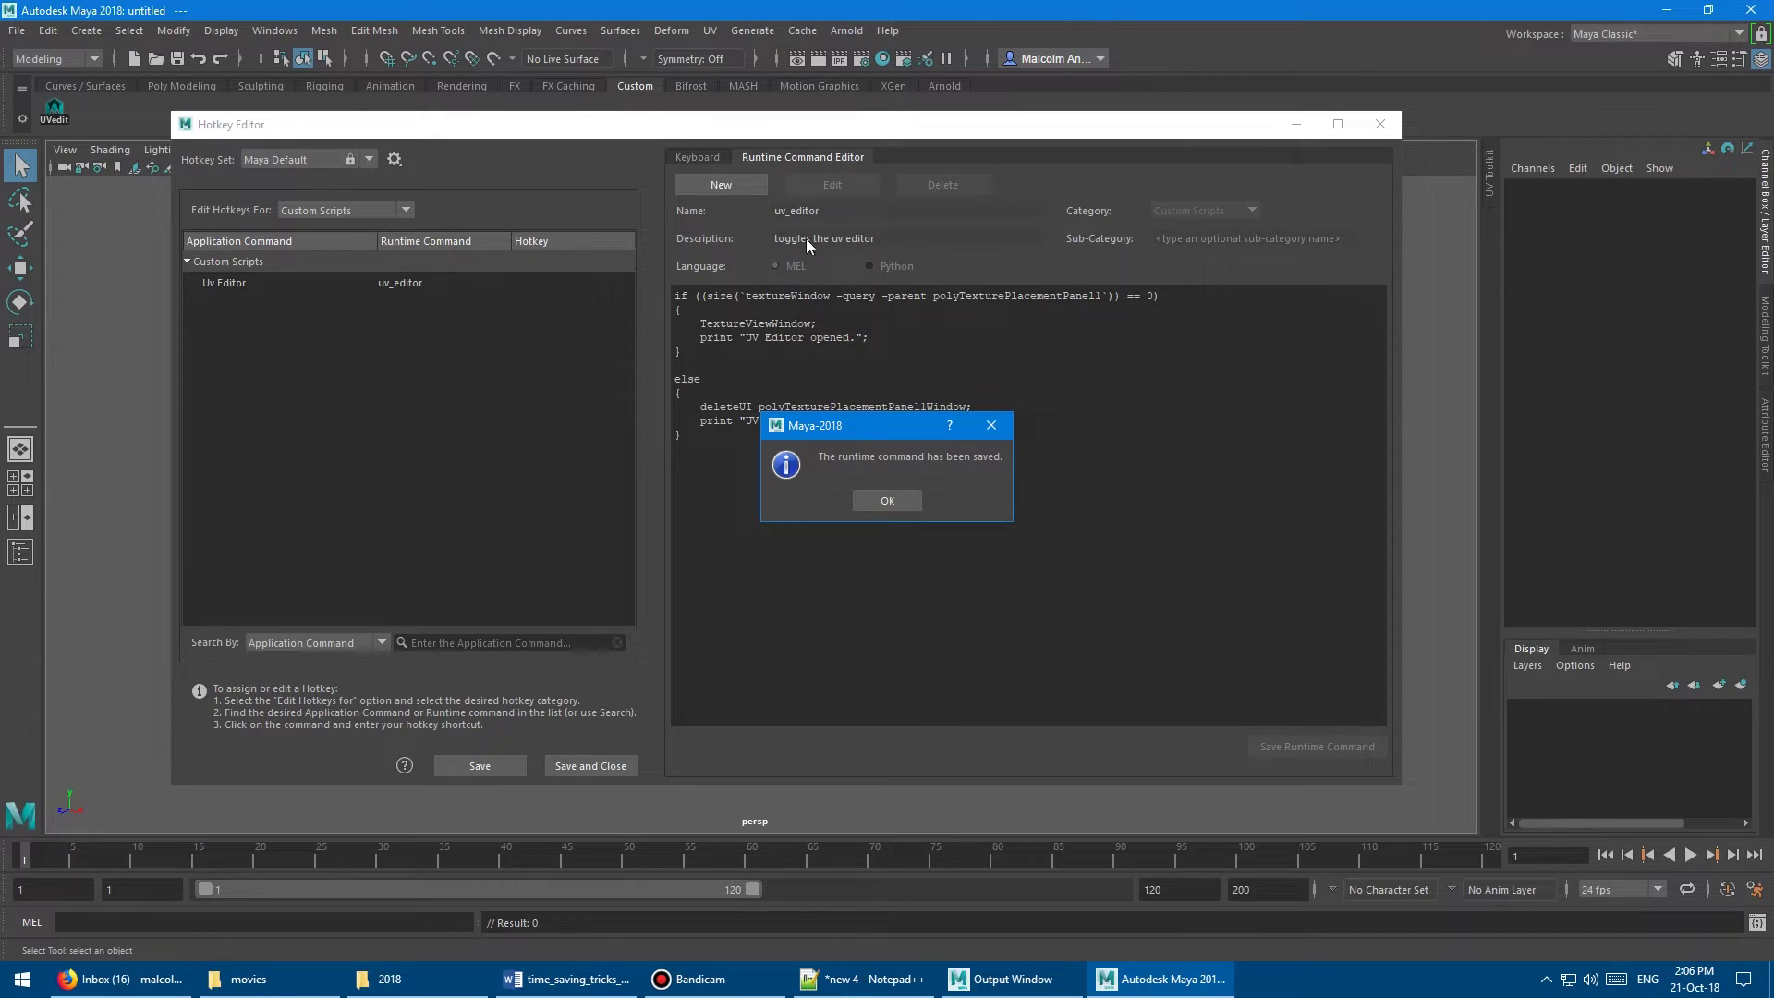
left_click(887, 500)
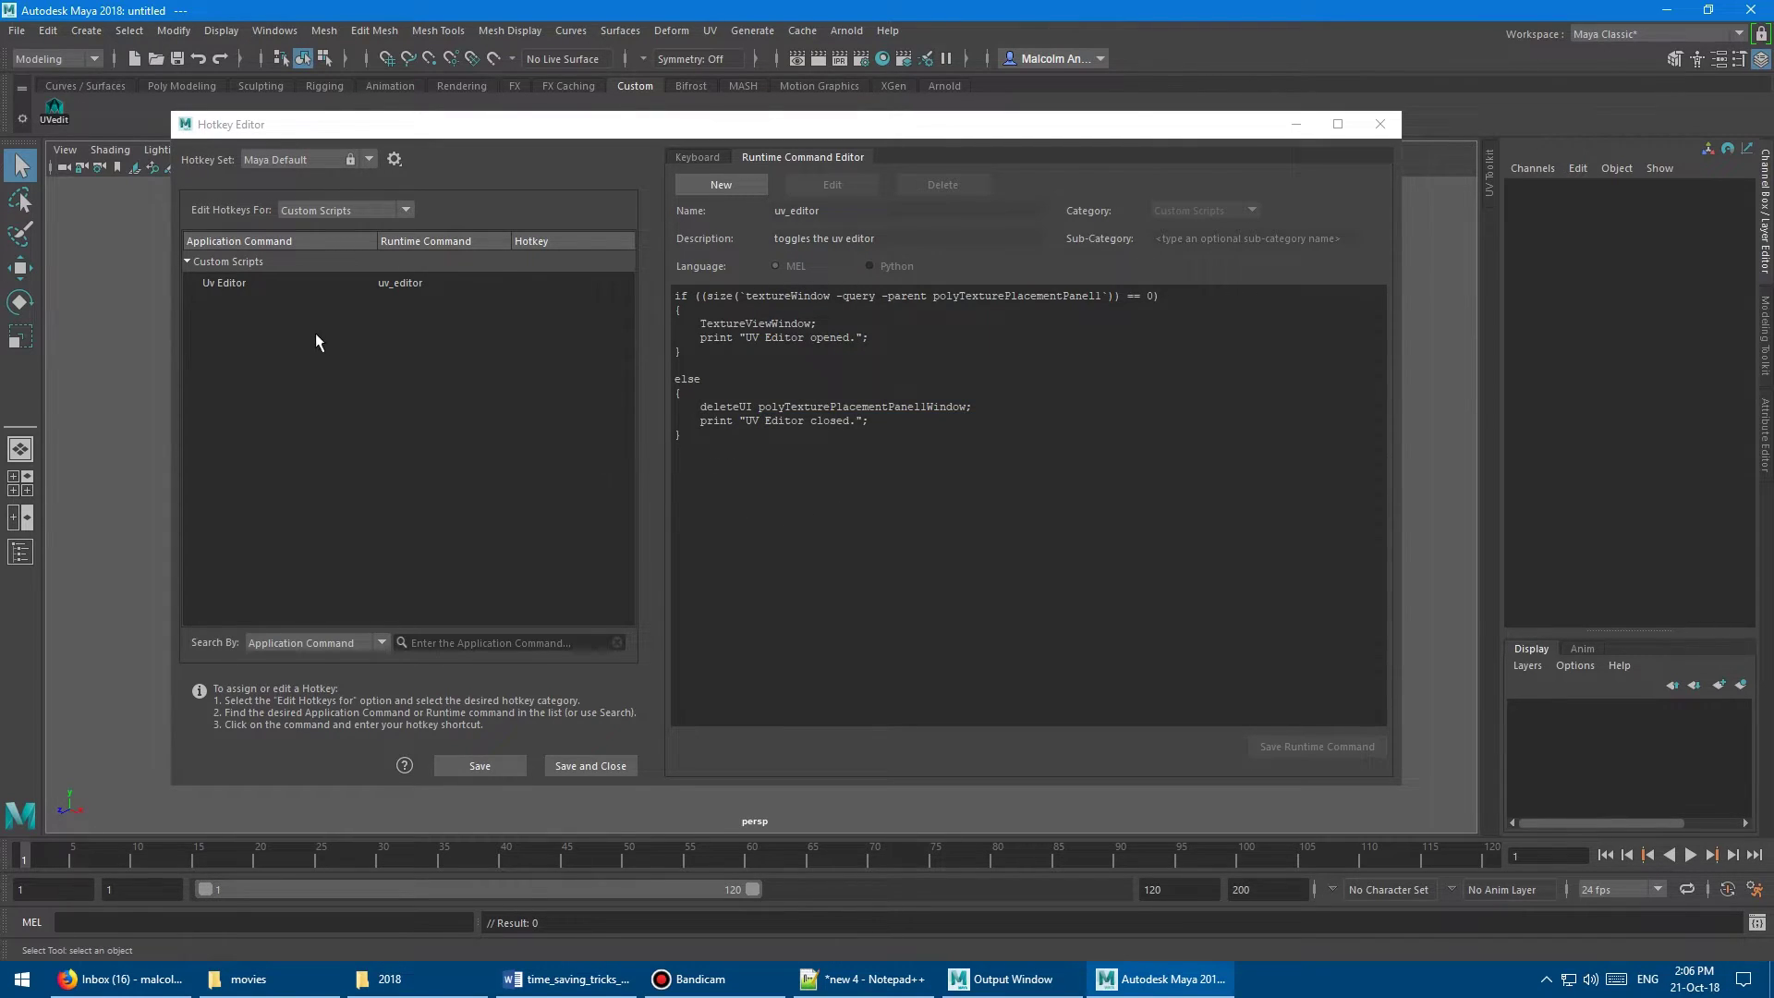
Assign the hotkey Ctrl+T to the Uv Editor custom script, save the hotkey settings and close the Hotkey Editor
left_click(257, 287)
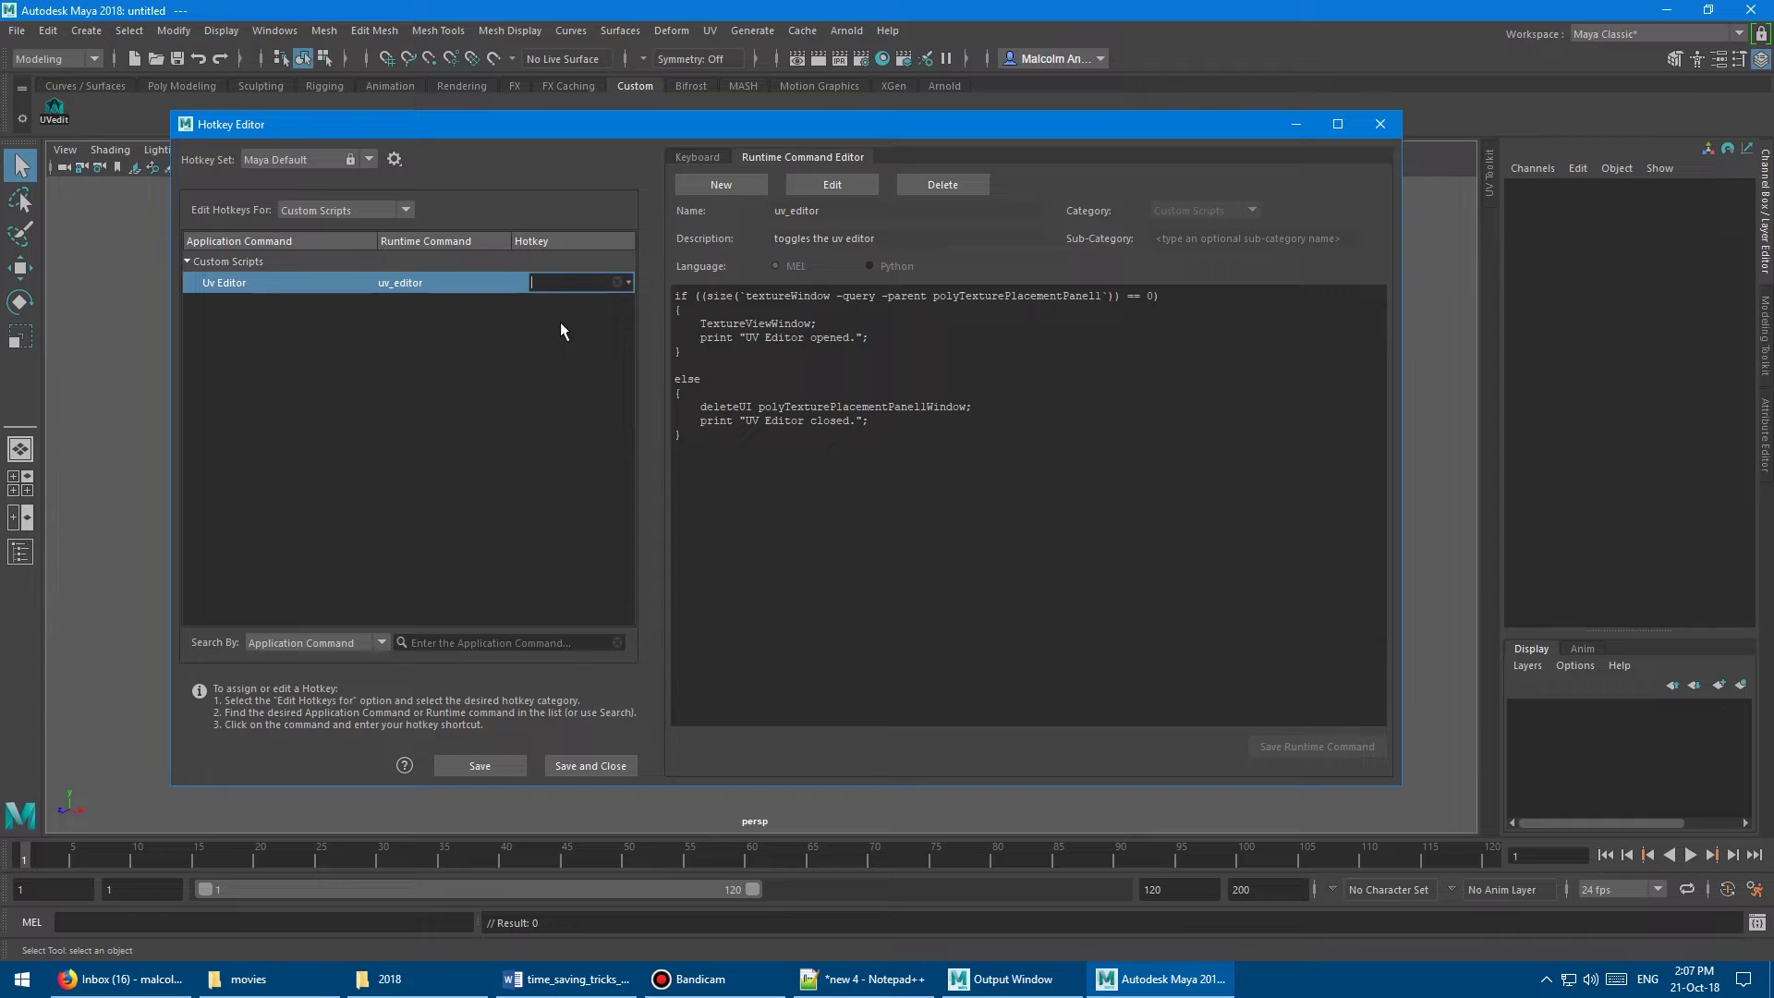
key("ctrl+t")
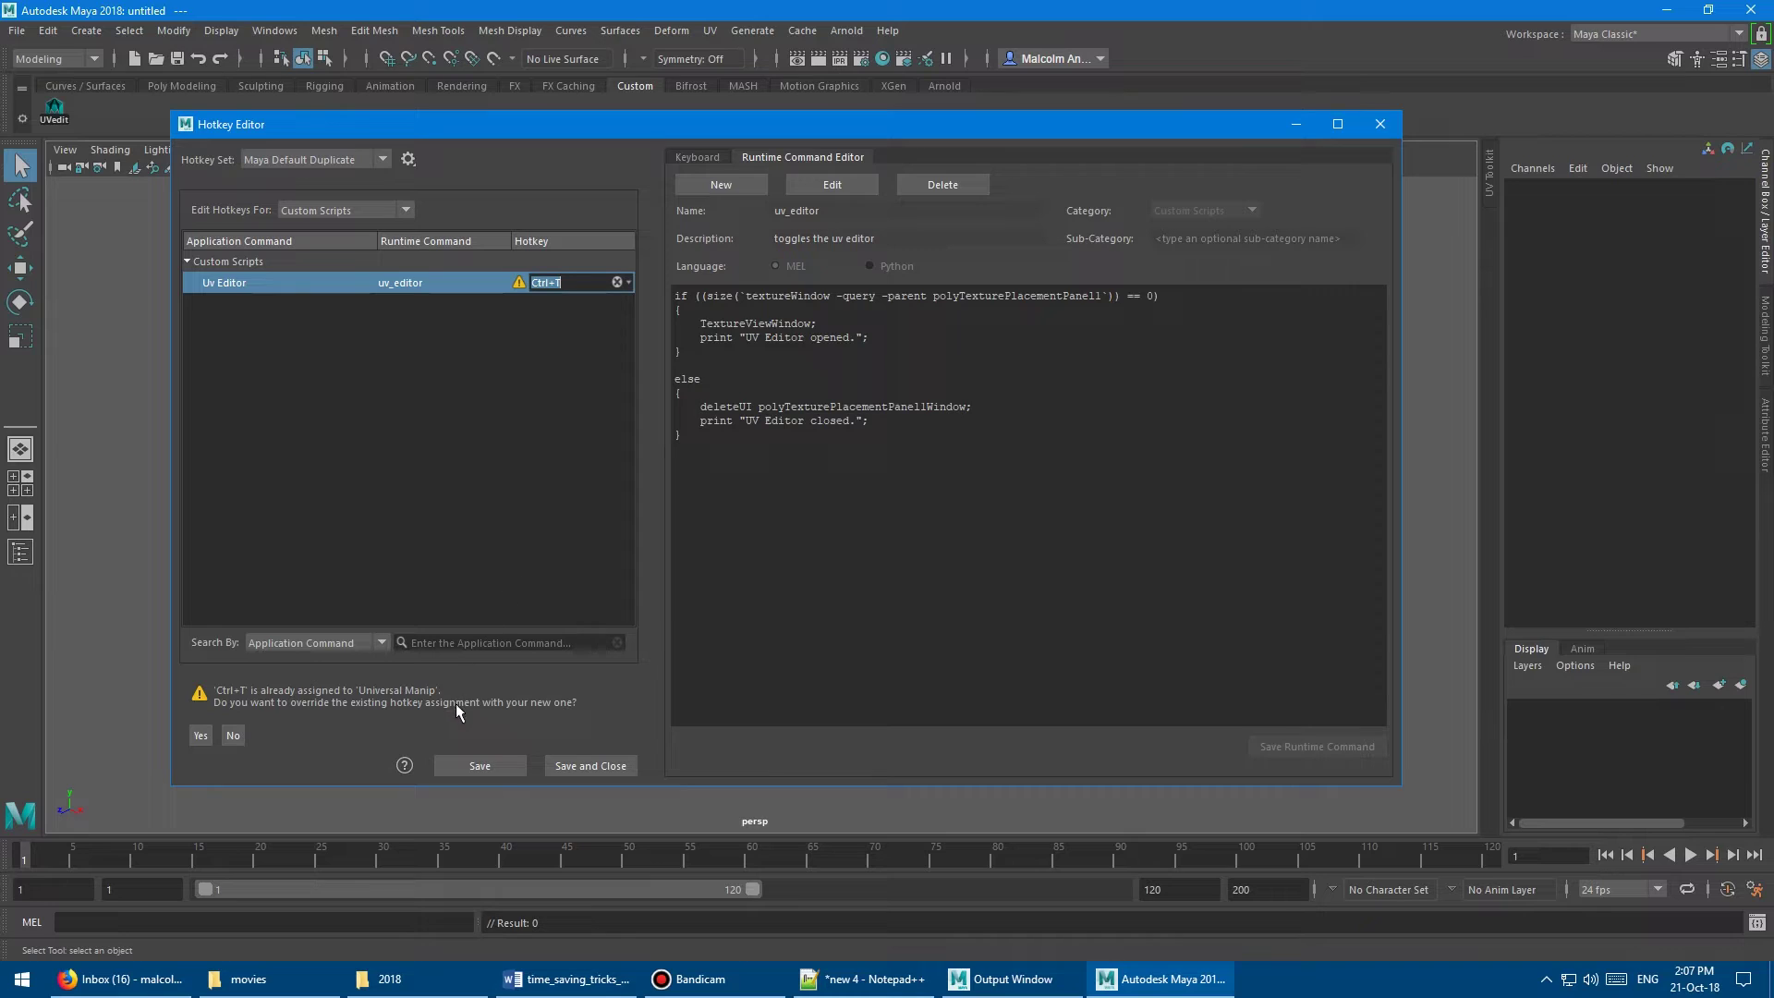
left_click(496, 765)
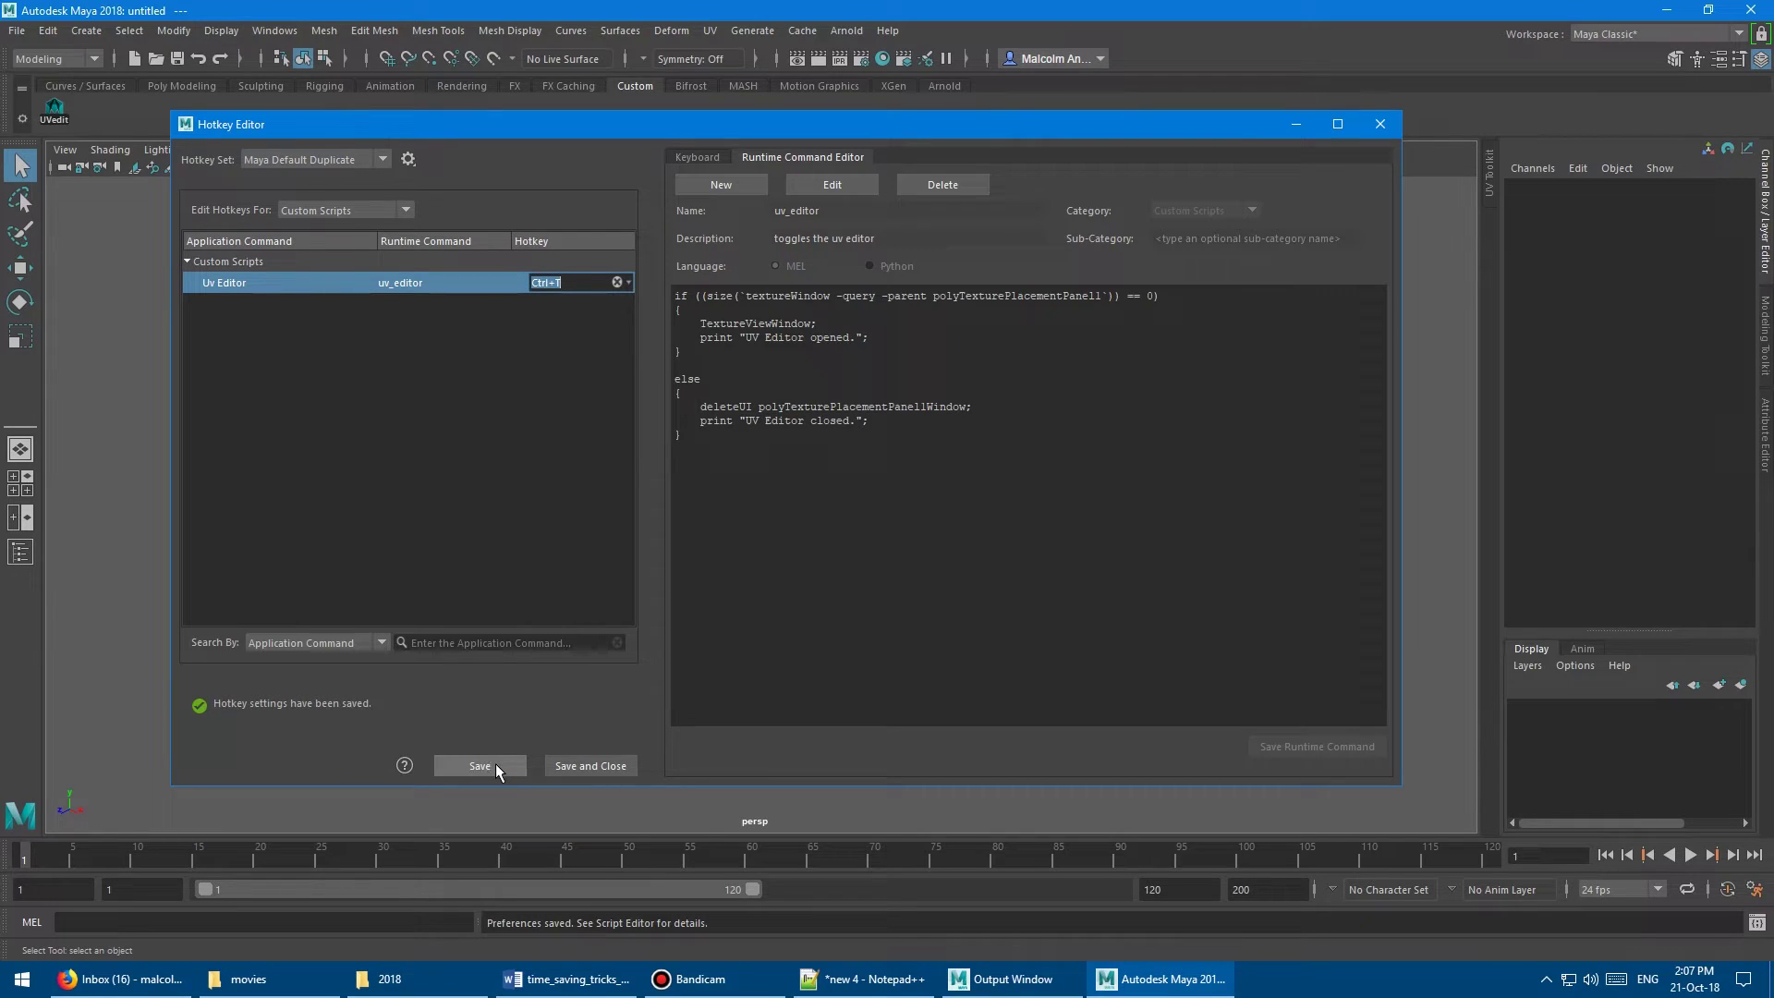
left_click(1380, 124)
Test the new Ctrl+T hotkey by opening and closing the UV Editor with it several times
mouse_move(683, 445)
left_mouse_down("alt")
mouse_move(649, 428)
mouse_move(665, 428)
mouse_move(652, 443)
left_mouse_up("alt")
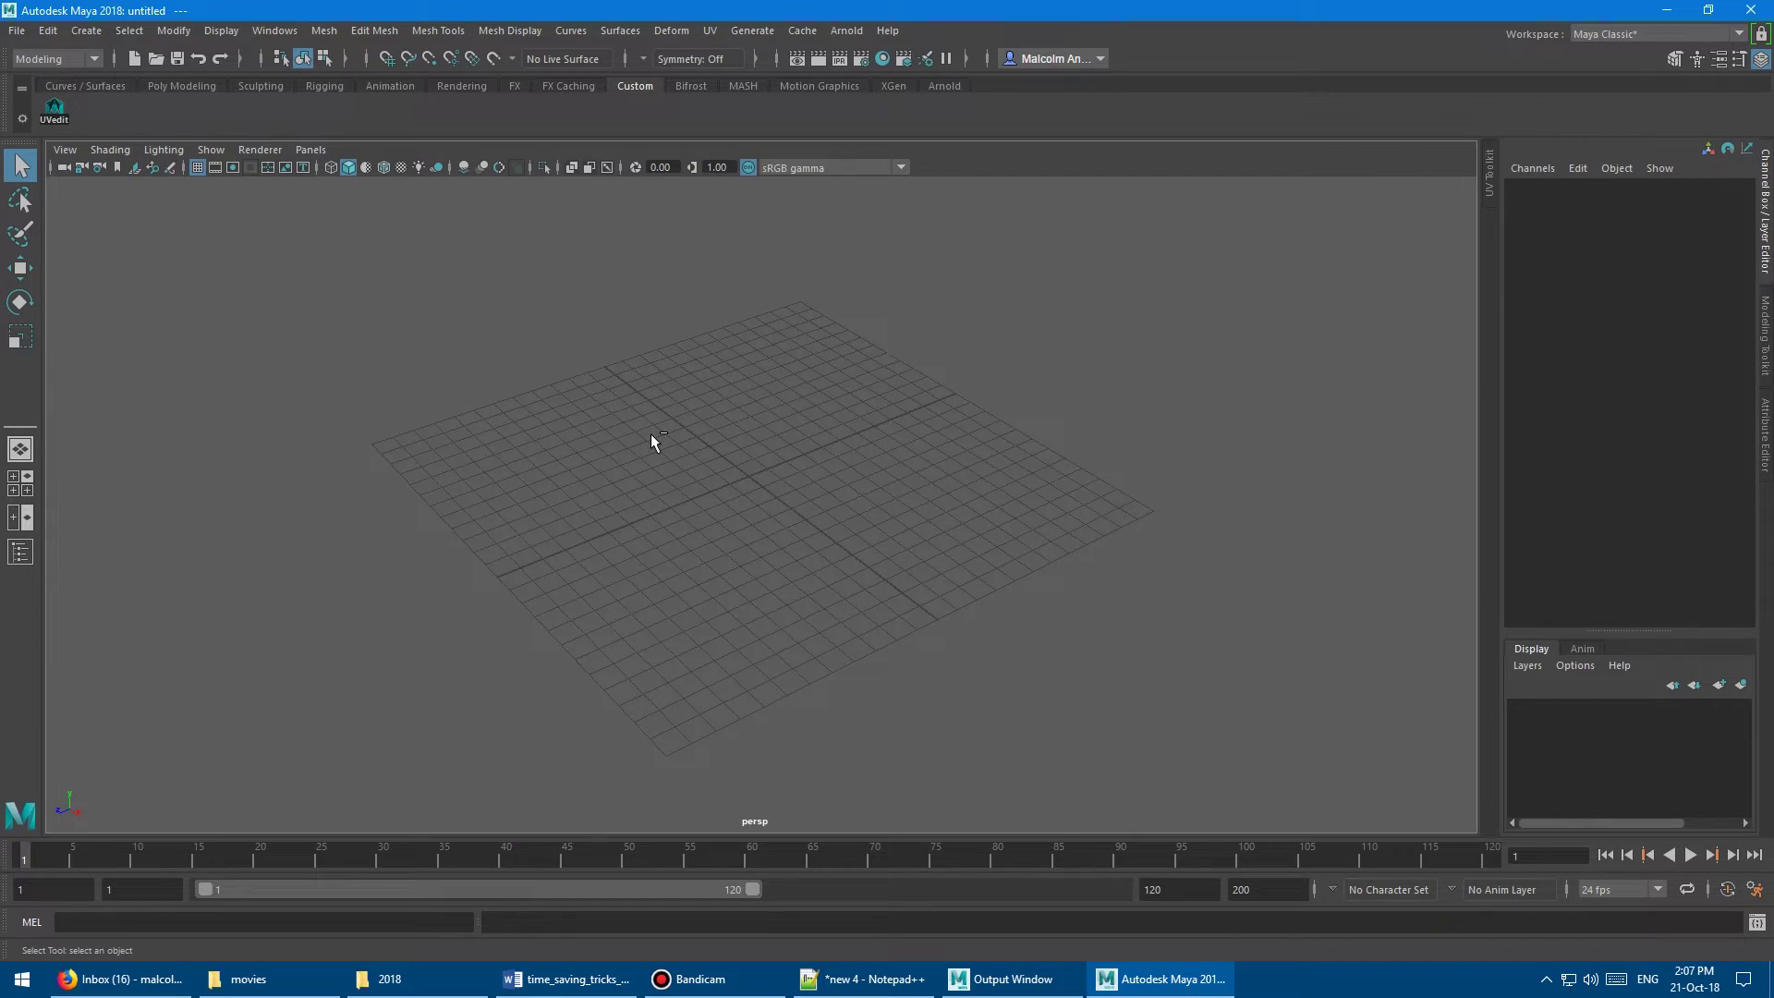
key("ctrl+u")
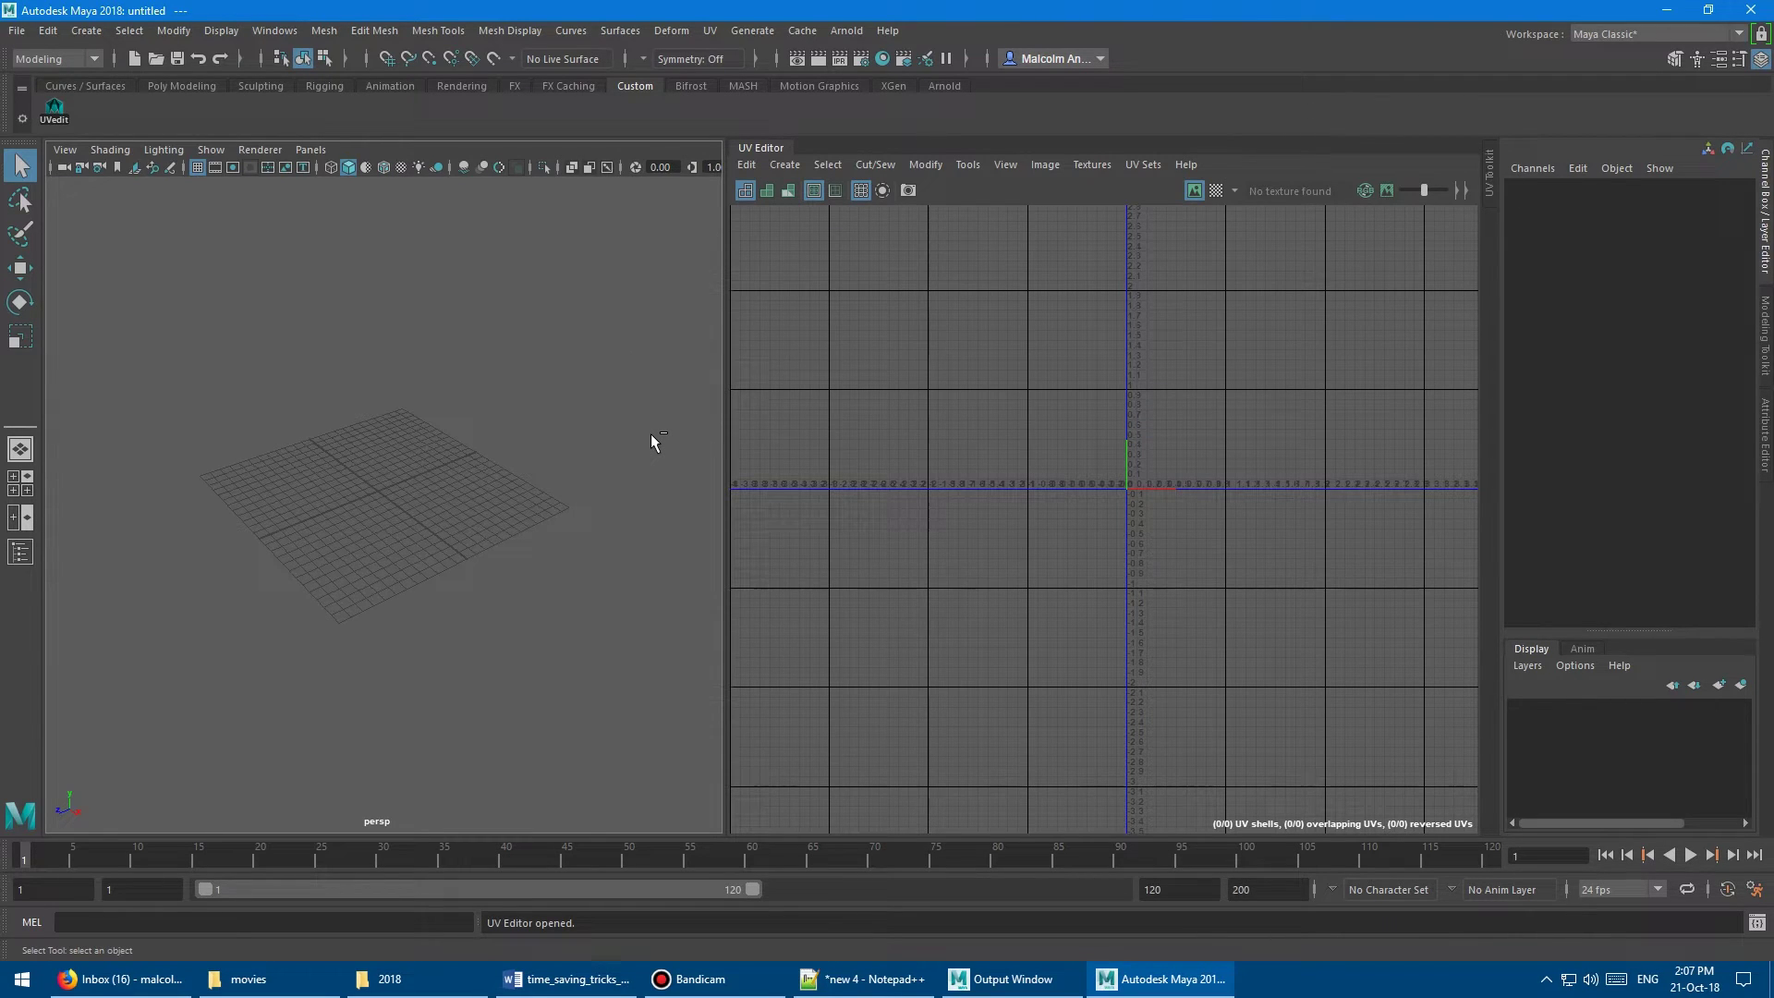
key("ctrl+u")
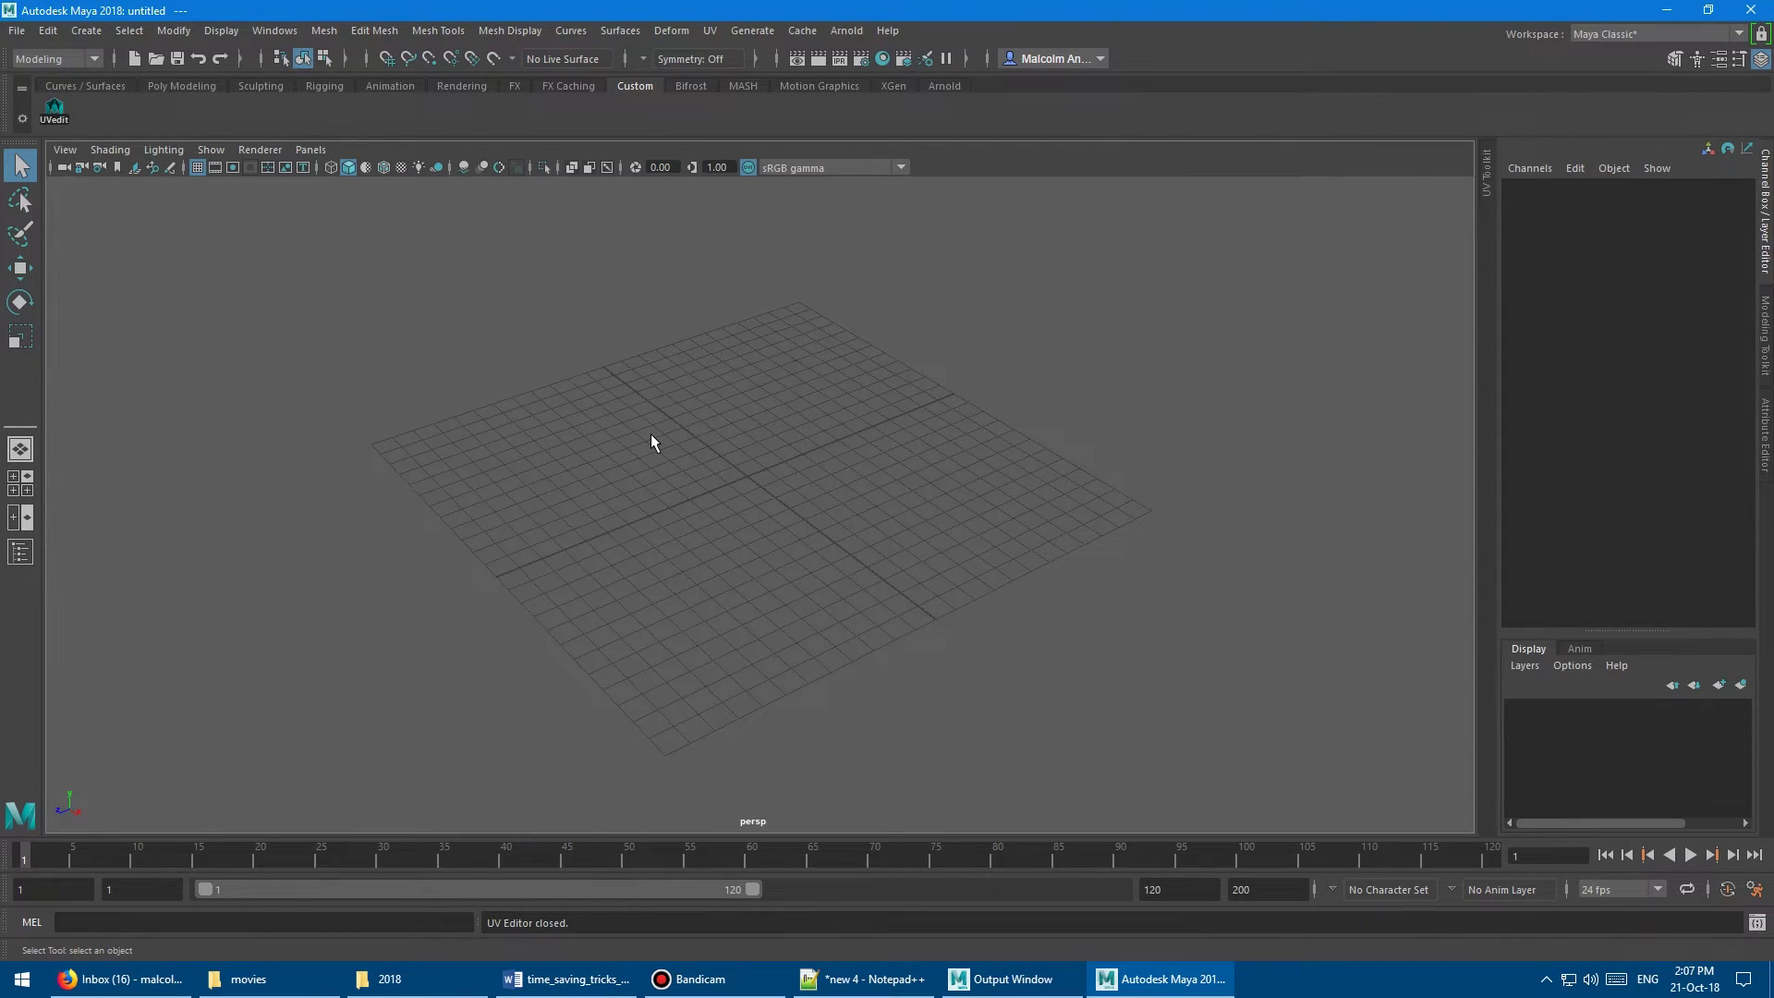
key("ctrl+u")
key("ctrl+u")
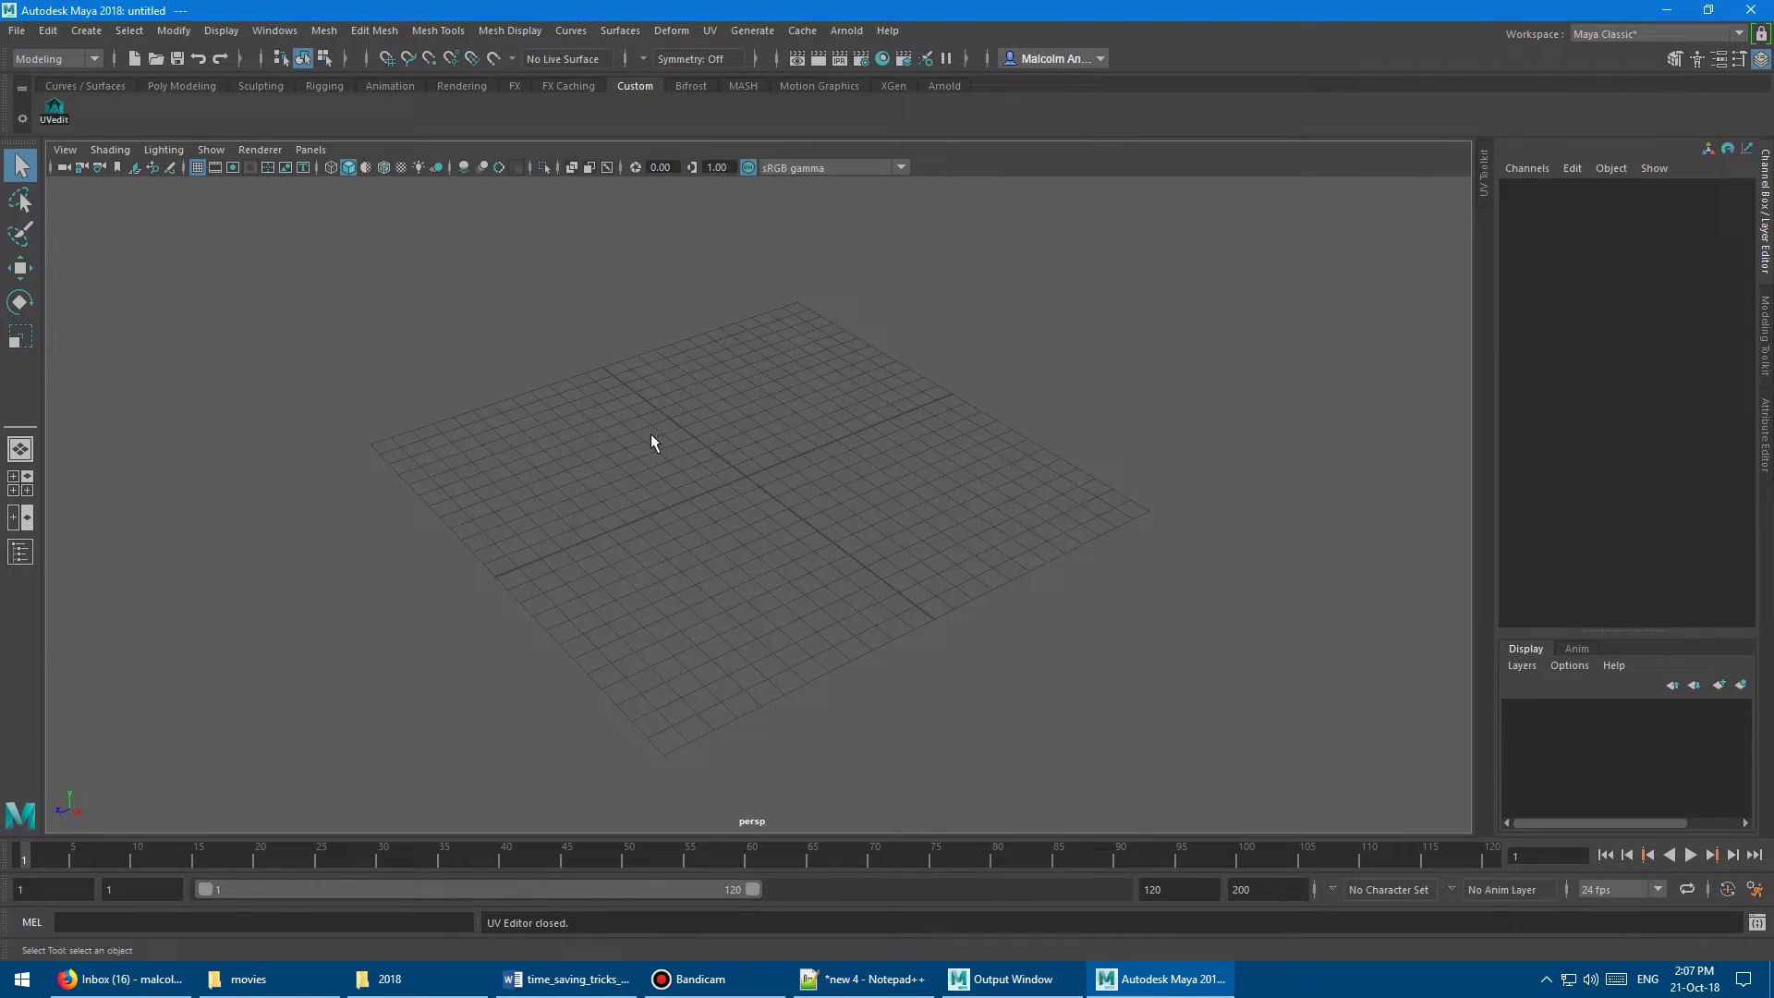
key("ctrl+u")
key("ctrl+u")
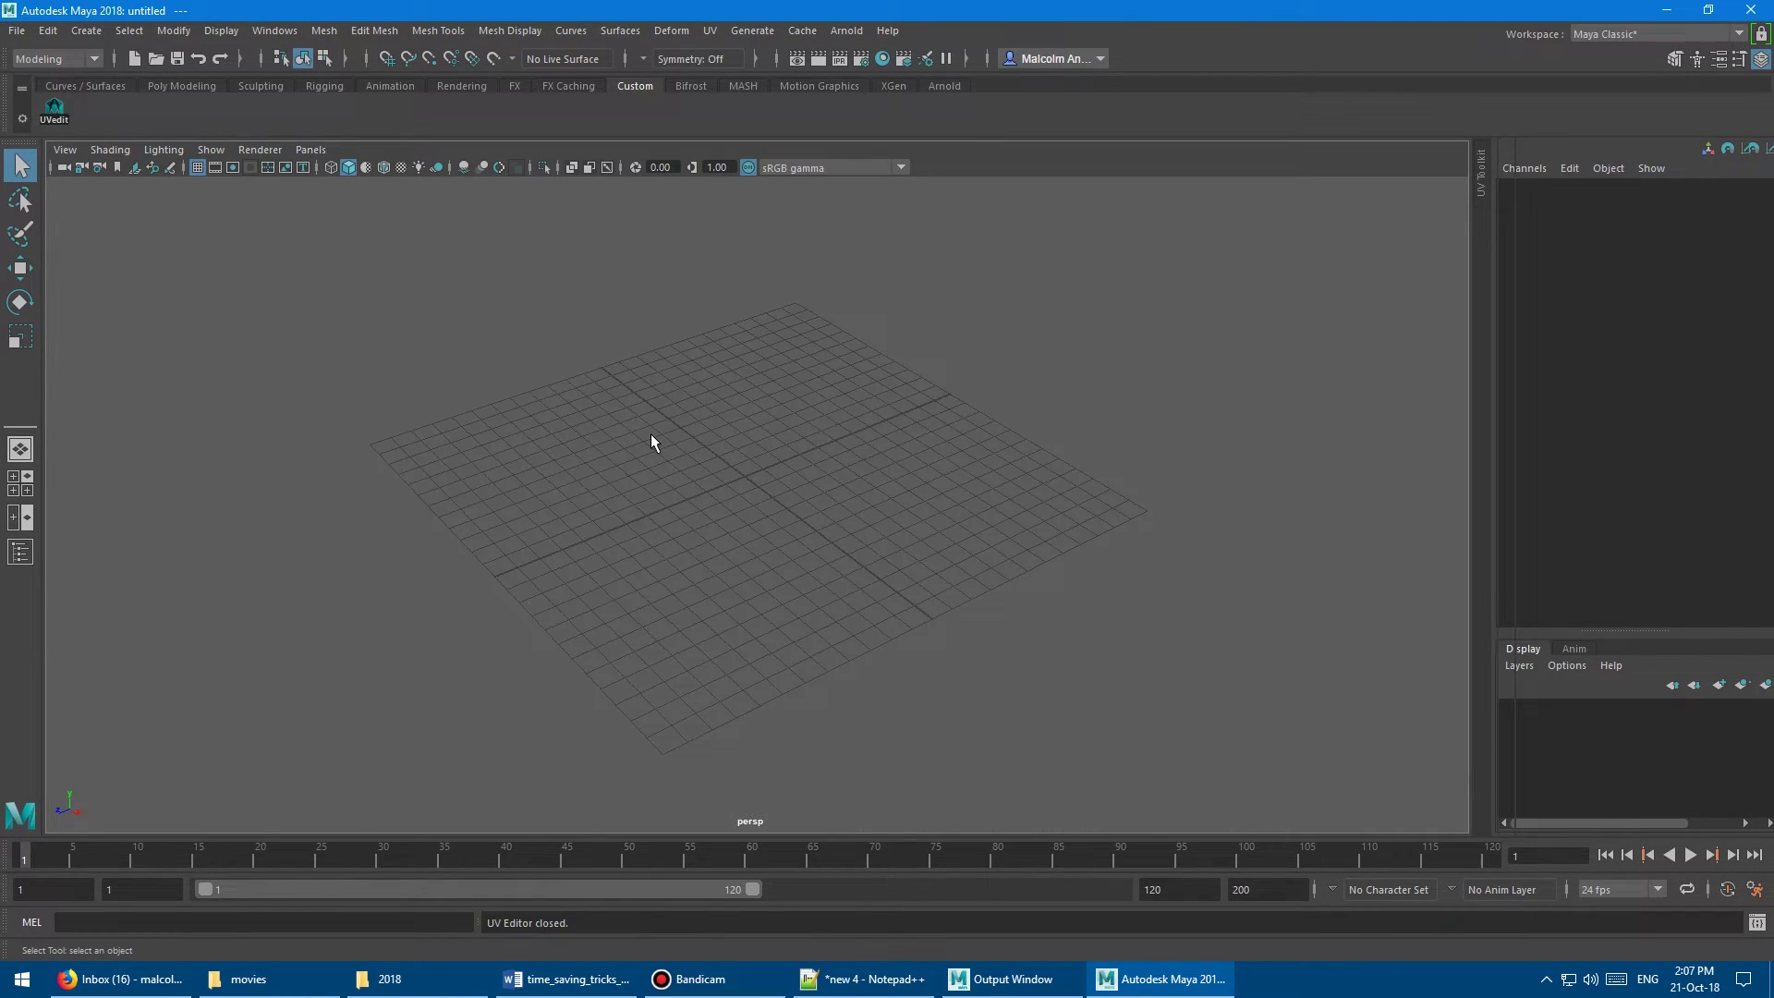
key("ctrl+u")
key("ctrl+u")
key("ctrl+u")
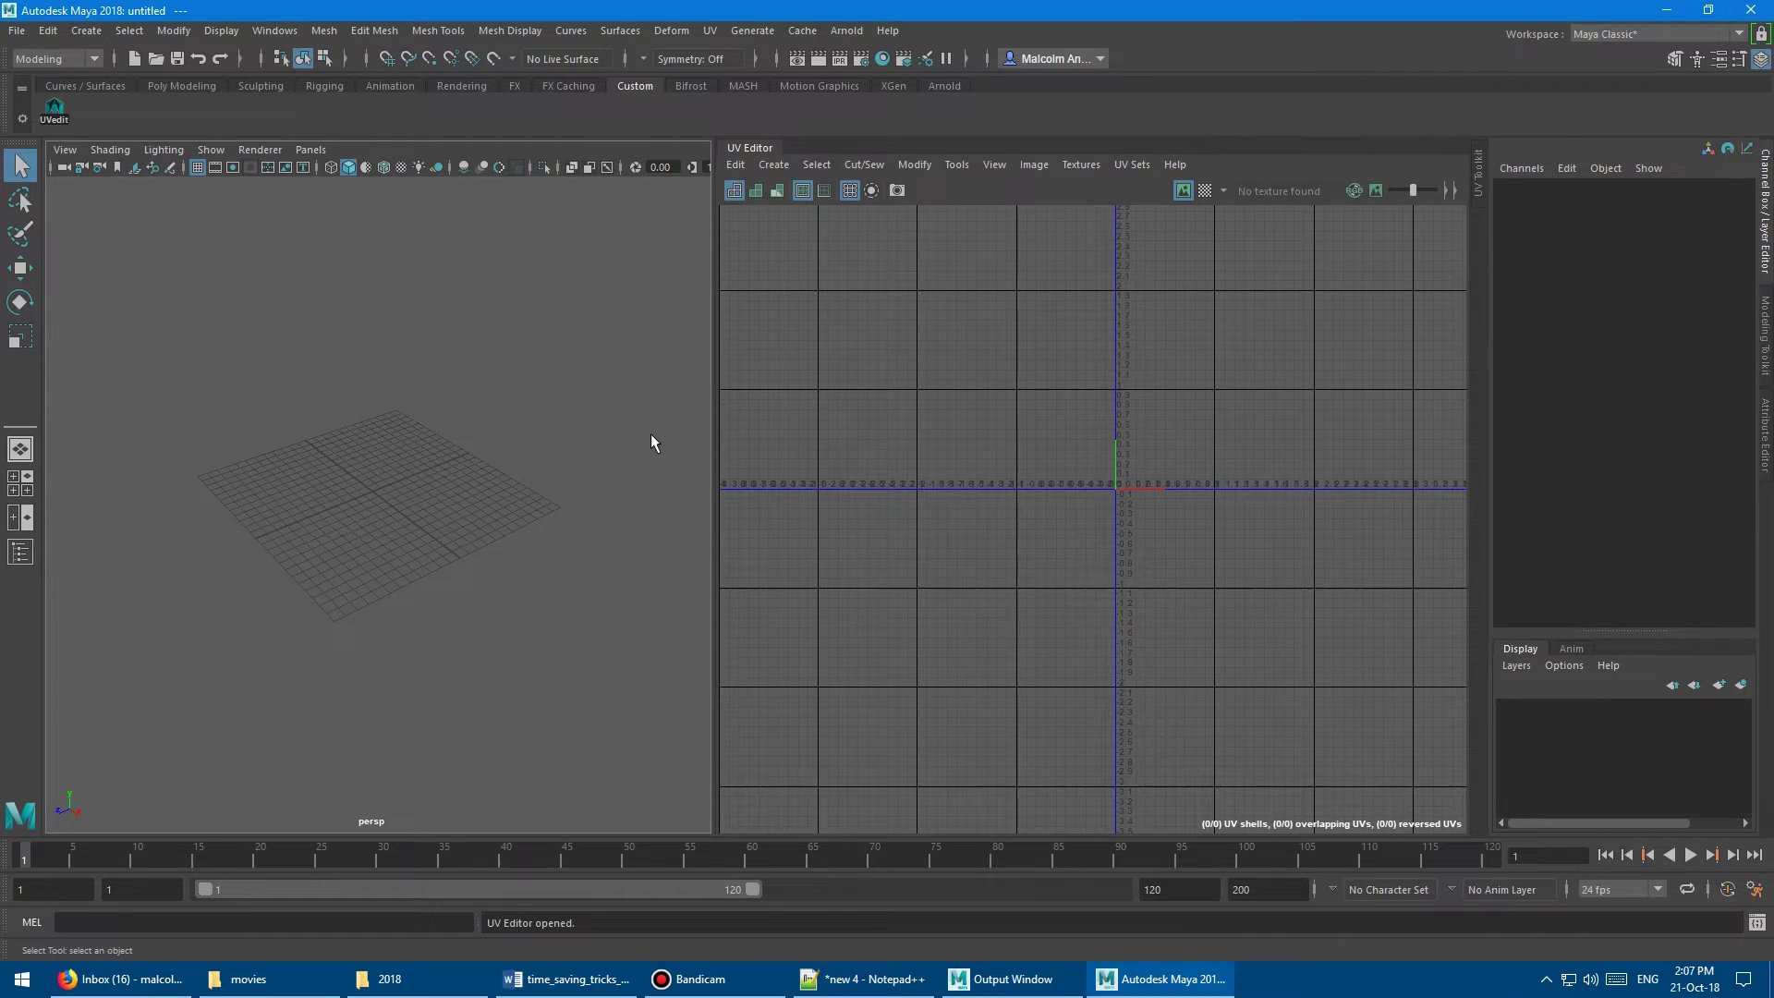
key("ctrl+u")
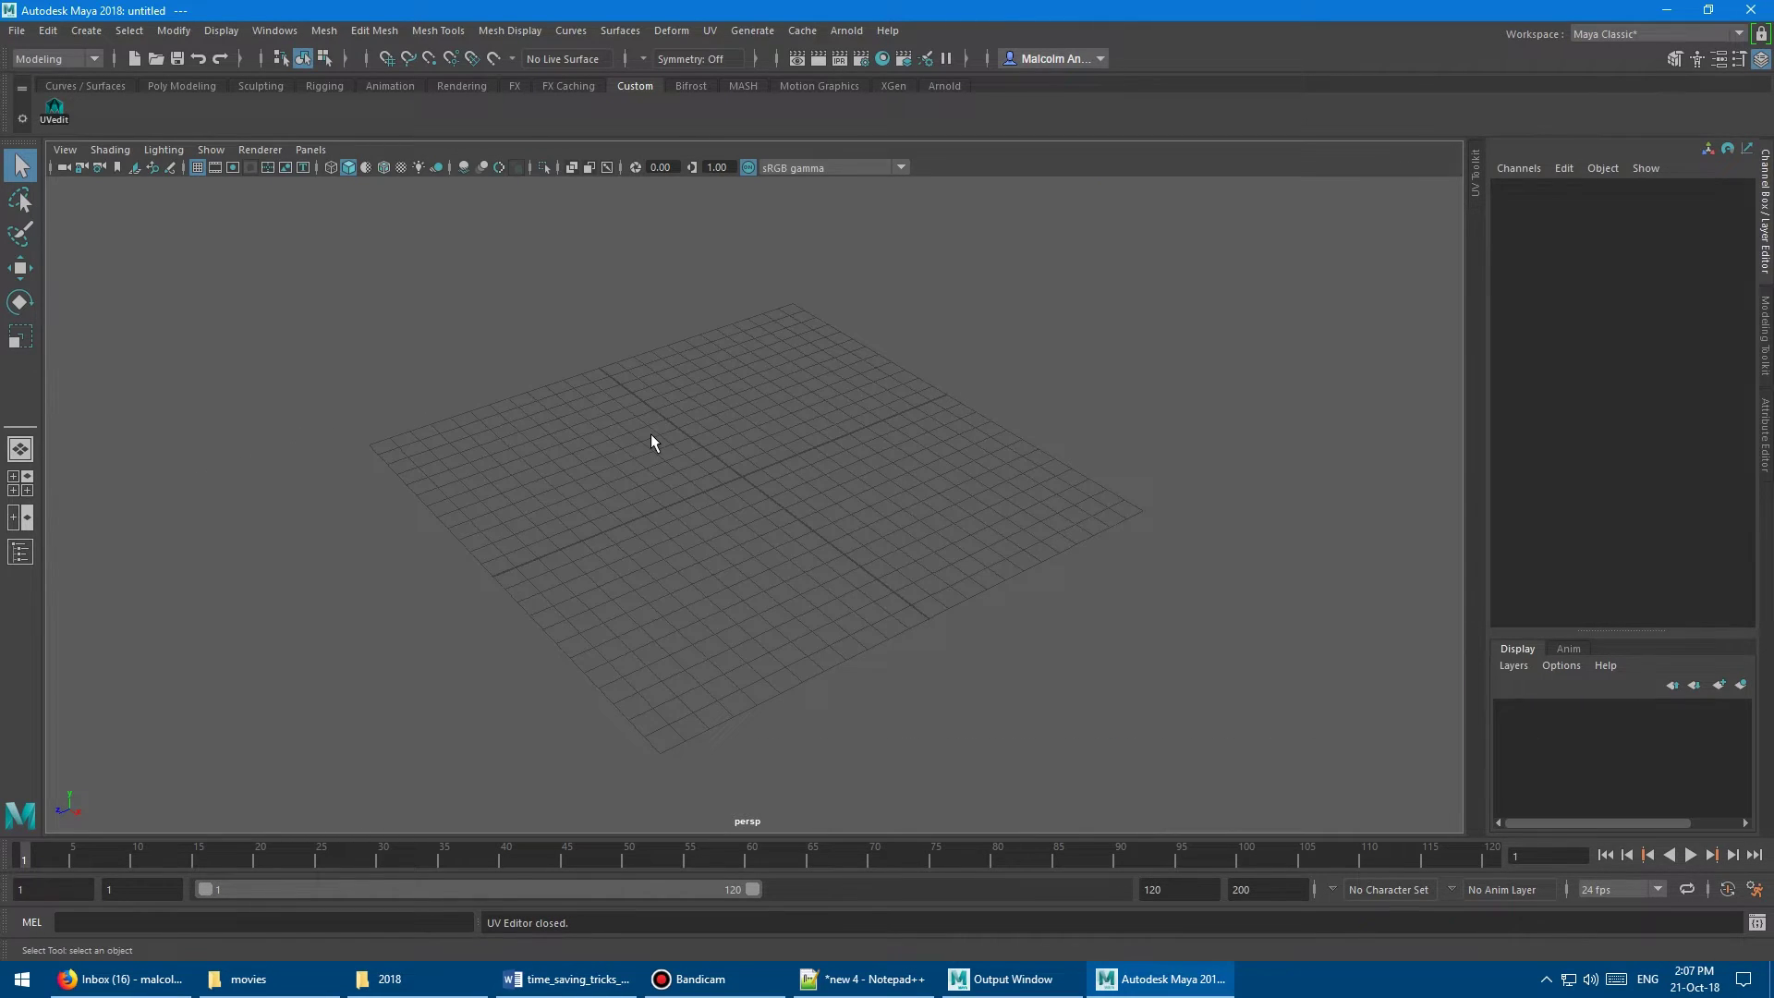
key("ctrl+u")
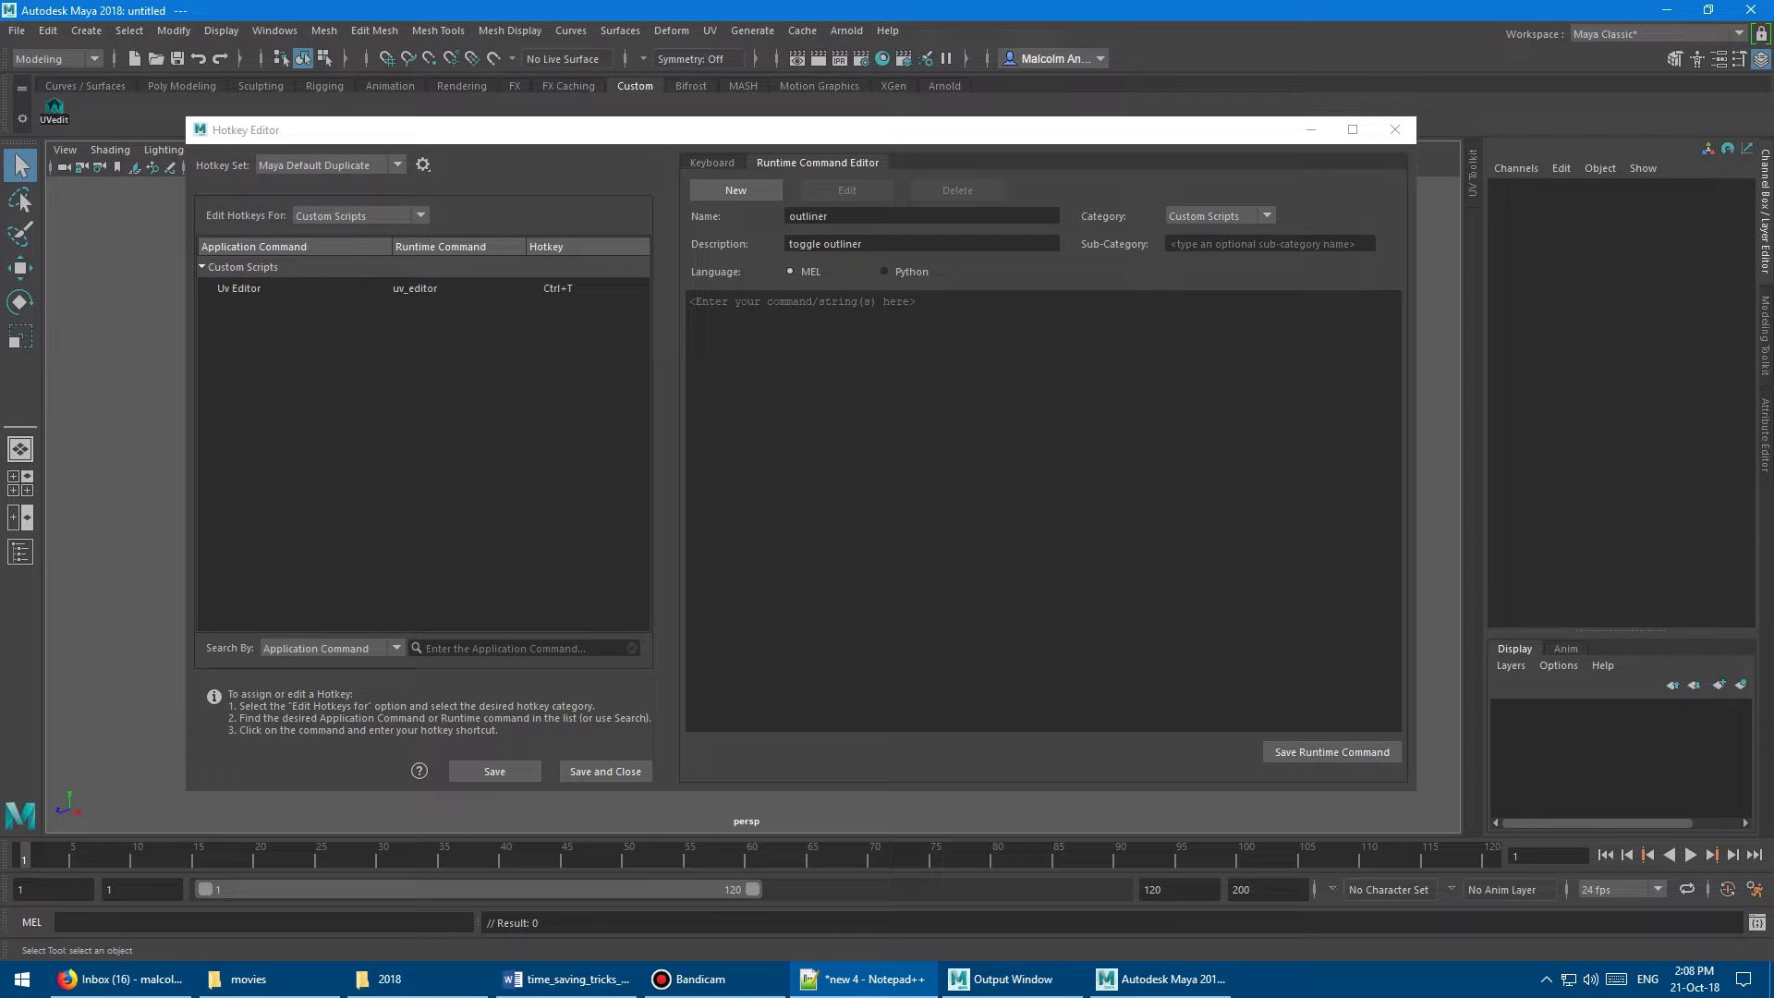
Fill the "outliner" runtime command with the MEL script that closes the Outliner if visible and otherwise opens it, then save and close the hotkey settings
left_click(785, 402)
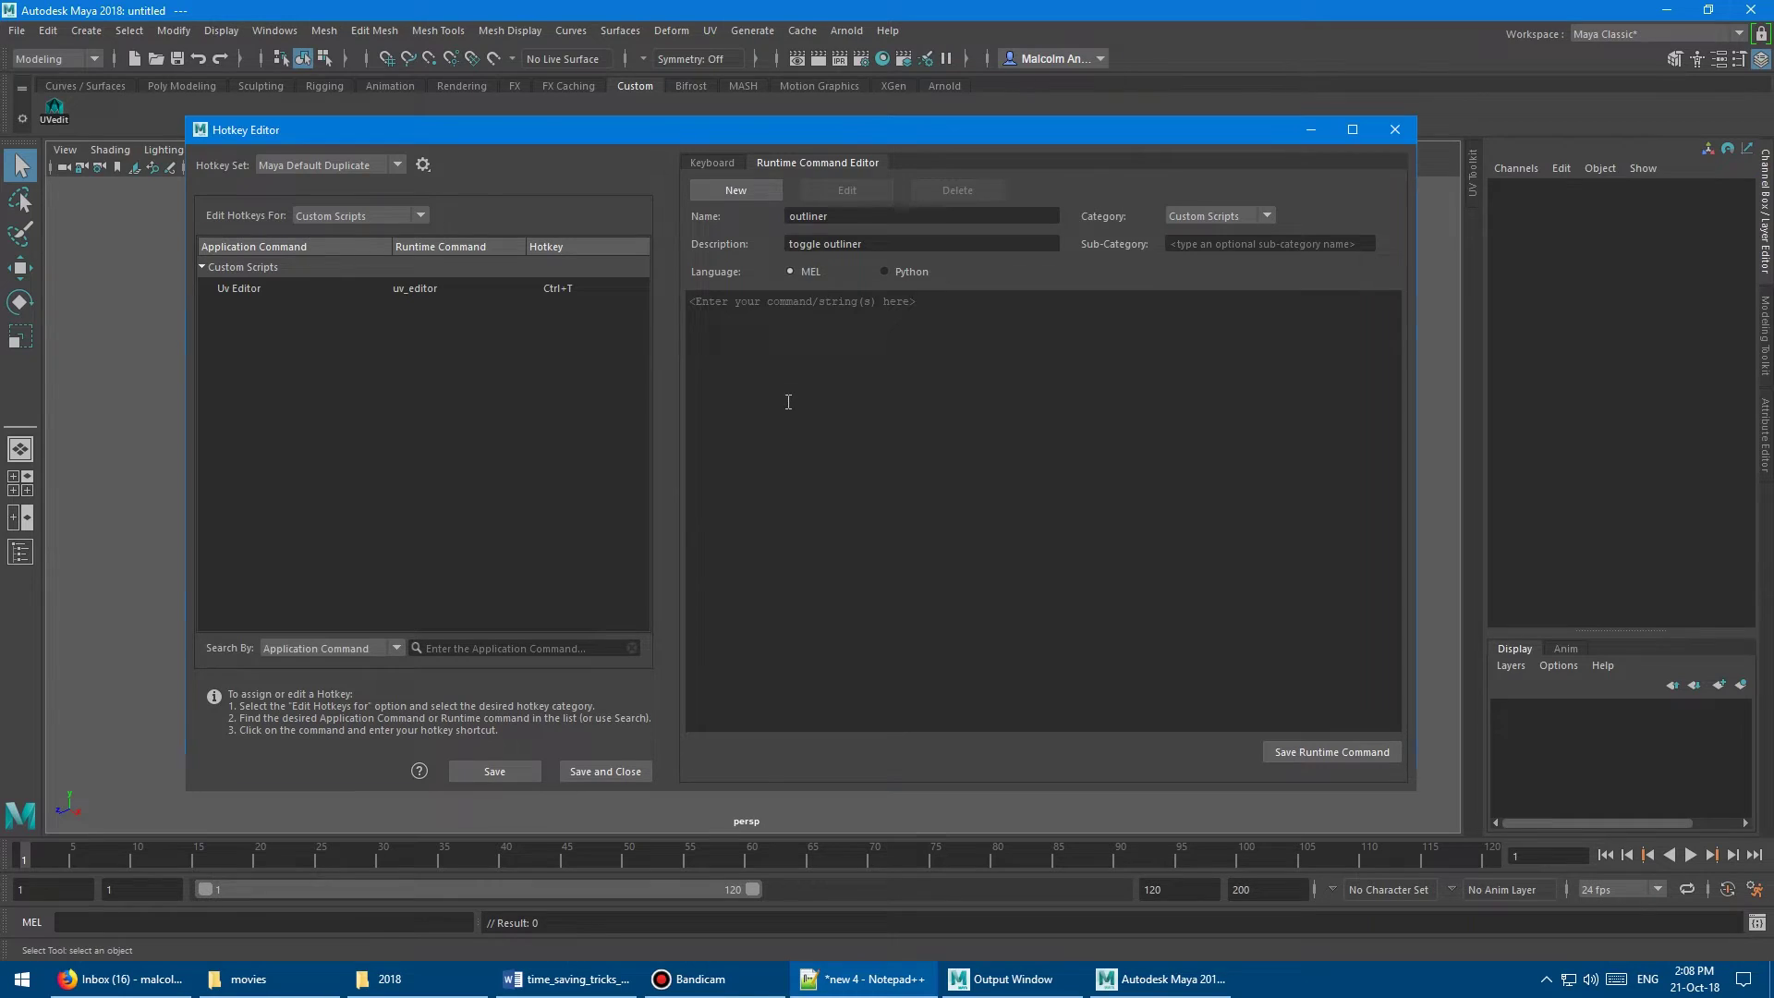
type("int $isOutlinerOpen = `workspaceControl -q -visible Outliner`;     if ($isOutlinerOpen == 1)     {         workspaceControl -edit -close \"Outliner\";         print \"Outliner closed.\";     }      else if ($isOutlinerOpen == 0)     {         OutlinerWindow;         print \"Outliner opened.\";     }")
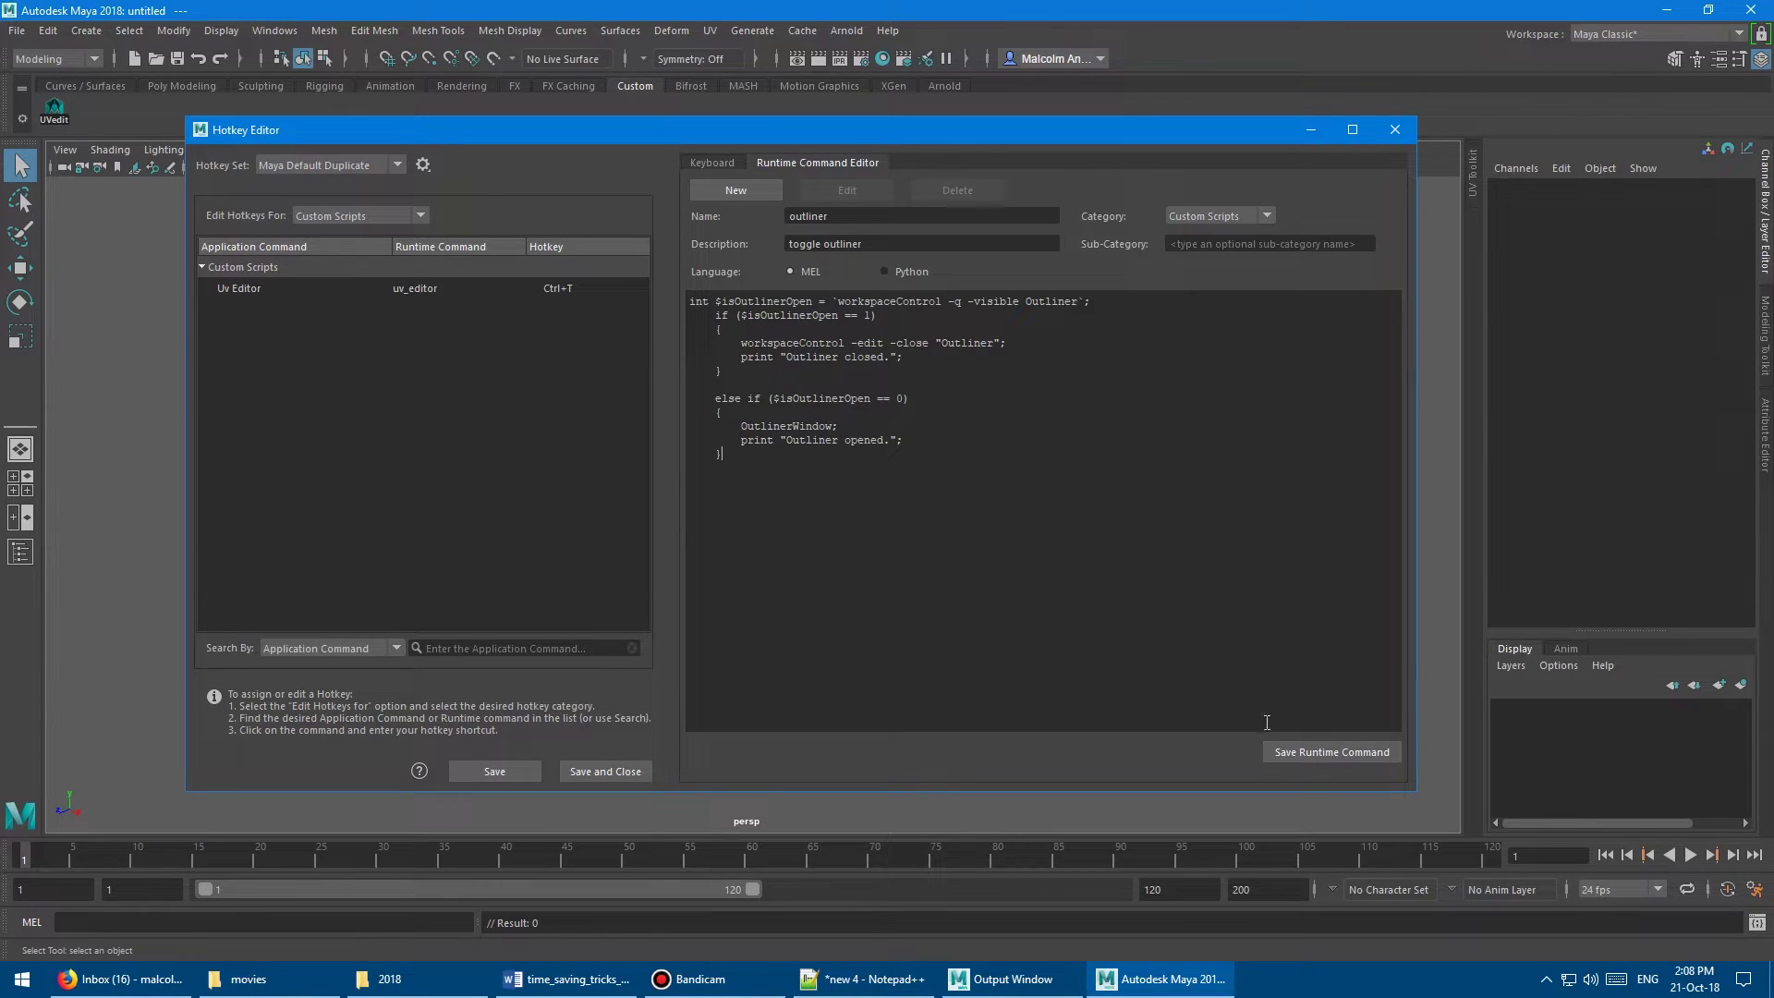
left_click(1303, 750)
left_click(882, 500)
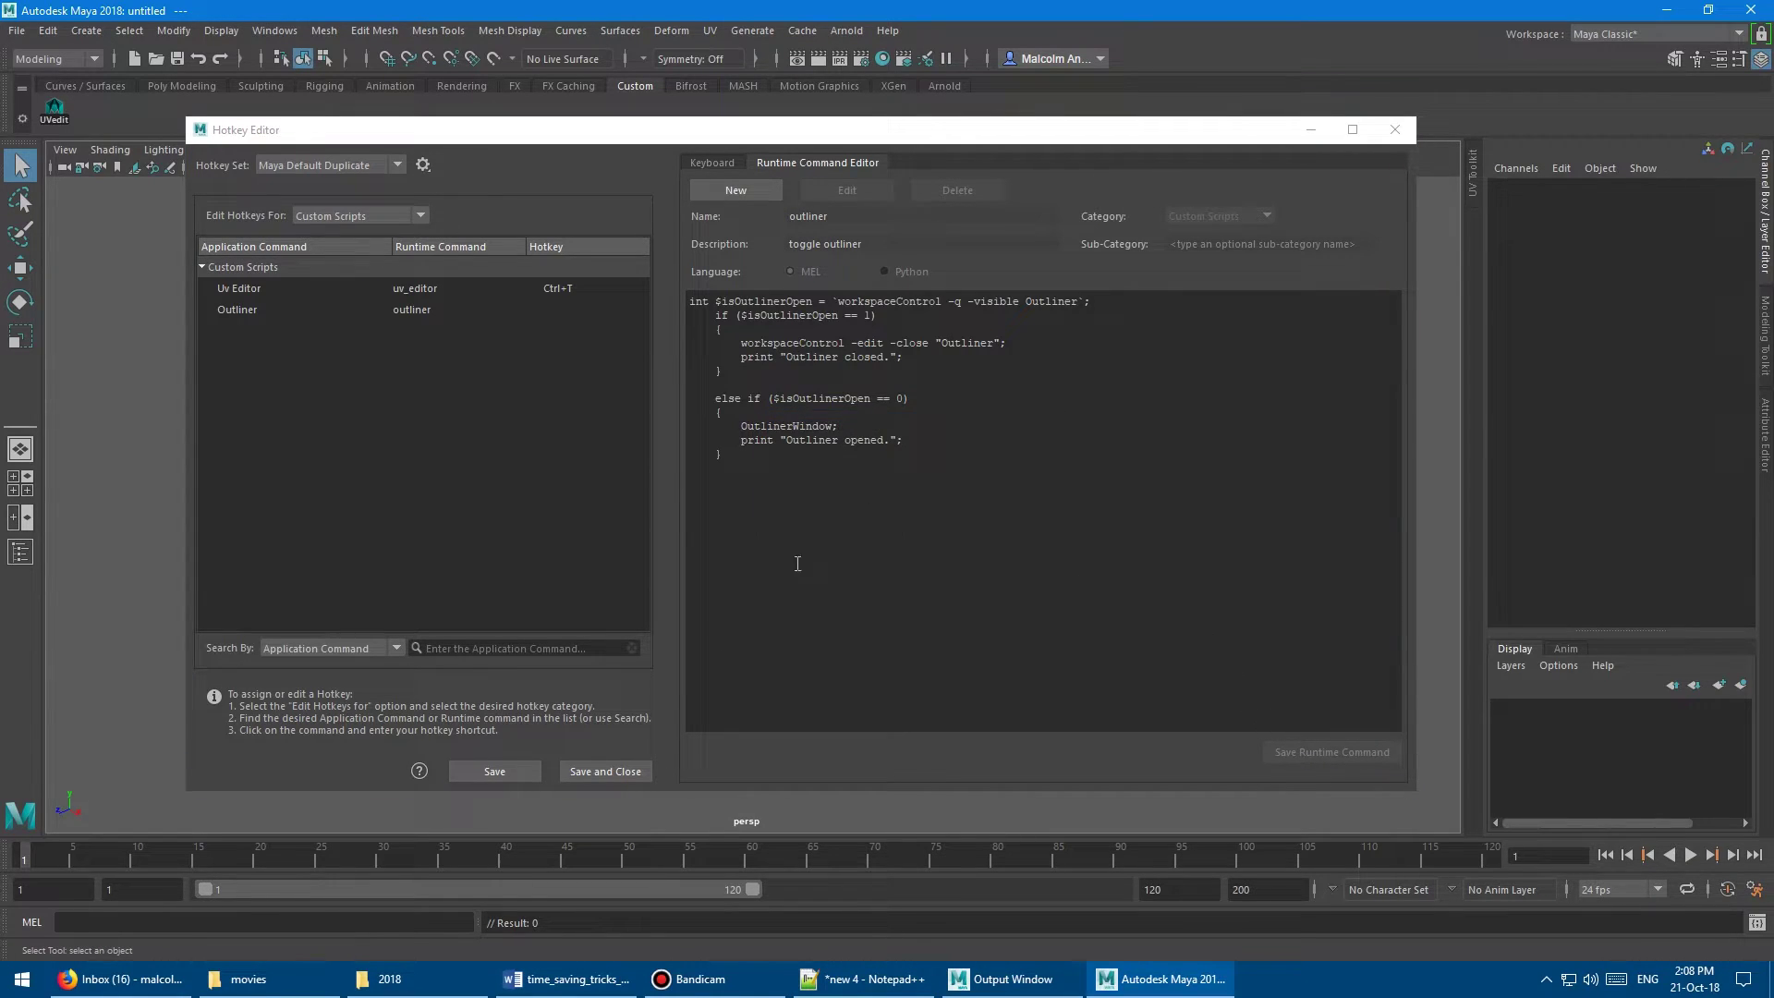
left_click(598, 770)
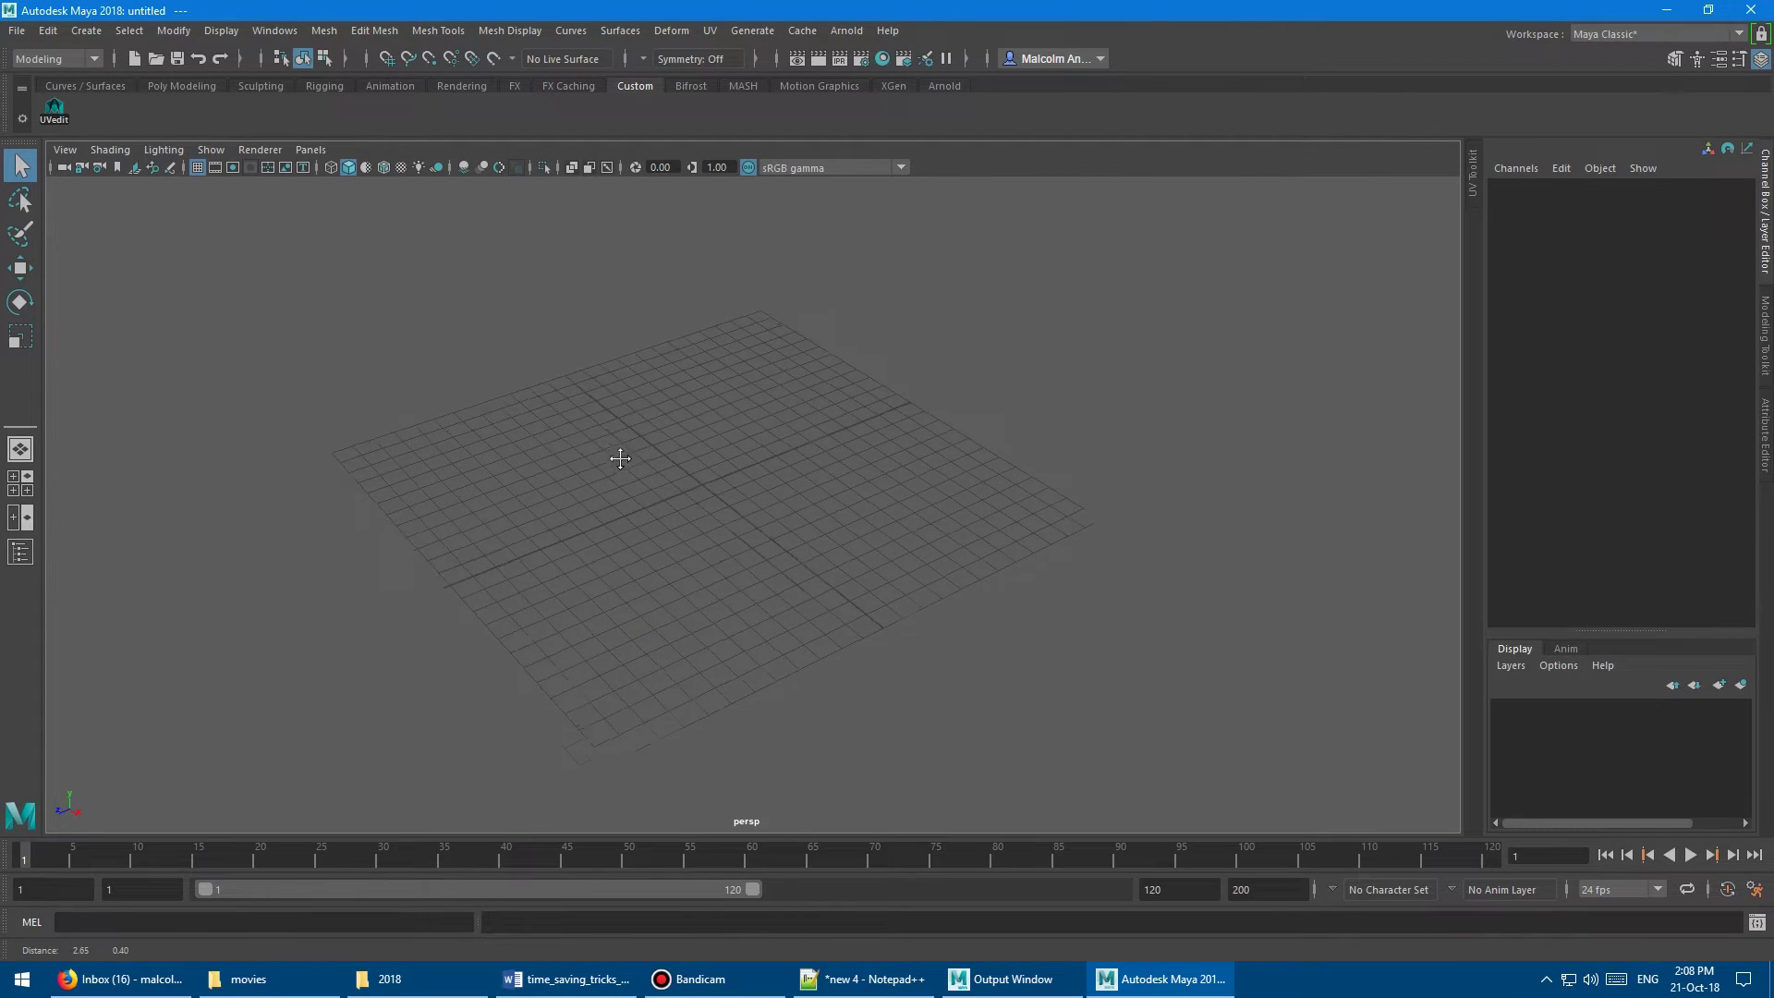
Test the Shift+O hotkey by opening and closing the Outliner with it repeatedly
key("shift+o")
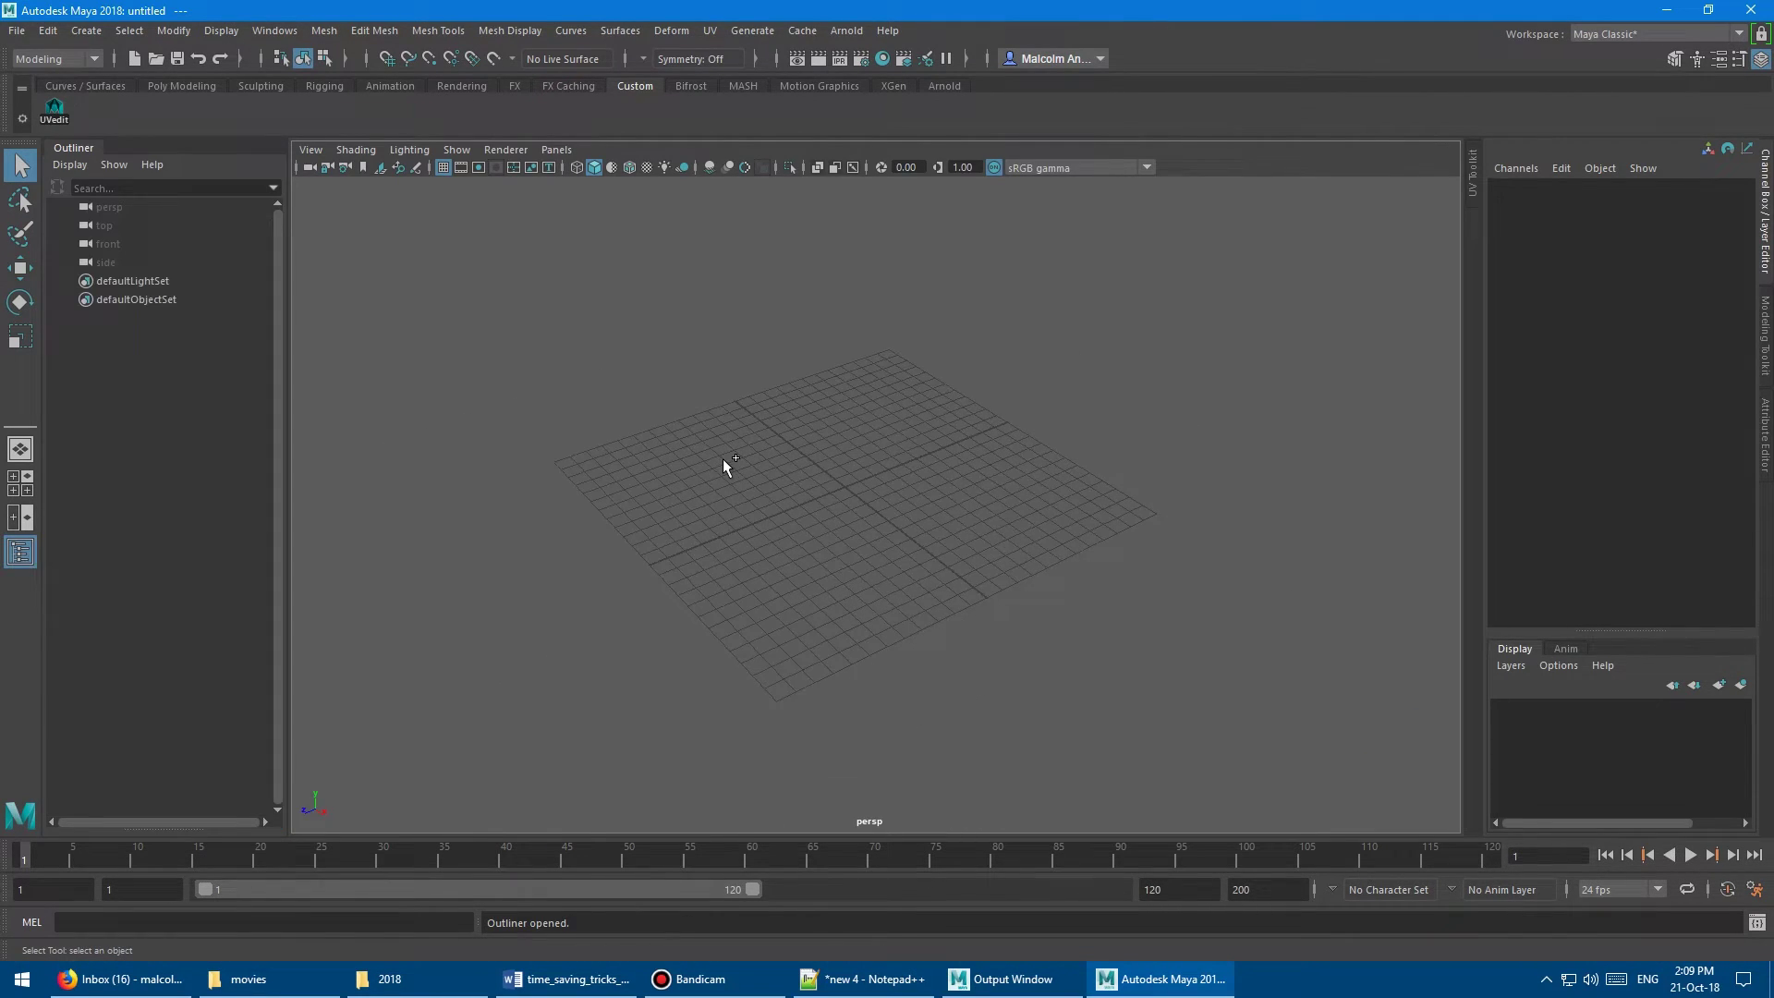
key("shift+o")
key("shift+o")
key("shift+o")
key("shift+o")
key("shift+o")
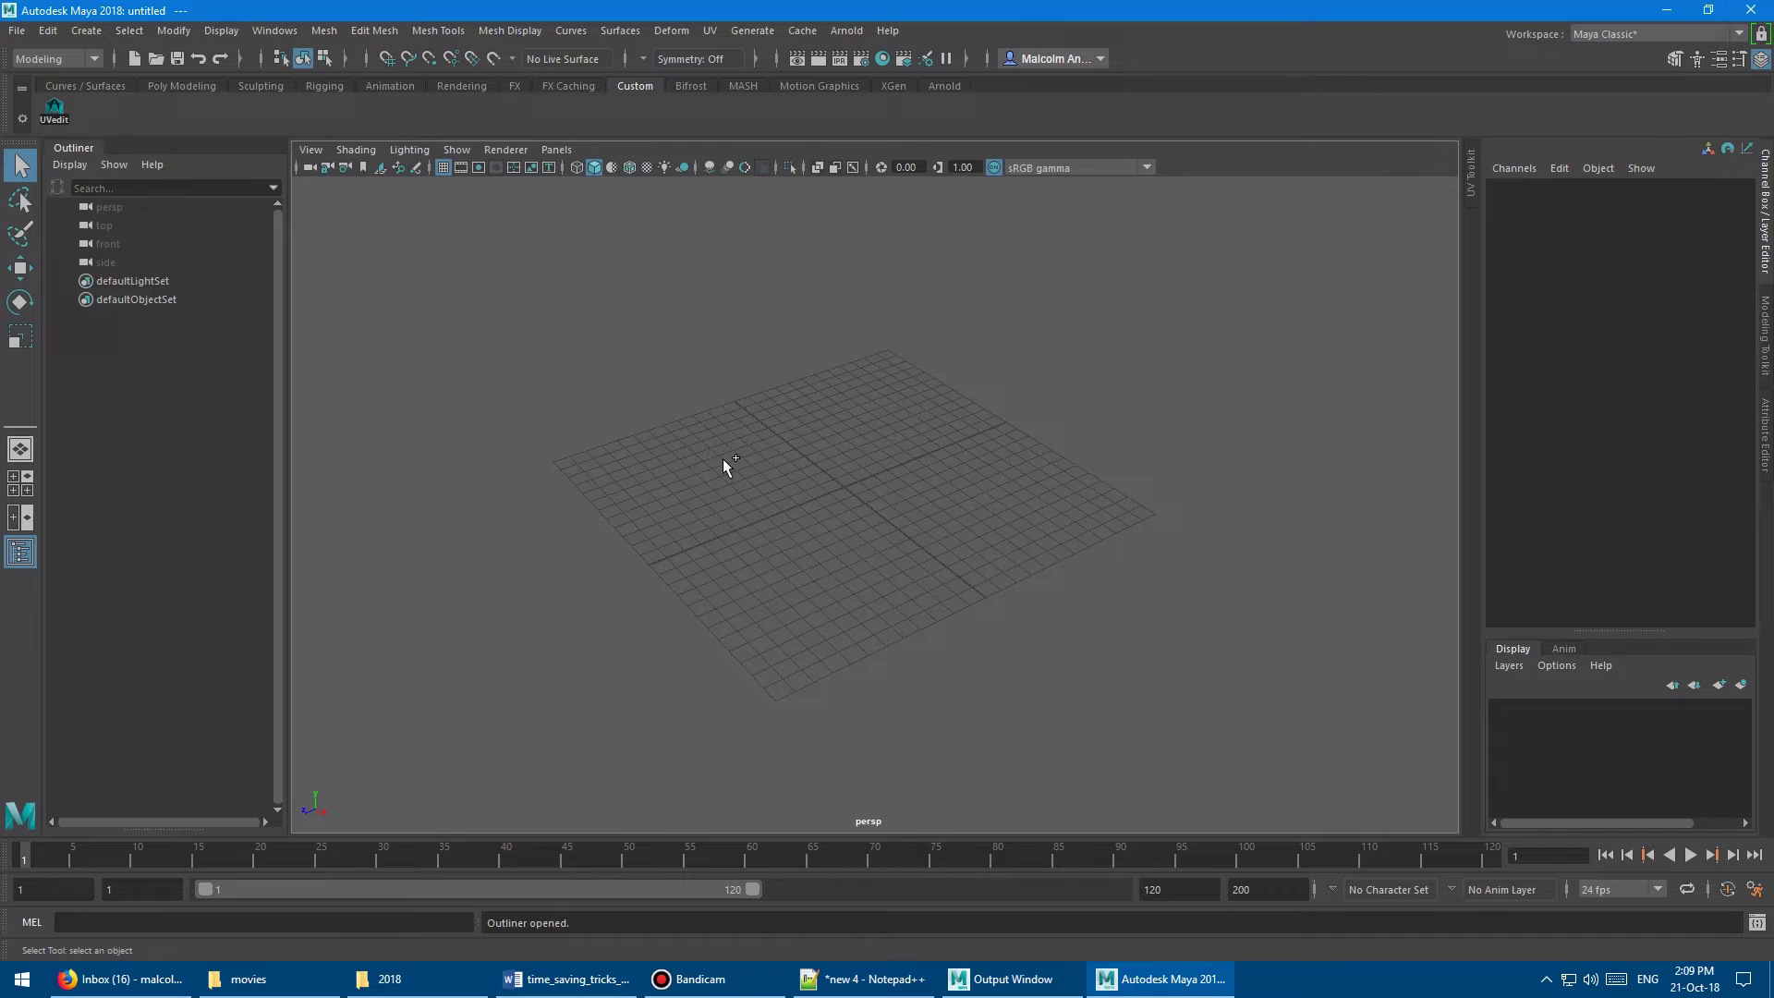
key("shift+o")
key("shift+o")
key("shift+o")
key("shift+o")
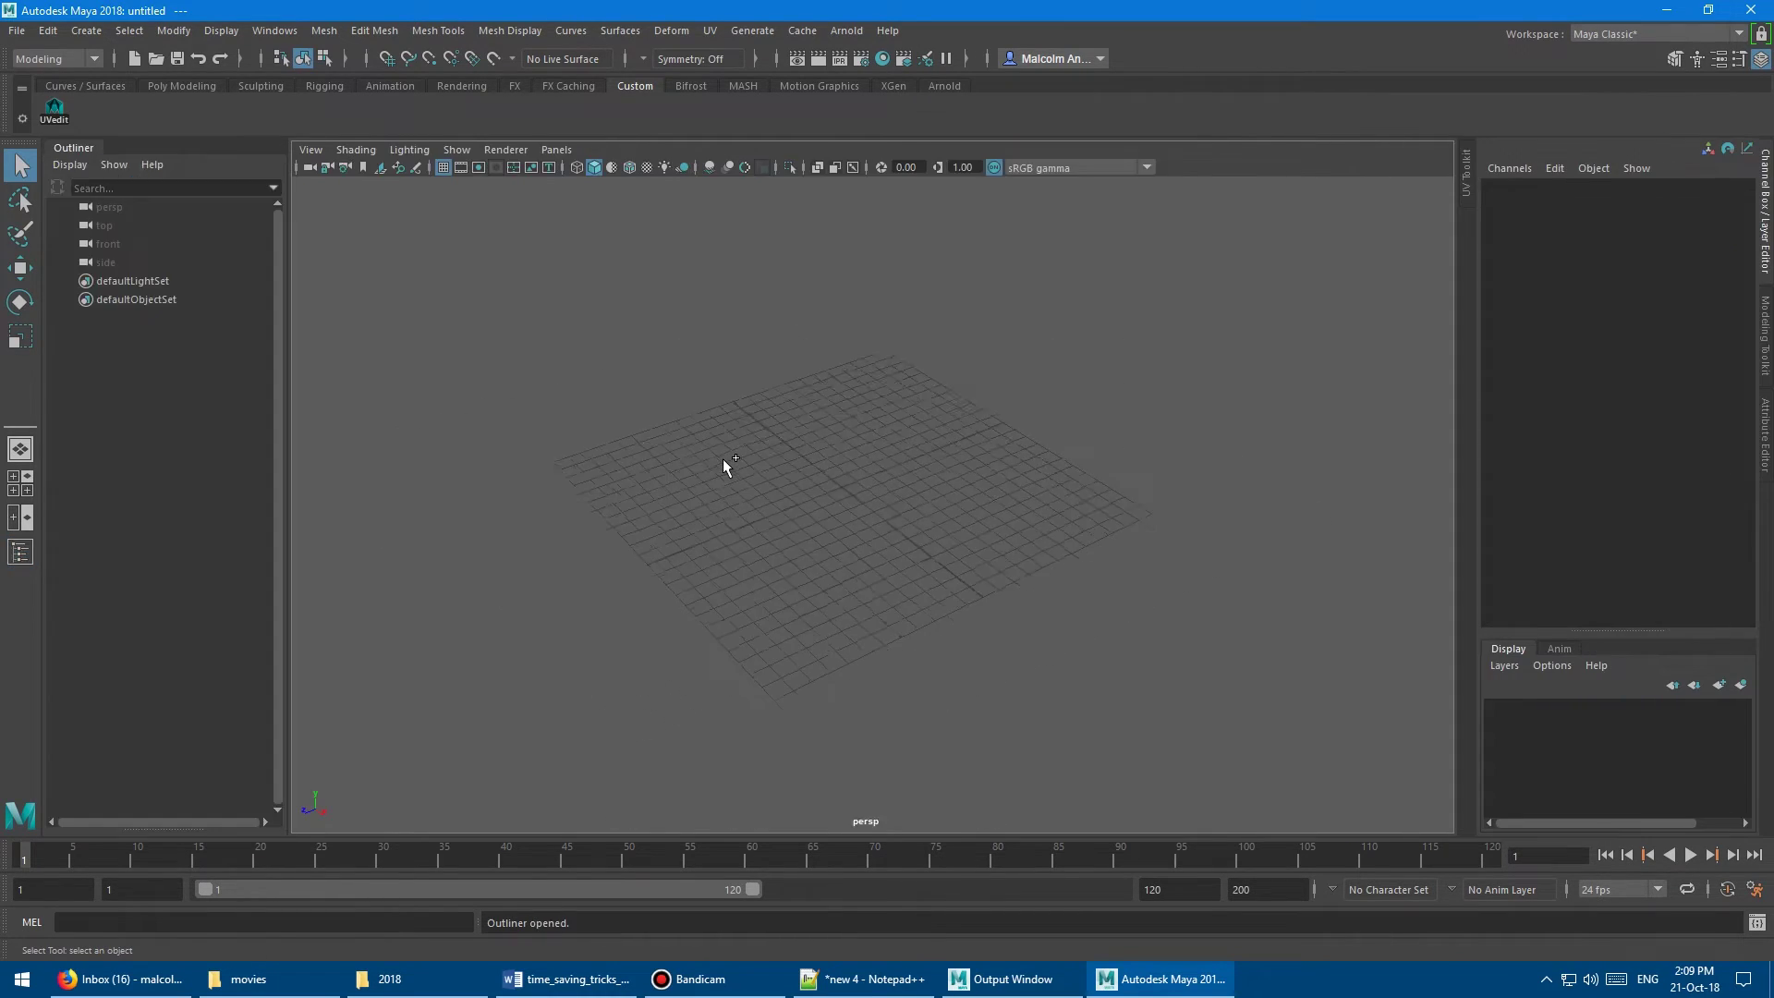
key("shift+o")
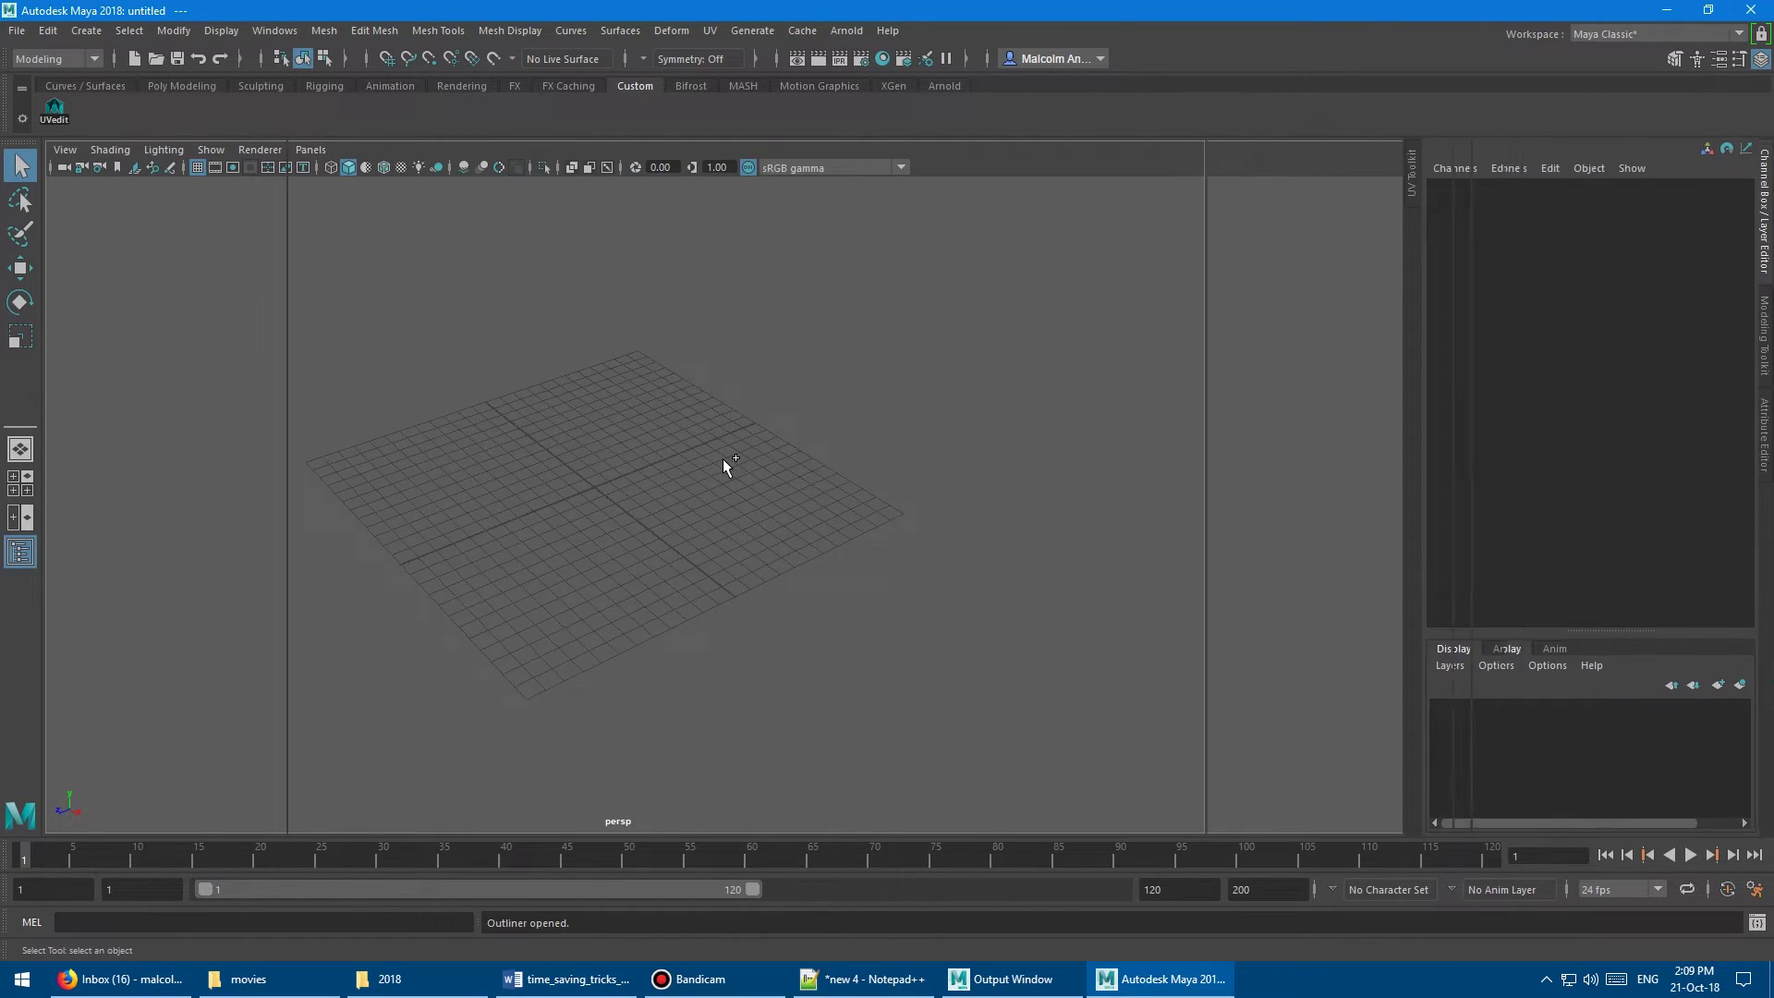
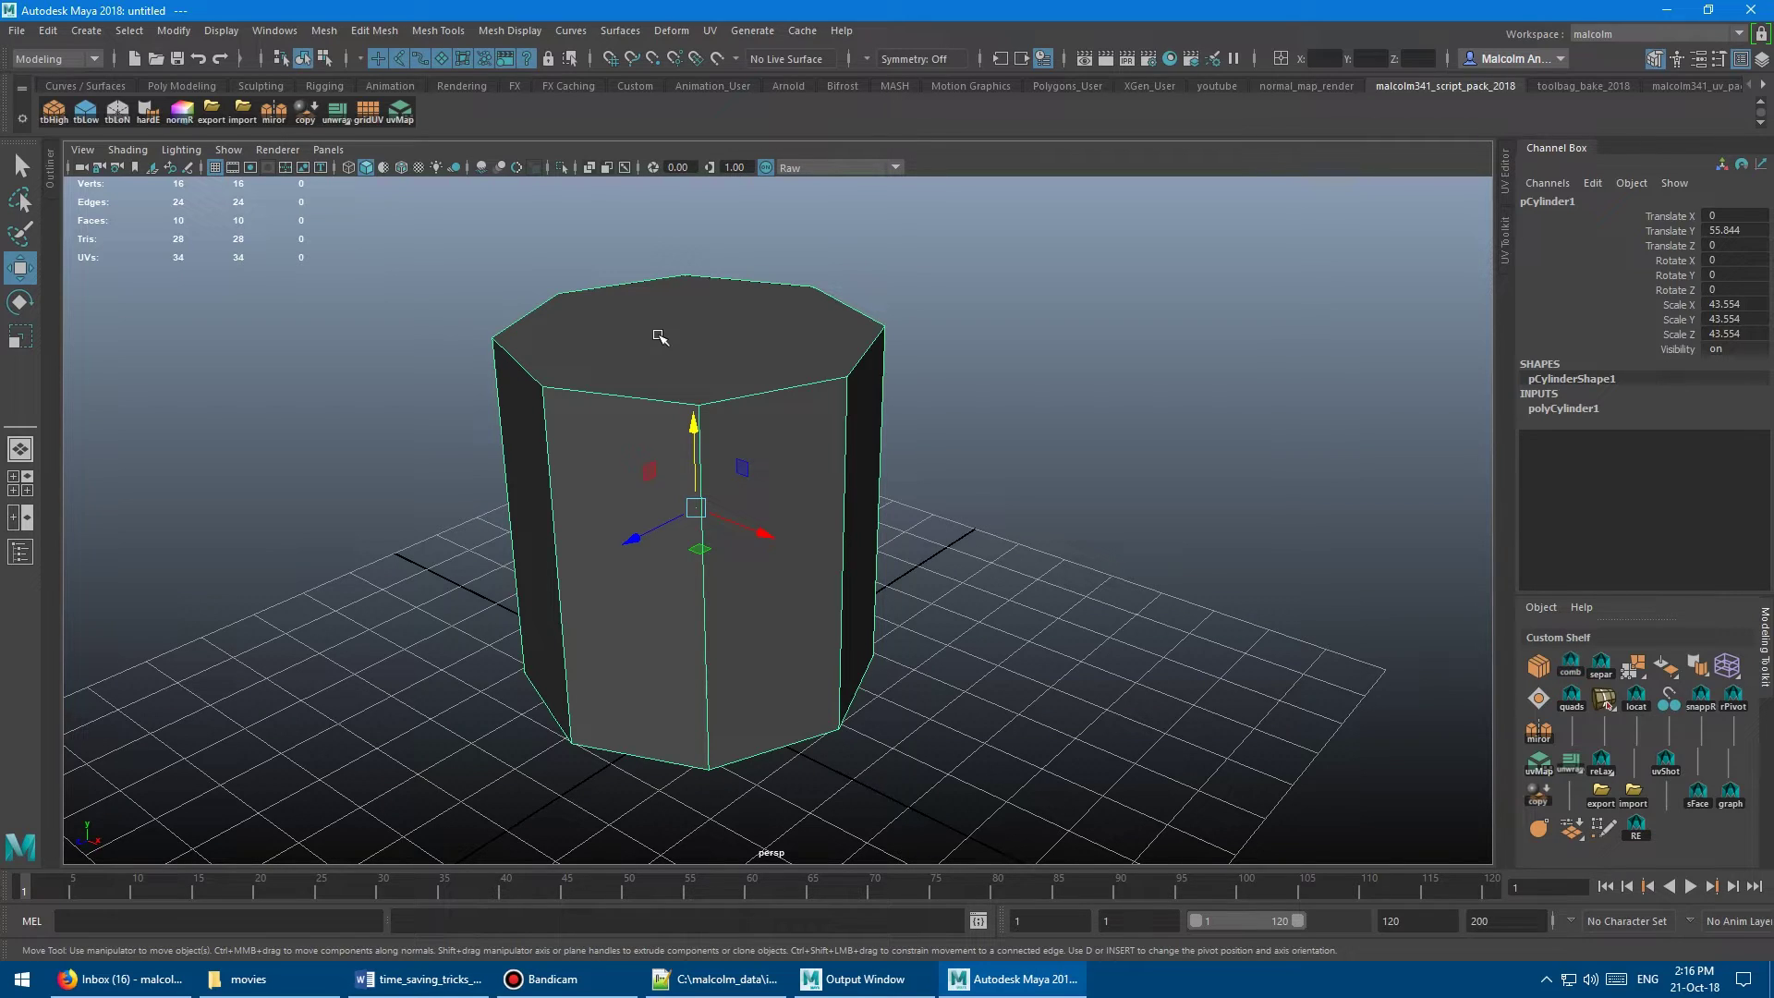
Set the cylinder's Subdivisions Axis to 16 in its polyCylinder1 input attributes
left_click(1574, 408)
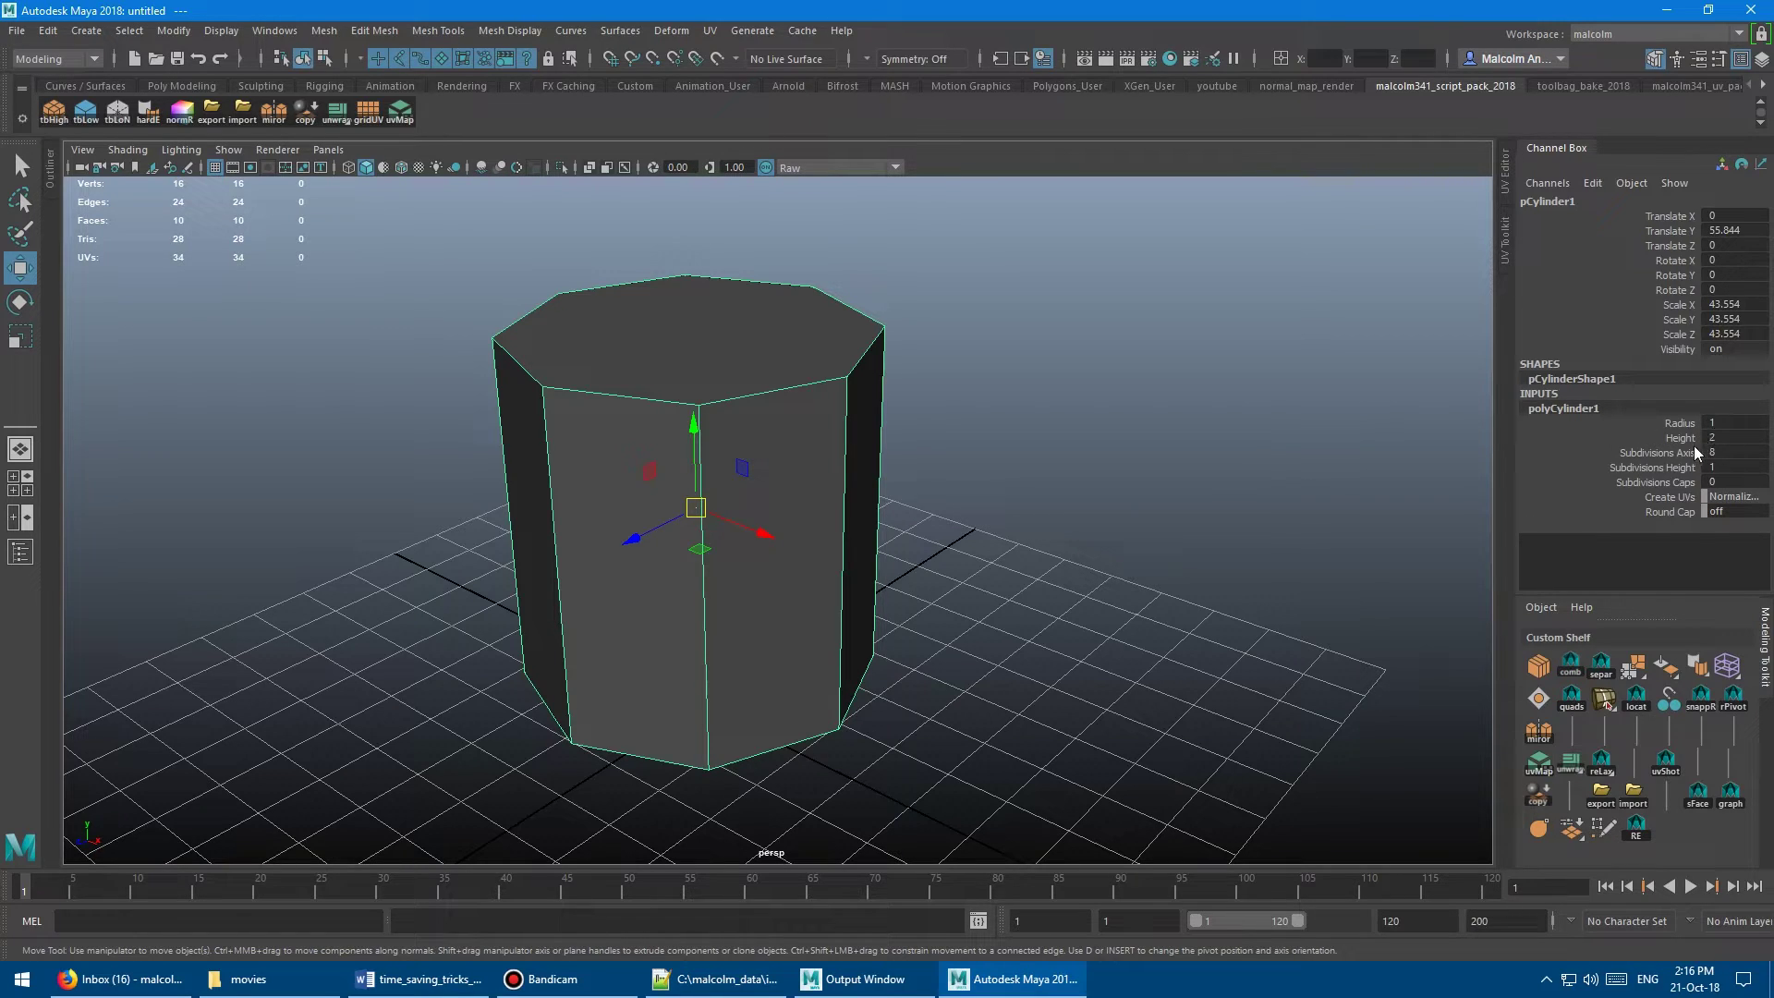
left_click(1648, 451)
double_click(1726, 452)
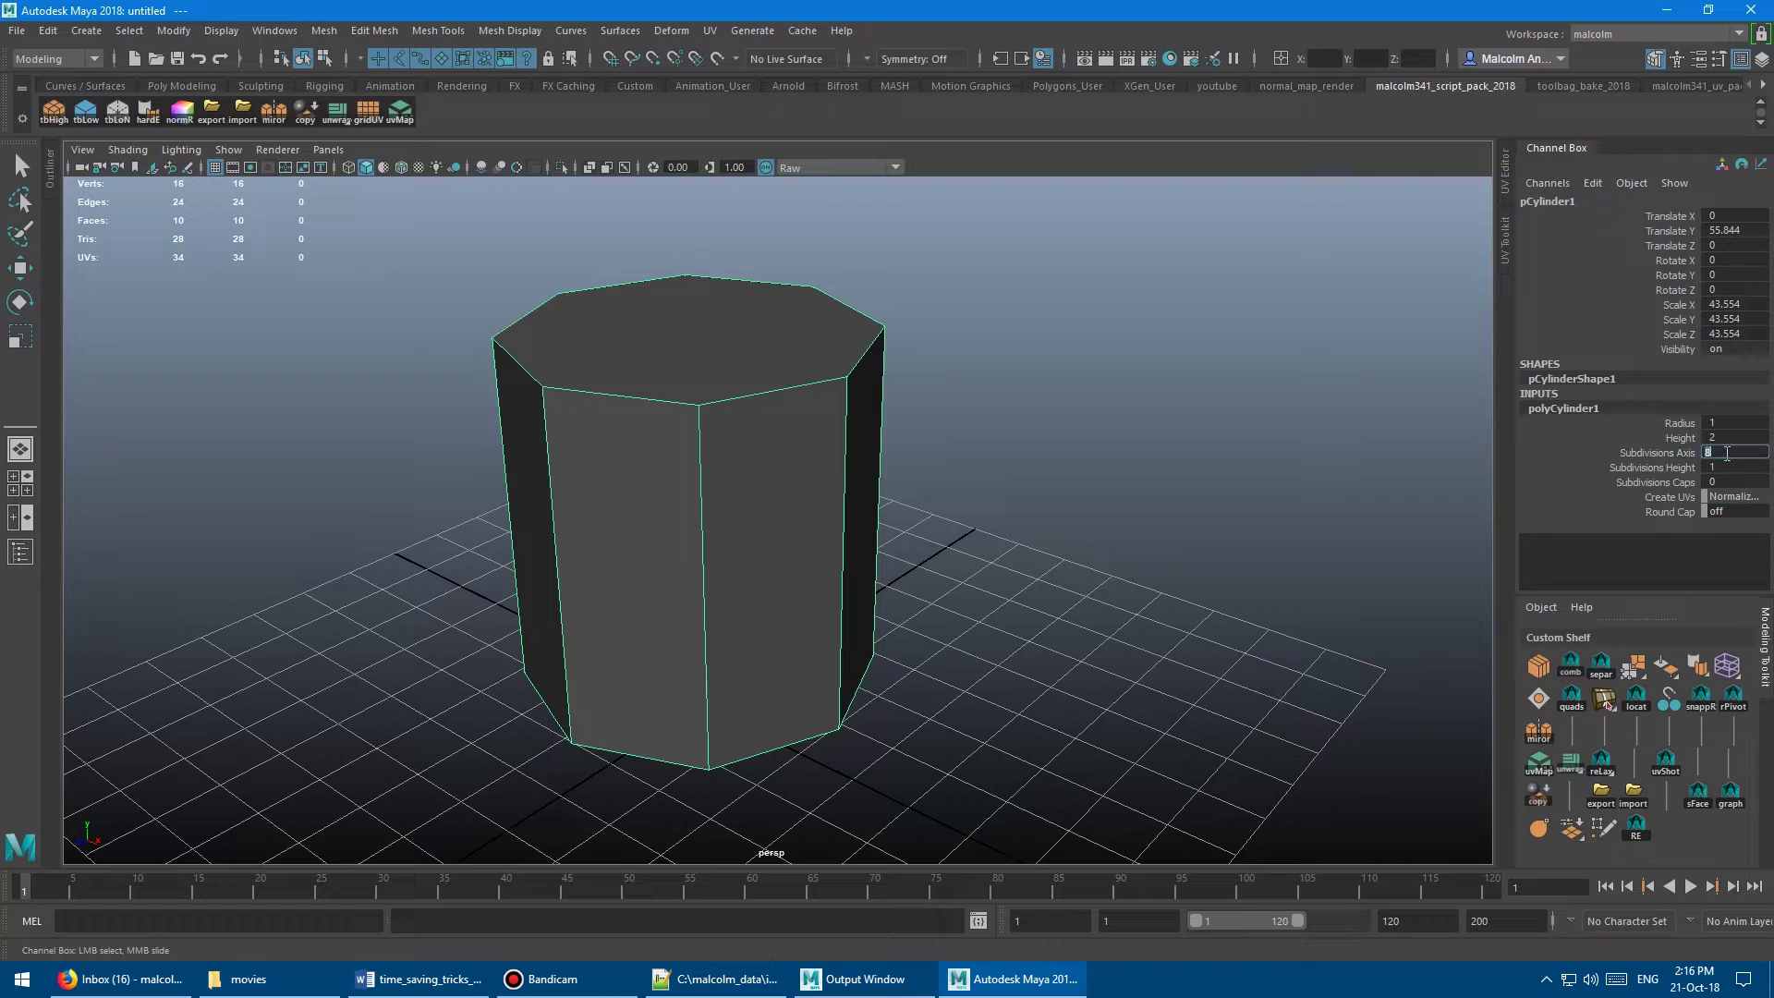
key("Return")
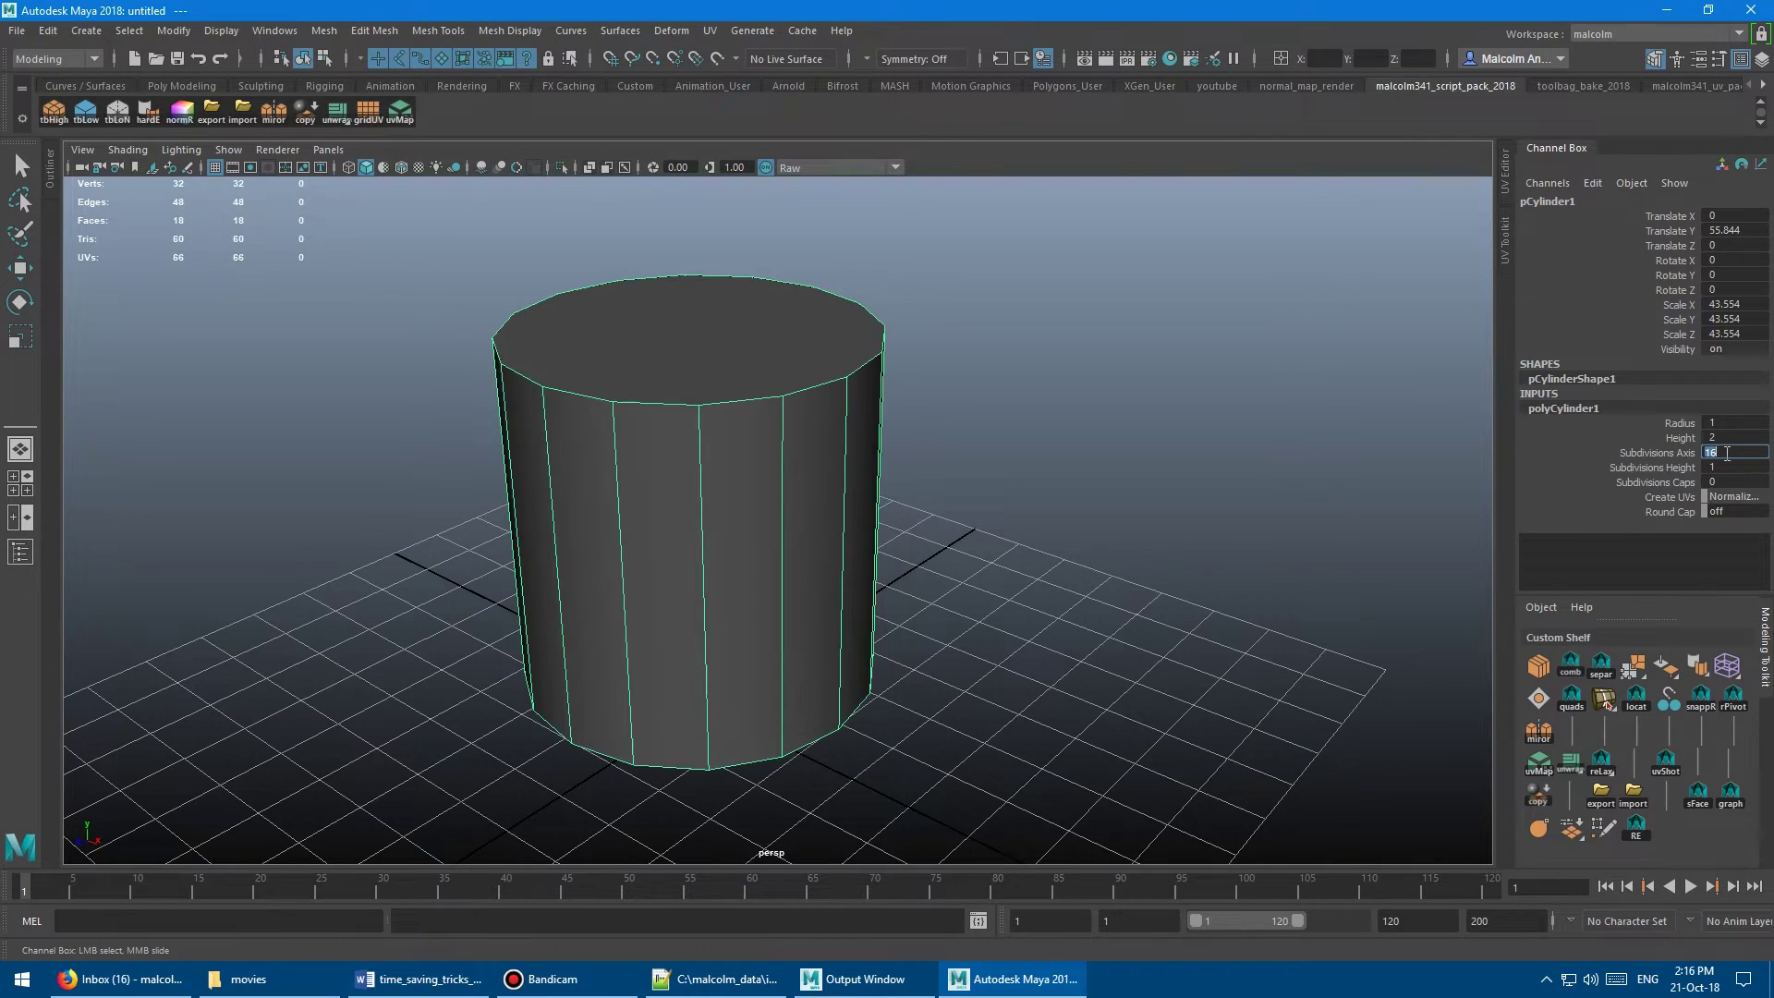
Try the cylinder's Subdivisions Caps at 1 and return the value to 0
double_click(1733, 480)
type("1")
key("Return")
type("0")
key("Return")
Show the cylinder's input attributes directly in the viewport with the Show Manipulator tool and try adjusting Subdivisions Axis interactively
mouse_move(918, 383)
left_mouse_down("alt")
mouse_move(811, 364)
mouse_move(933, 370)
left_mouse_up("alt")
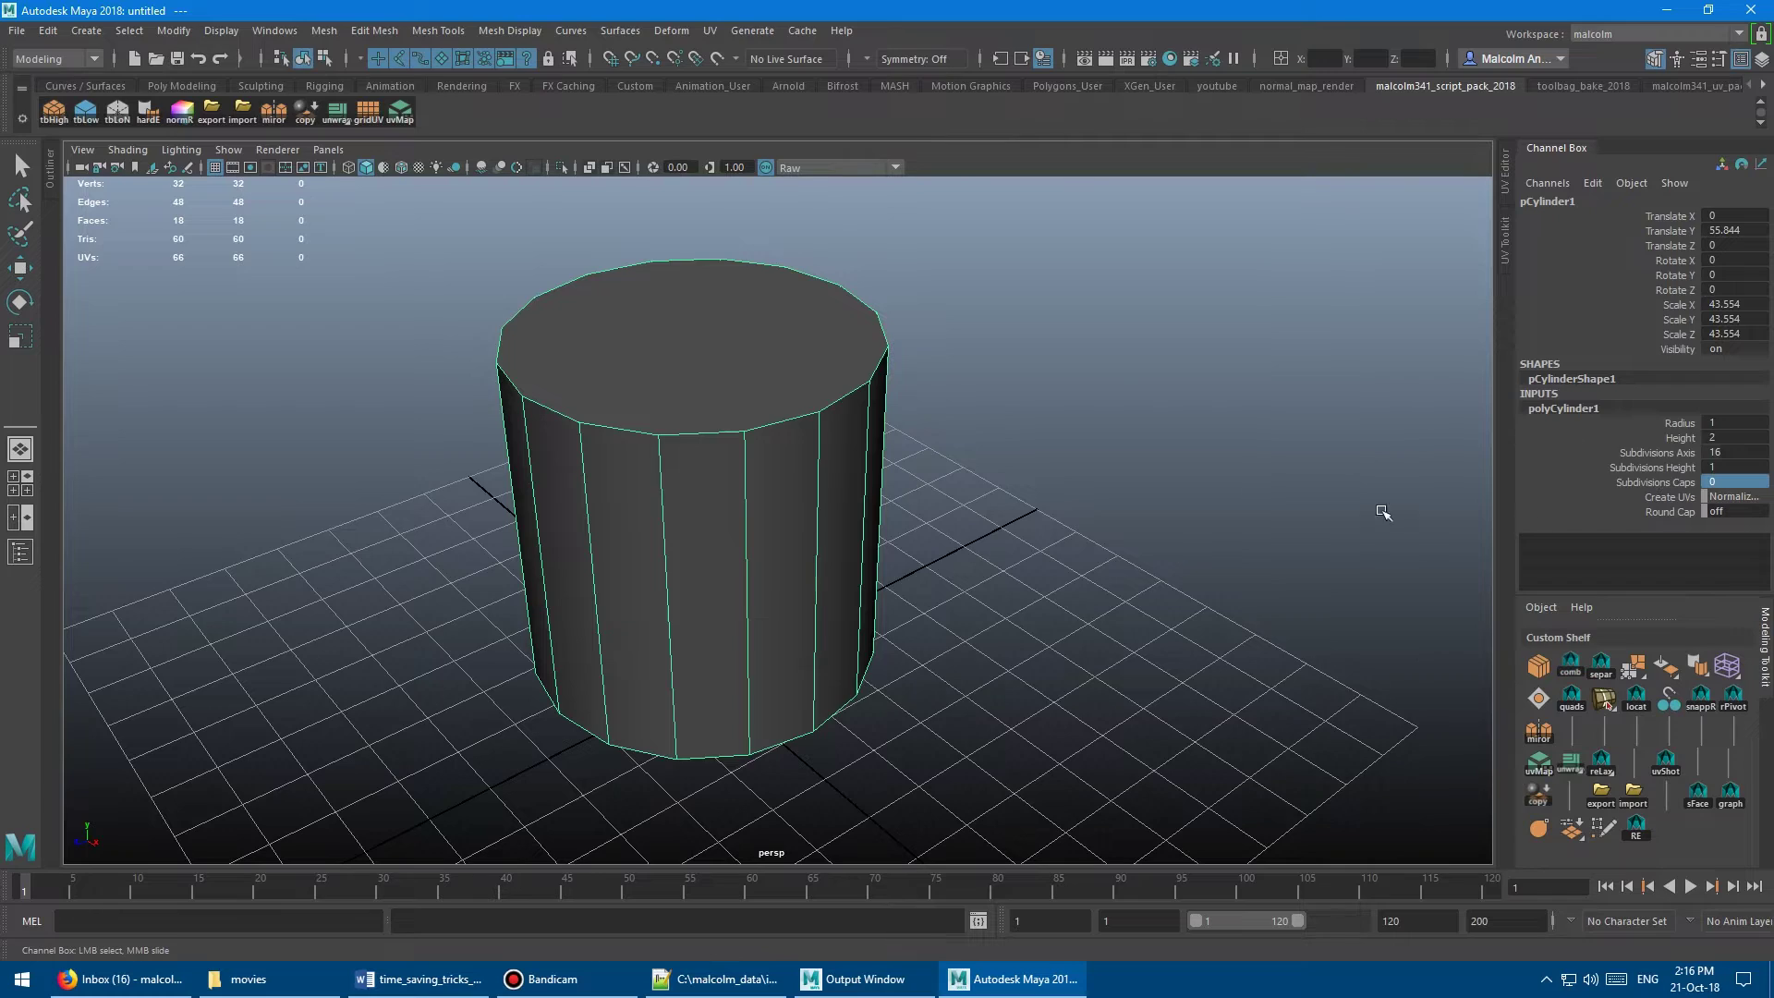
key("w")
left_click_drag(673, 309, 605, 372, "alt")
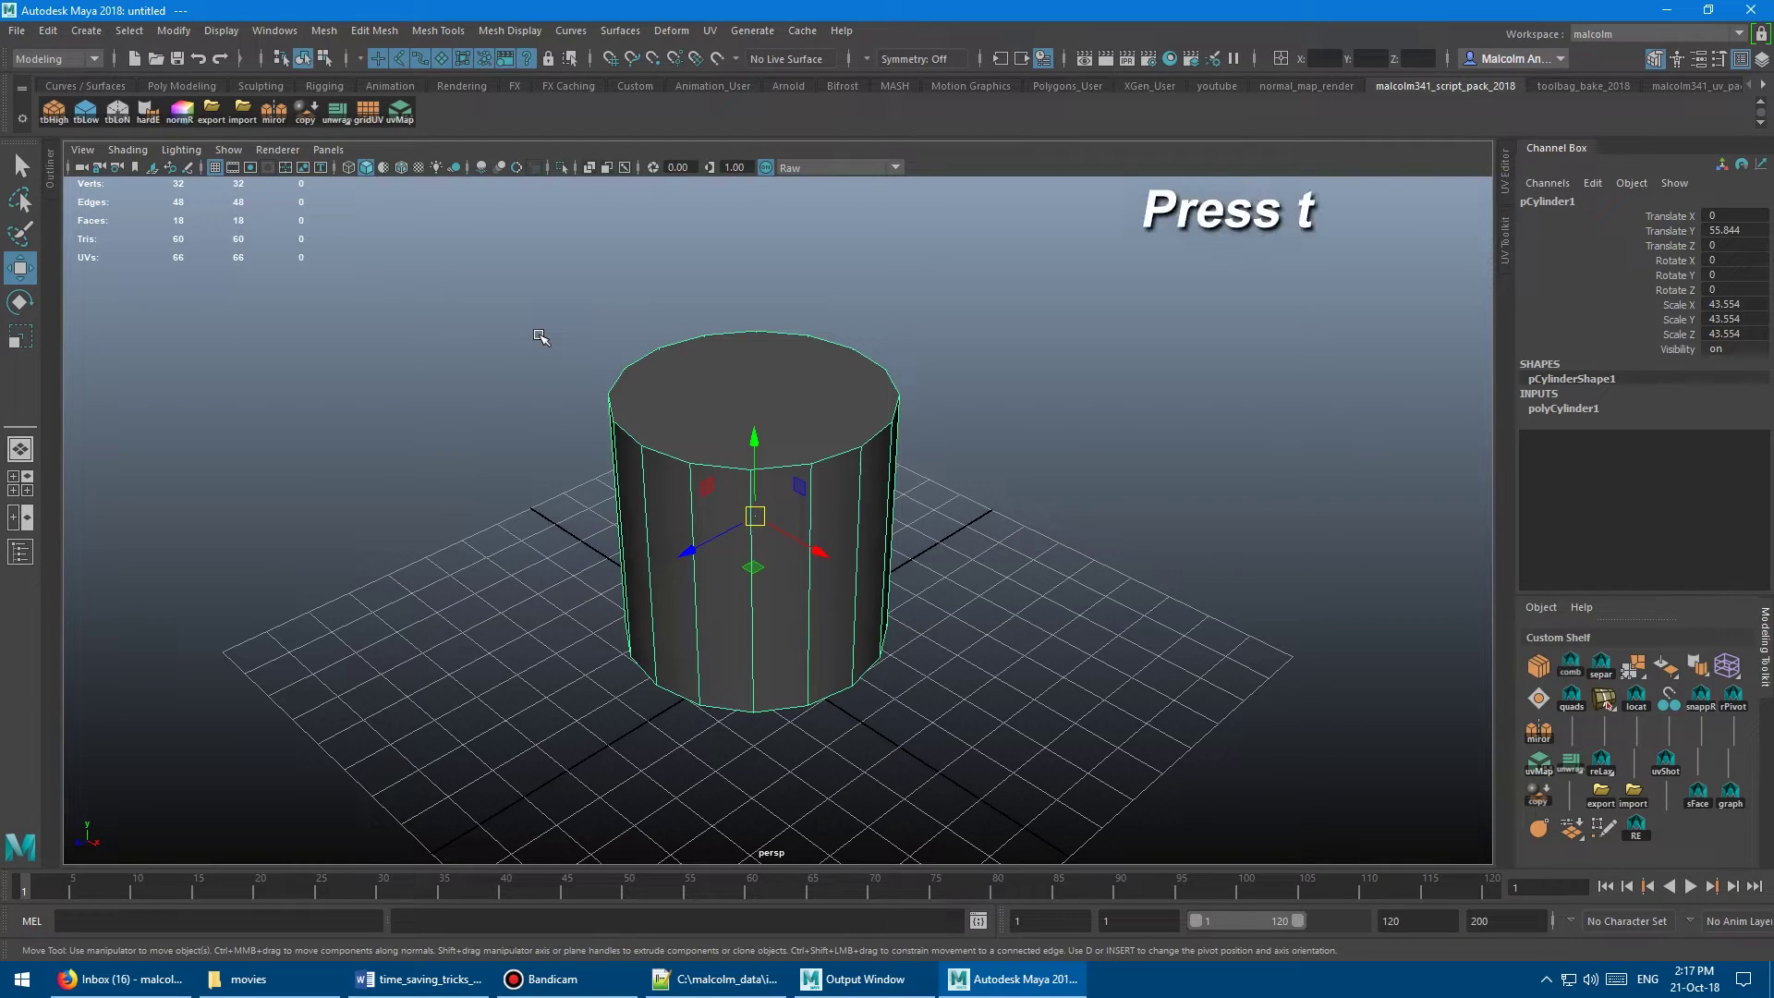
key("t")
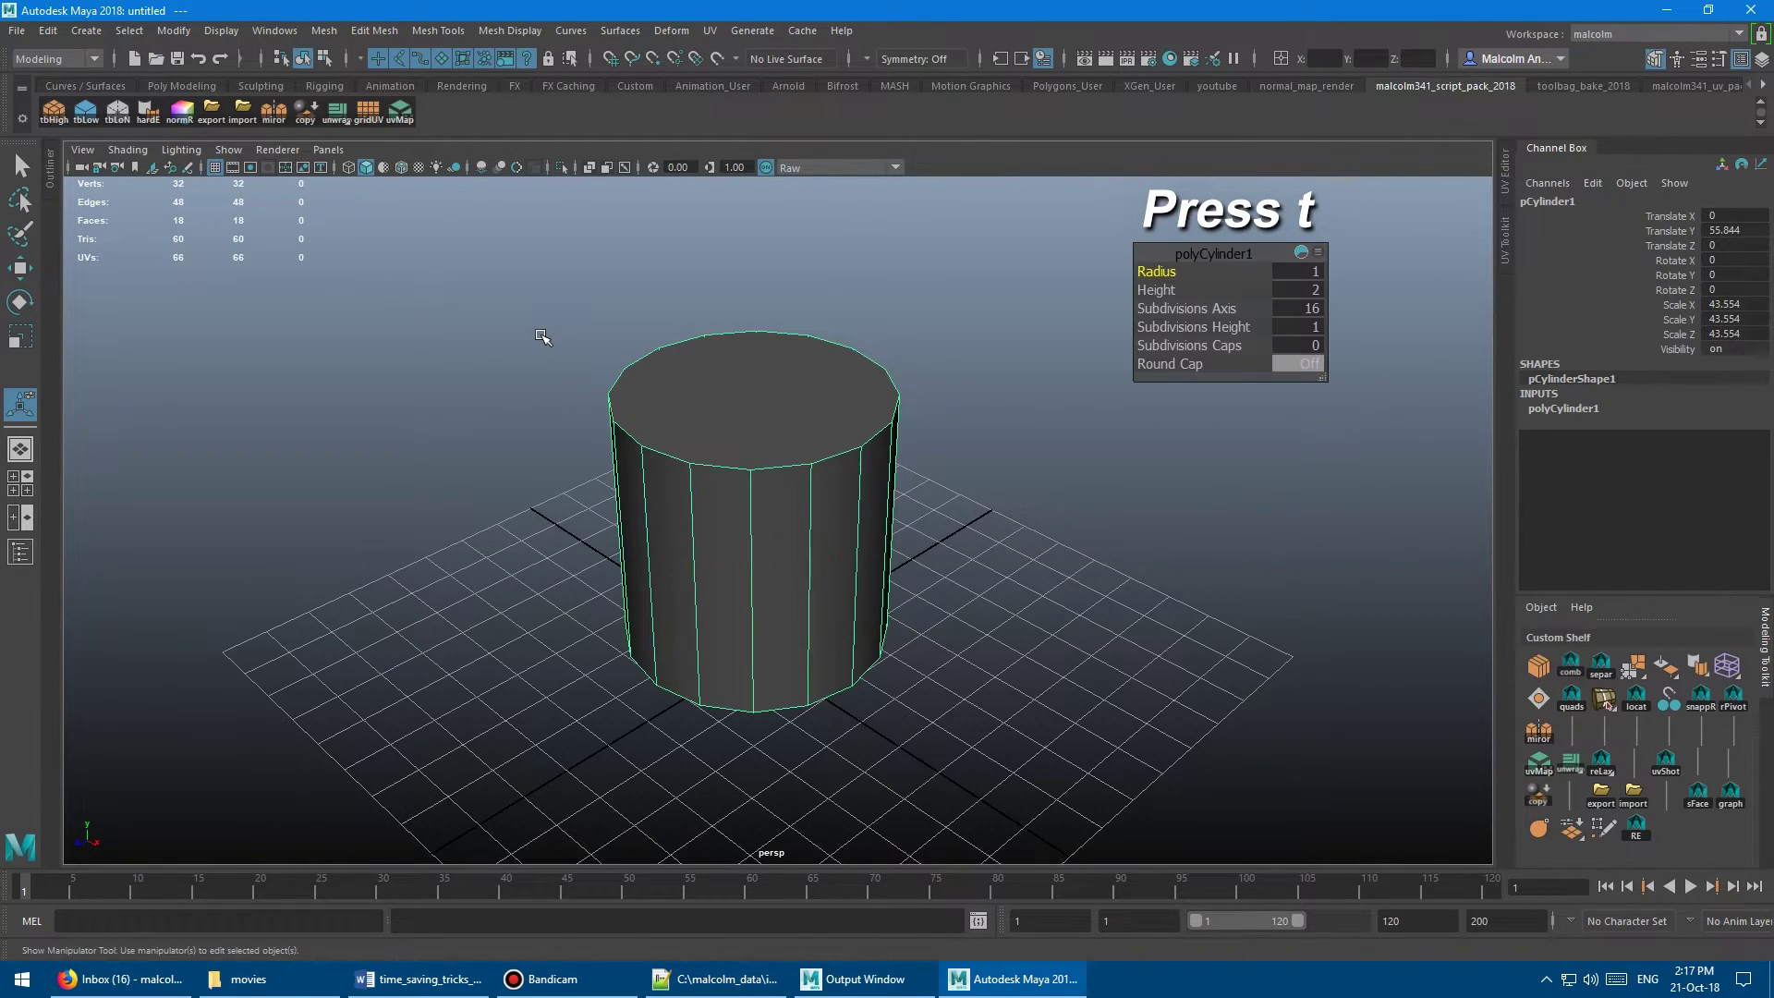
left_click(1186, 308)
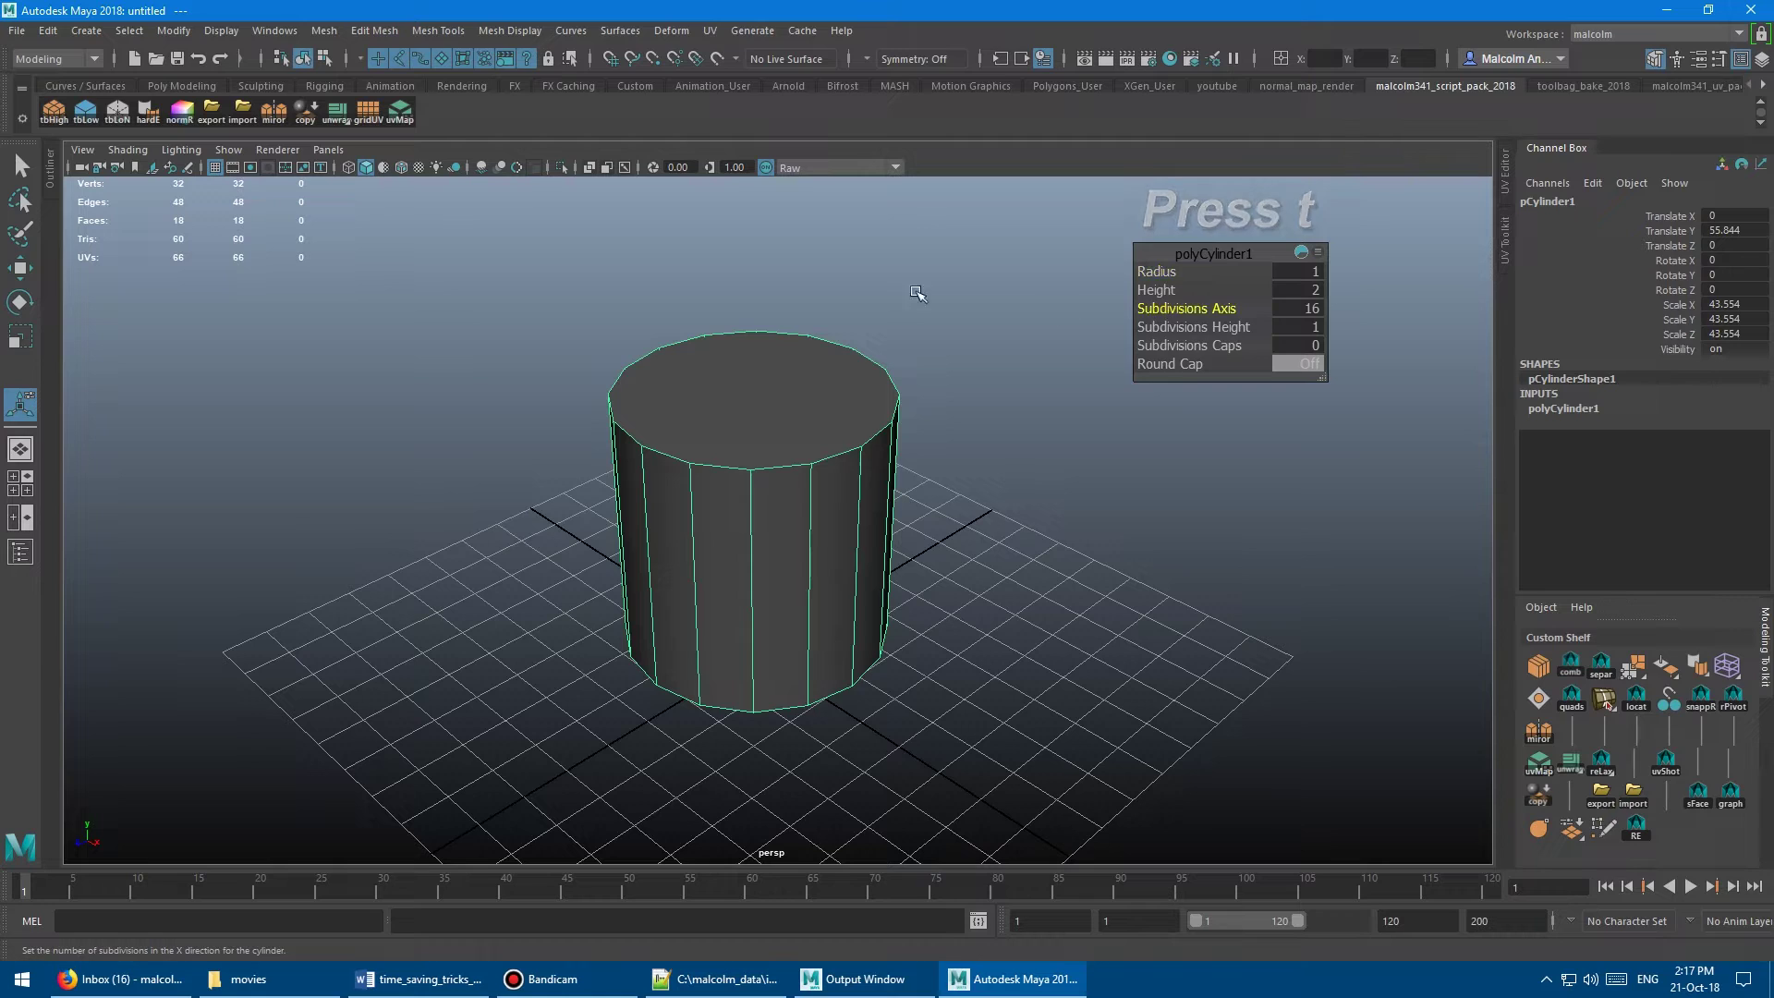
middle_click_drag(924, 277, 847, 287)
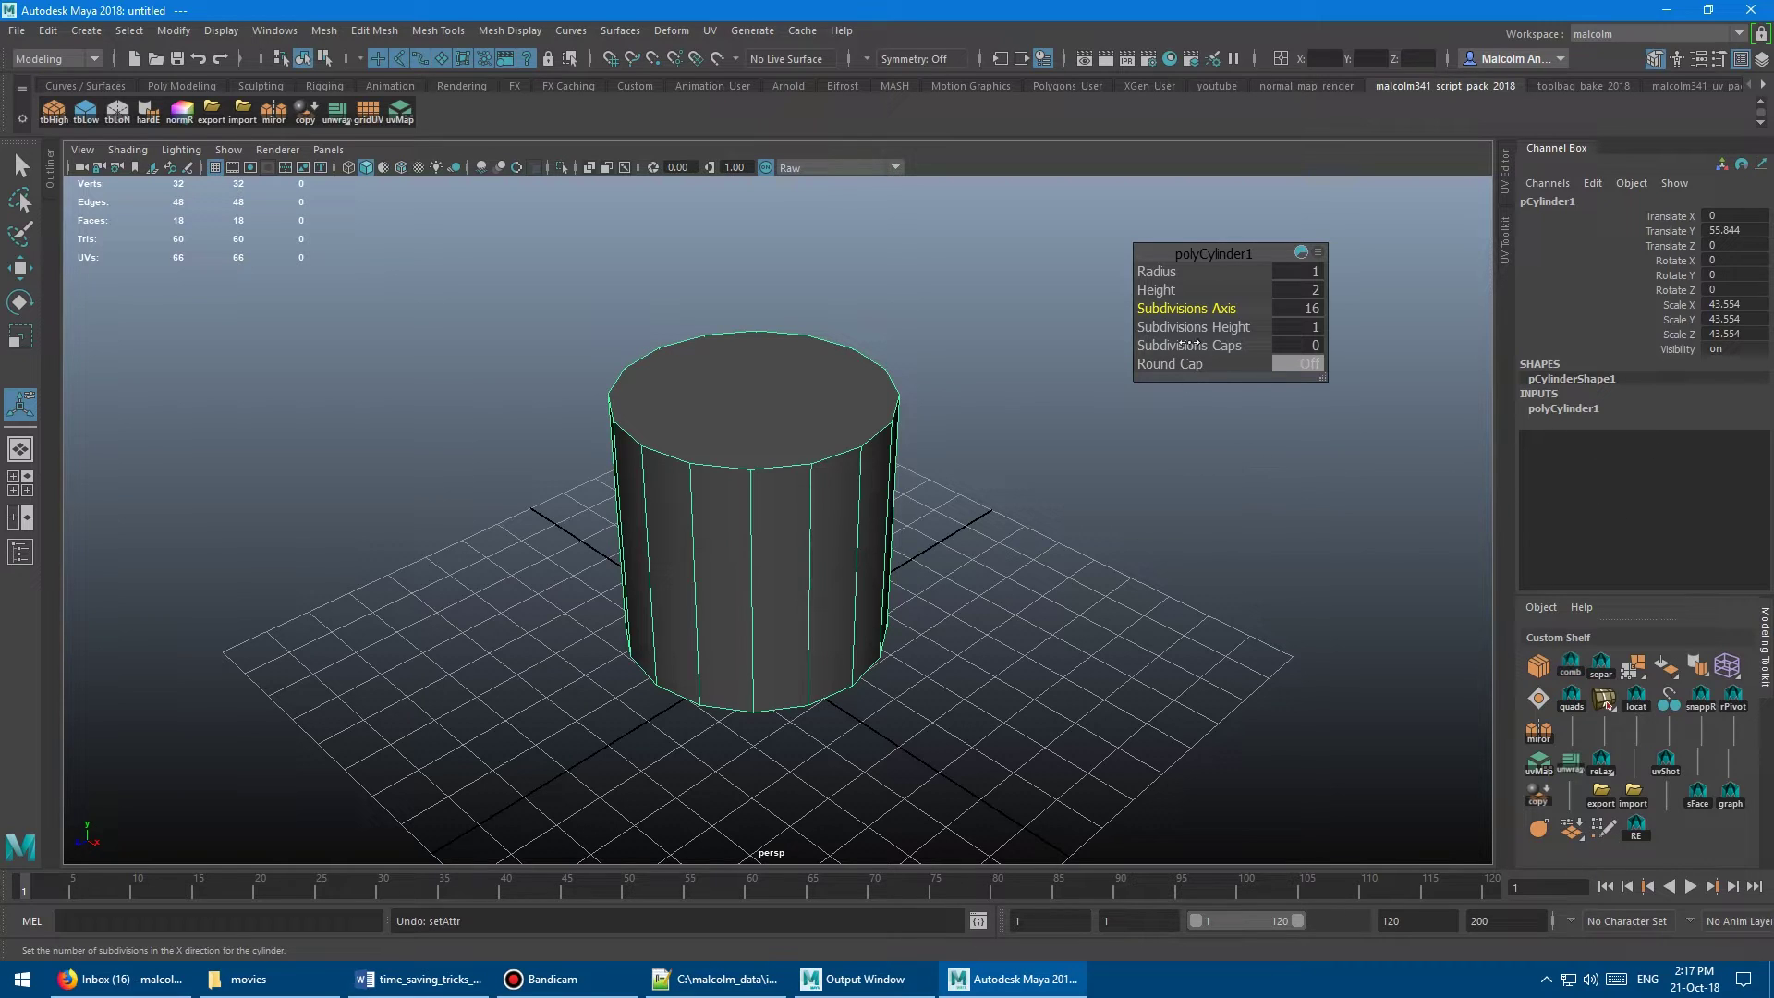
Adjust the cylinder interactively in the viewport to Subdivisions Height 5, Subdivisions Axis 14 and Subdivisions Caps 5
left_click(1196, 326)
middle_click_drag(1220, 326, 998, 320)
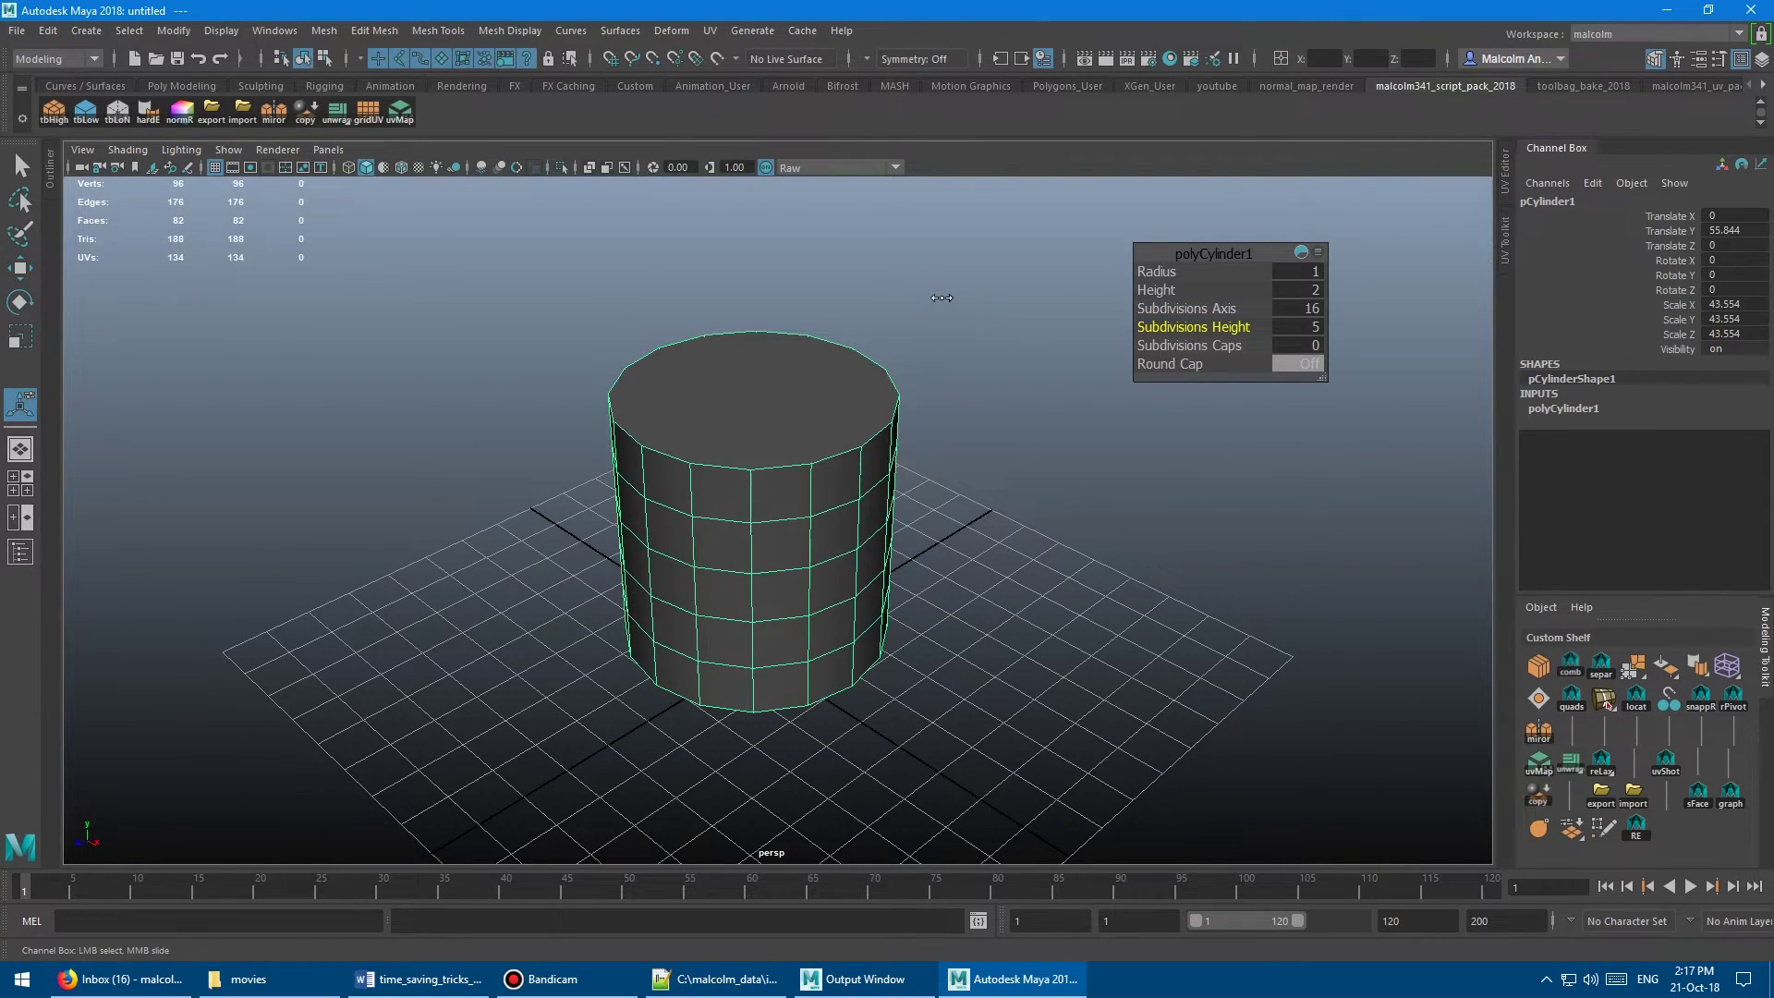
left_click(1174, 307)
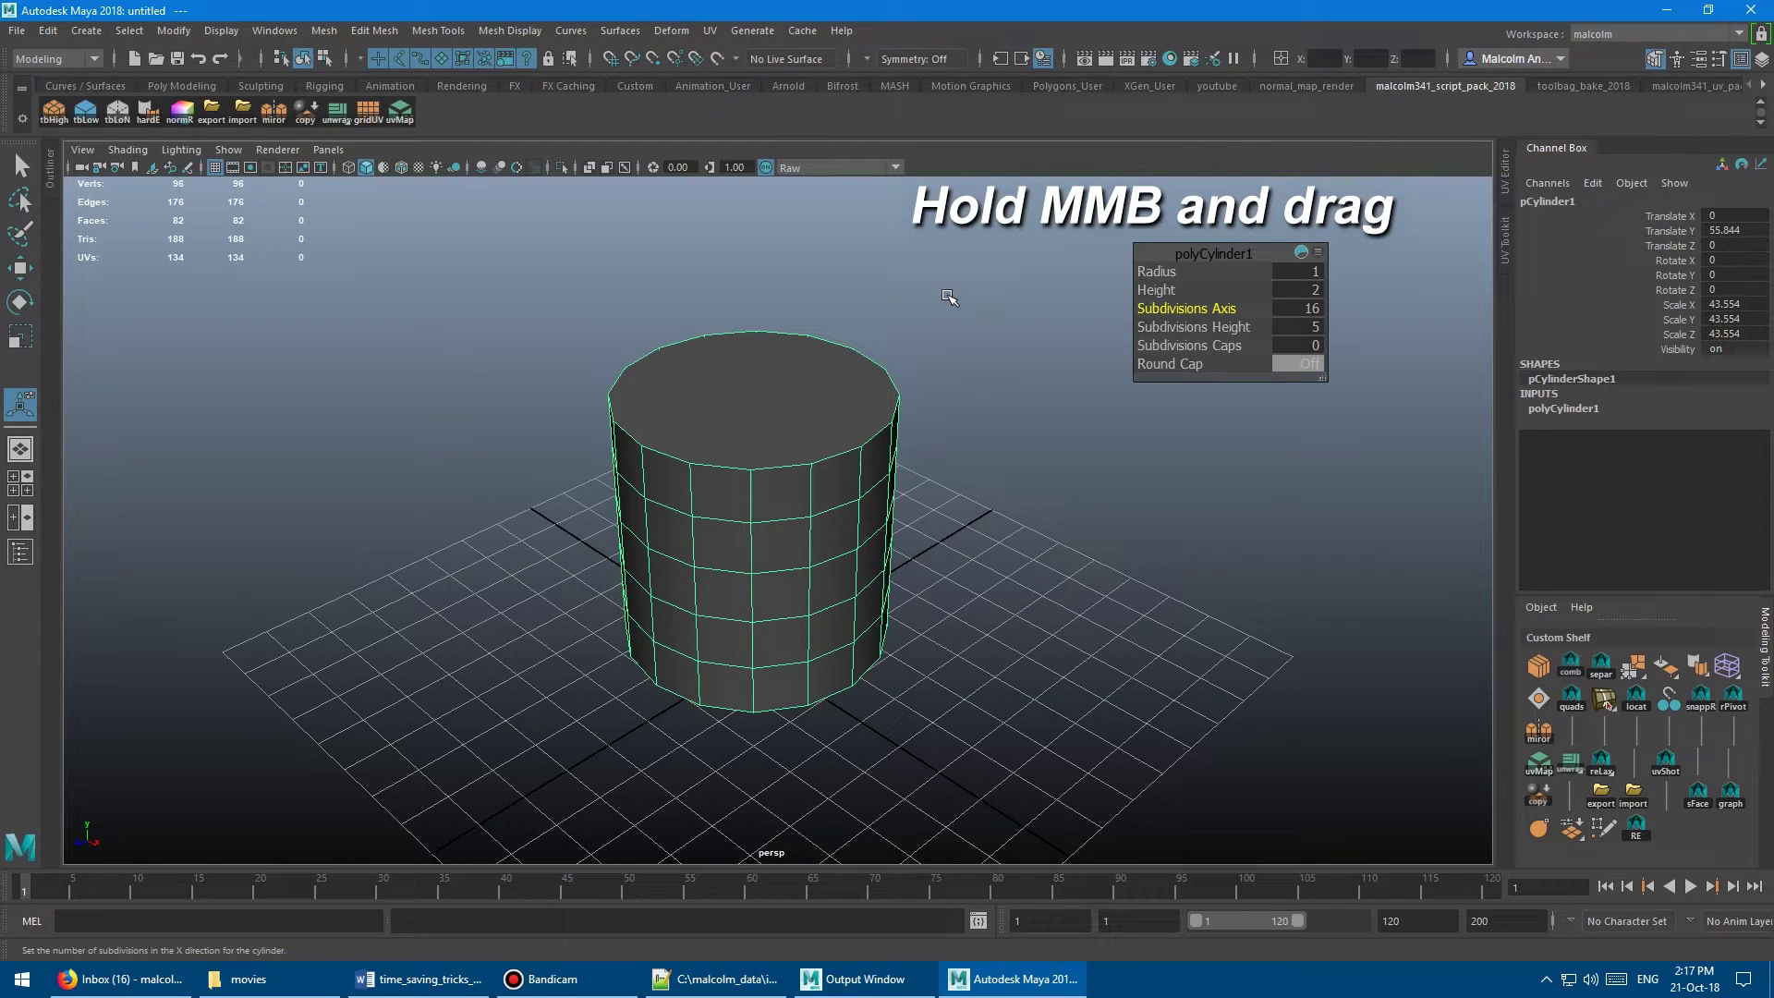
mouse_move(948, 297)
middle_mouse_down()
mouse_move(994, 295)
mouse_move(885, 292)
mouse_move(977, 315)
mouse_move(891, 321)
mouse_move(936, 324)
middle_mouse_up()
key("Down")
key("Down")
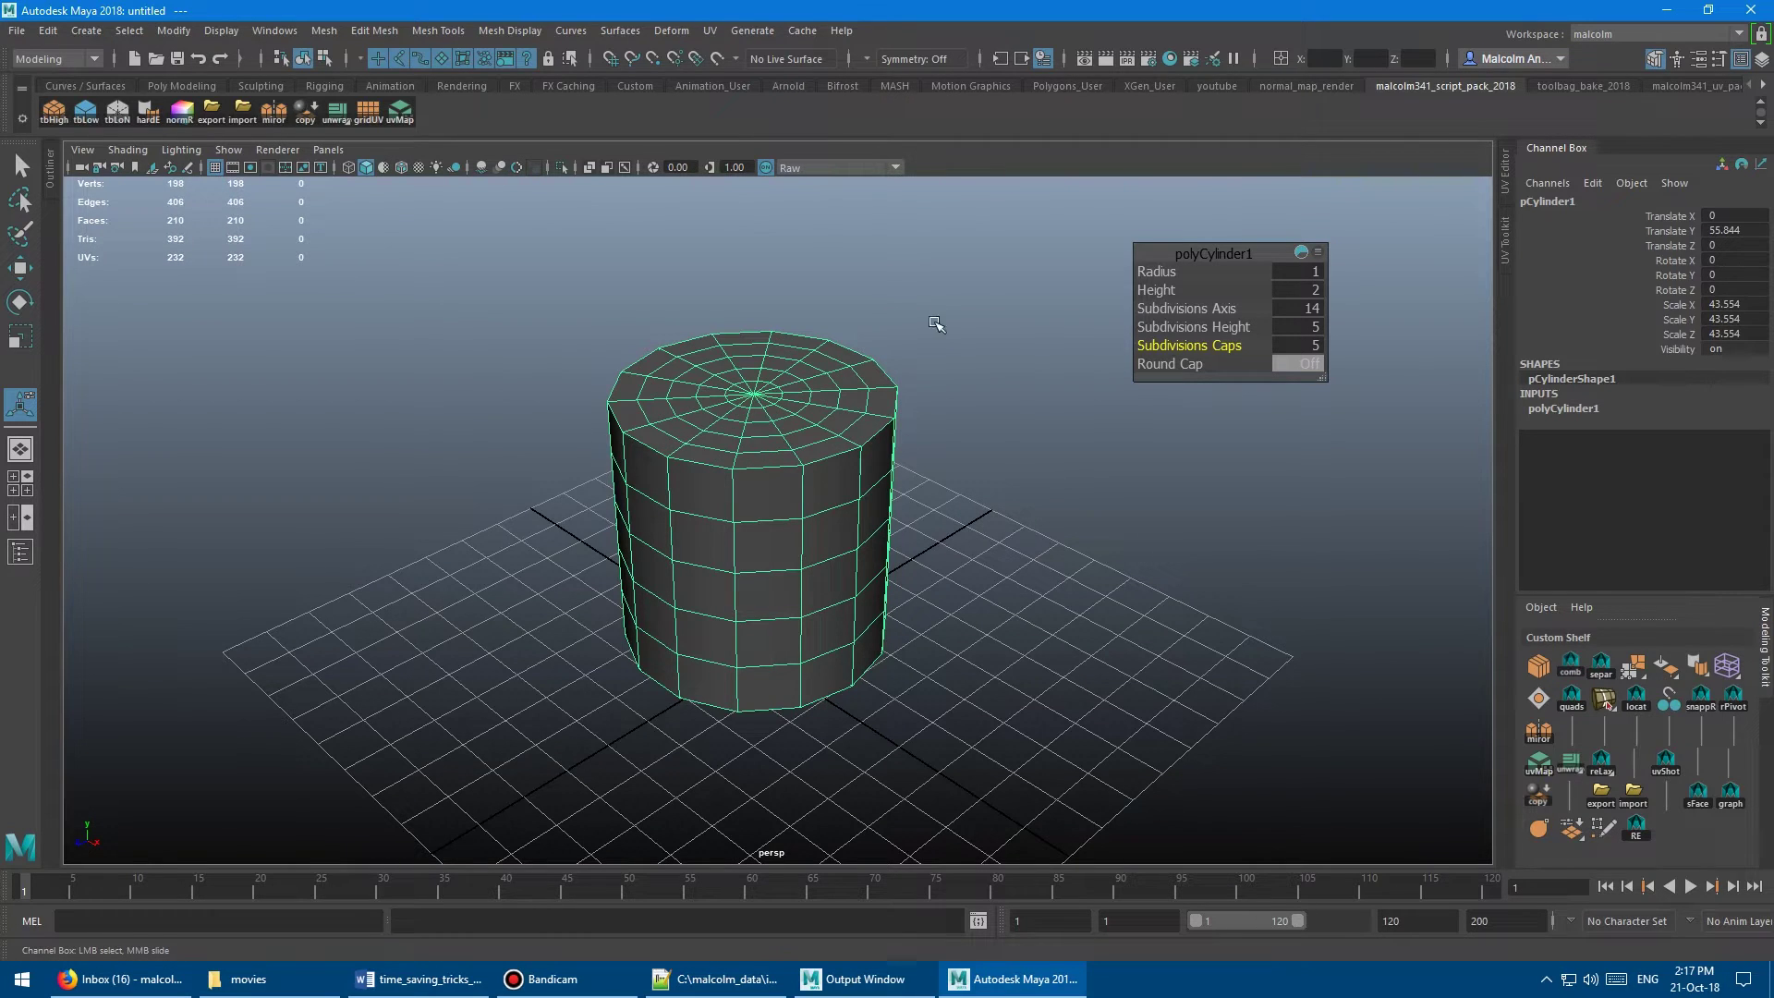
Deselect and reselect the cylinder to check whether its in-view attributes come back
left_click(987, 405)
mouse_move(1034, 448)
left_mouse_down("alt")
mouse_move(994, 463)
mouse_move(1012, 459)
left_mouse_up("alt")
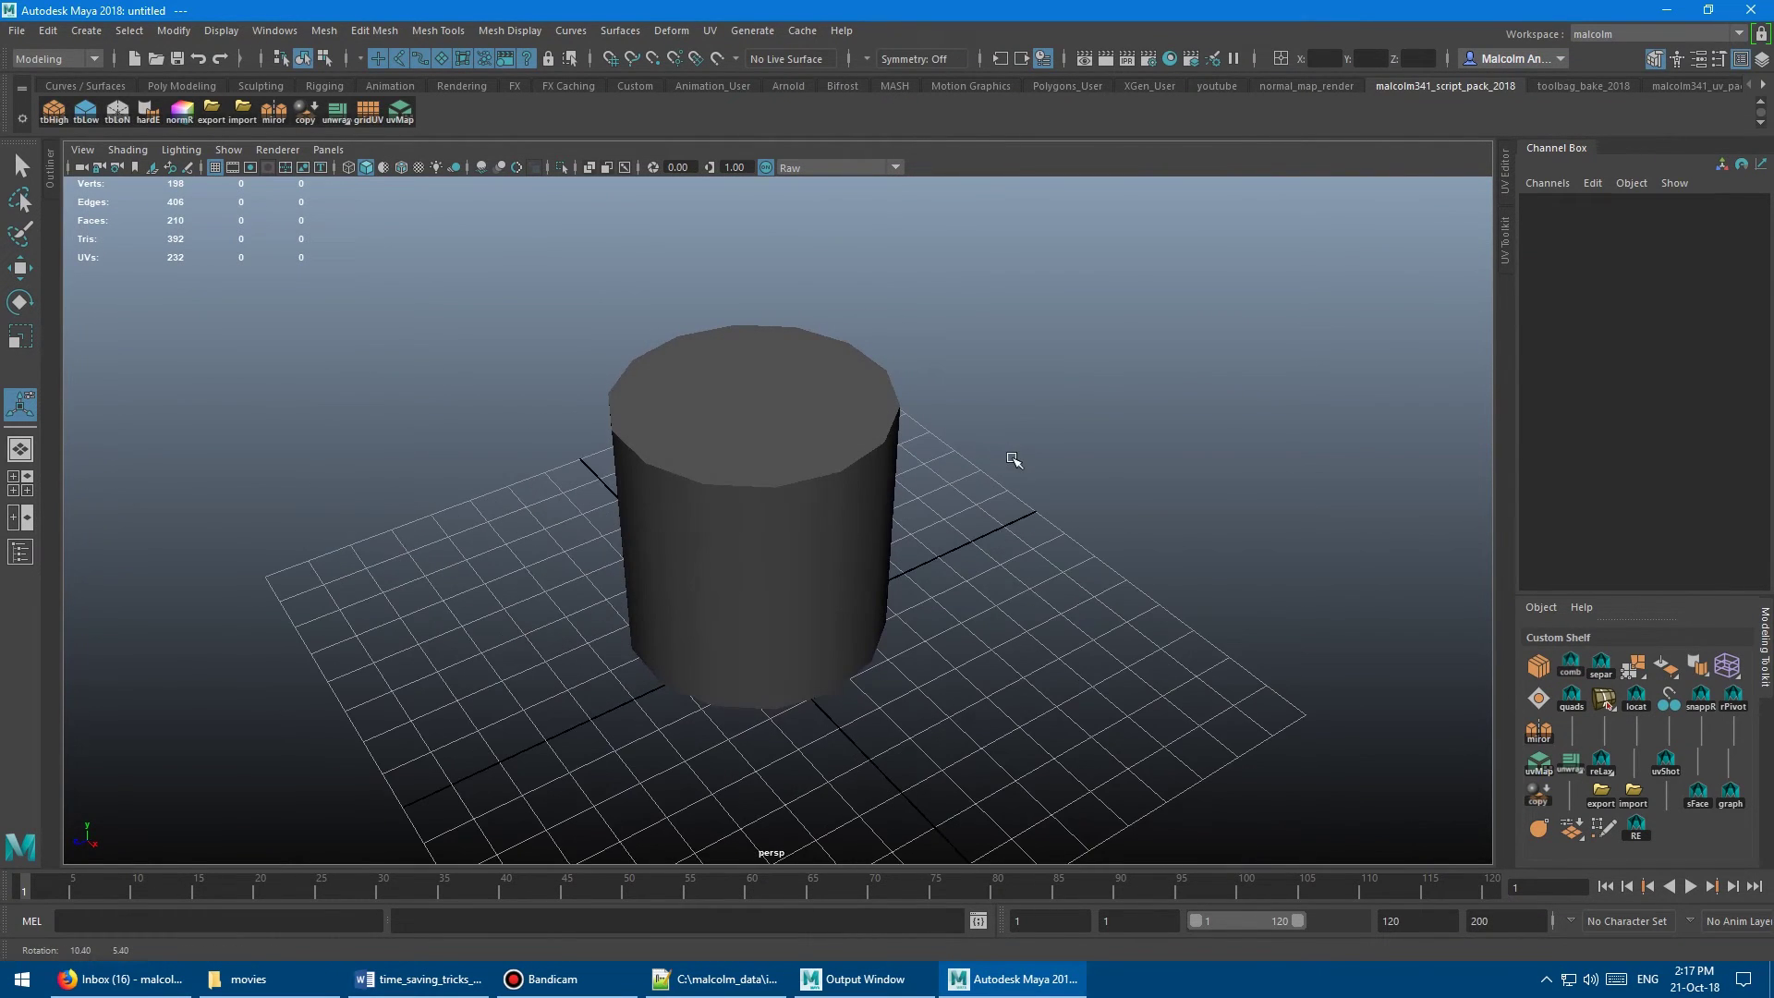
left_click(834, 433)
left_click_drag(767, 386, 705, 384, "alt")
right_click_drag(705, 384, 785, 388, "alt")
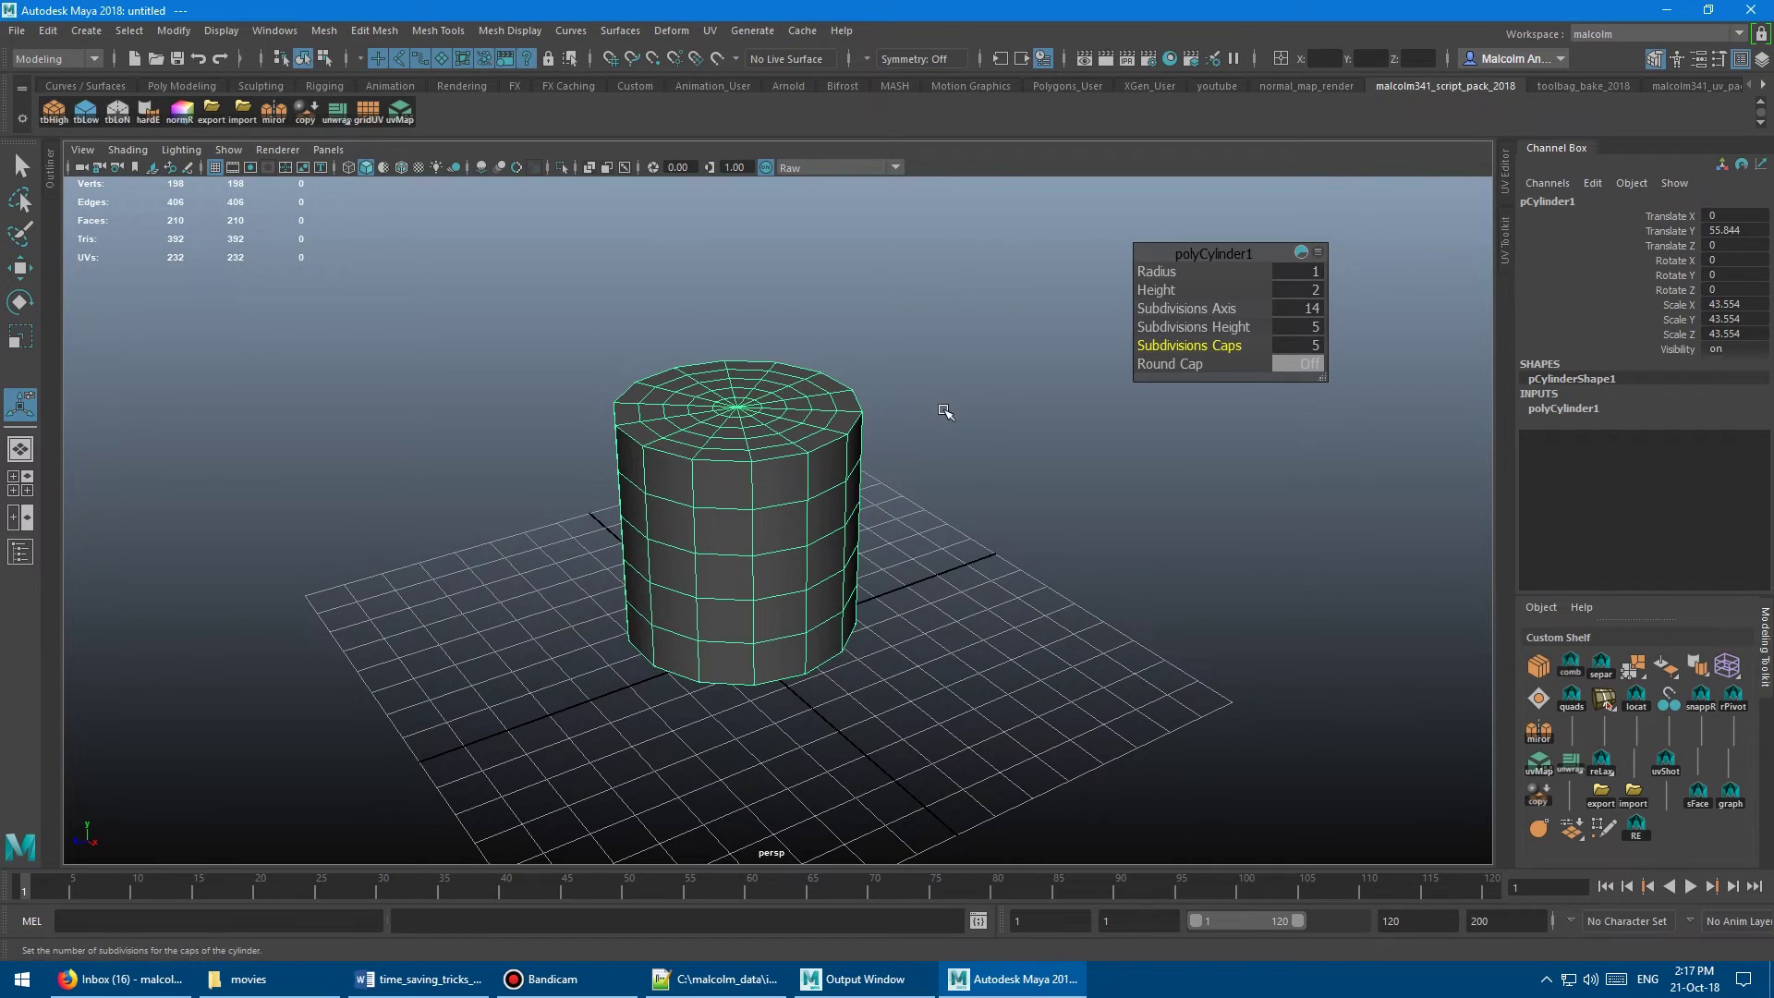
left_click(928, 407)
left_click(828, 424)
Move the cylinder to about -25.07 in X and -1.714 in Z, and bring its in-view attributes back up
key("w")
left_click_drag(970, 427, 915, 397, "alt")
left_click_drag(711, 555, 763, 365, "alt")
left_click(762, 365)
mouse_move(907, 356)
left_mouse_down("alt")
mouse_move(887, 364)
mouse_move(915, 353)
left_mouse_up("alt")
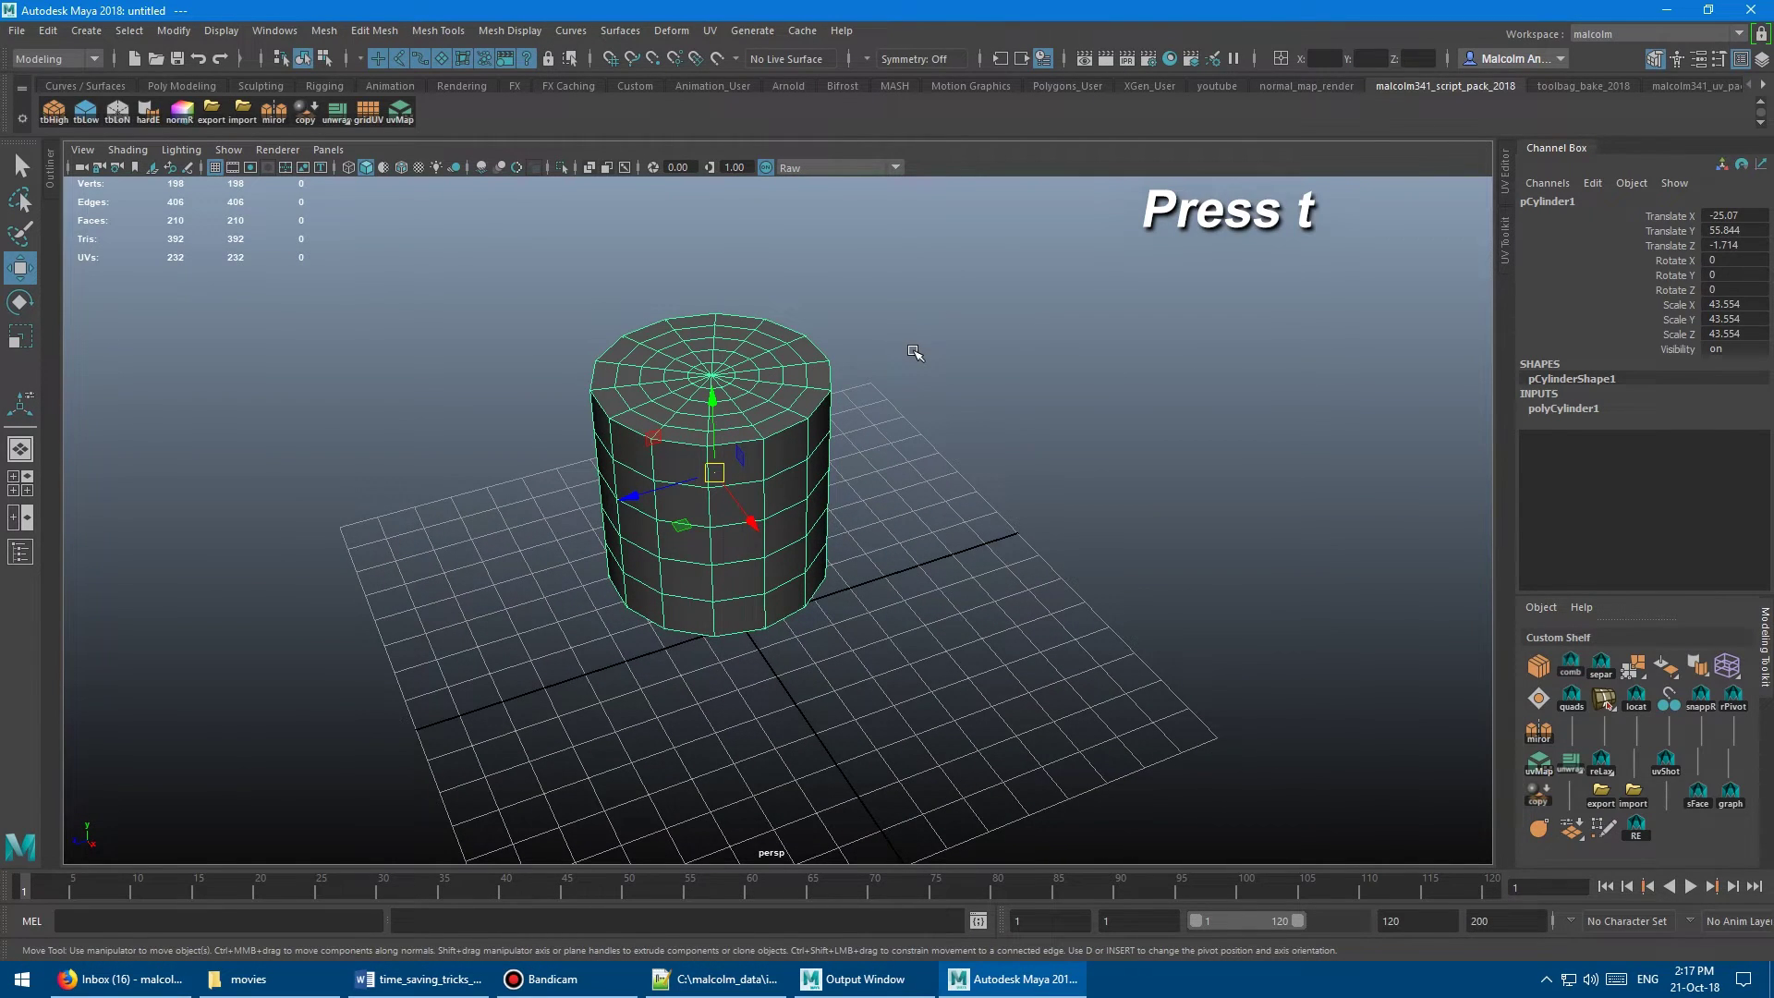
key("t")
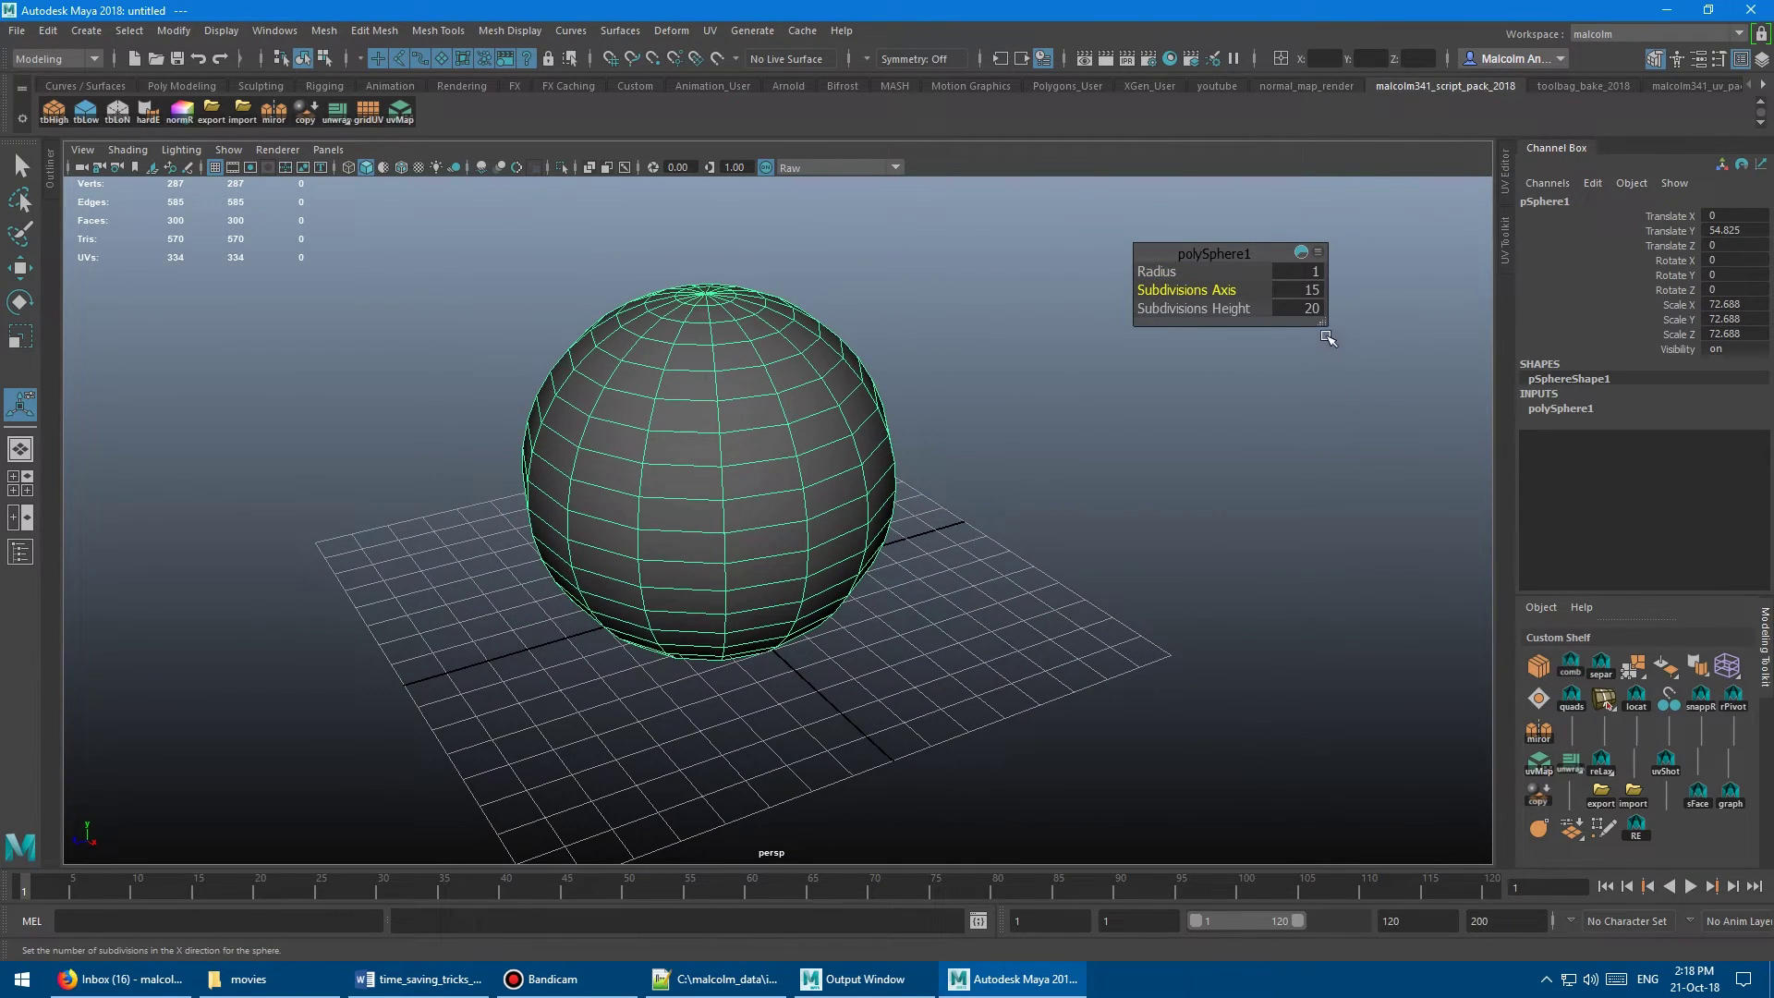
Enlarge the sphere's in-view attribute editor, move it closer to the sphere and shrink it to a compact size
left_click_drag(1320, 324, 1369, 404)
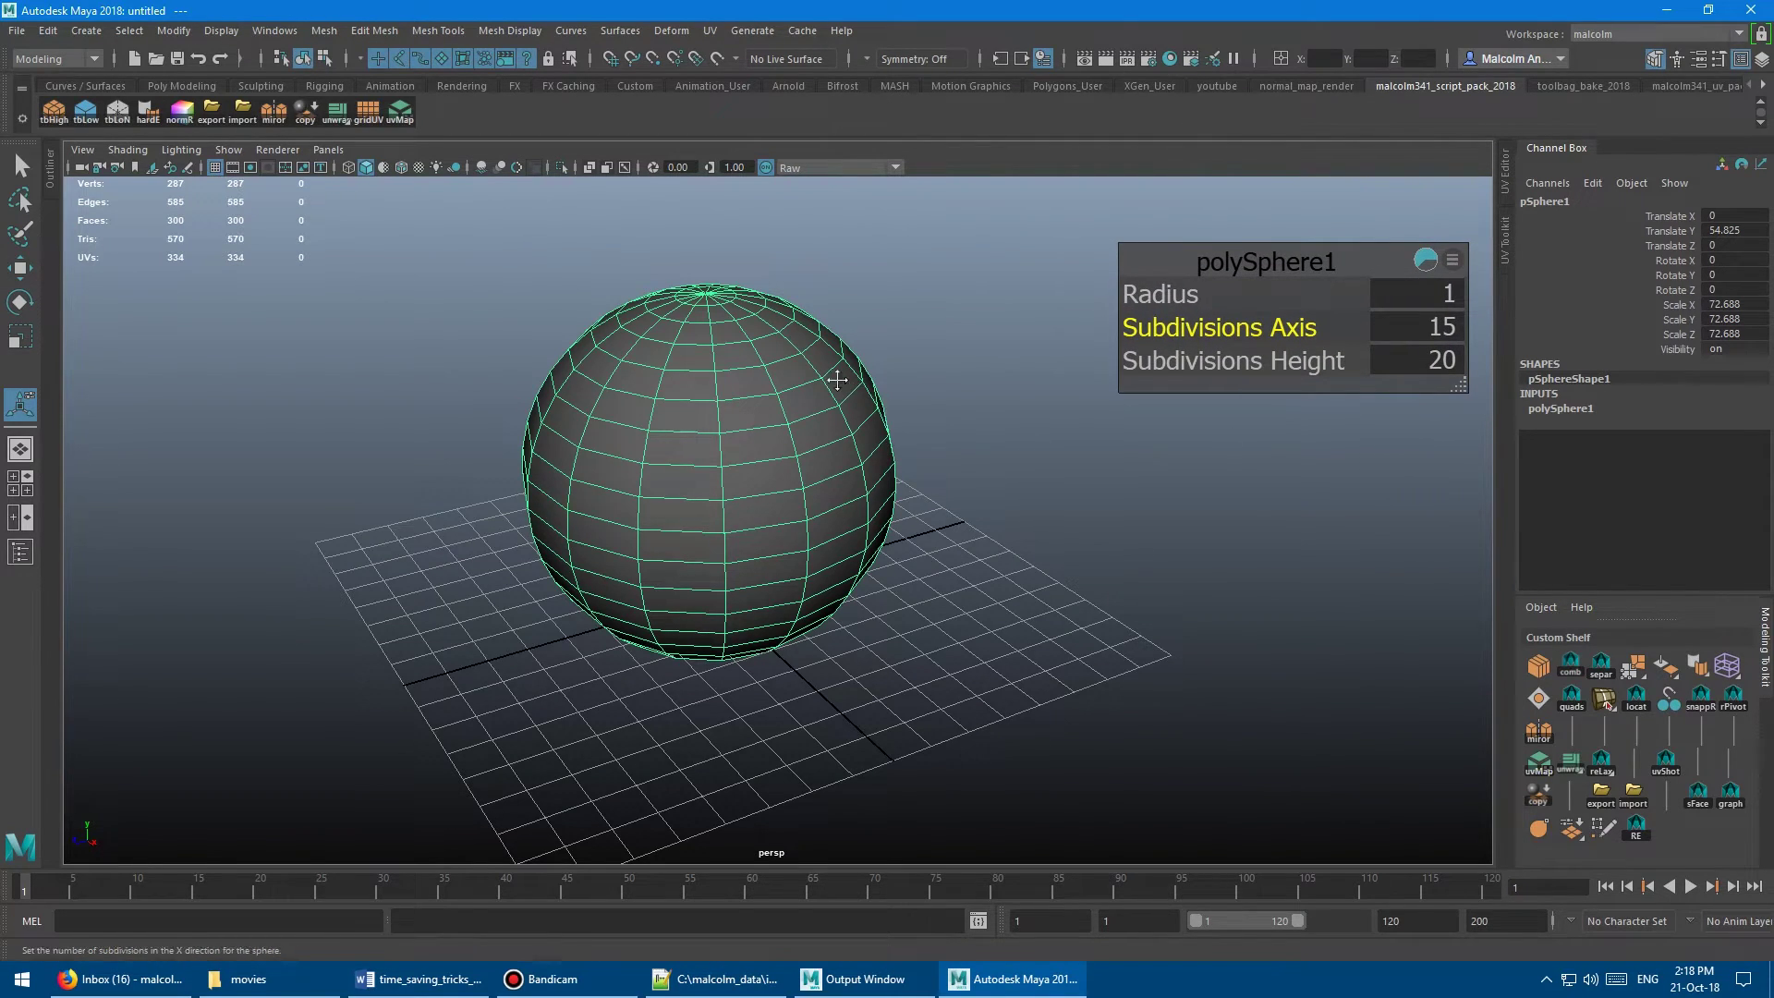
key("w")
middle_click_drag(836, 381, 804, 379, "alt")
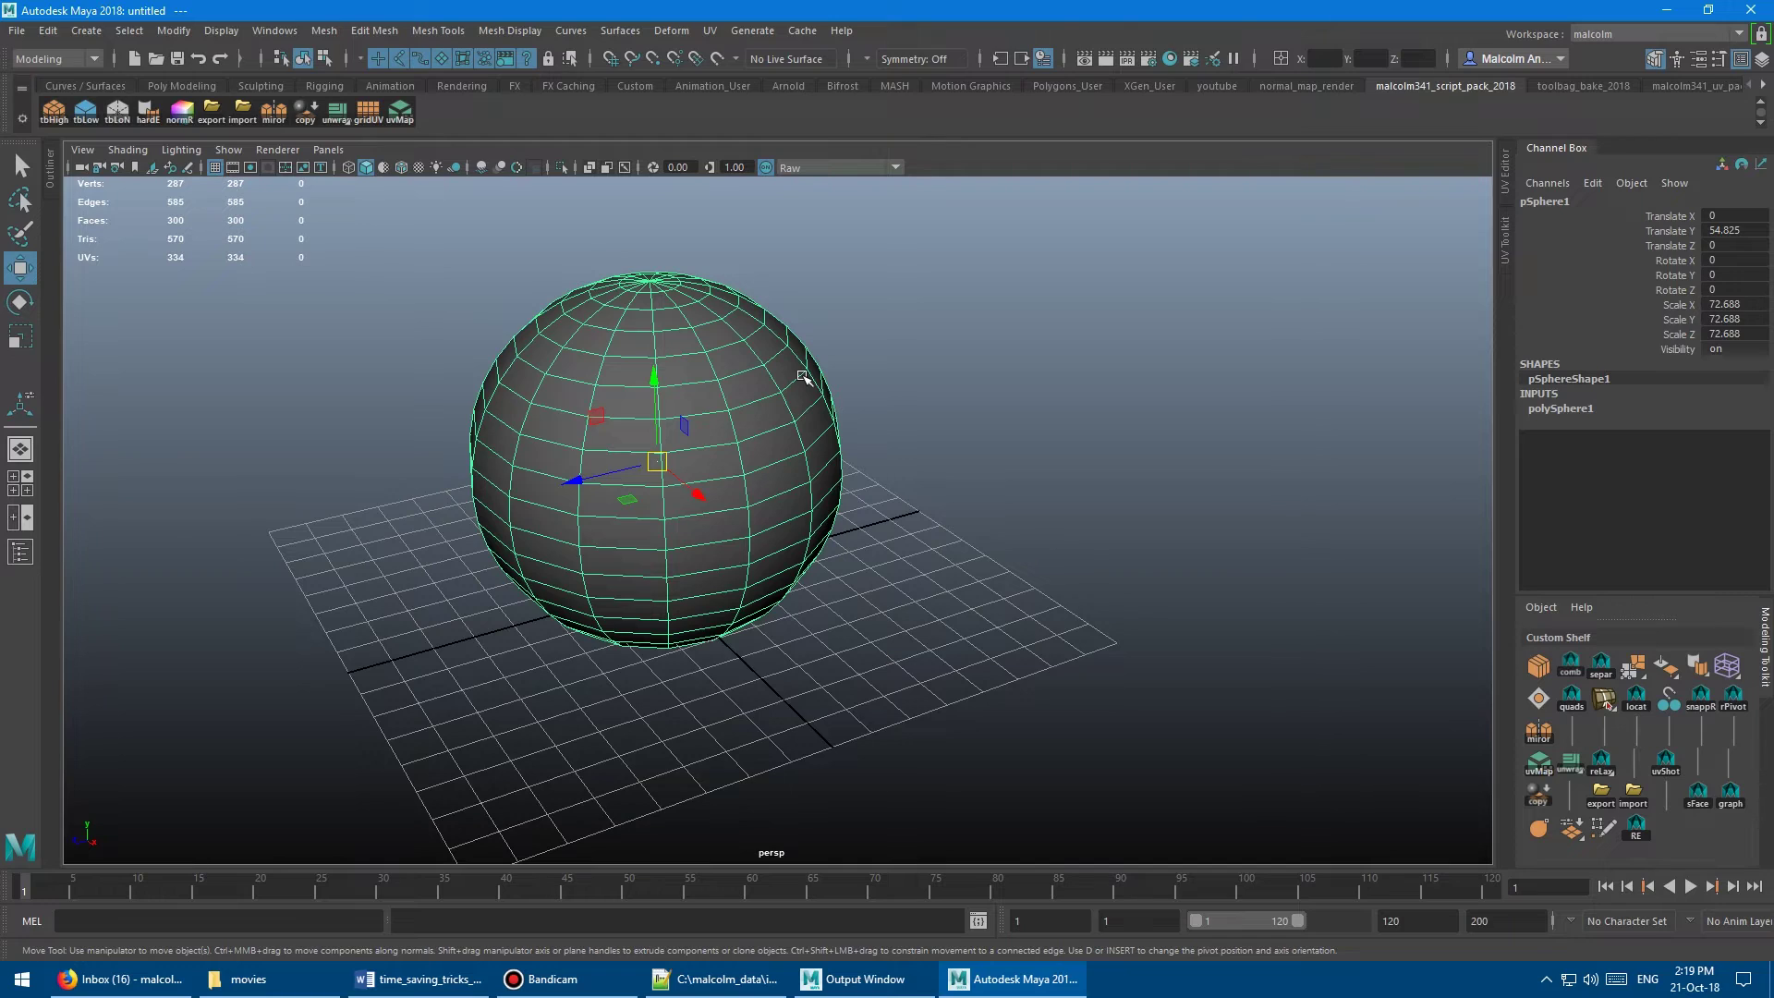
key("t")
left_click_drag(1285, 261, 1155, 240)
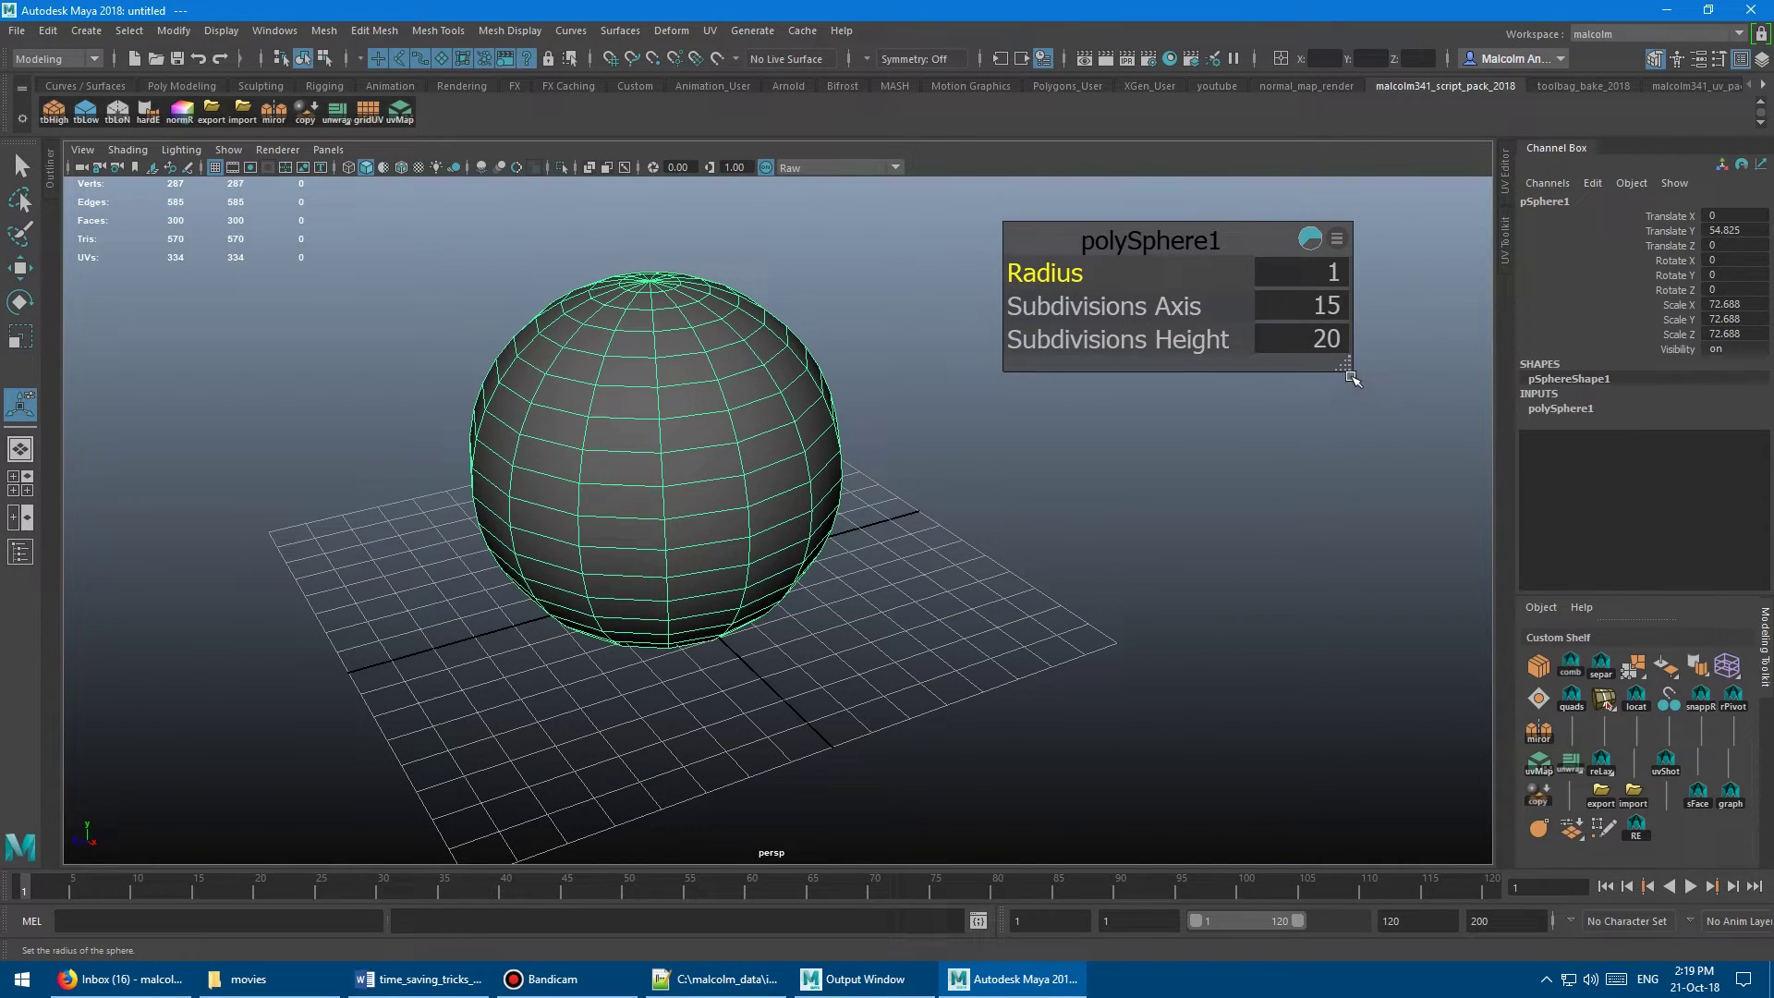
left_click_drag(1349, 372, 1190, 297)
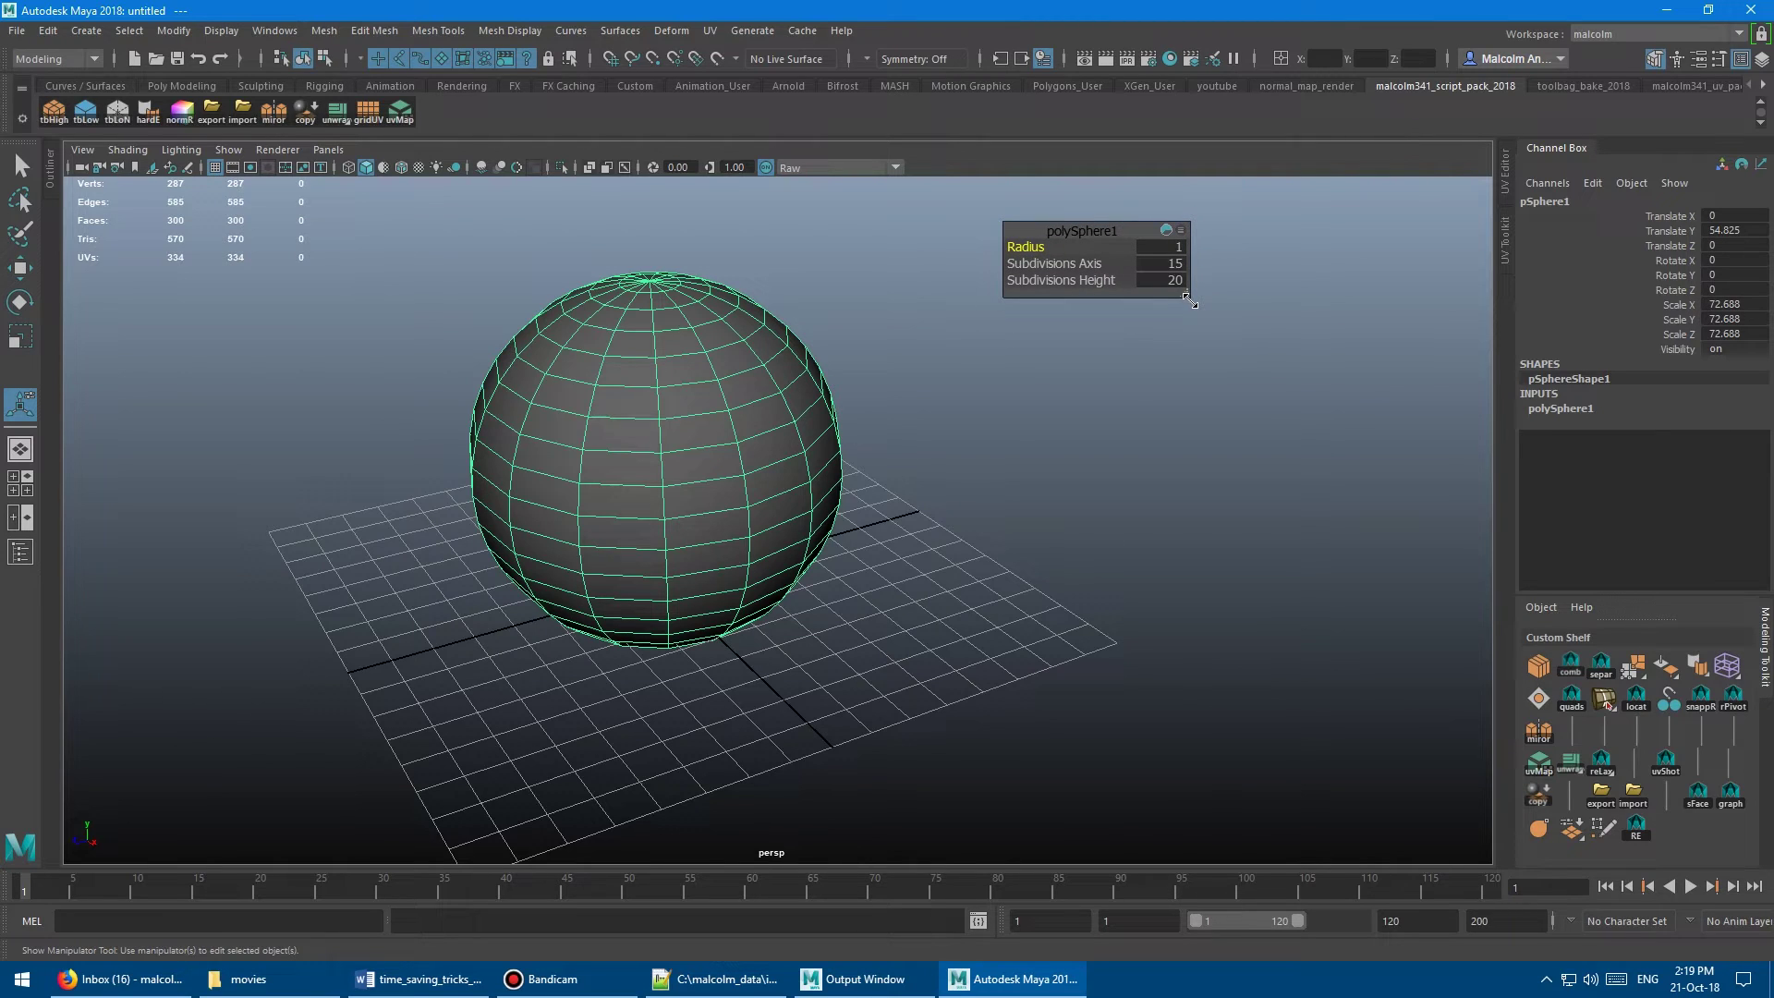
Extrude a patch of six faces on the sphere's upper right side with a Thickness of about 14.7
right_click_drag(792, 356, 756, 406)
left_click(756, 406)
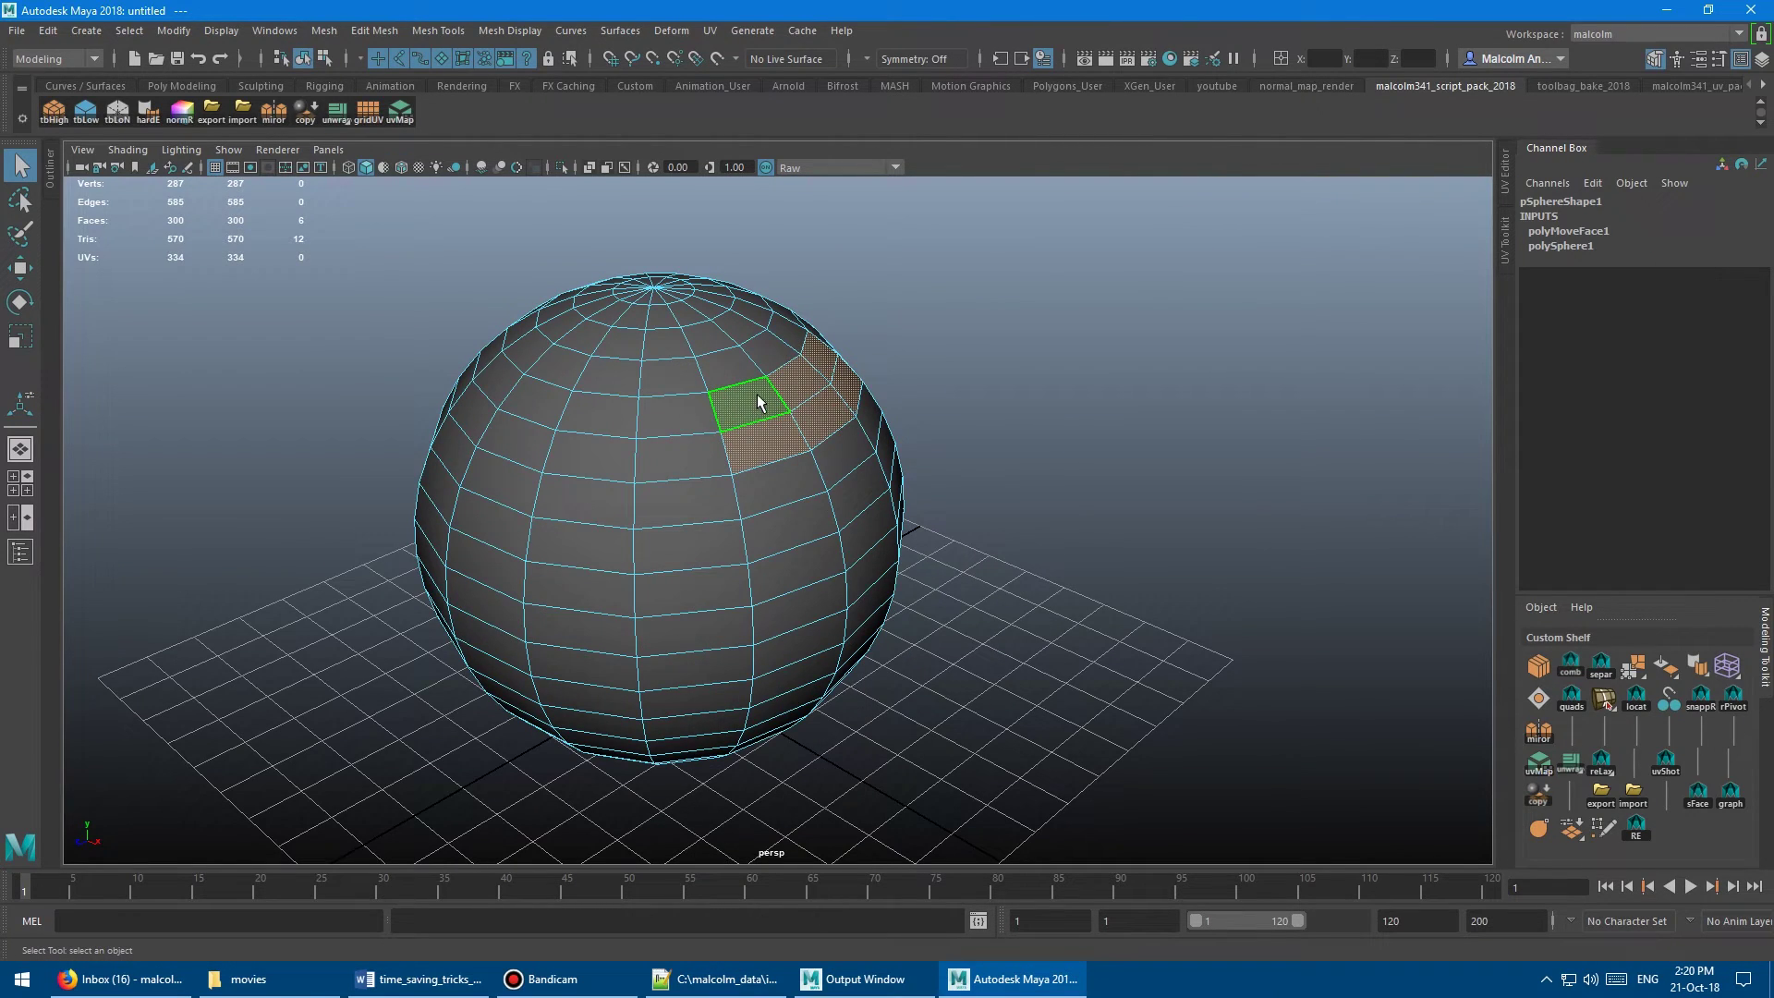
mouse_move(756, 406)
left_mouse_down("alt")
mouse_move(716, 407)
mouse_move(752, 410)
left_mouse_up("alt")
right_click(979, 343, "shift")
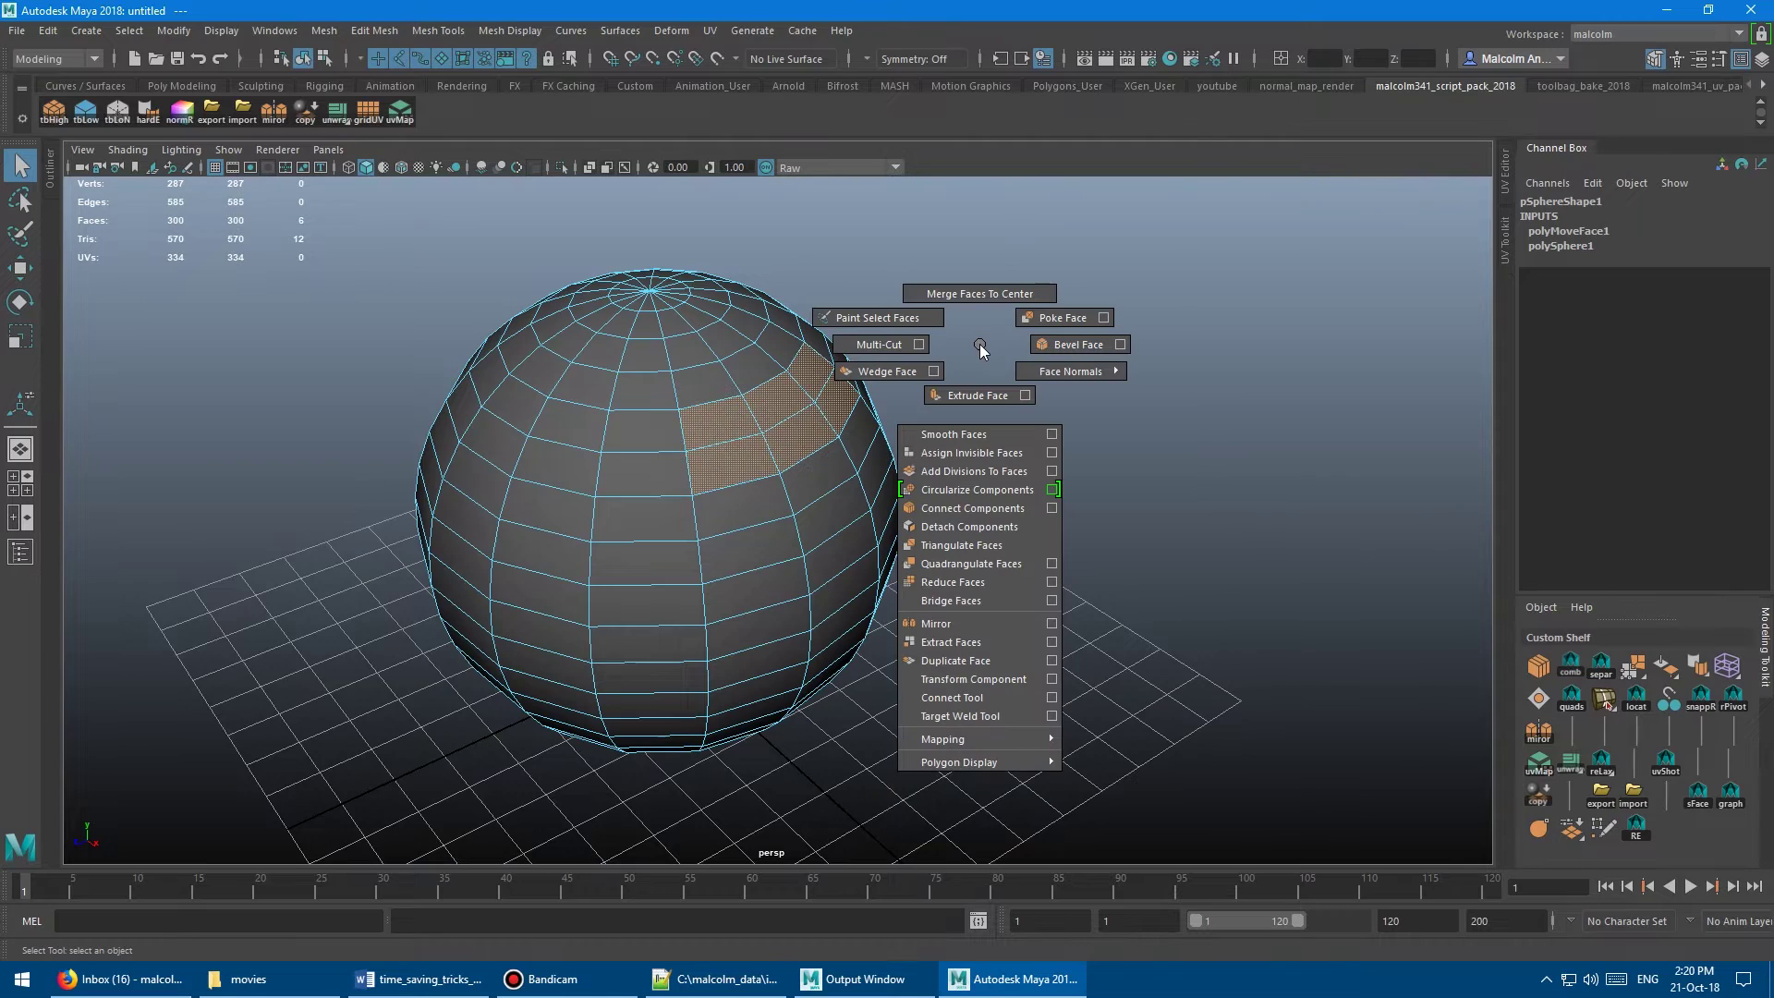
left_click(984, 395)
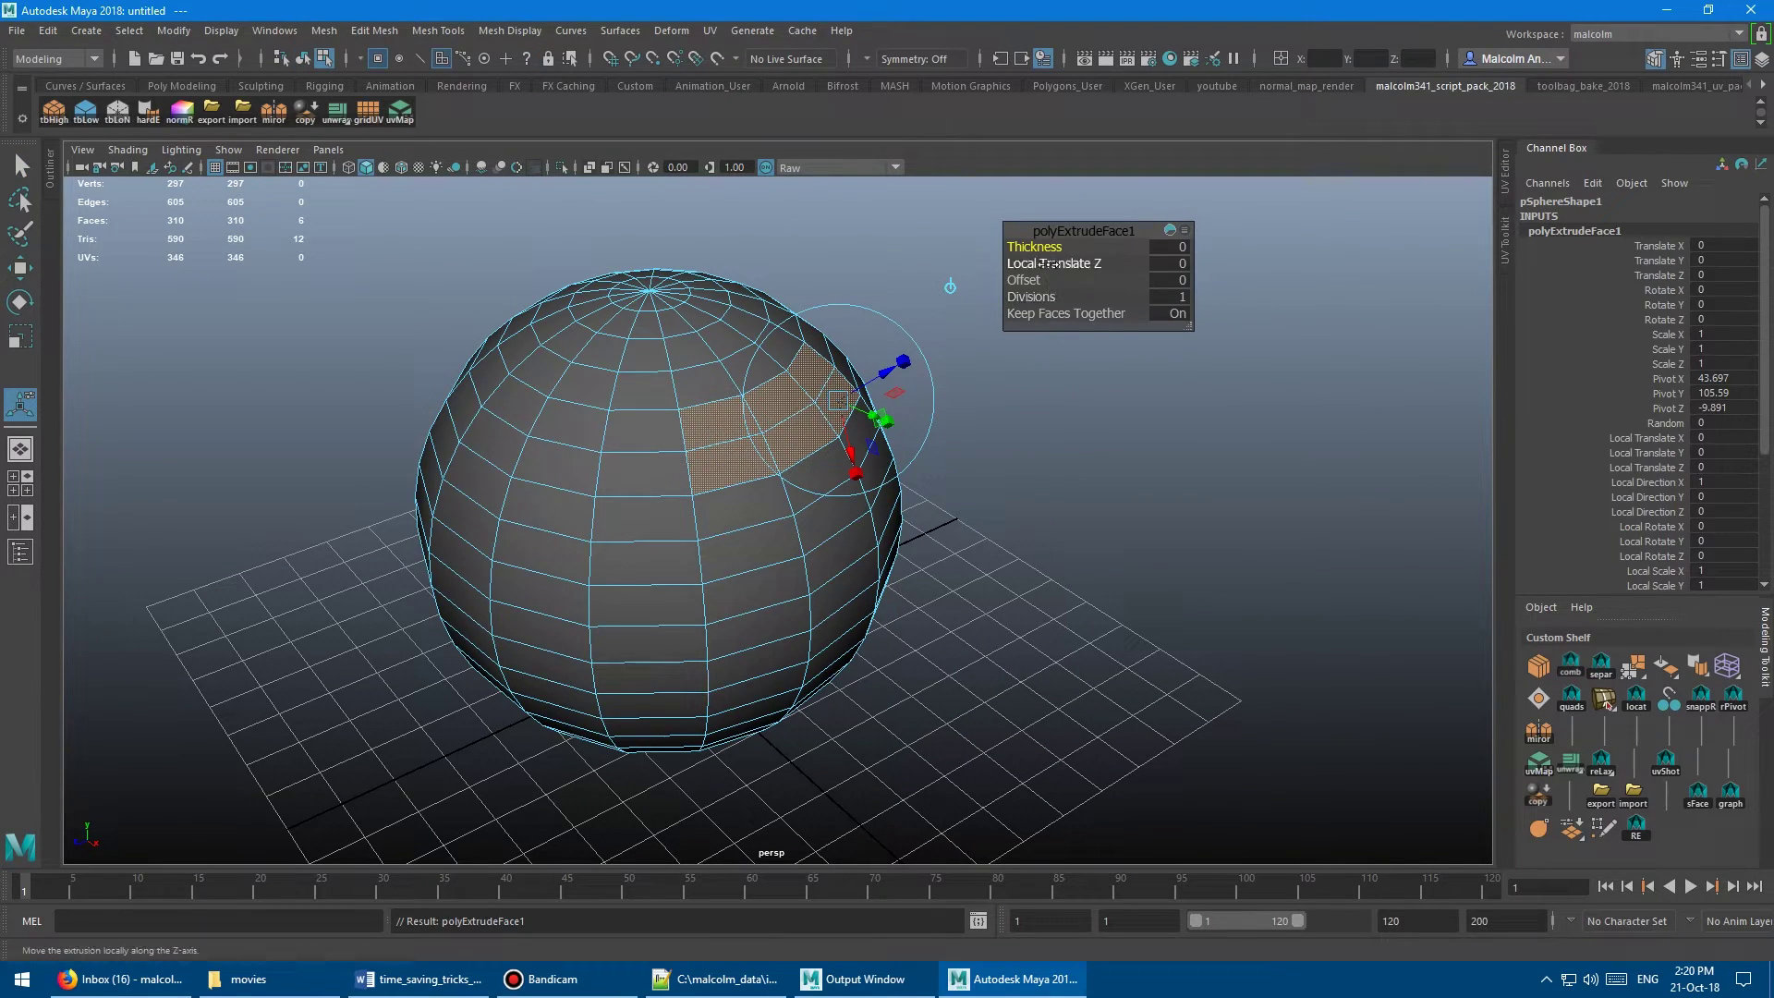
left_click_drag(1032, 249, 750, 235)
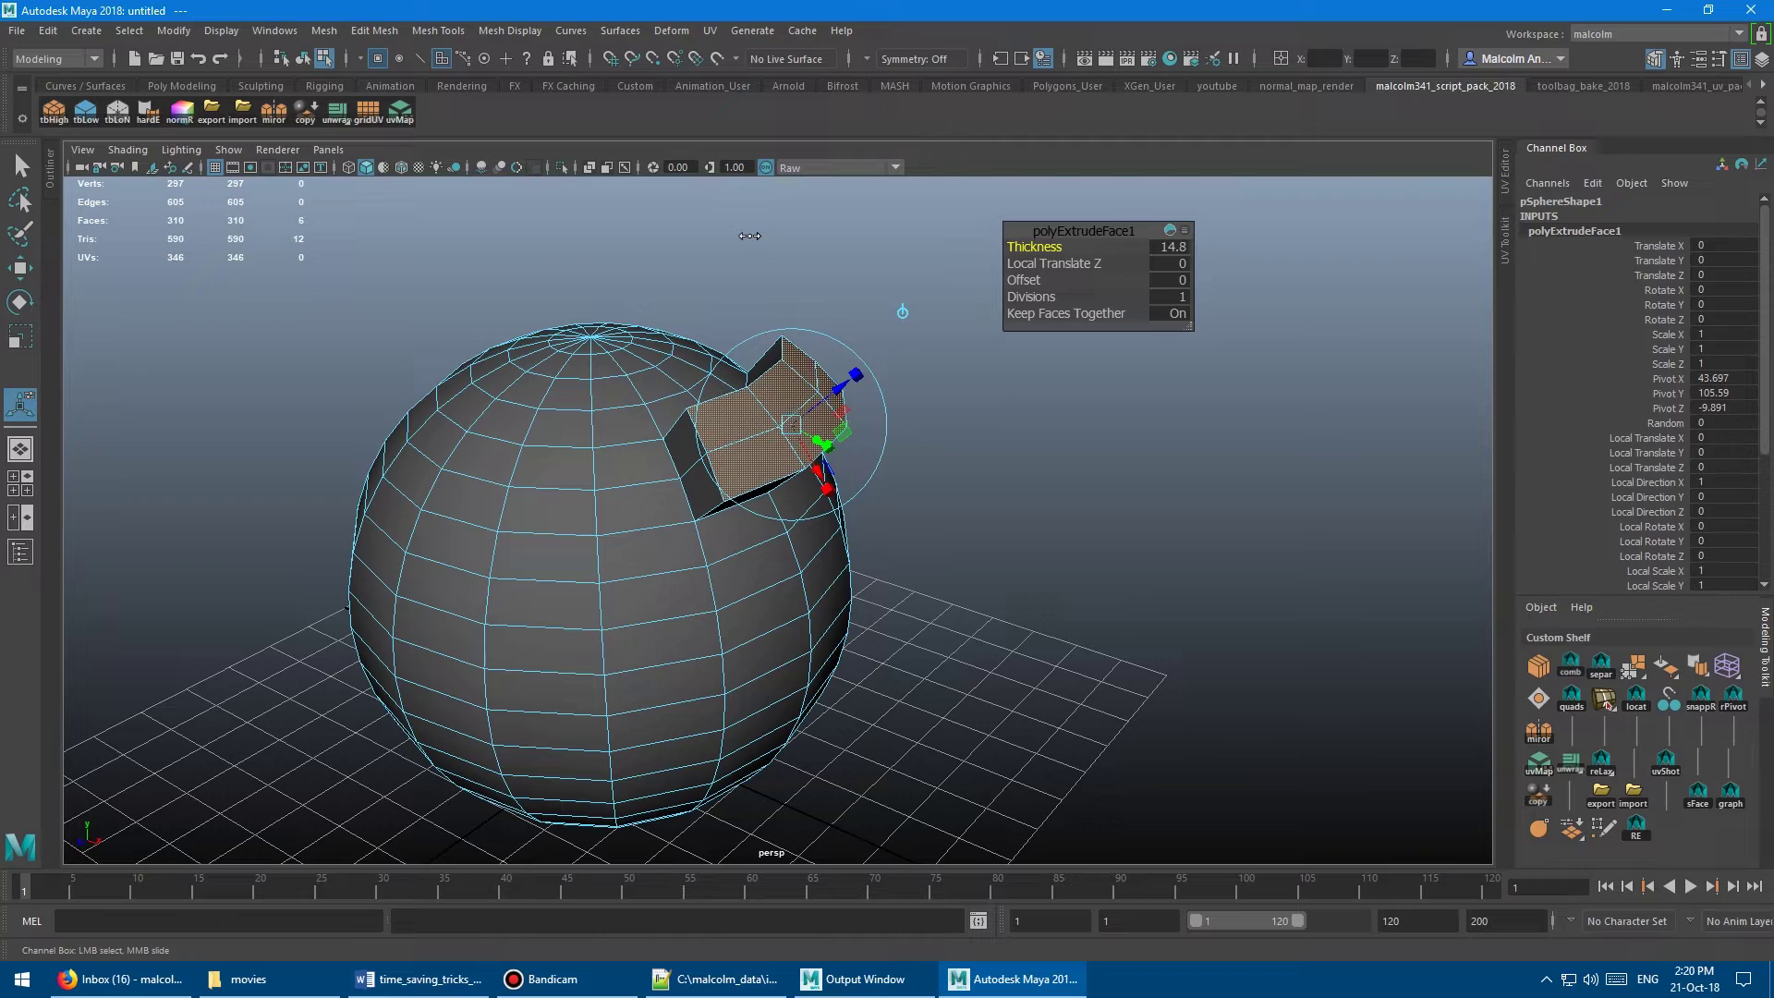
mouse_move(693, 277)
right_mouse_down("alt")
mouse_move(780, 261)
mouse_move(702, 280)
mouse_move(721, 280)
right_mouse_up("alt")
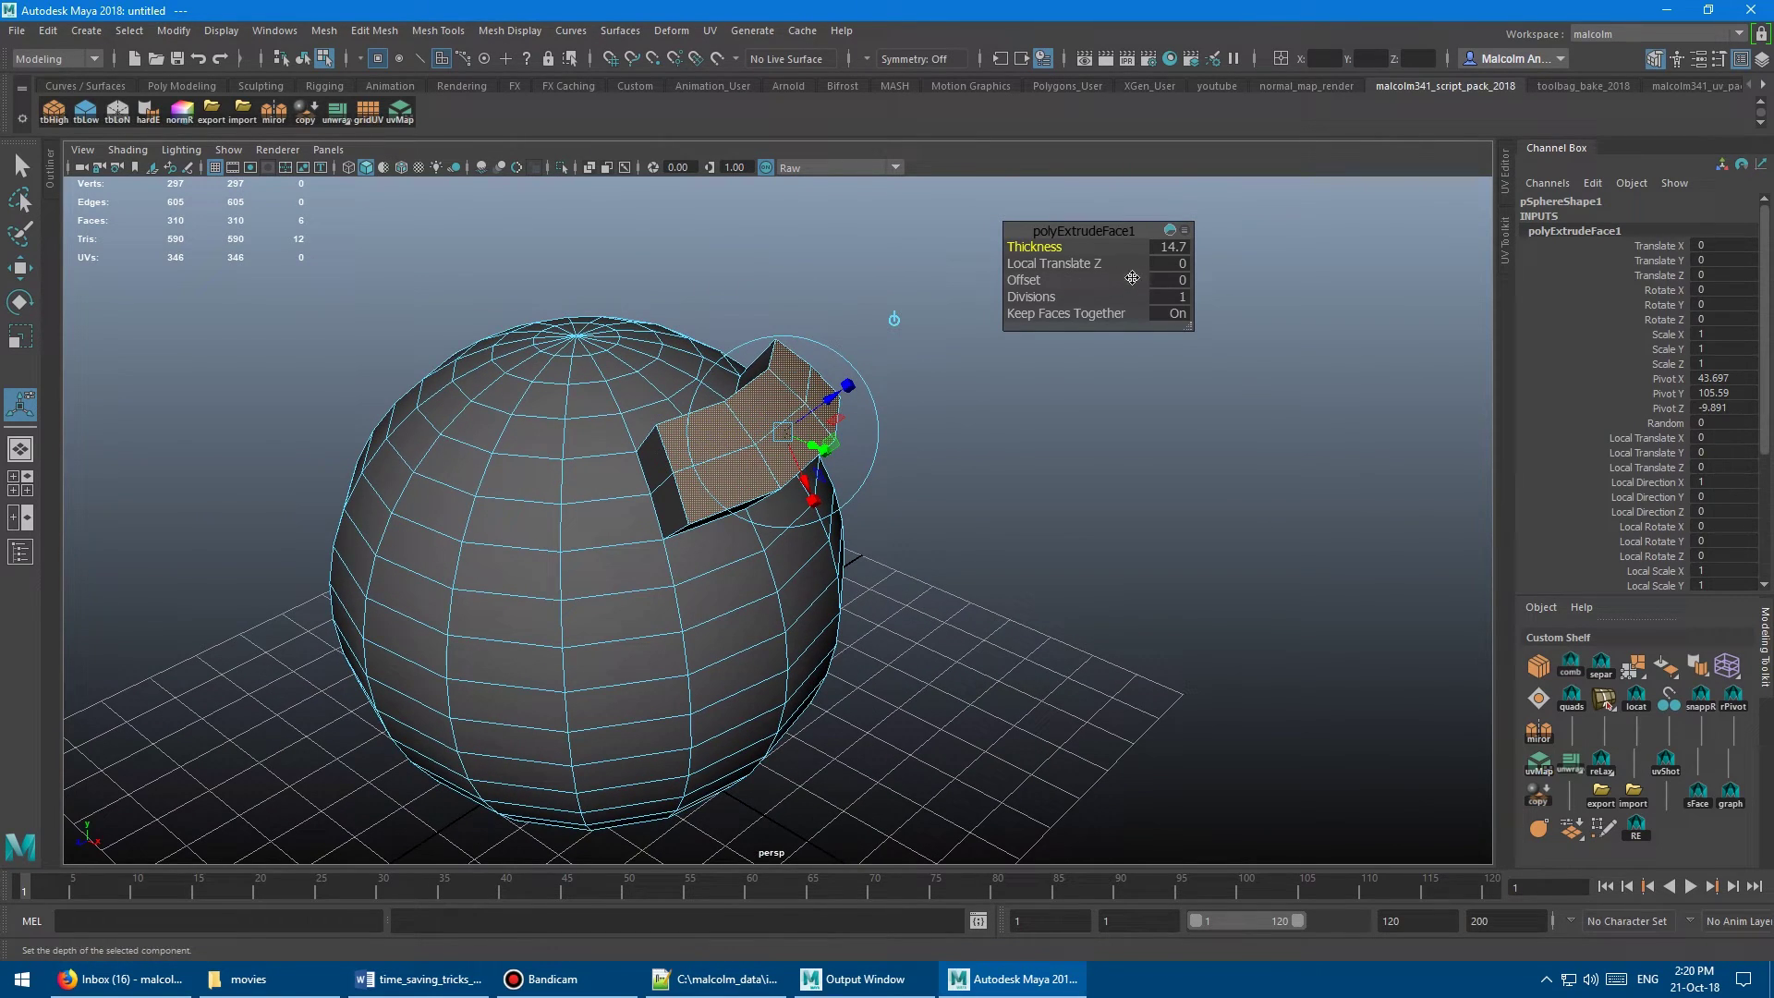
Copy the attributes of the first extrusion and select a patch of four faces on the sphere's upper left side
left_click(1185, 229)
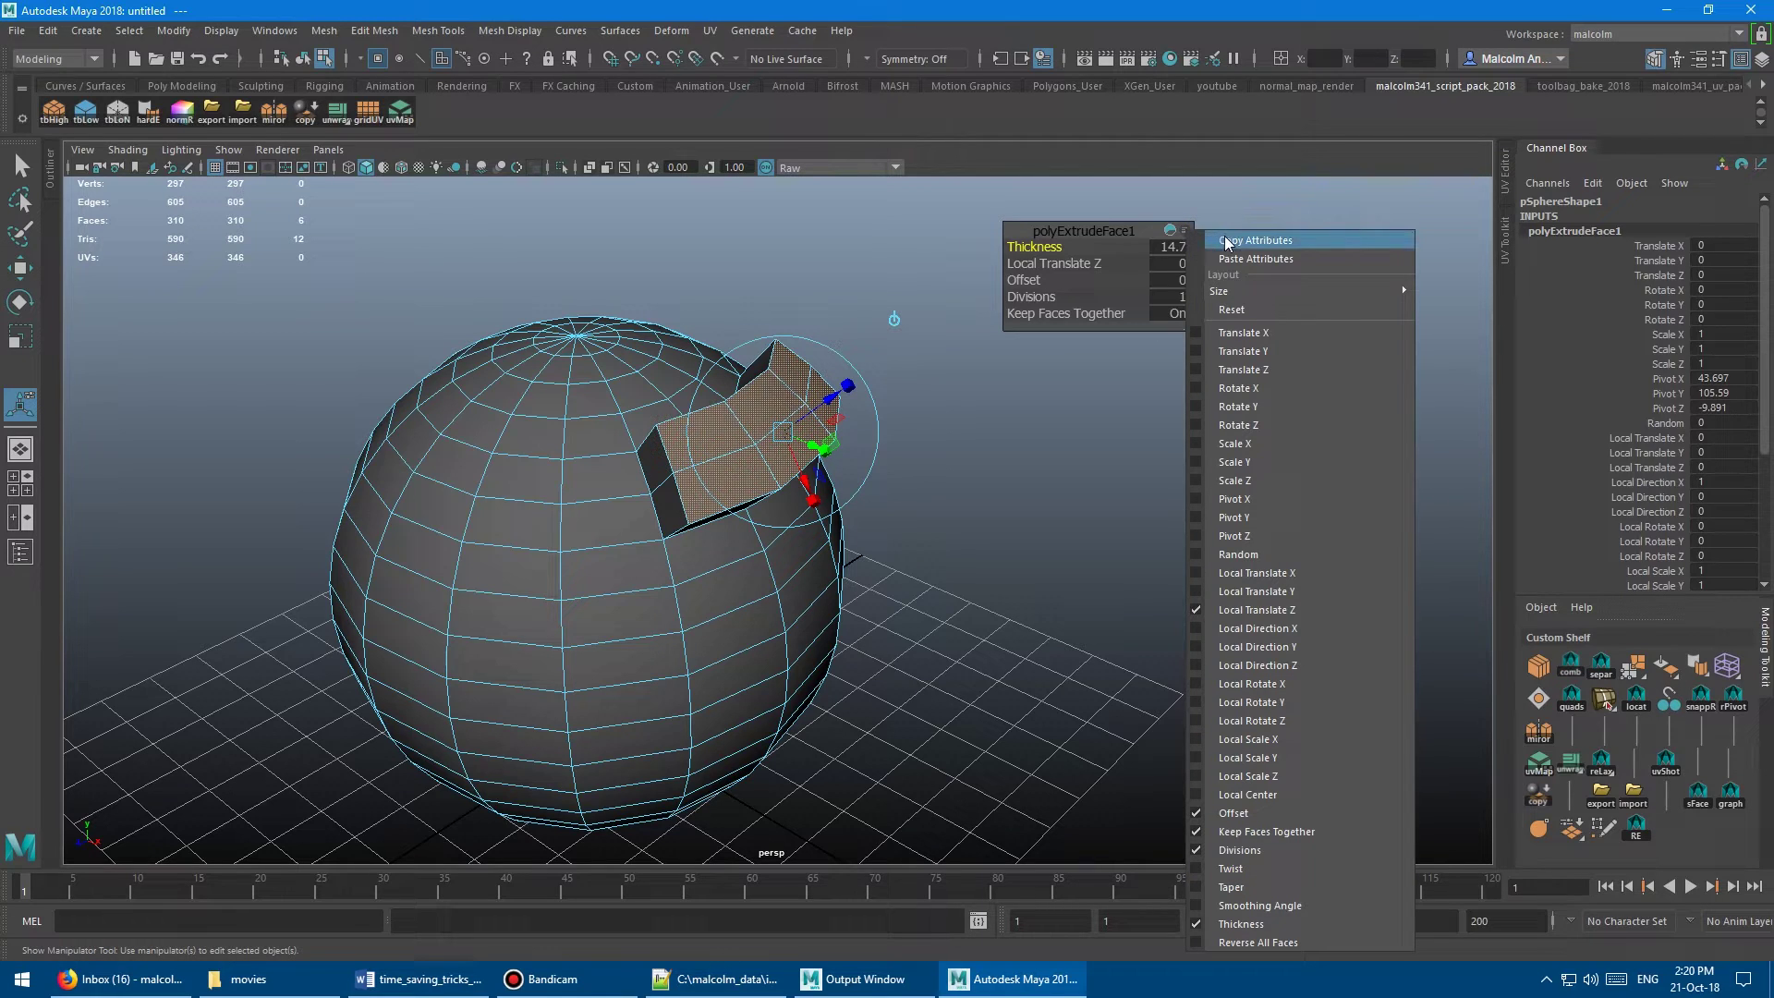
left_click(1223, 240)
left_click_drag(619, 335, 802, 407, "alt")
key("q")
left_click(586, 418)
left_click(801, 407, "shift")
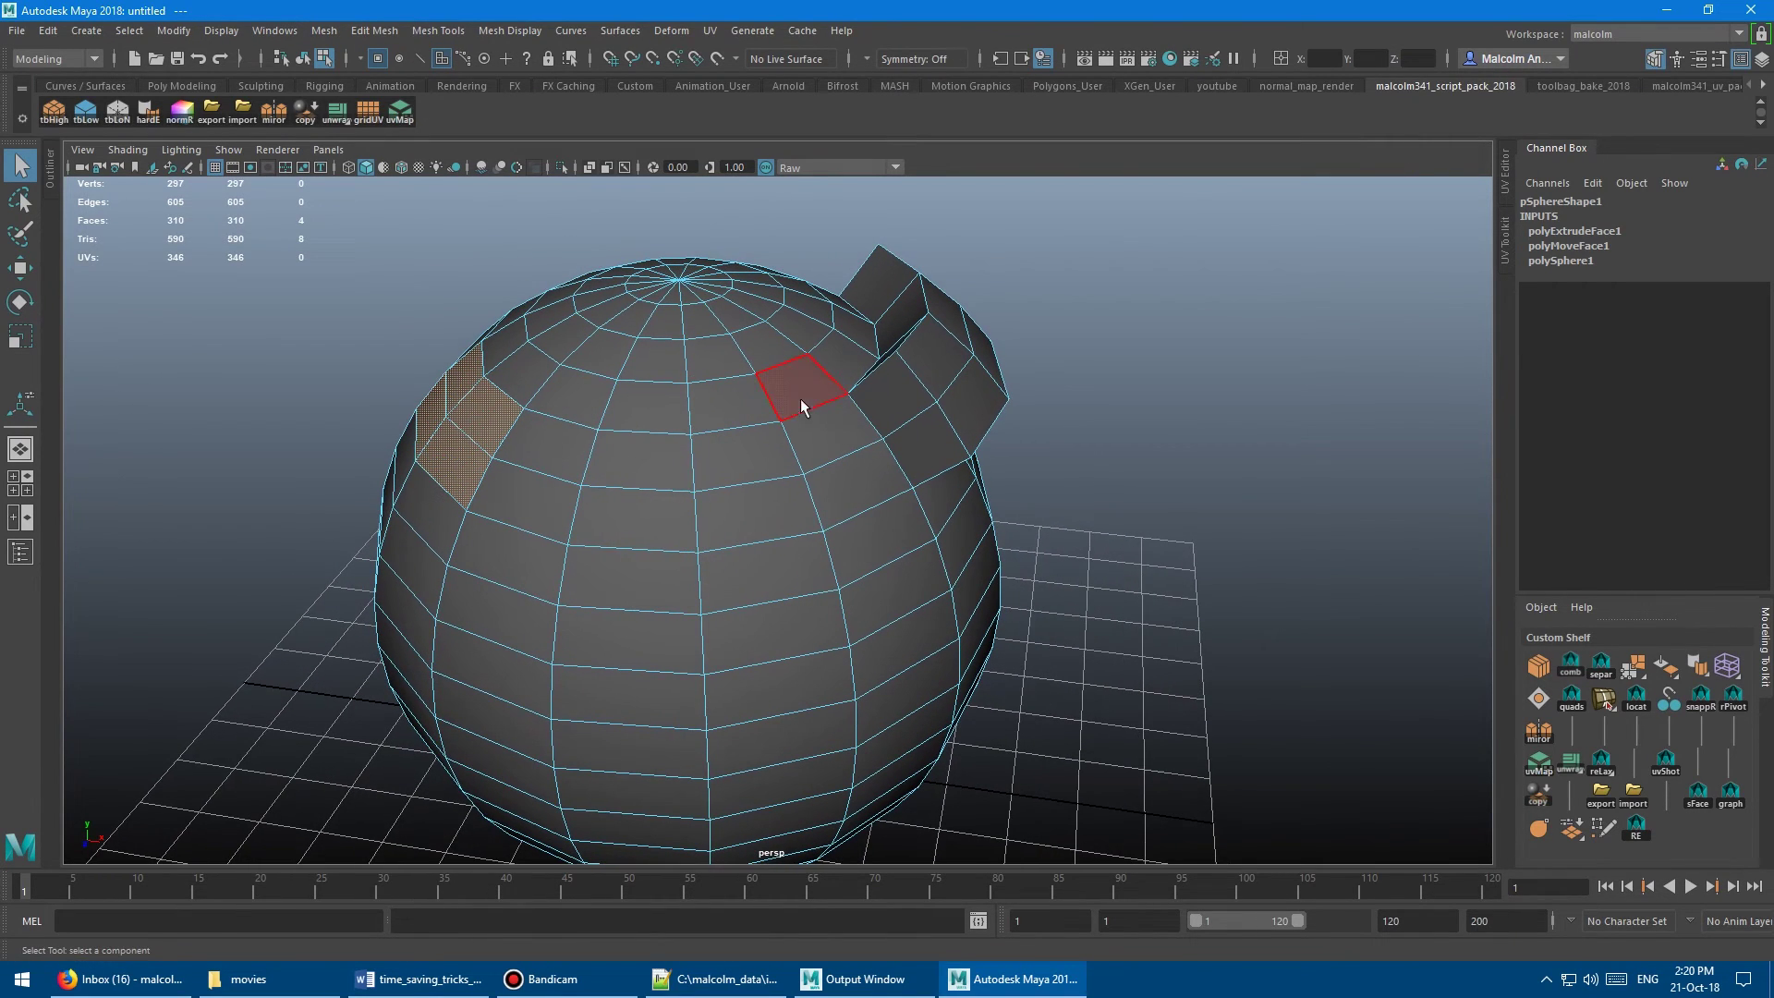
Extrude the four selected faces and paste the copied attributes onto the new extrusion
right_click(407, 266, "shift")
right_click_drag(408, 266, 404, 315, "shift")
left_click_drag(809, 308, 785, 311, "alt")
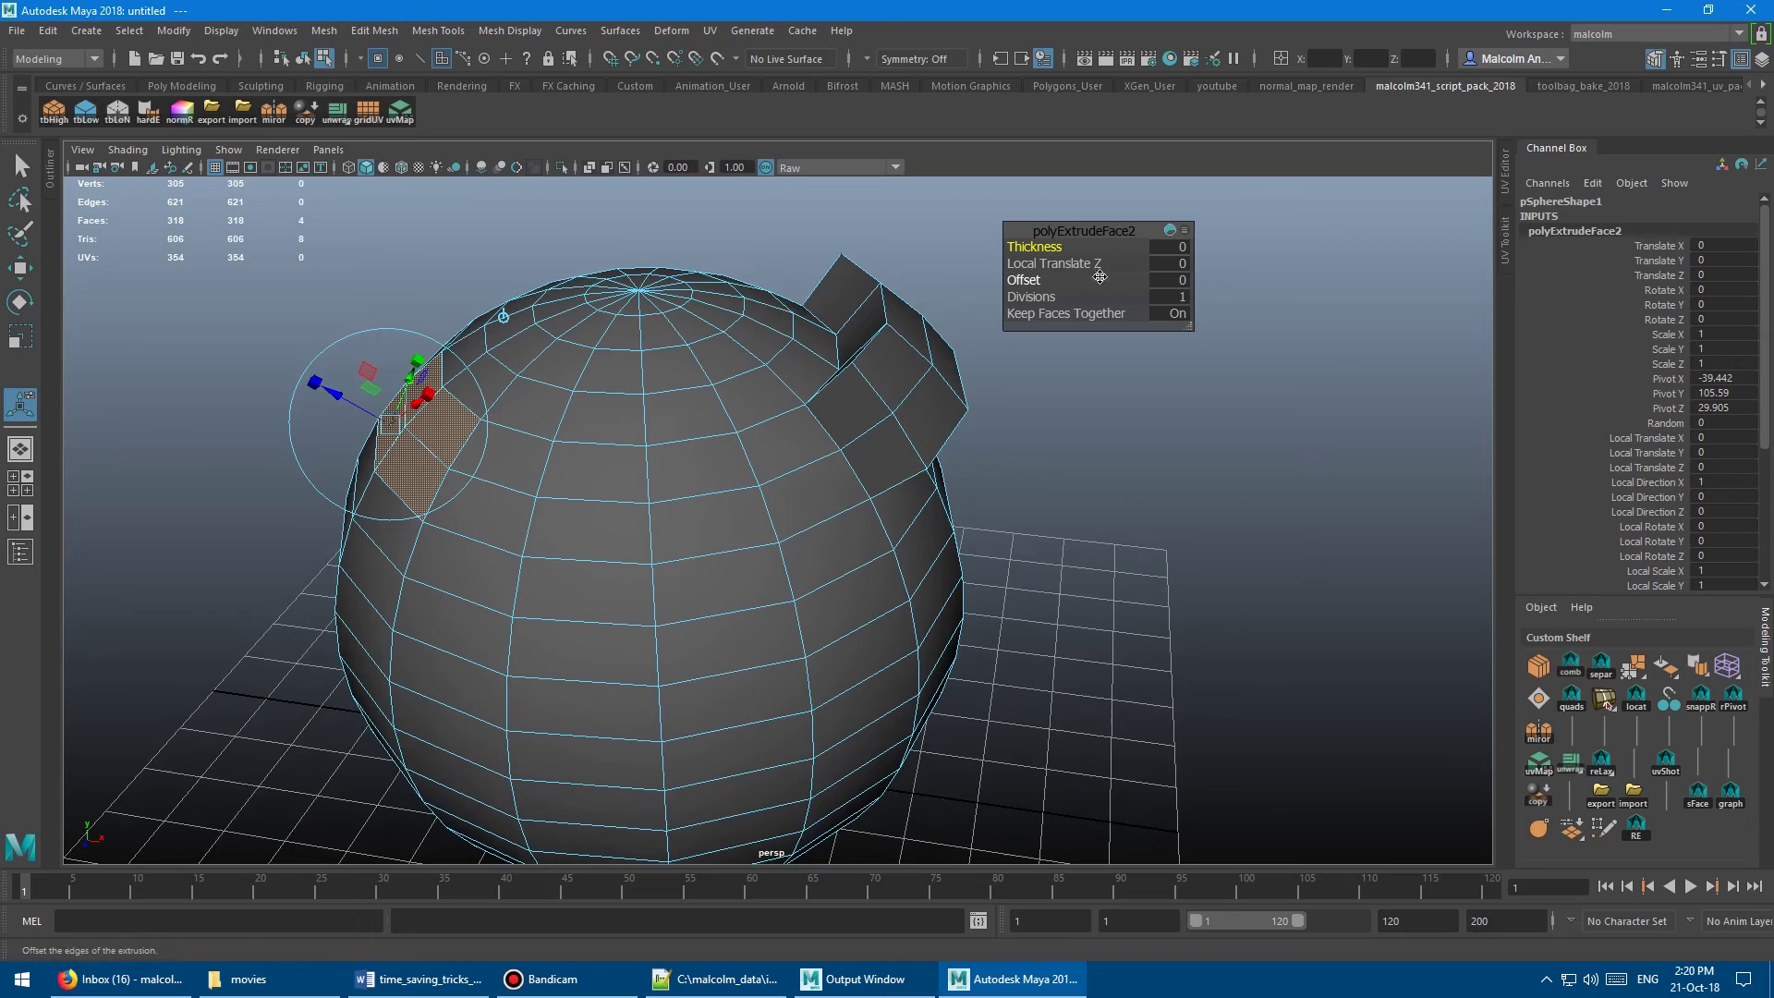
left_click(1184, 230)
left_click(1218, 252)
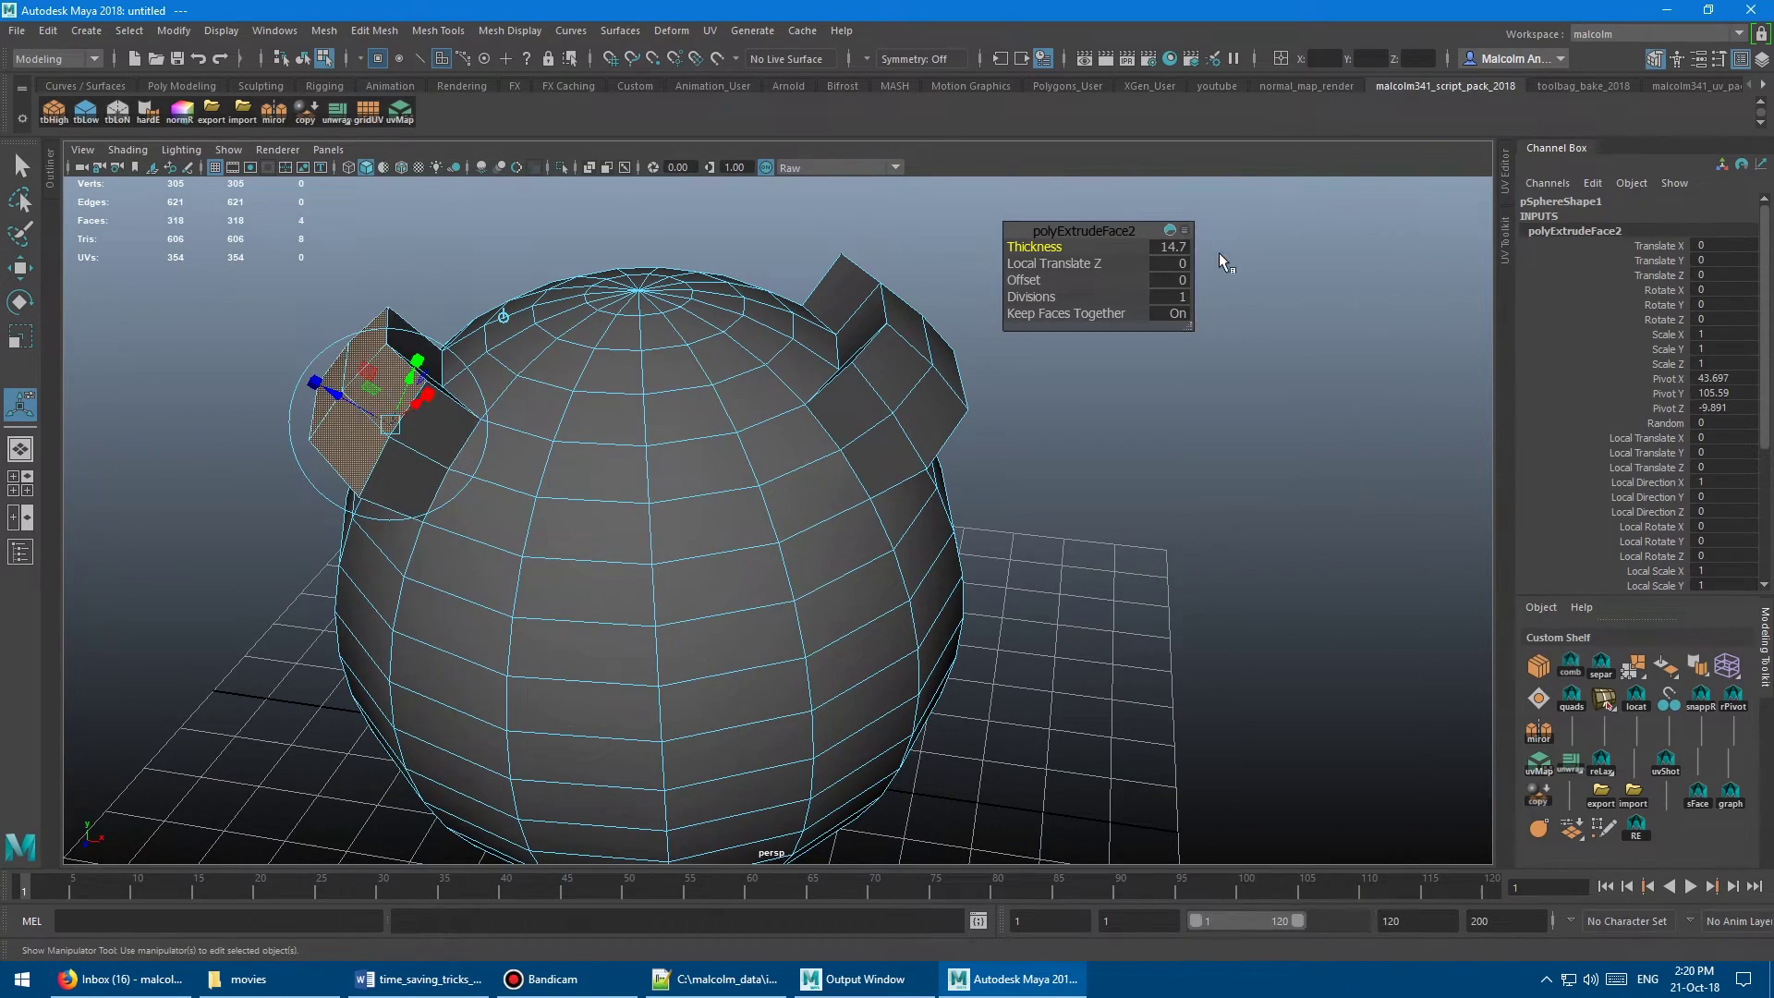
left_click_drag(871, 456, 774, 365, "alt")
middle_click_drag(774, 365, 811, 325, "alt")
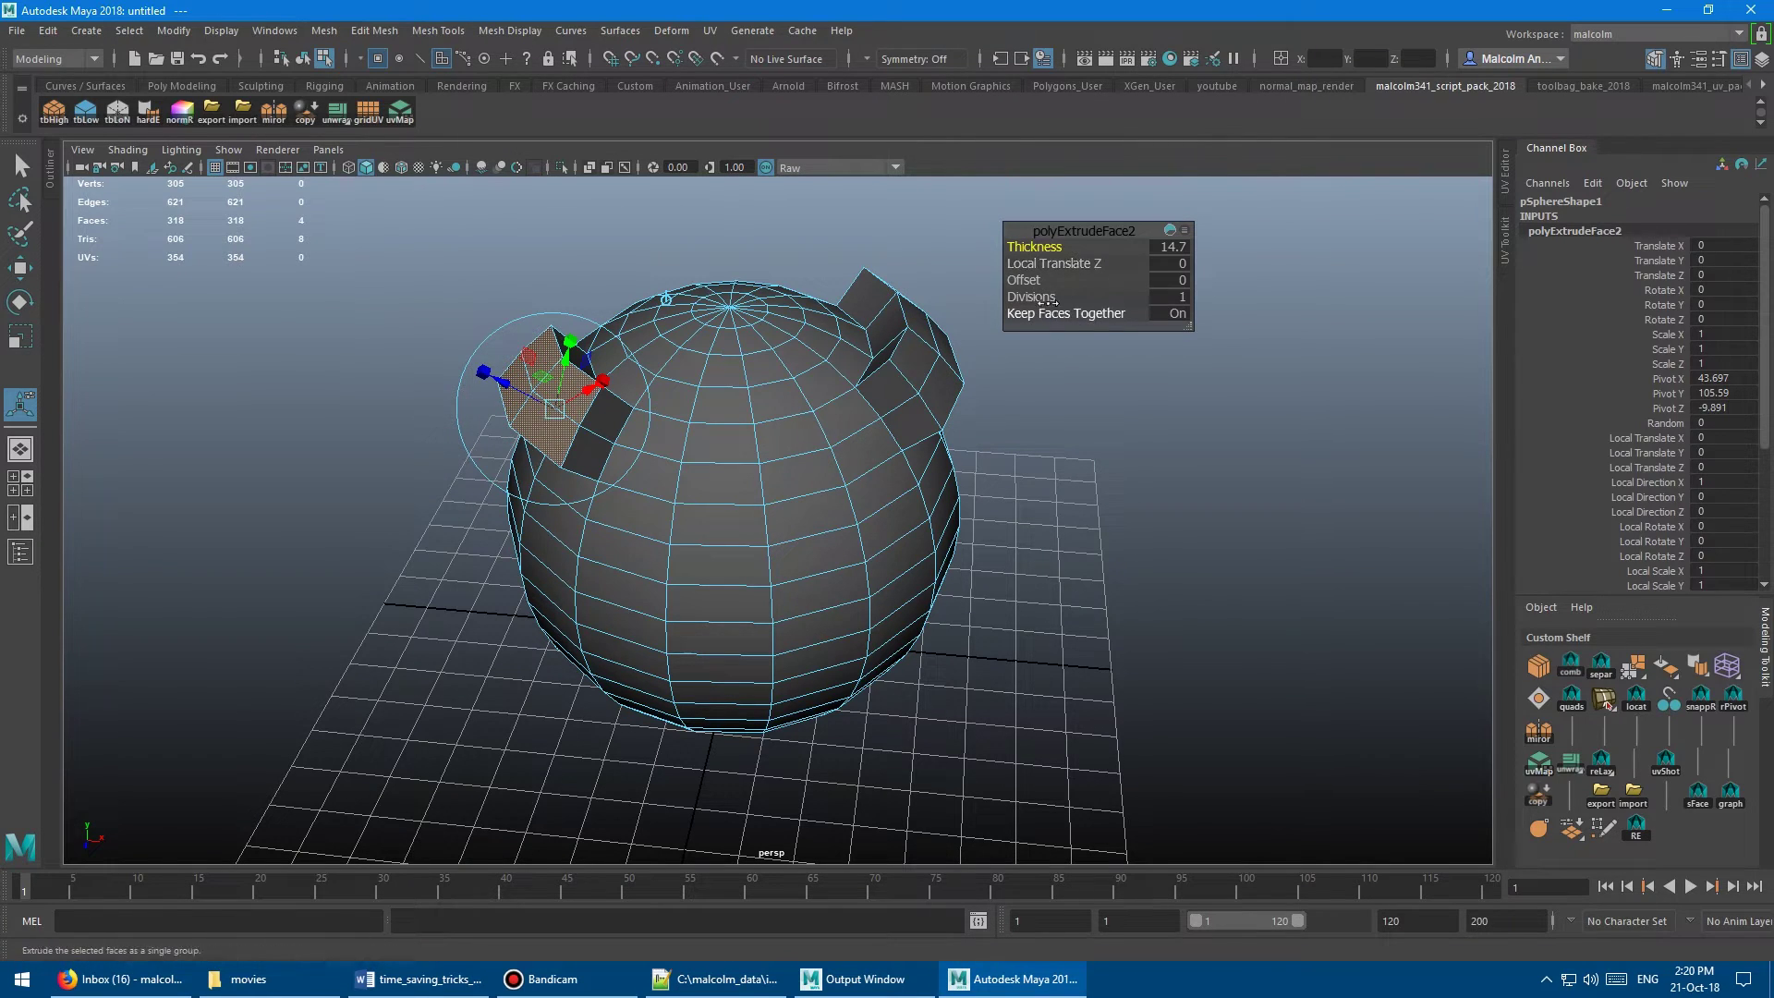
left_click_drag(858, 294, 813, 314, "alt")
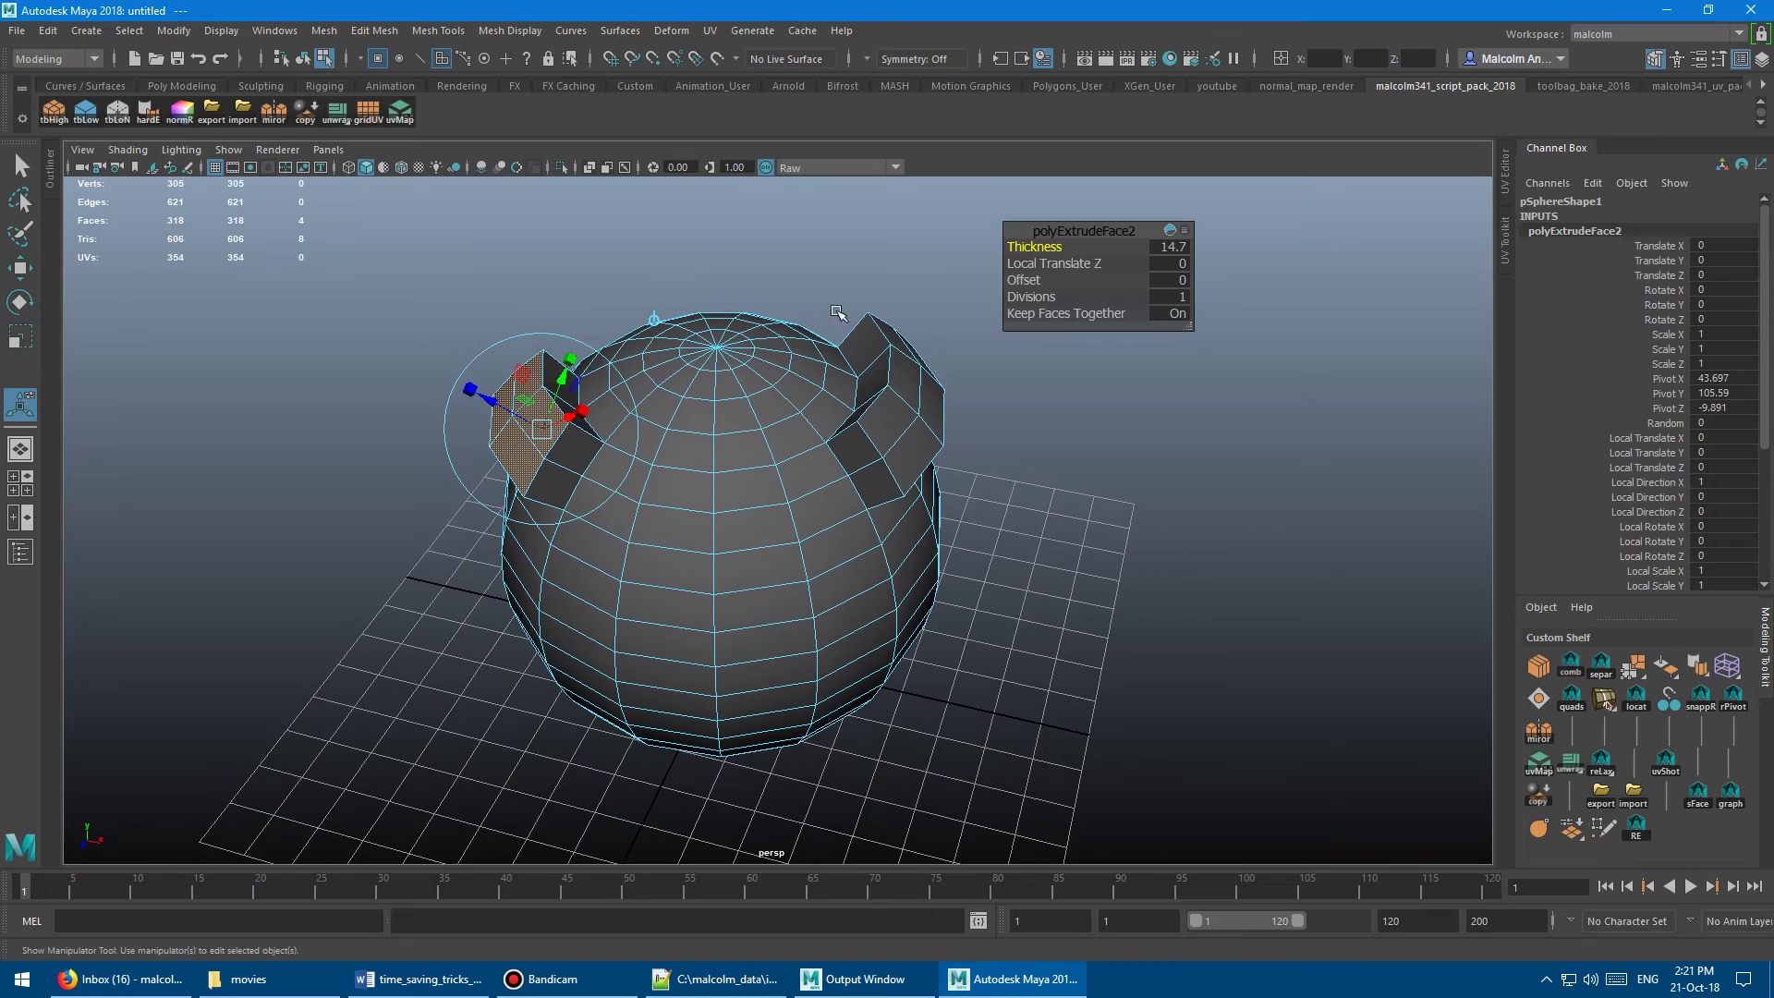
Show the Twist attribute in the second extrusion's in-view editor
left_click(1185, 230)
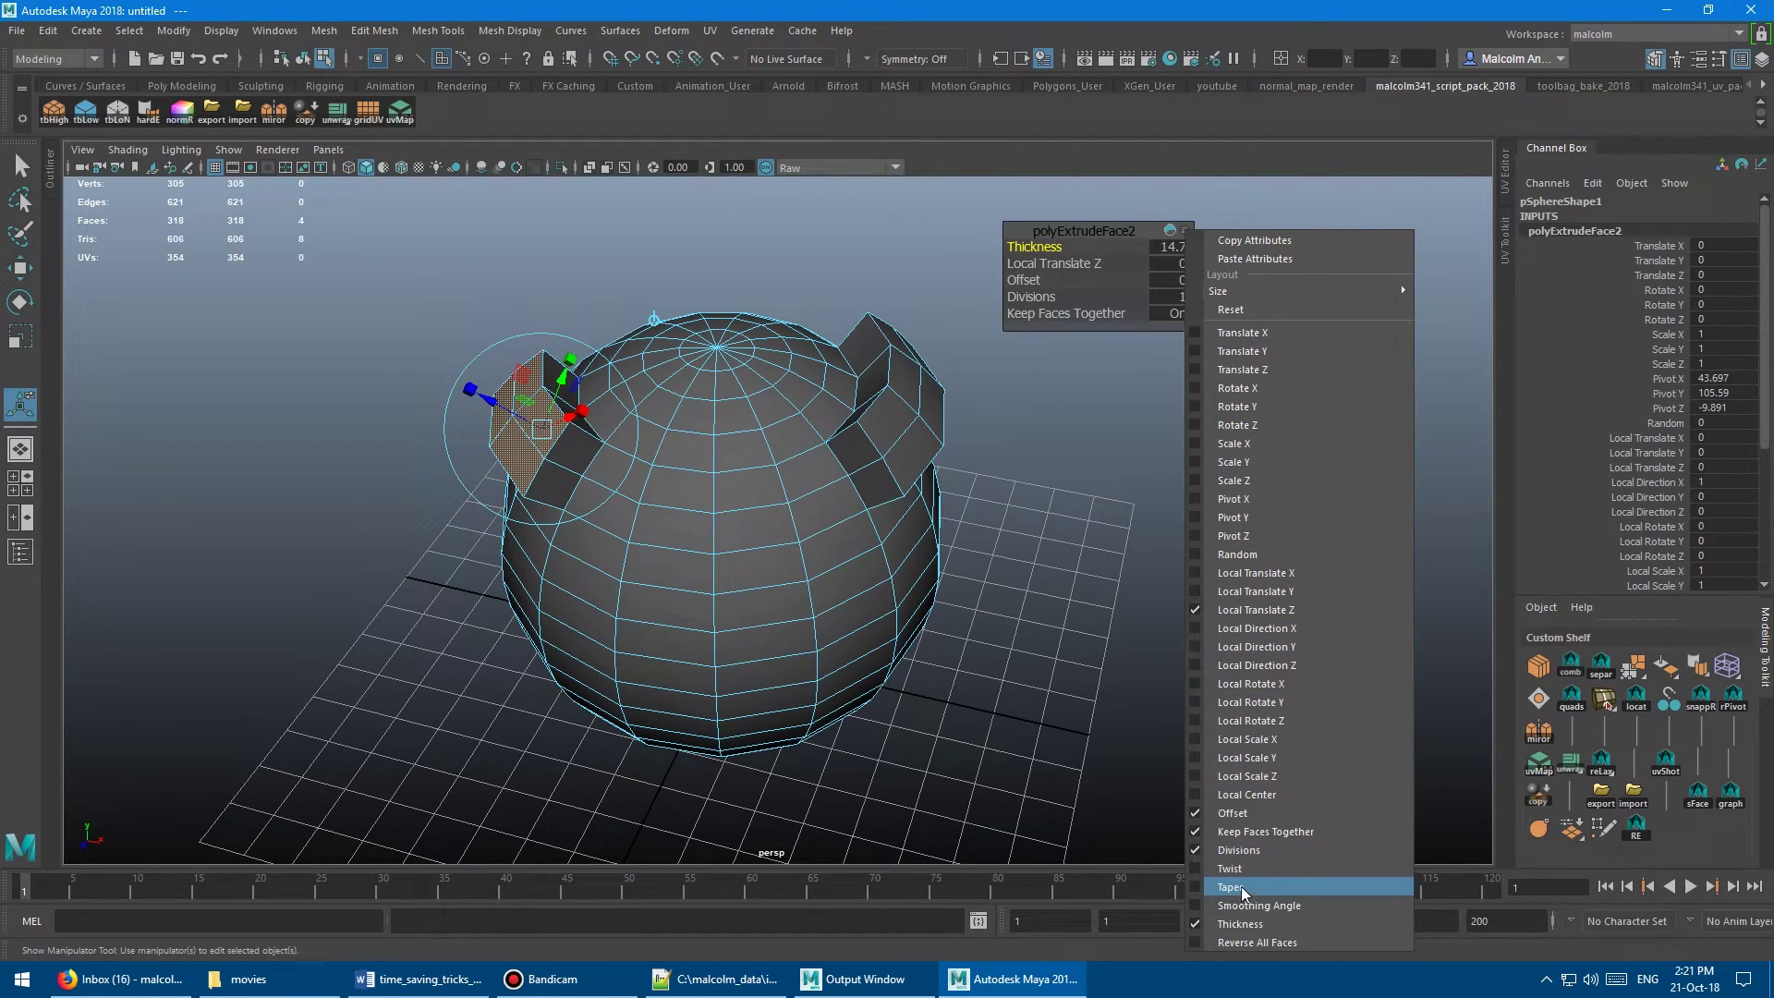
left_click(1196, 867)
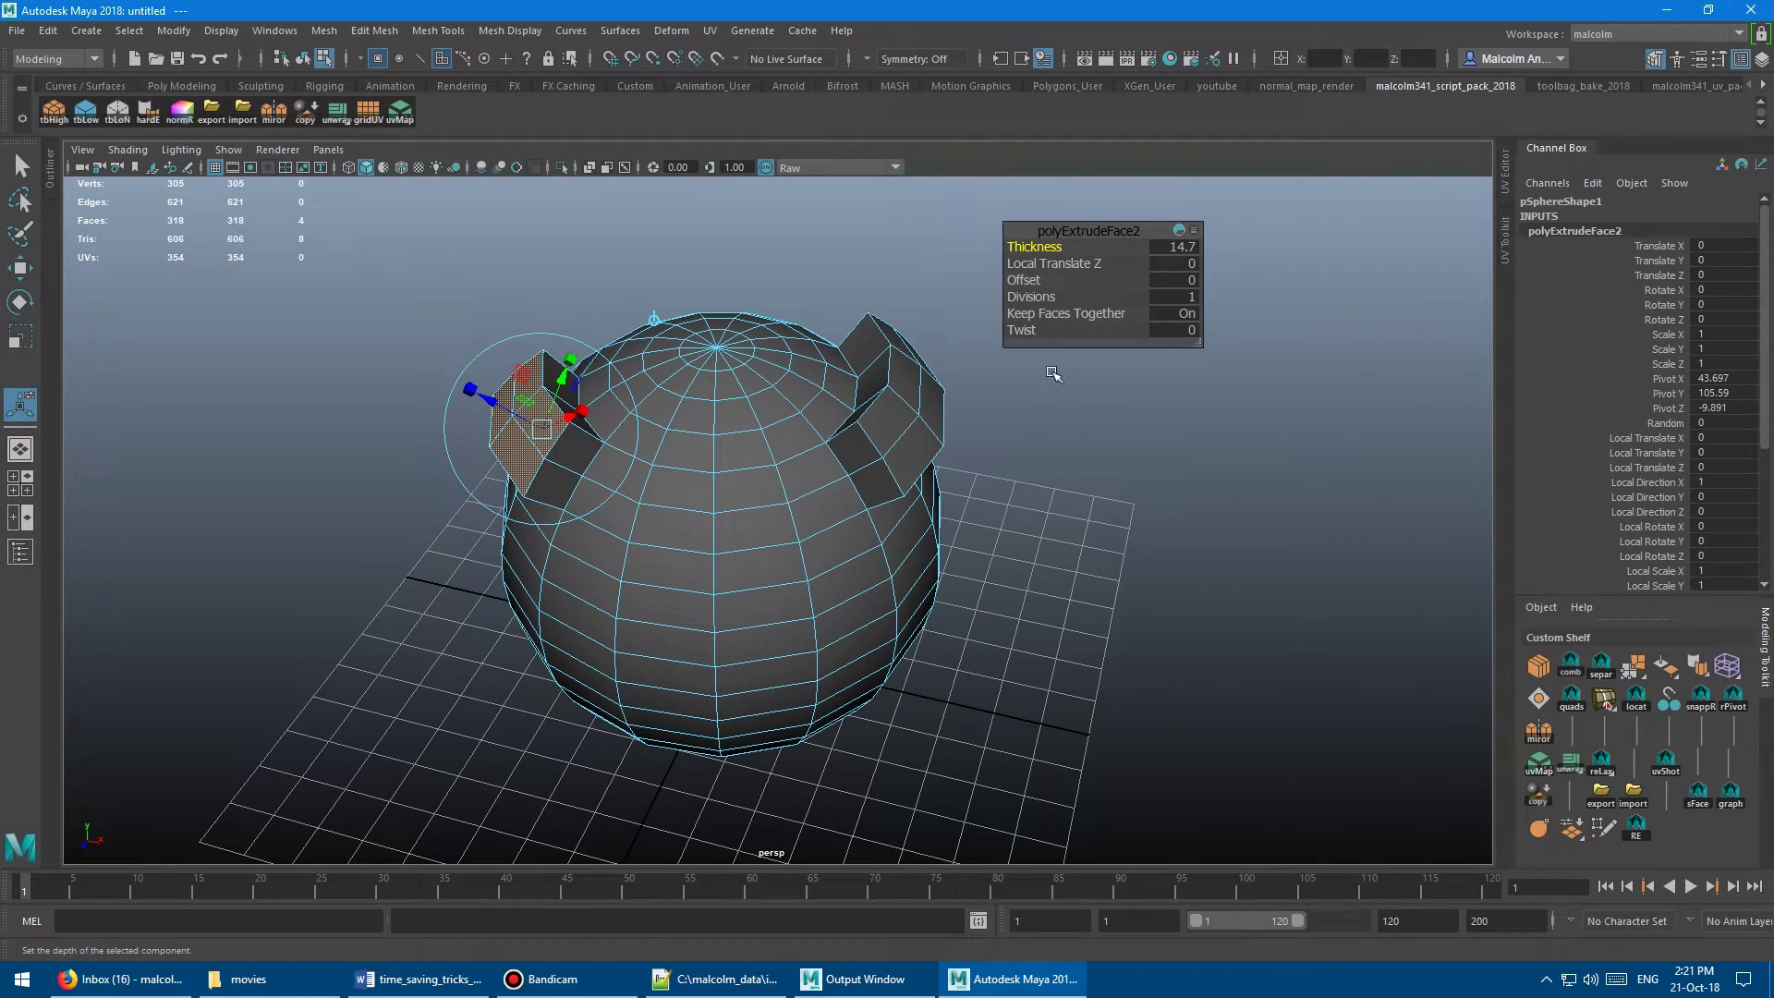
left_click_drag(943, 407, 886, 396, "alt")
Return the sphere to object mode, bring the extrusion's in-view editor back up and hide Twist from it
key("w")
right_click_drag(802, 381, 864, 357)
key("t")
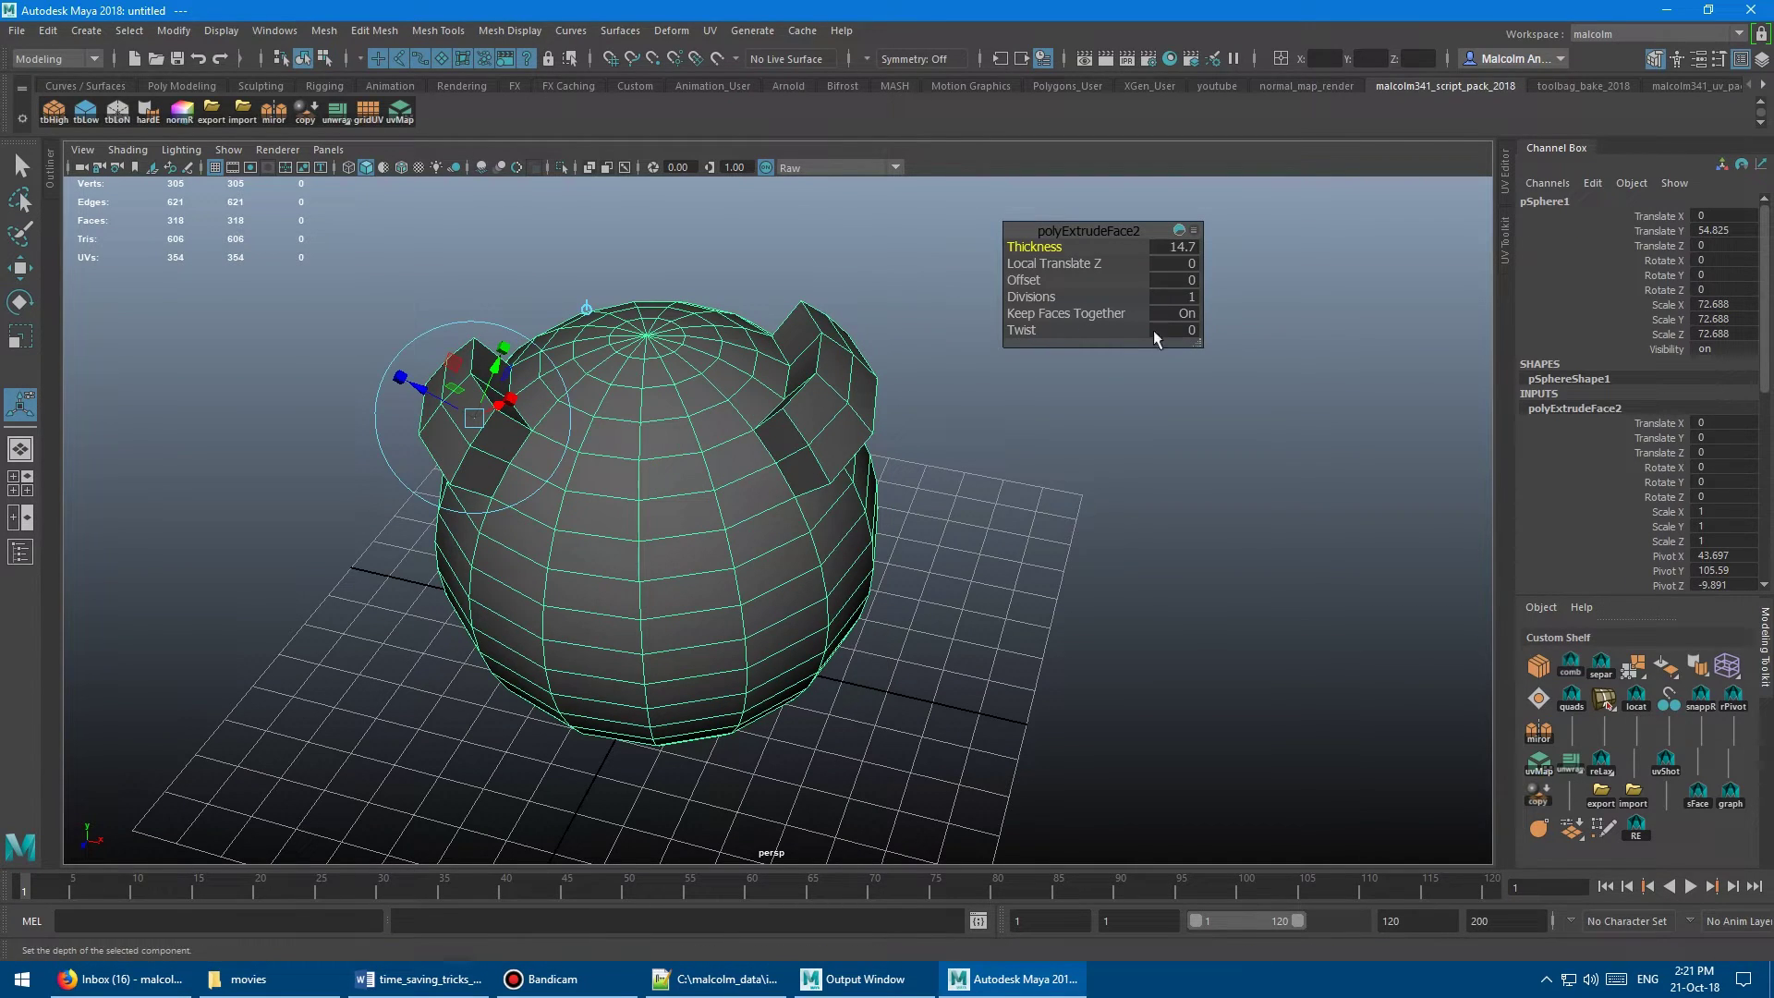
left_click(1194, 230)
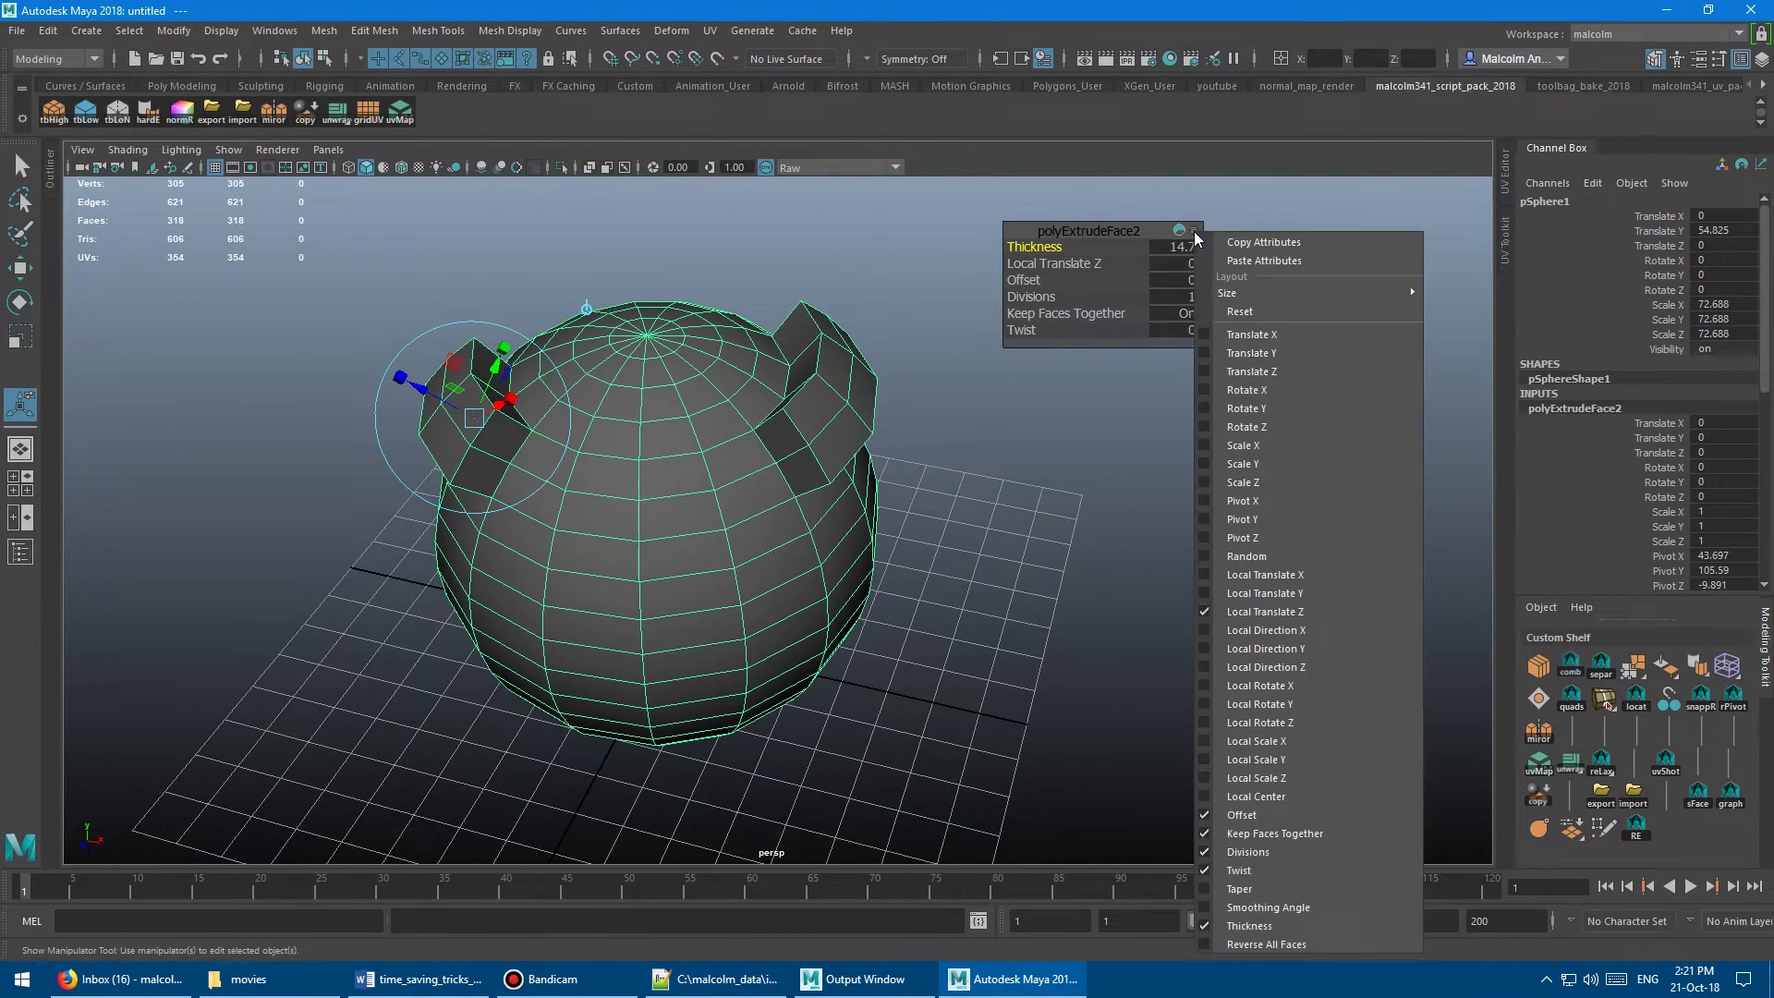
left_click(1206, 871)
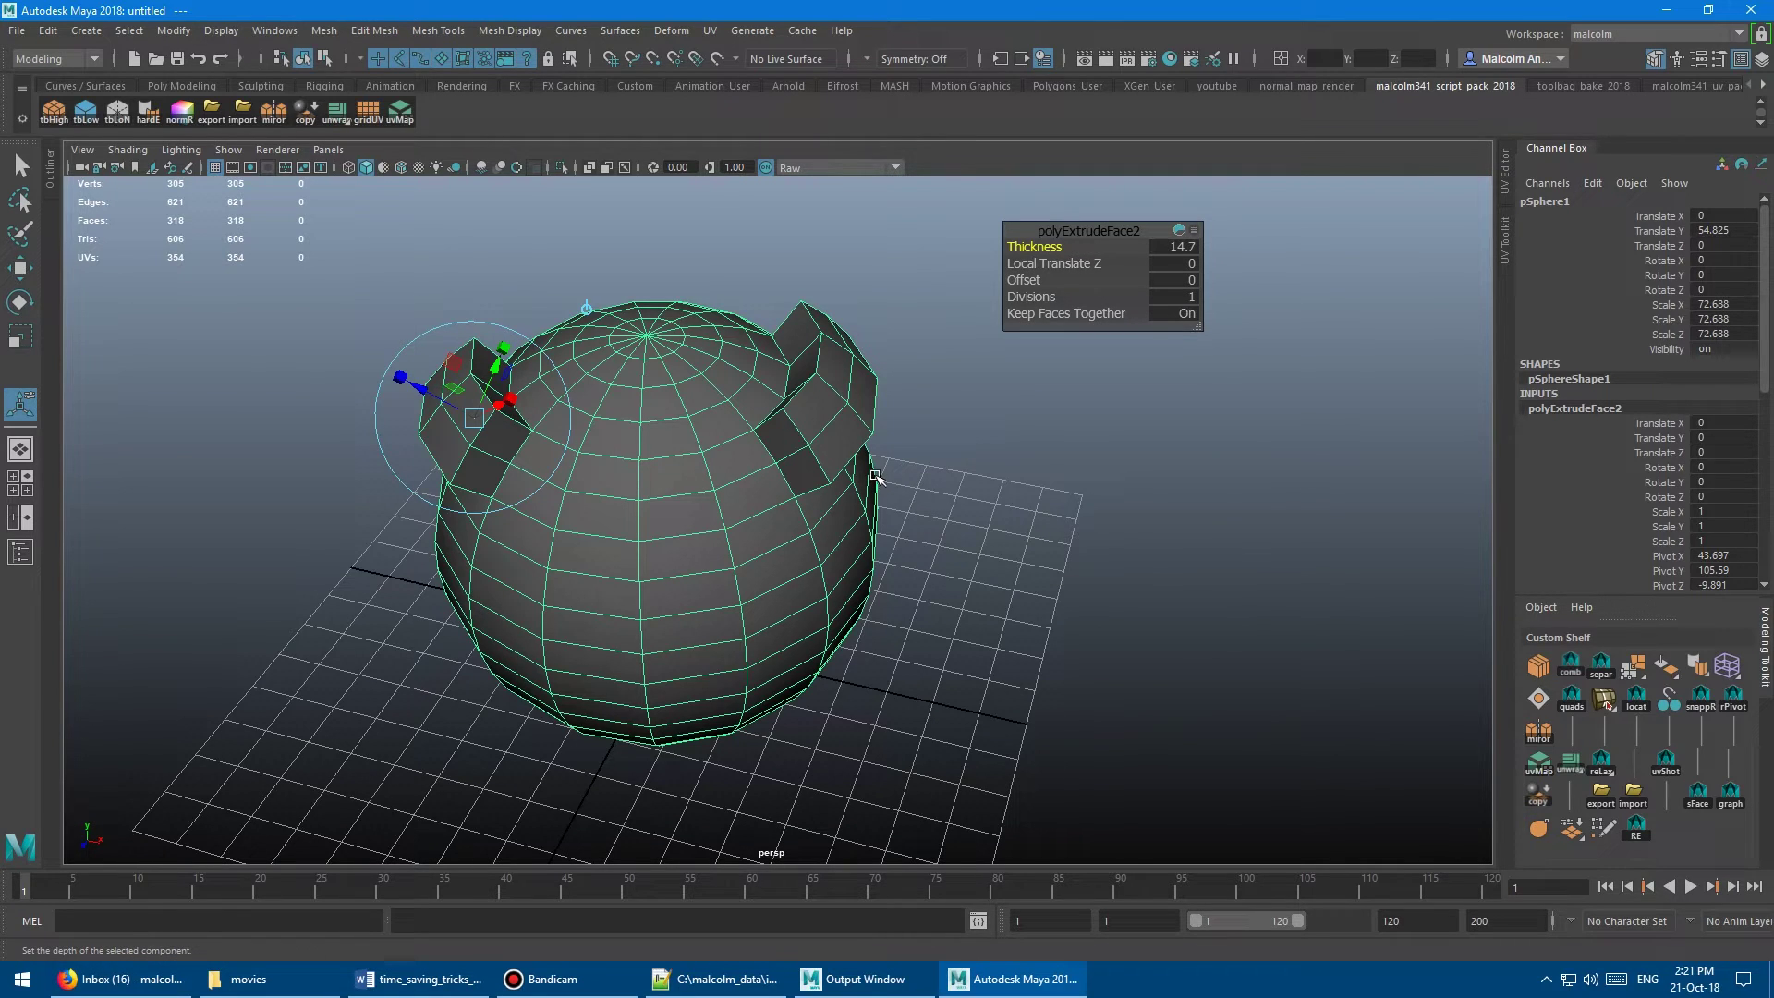
Leave the in-view editor for the Move tool and look over the sphere's construction history
key("F8")
key("w")
left_click_drag(875, 476, 503, 349, "alt")
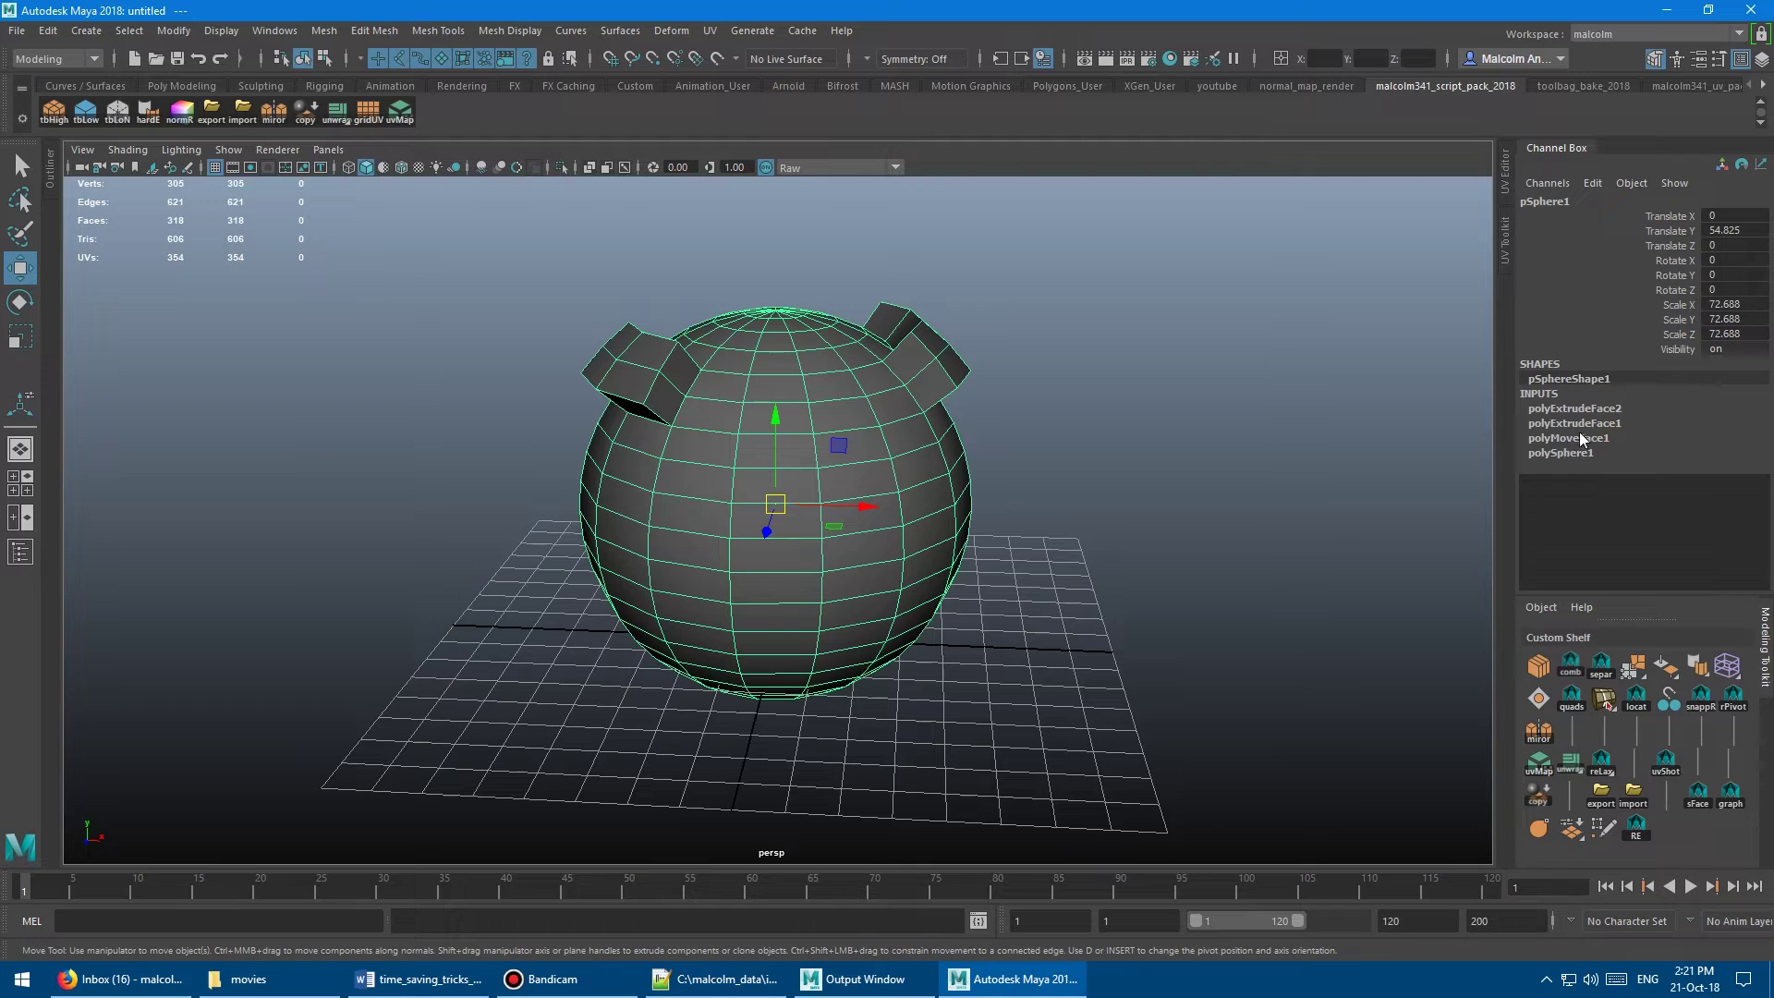
left_click_drag(988, 391, 928, 363, "alt")
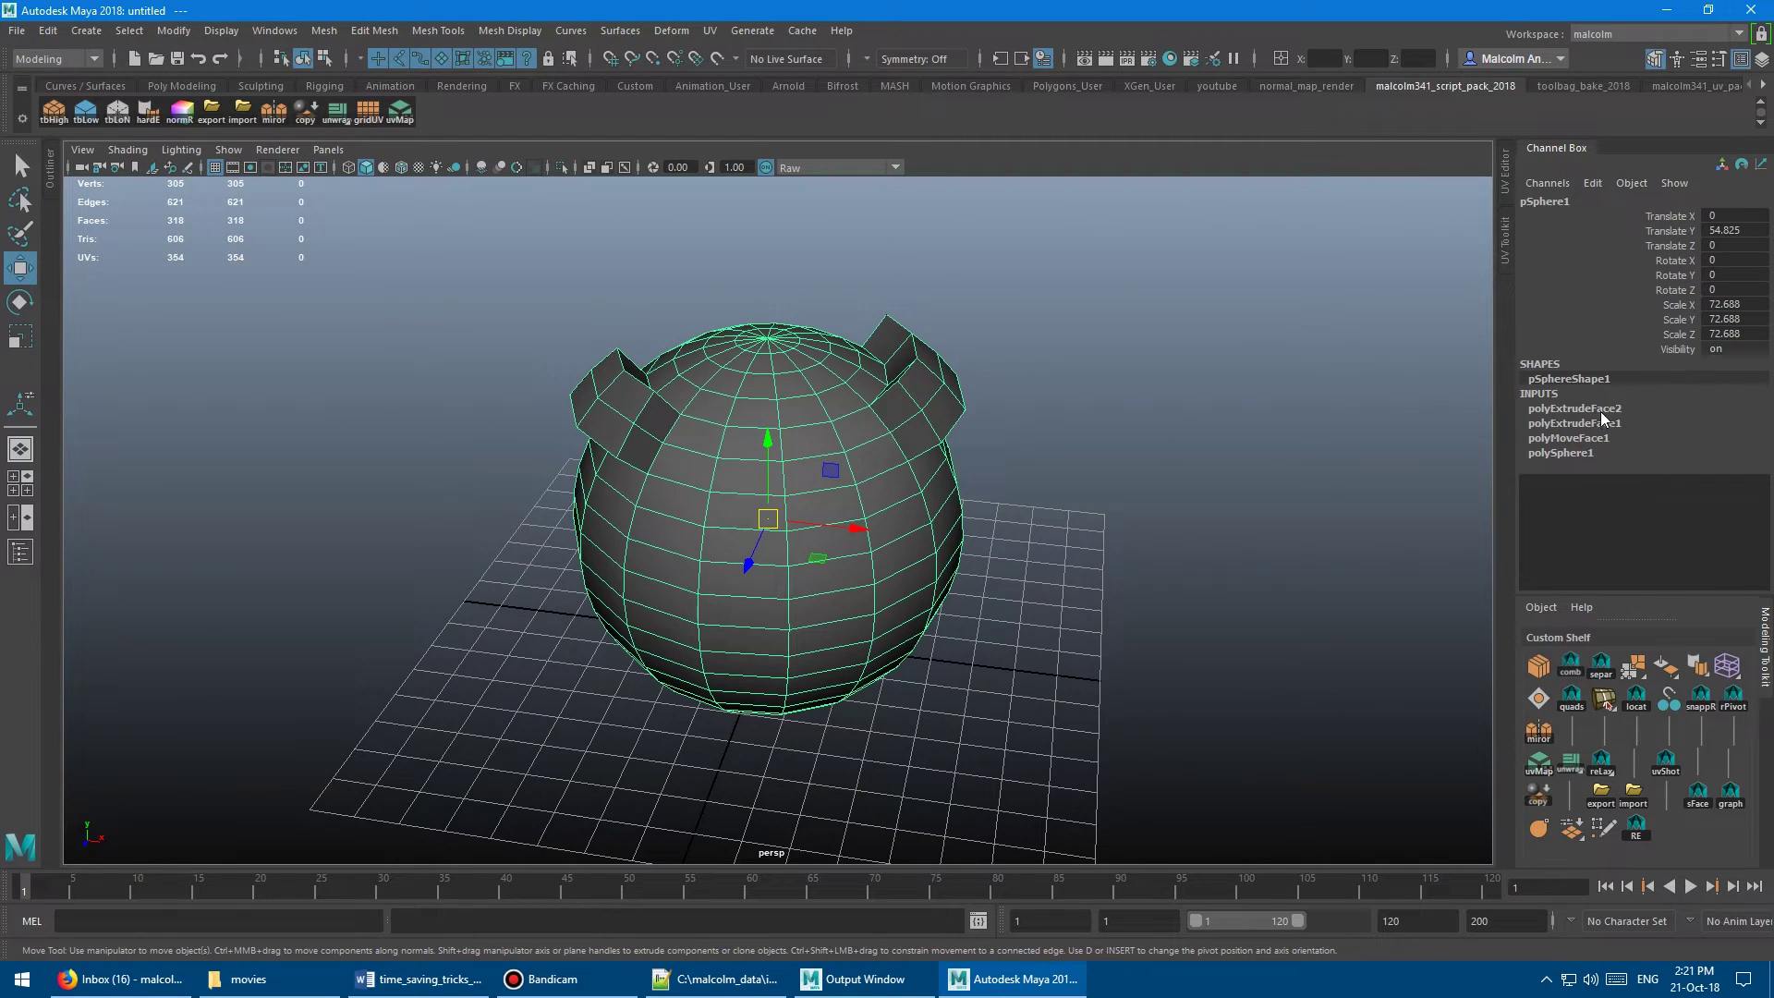
left_click_drag(1047, 418, 1122, 441, "alt")
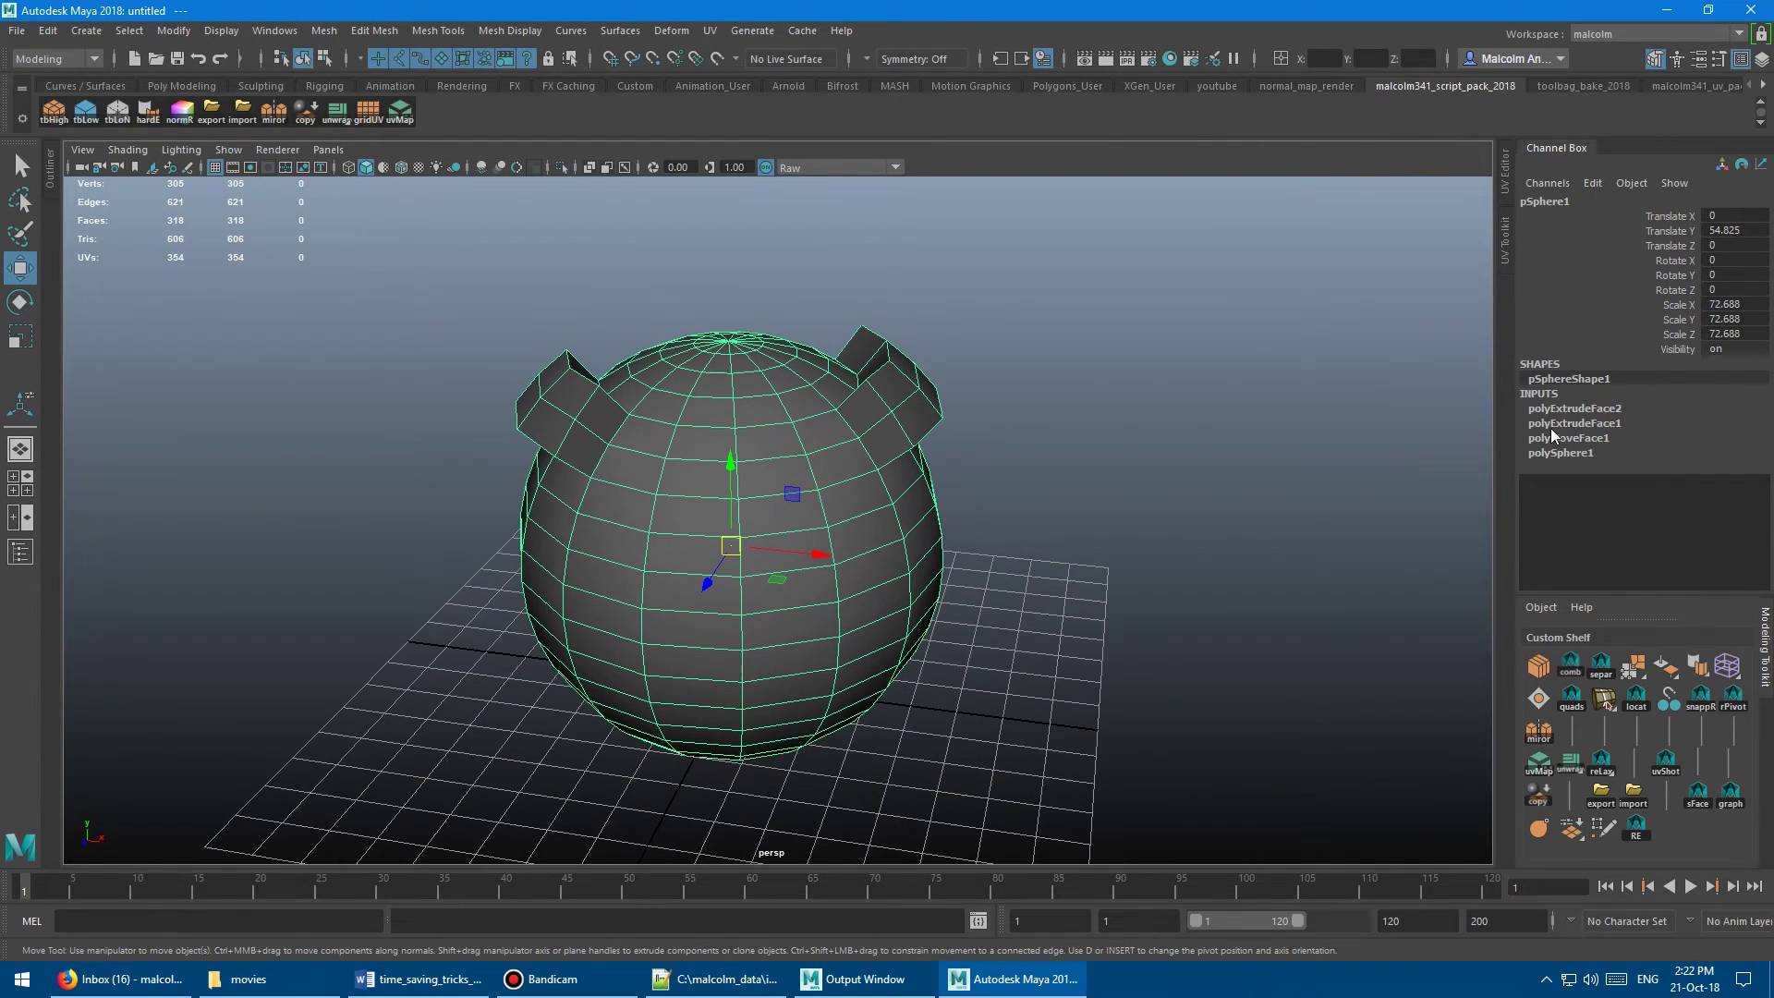
Pick polyExtrudeFace2 in the sphere's history, and bring up its in-view attributes before returning to the Move tool
left_click(1633, 404)
left_click_drag(1206, 400, 1093, 407, "alt")
key("t")
key("w")
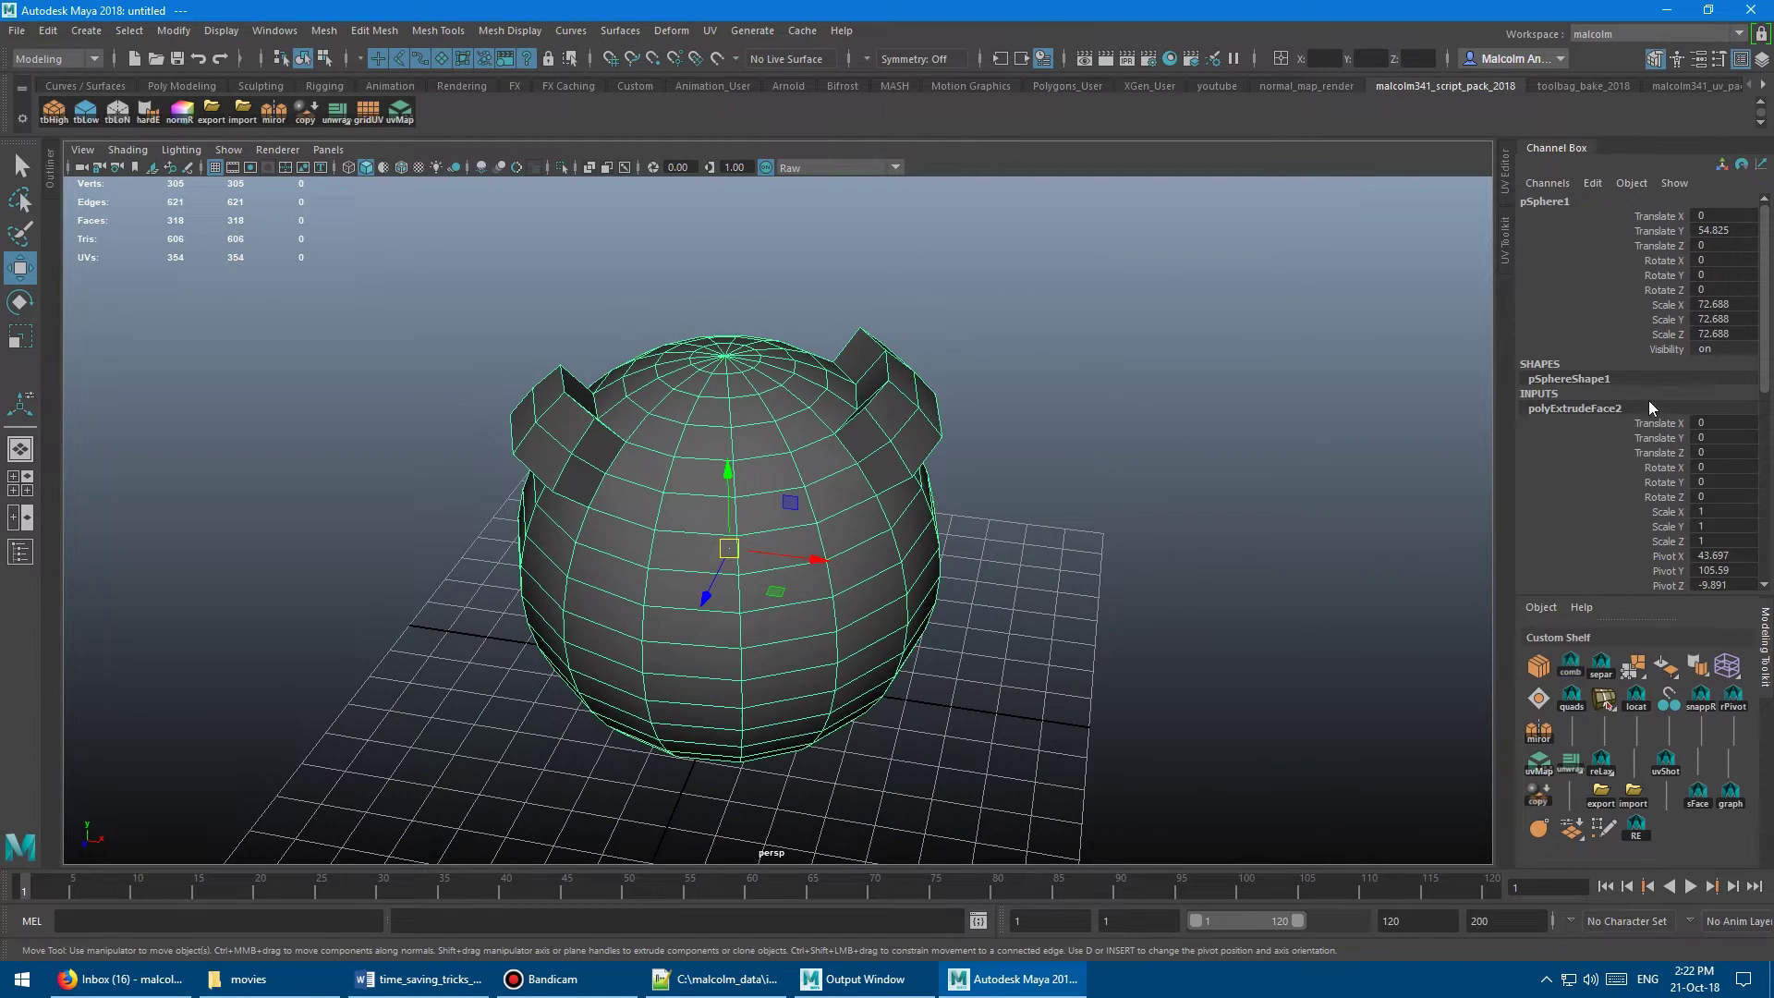
Bring up the in-view attributes of polyExtrudeFace1 from the history and set its Thickness to 8
left_click_drag(1770, 393, 1770, 567)
left_click(1648, 539)
mouse_move(1166, 384)
left_mouse_down("alt")
mouse_move(1129, 376)
mouse_move(1172, 368)
left_mouse_up("alt")
key("t")
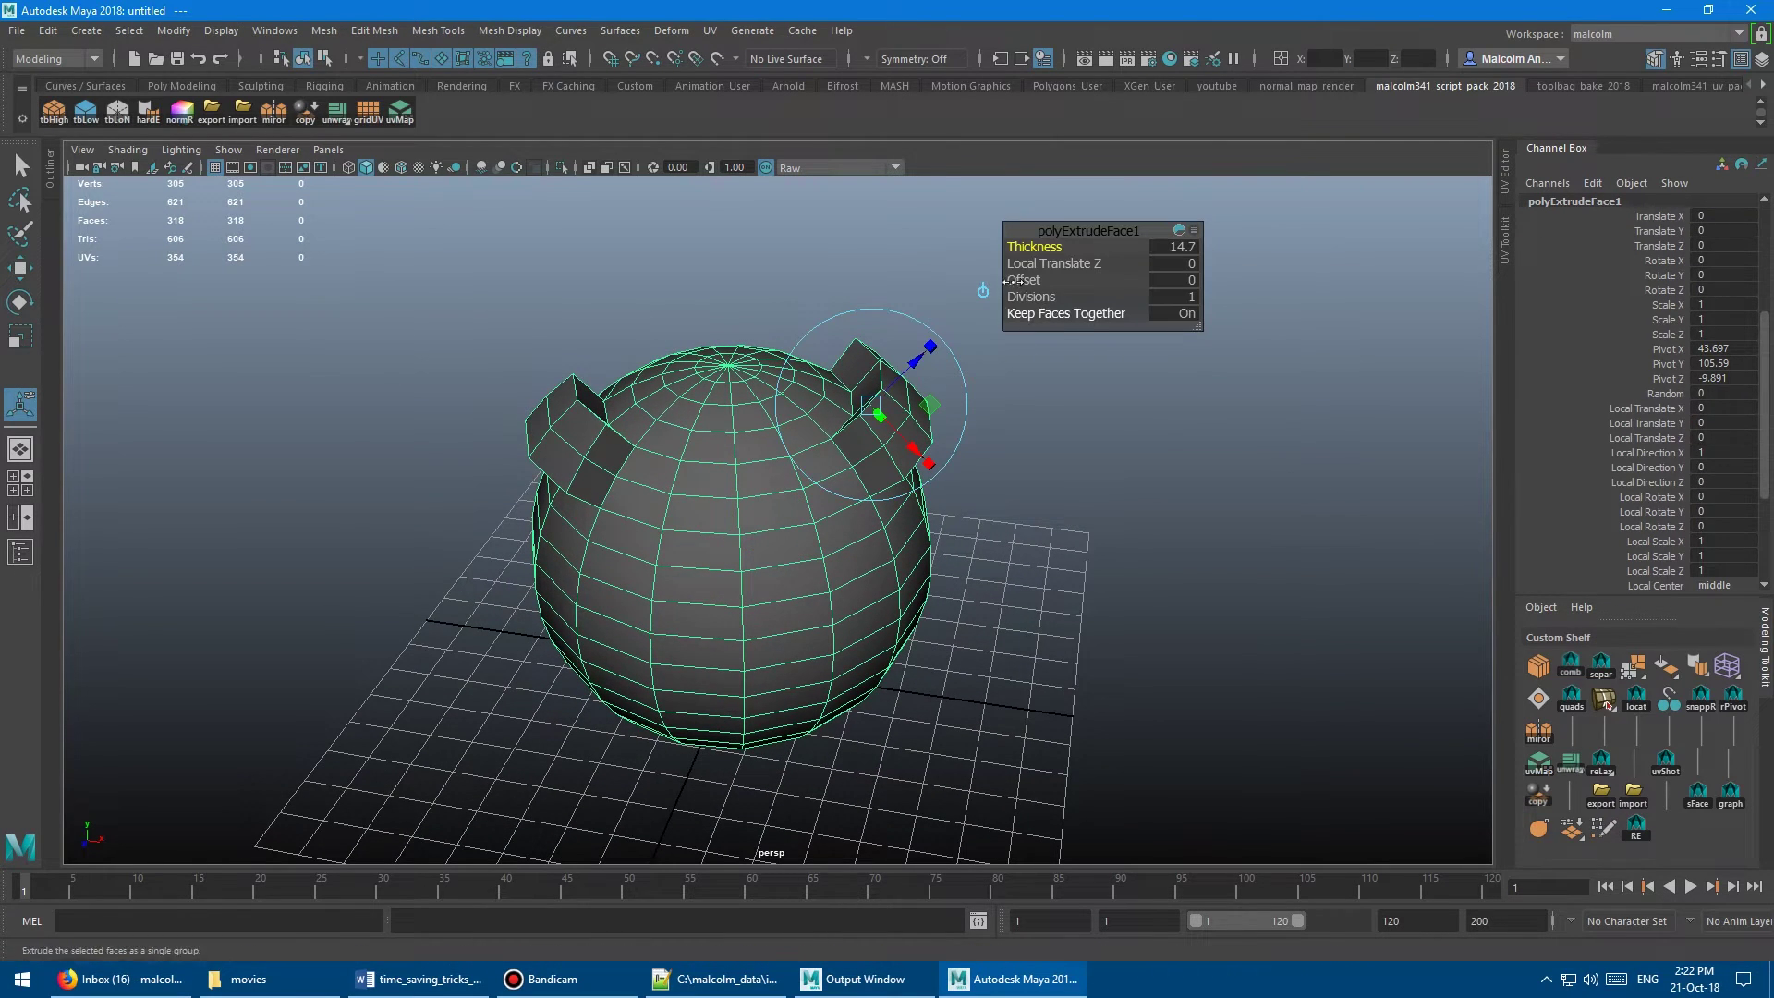
left_click_drag(1053, 248, 1162, 398)
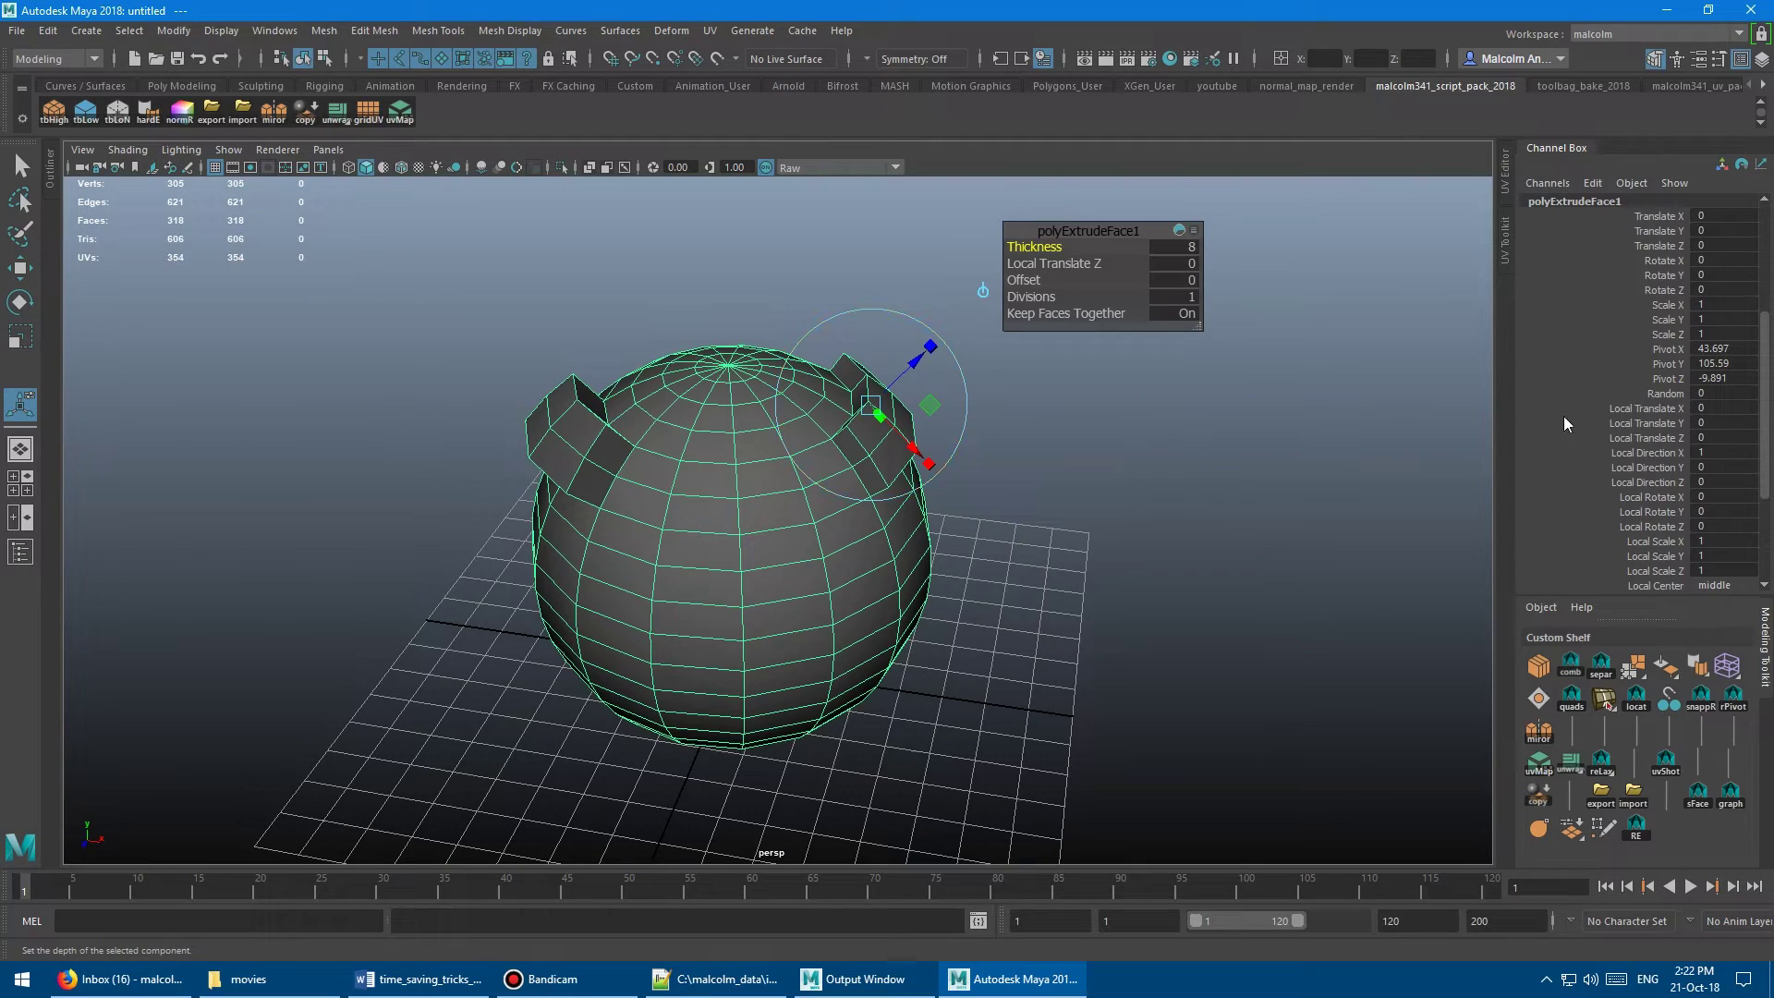
Switch the in-view editor to polyExtrudeFace2 and set its Thickness to about 10.4
left_click(1632, 408)
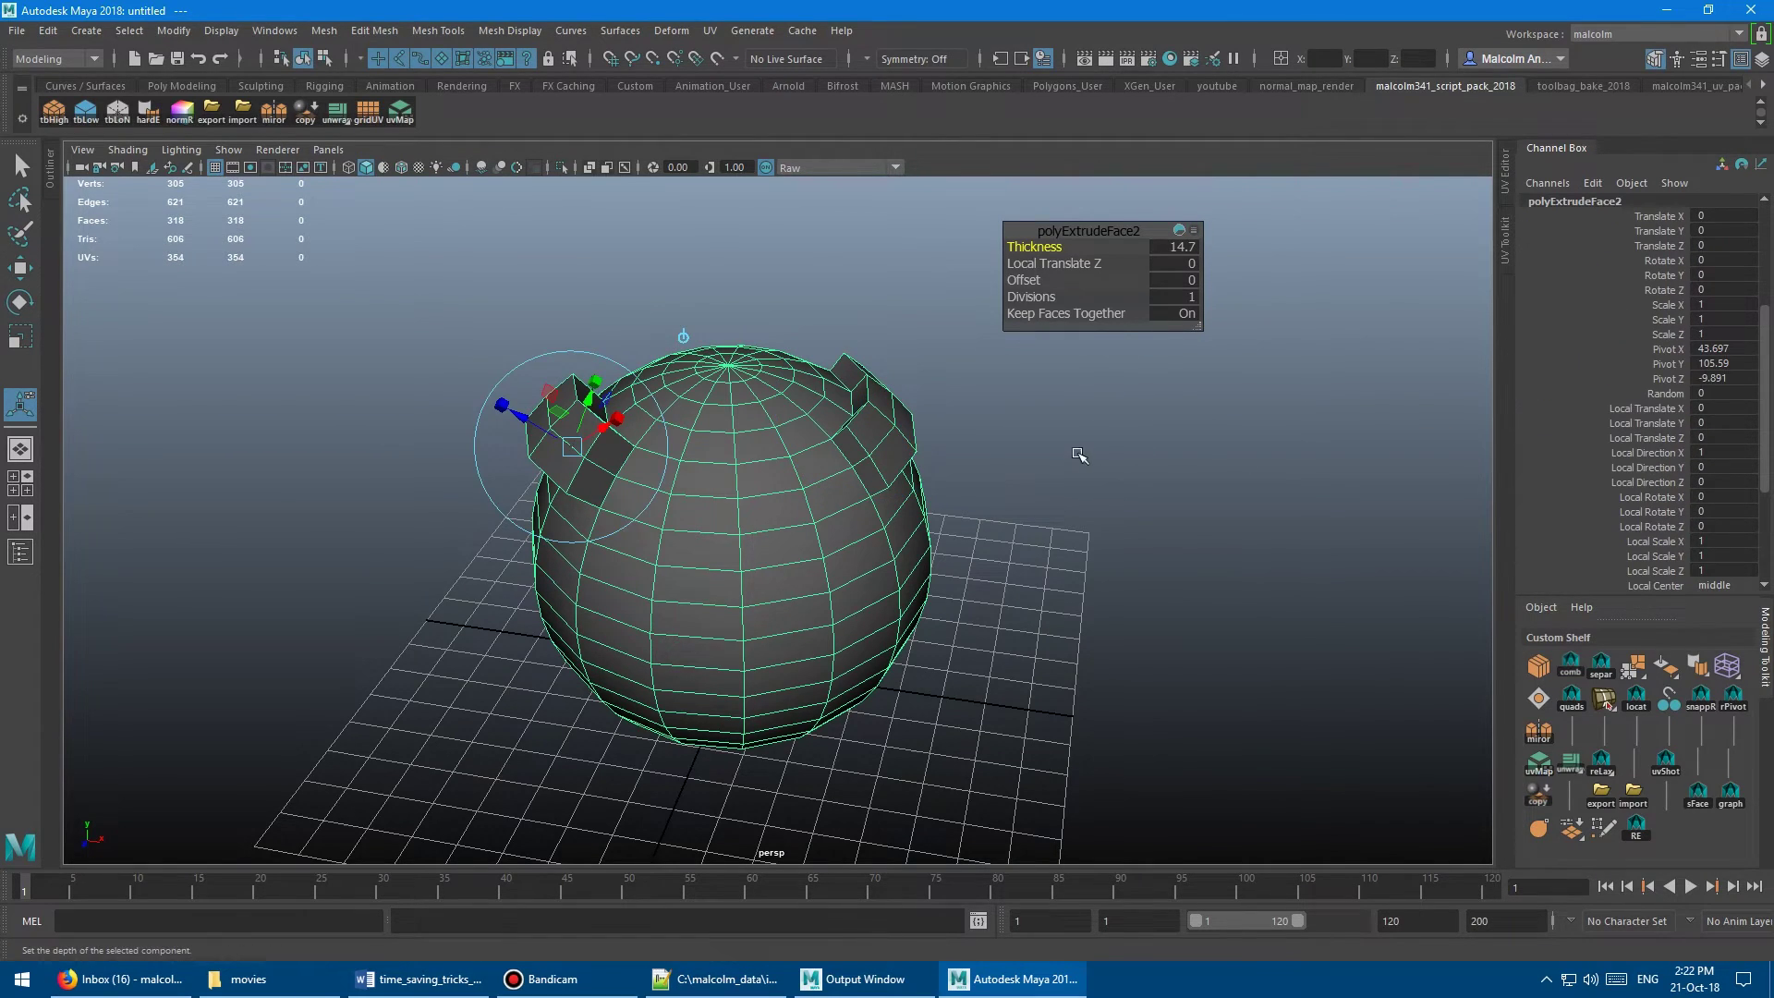
left_click_drag(1078, 452, 1114, 430, "alt")
middle_click_drag(1114, 431, 1056, 454)
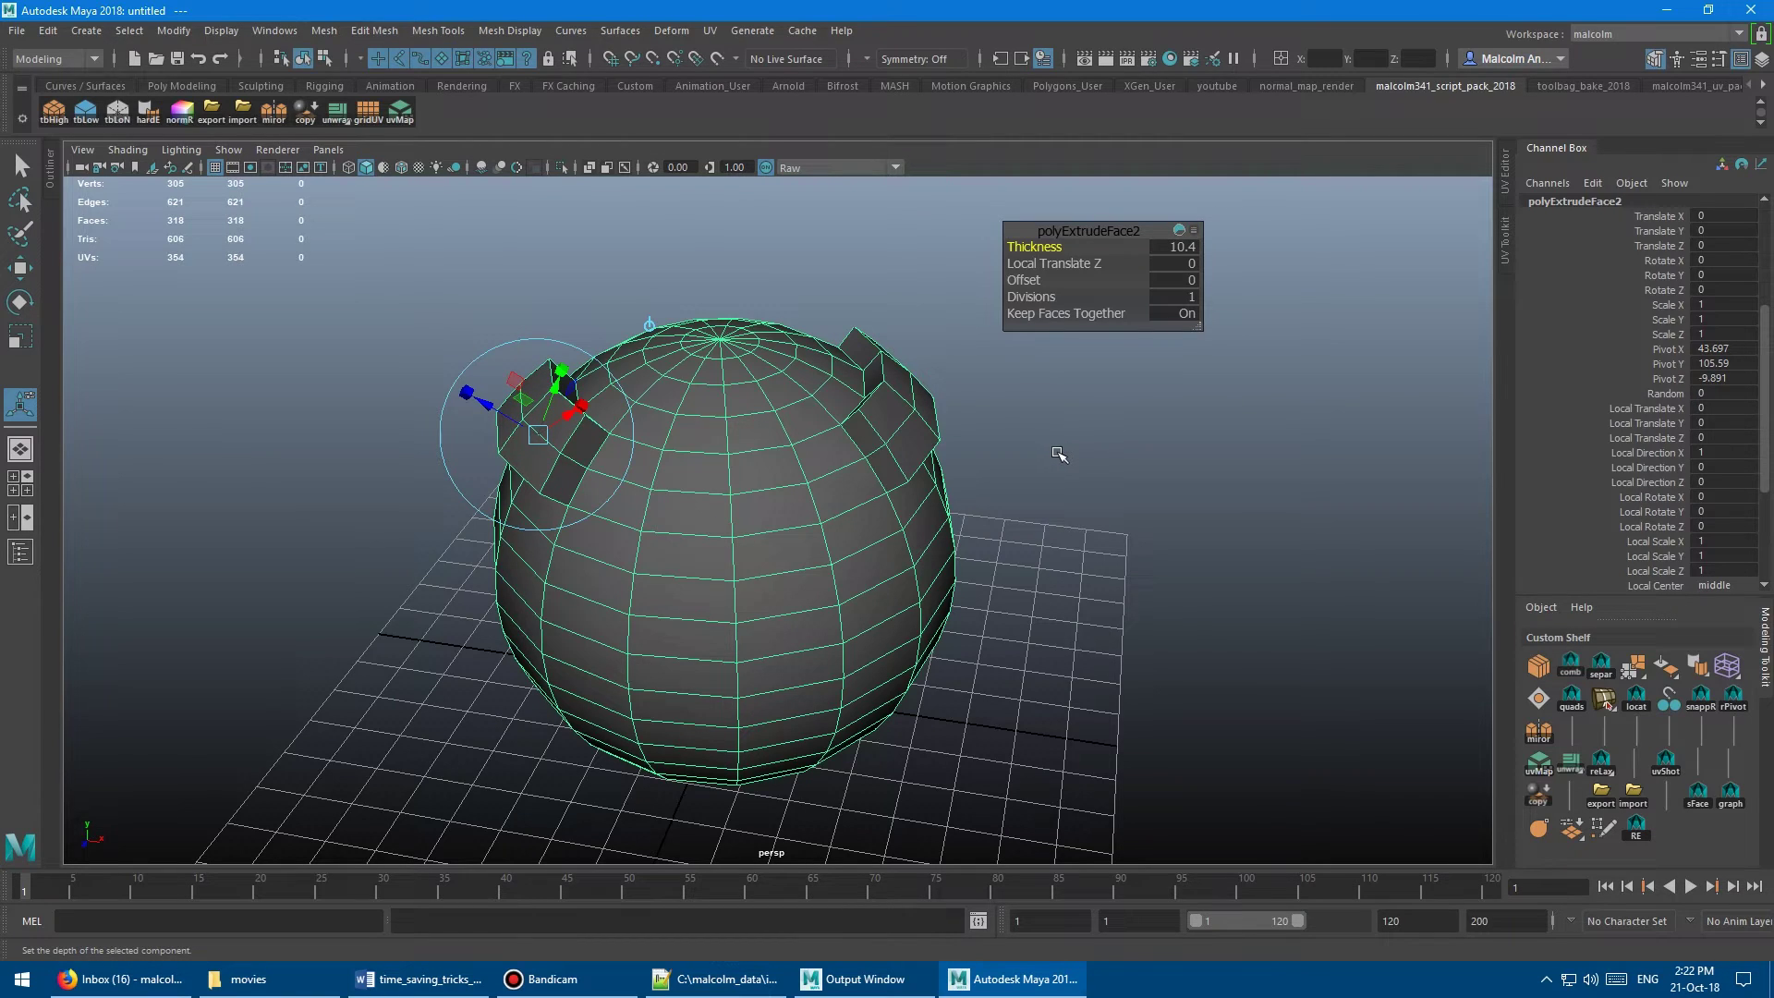
Switch the in-view editor to the polySphere1 history input and set Subdivisions Axis to 18
scroll(1626, 384, "up", 4)
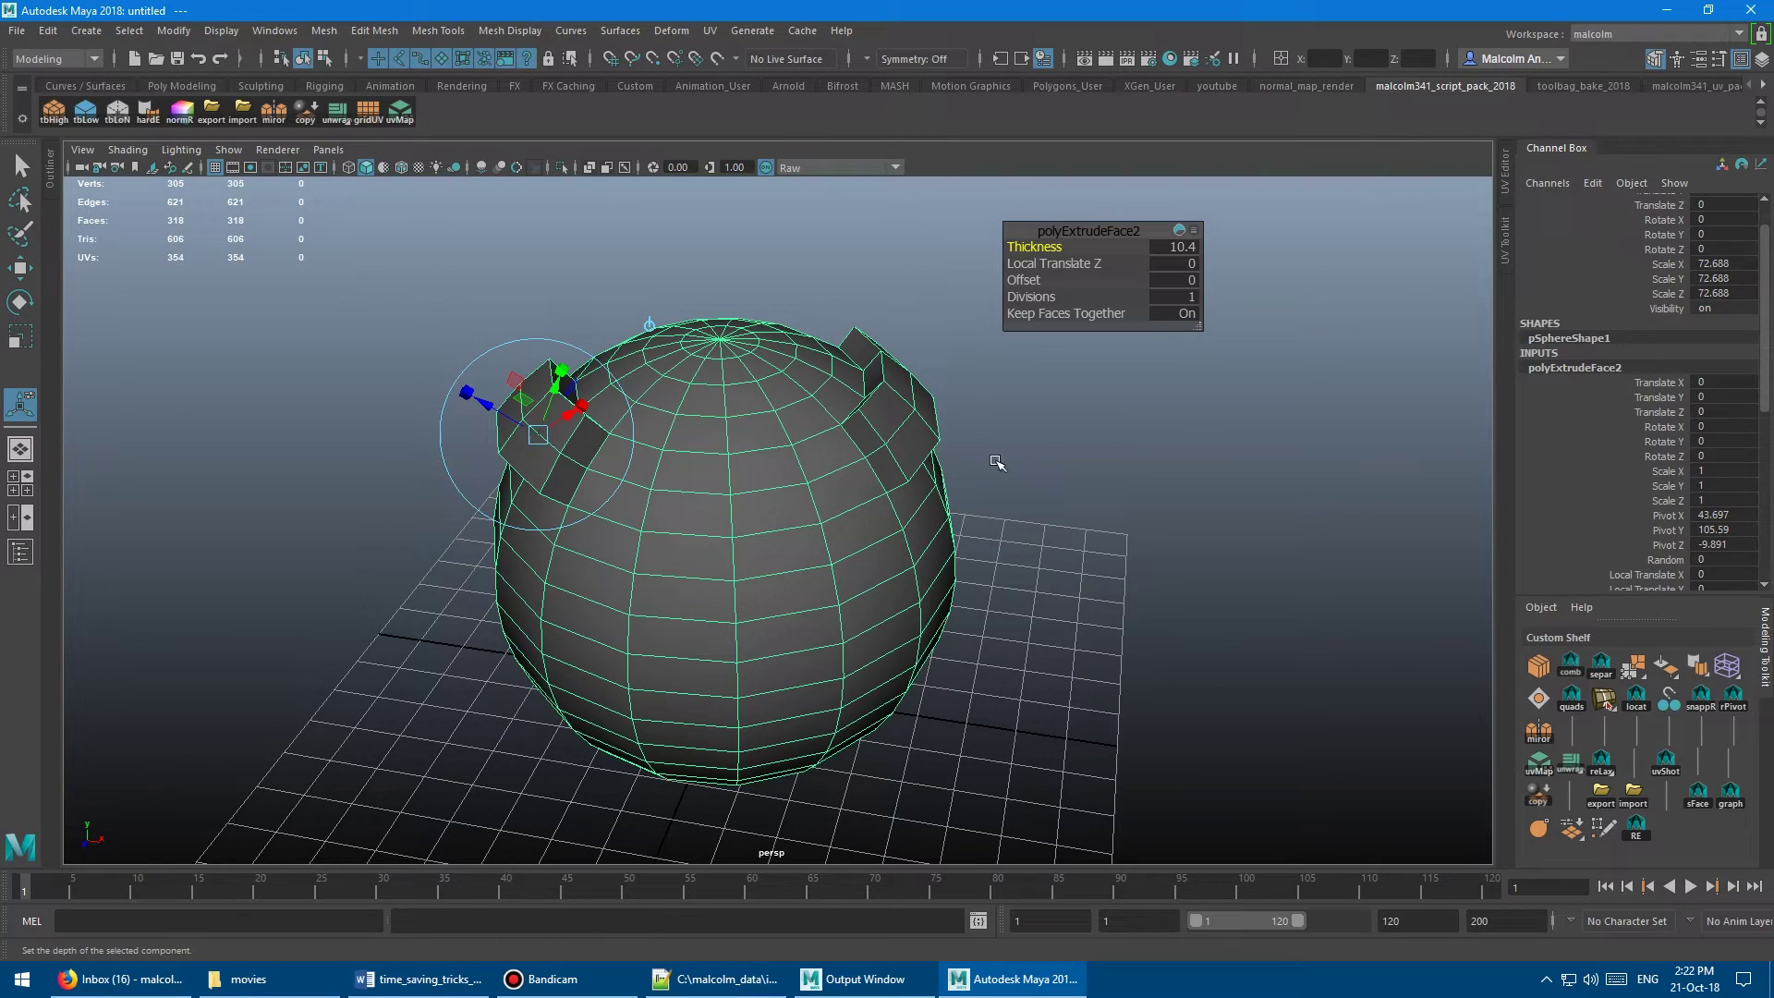
scroll(1650, 457, "down", 8)
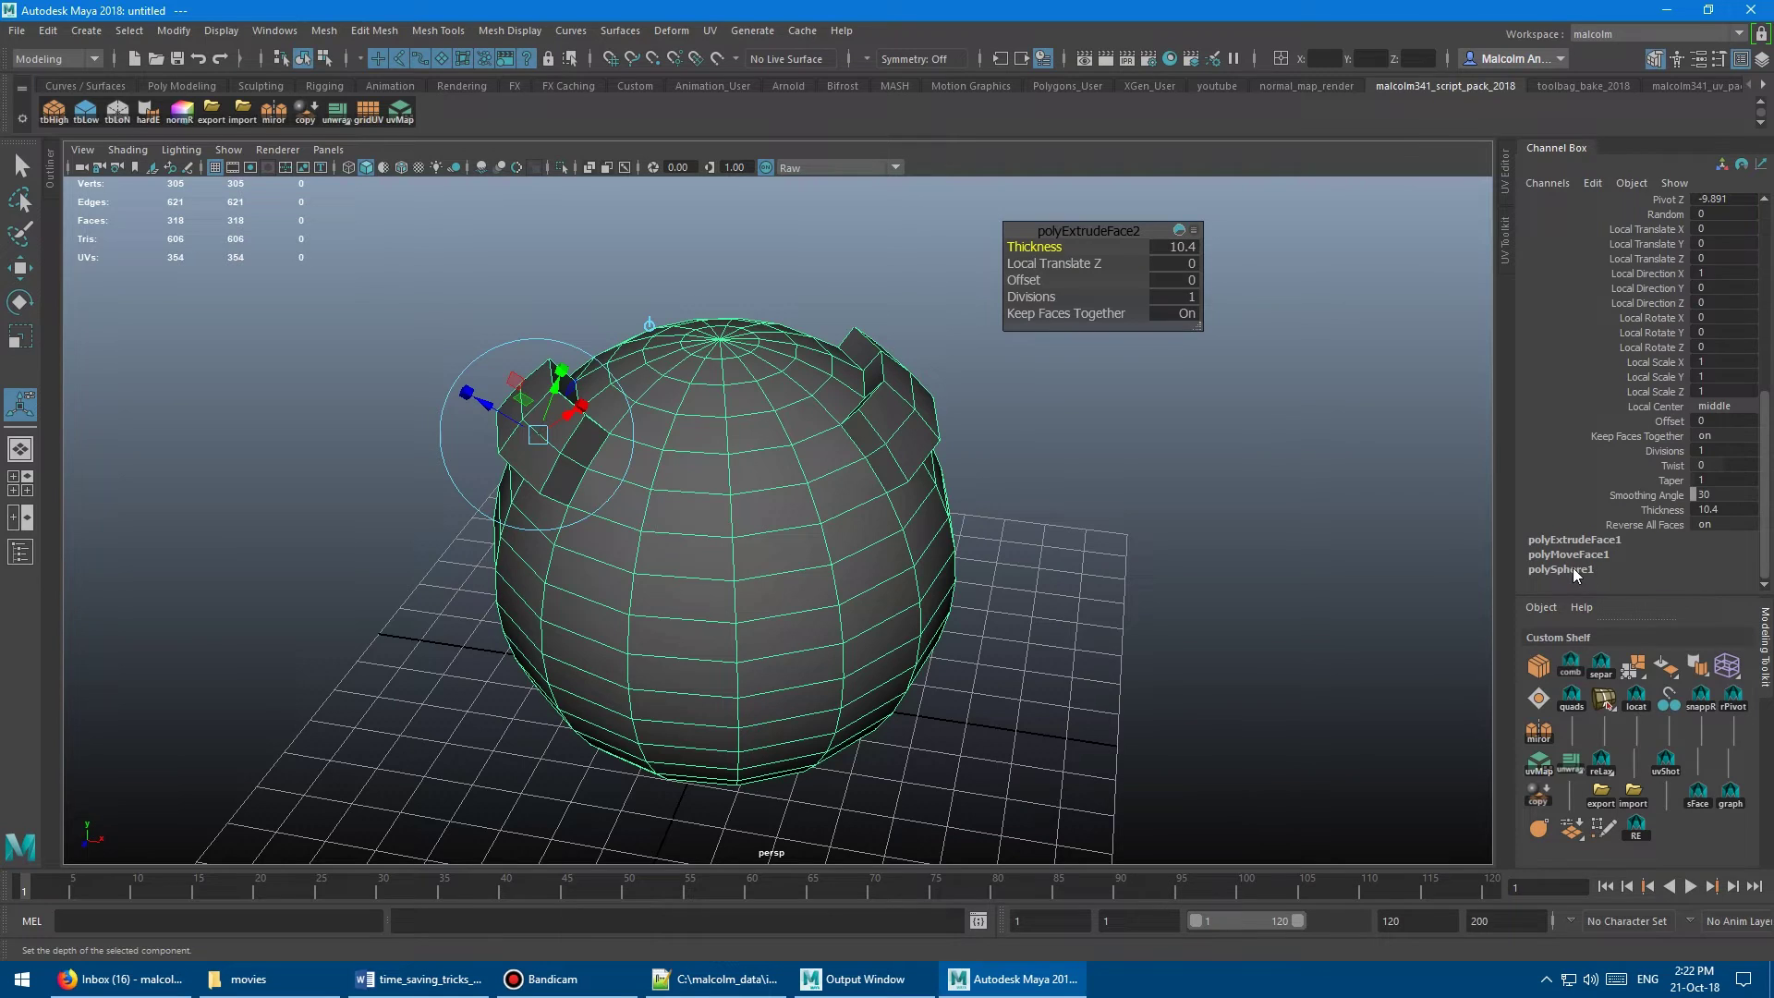
mouse_move(1041, 499)
left_mouse_down("alt")
mouse_move(1089, 499)
mouse_move(1062, 488)
left_mouse_up("alt")
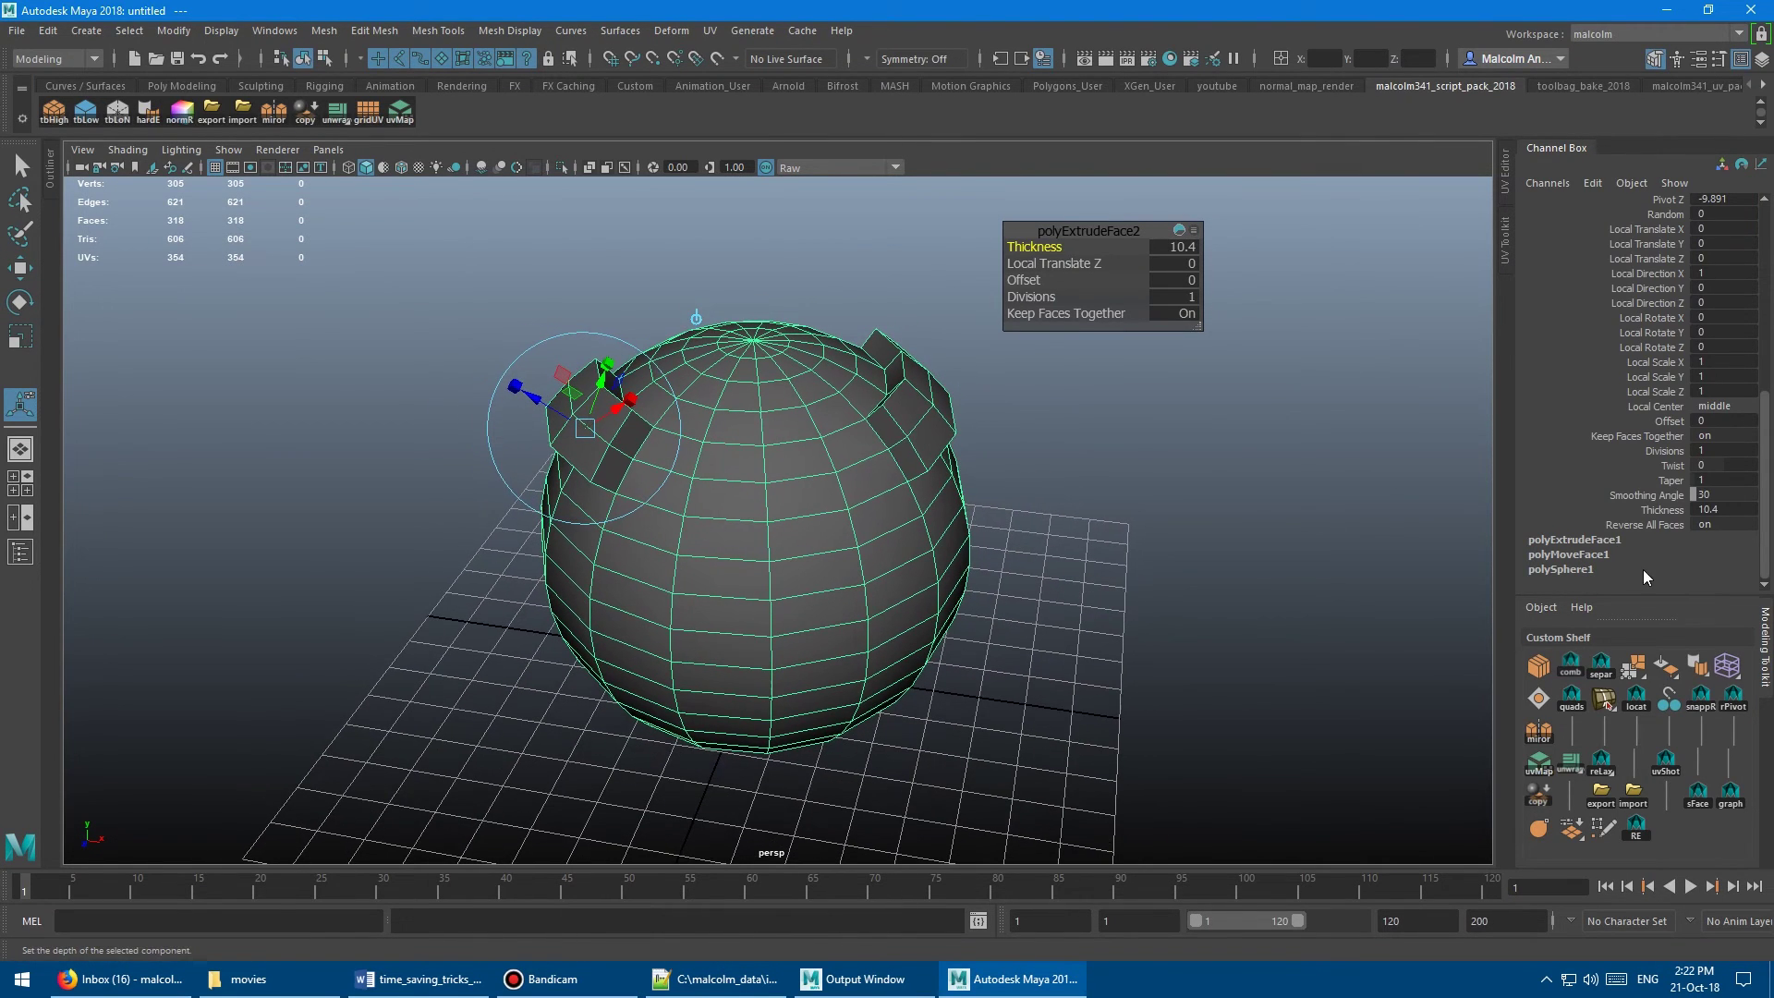
left_click(1617, 568)
left_click_drag(1267, 496, 1255, 491, "alt")
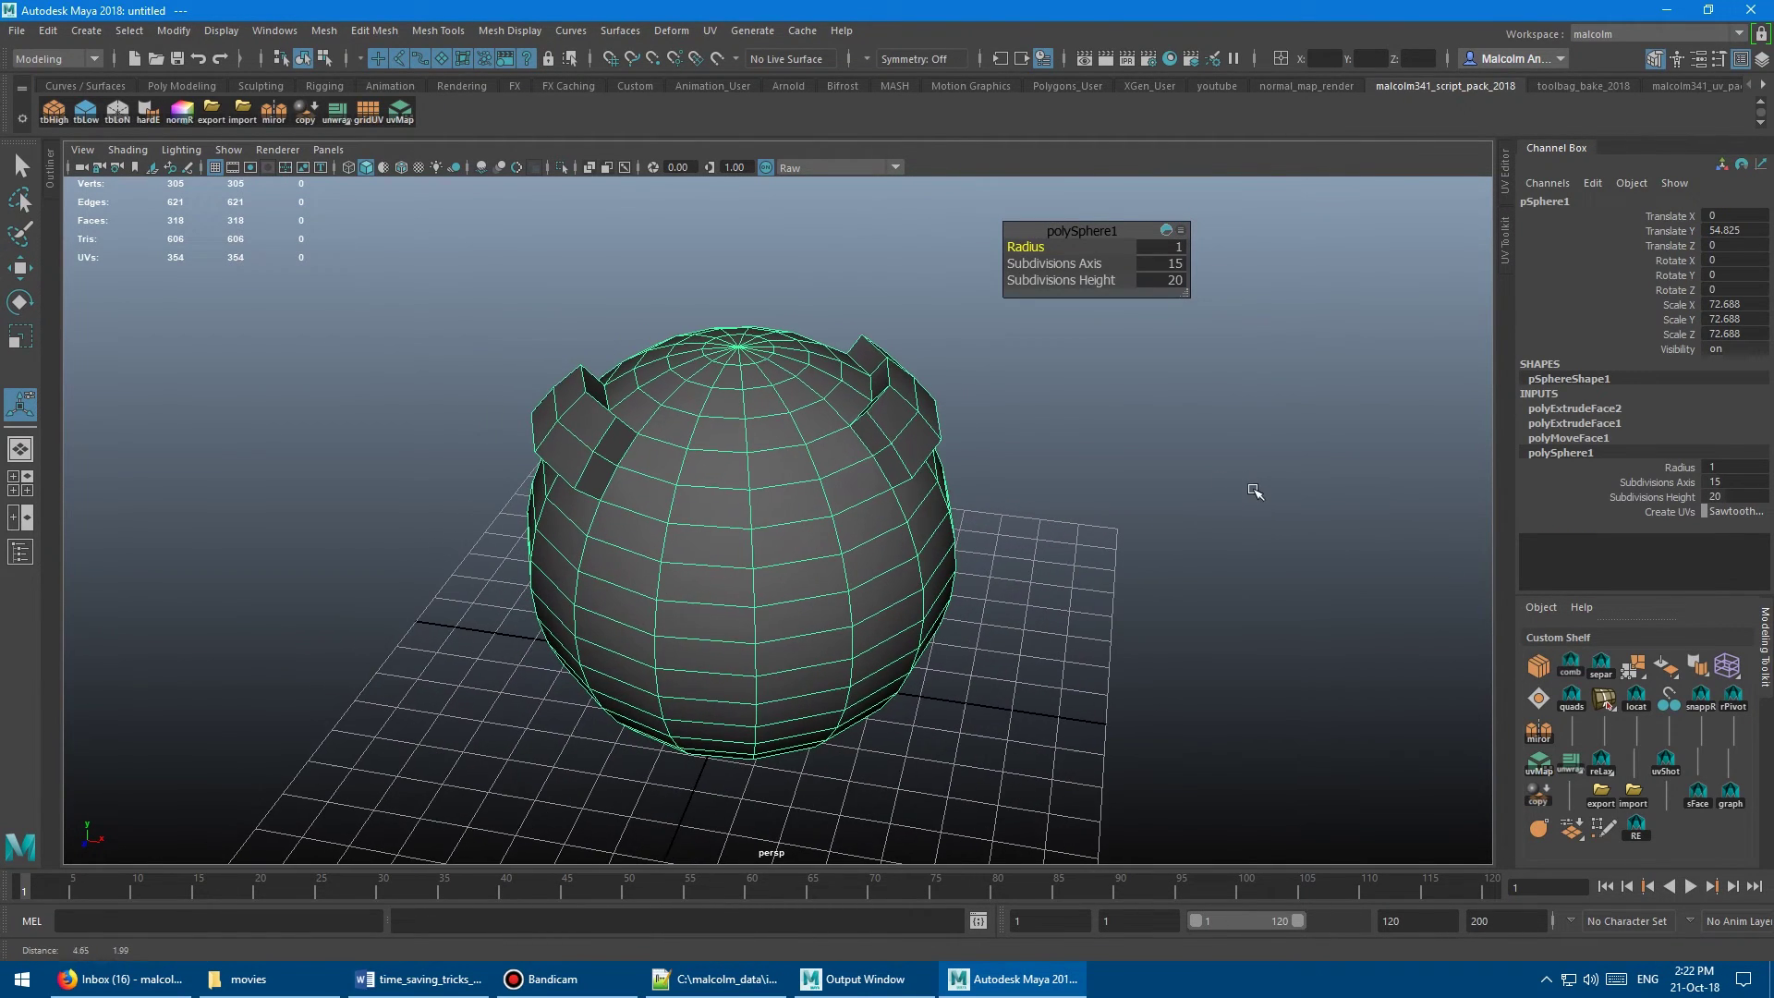
key("Down")
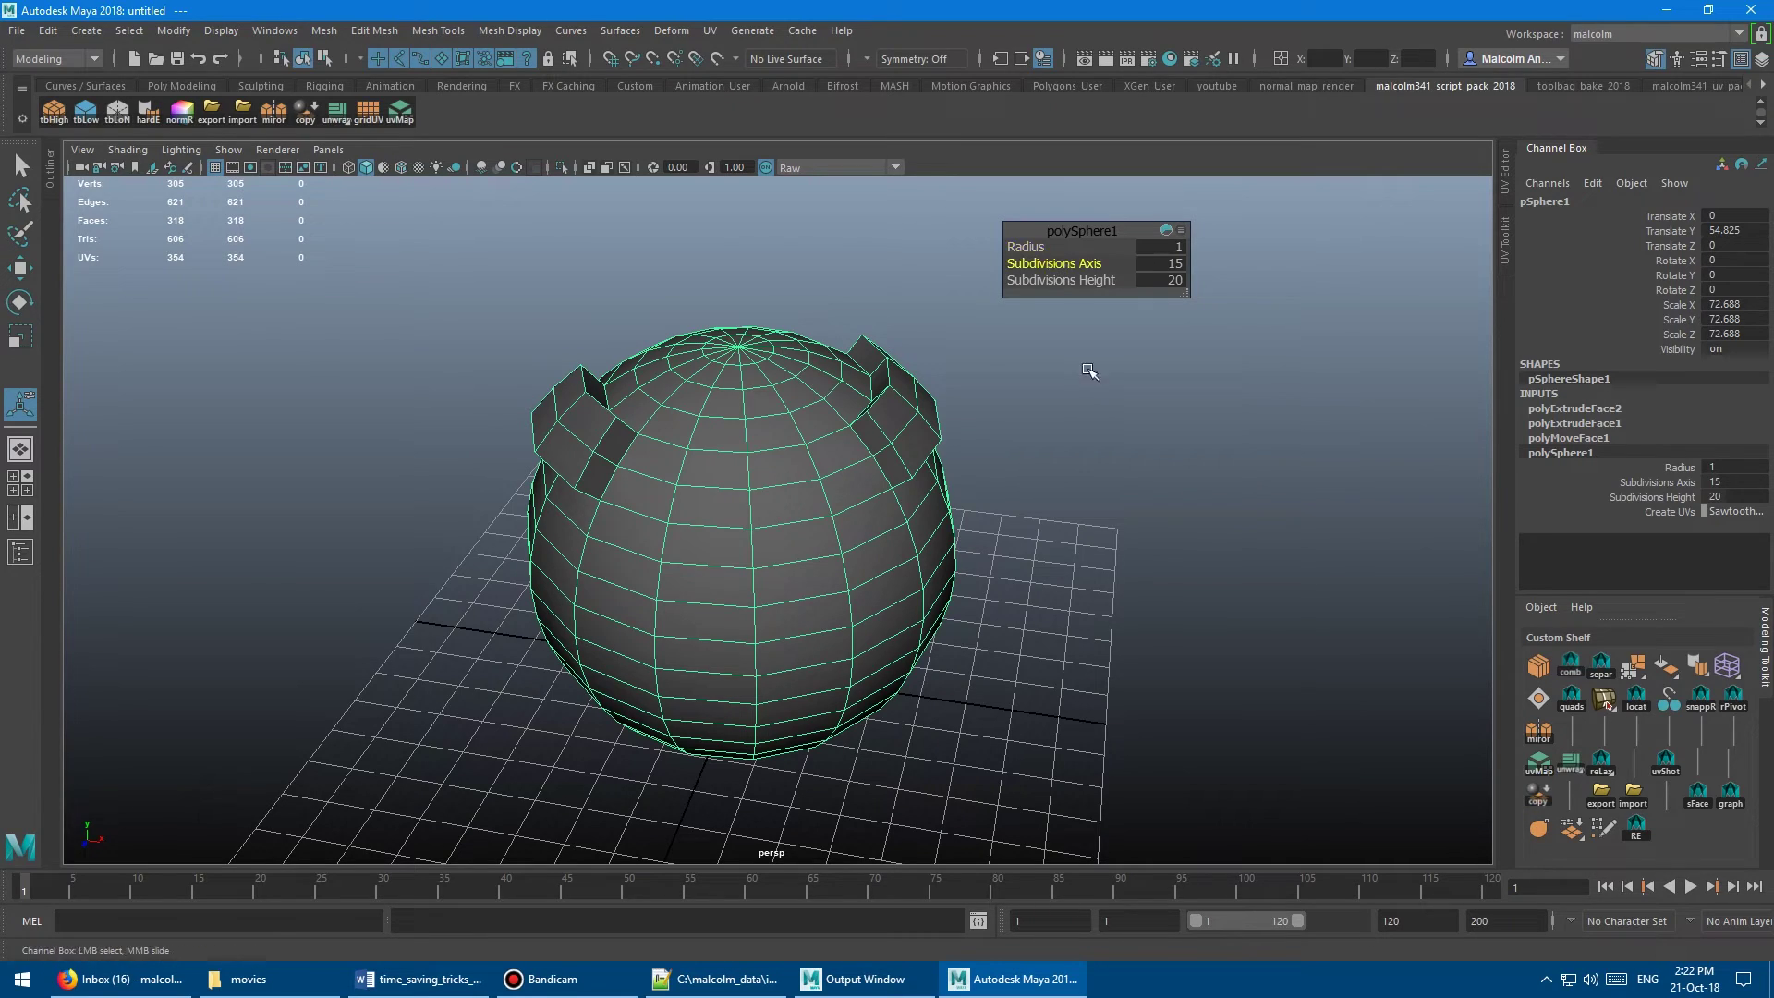
middle_click_drag(1090, 370, 1124, 378)
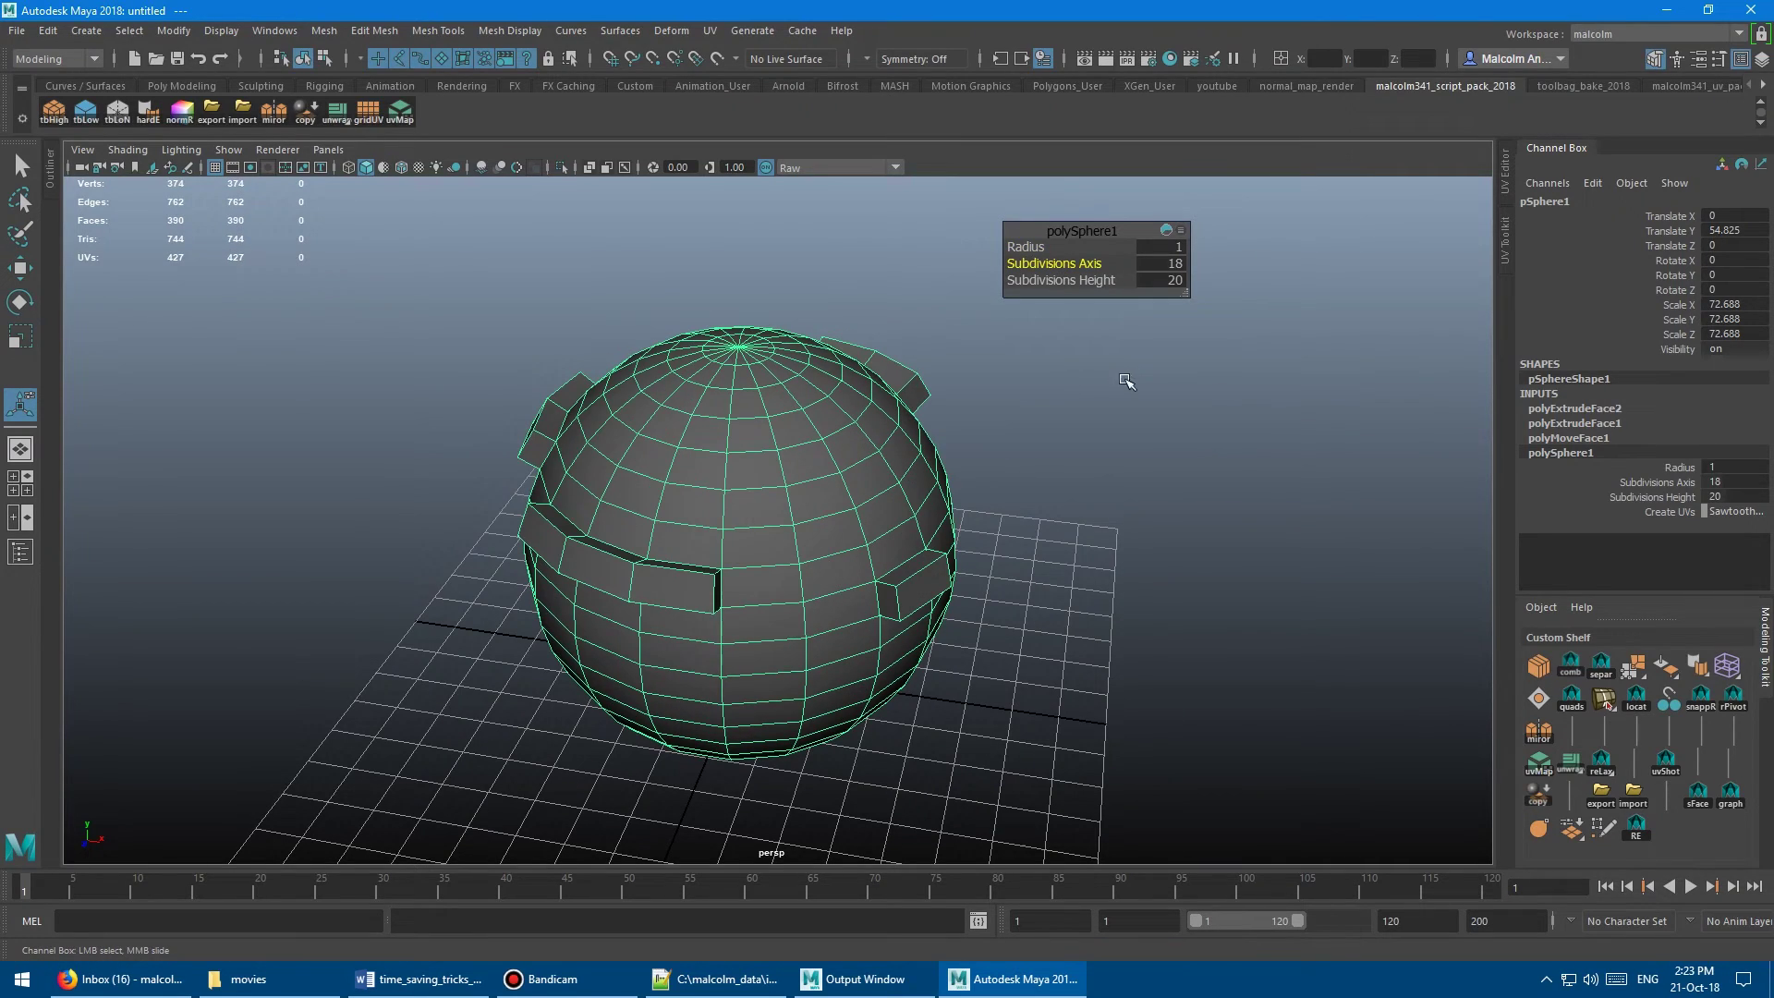
Set the sphere's Subdivisions Height to 22 and Subdivisions Axis to 19 to see how the extrusions react
mouse_move(1125, 381)
left_mouse_down("alt")
mouse_move(1259, 406)
mouse_move(1239, 499)
mouse_move(1065, 451)
mouse_move(1085, 391)
mouse_move(1133, 388)
left_mouse_up("alt")
key("Down")
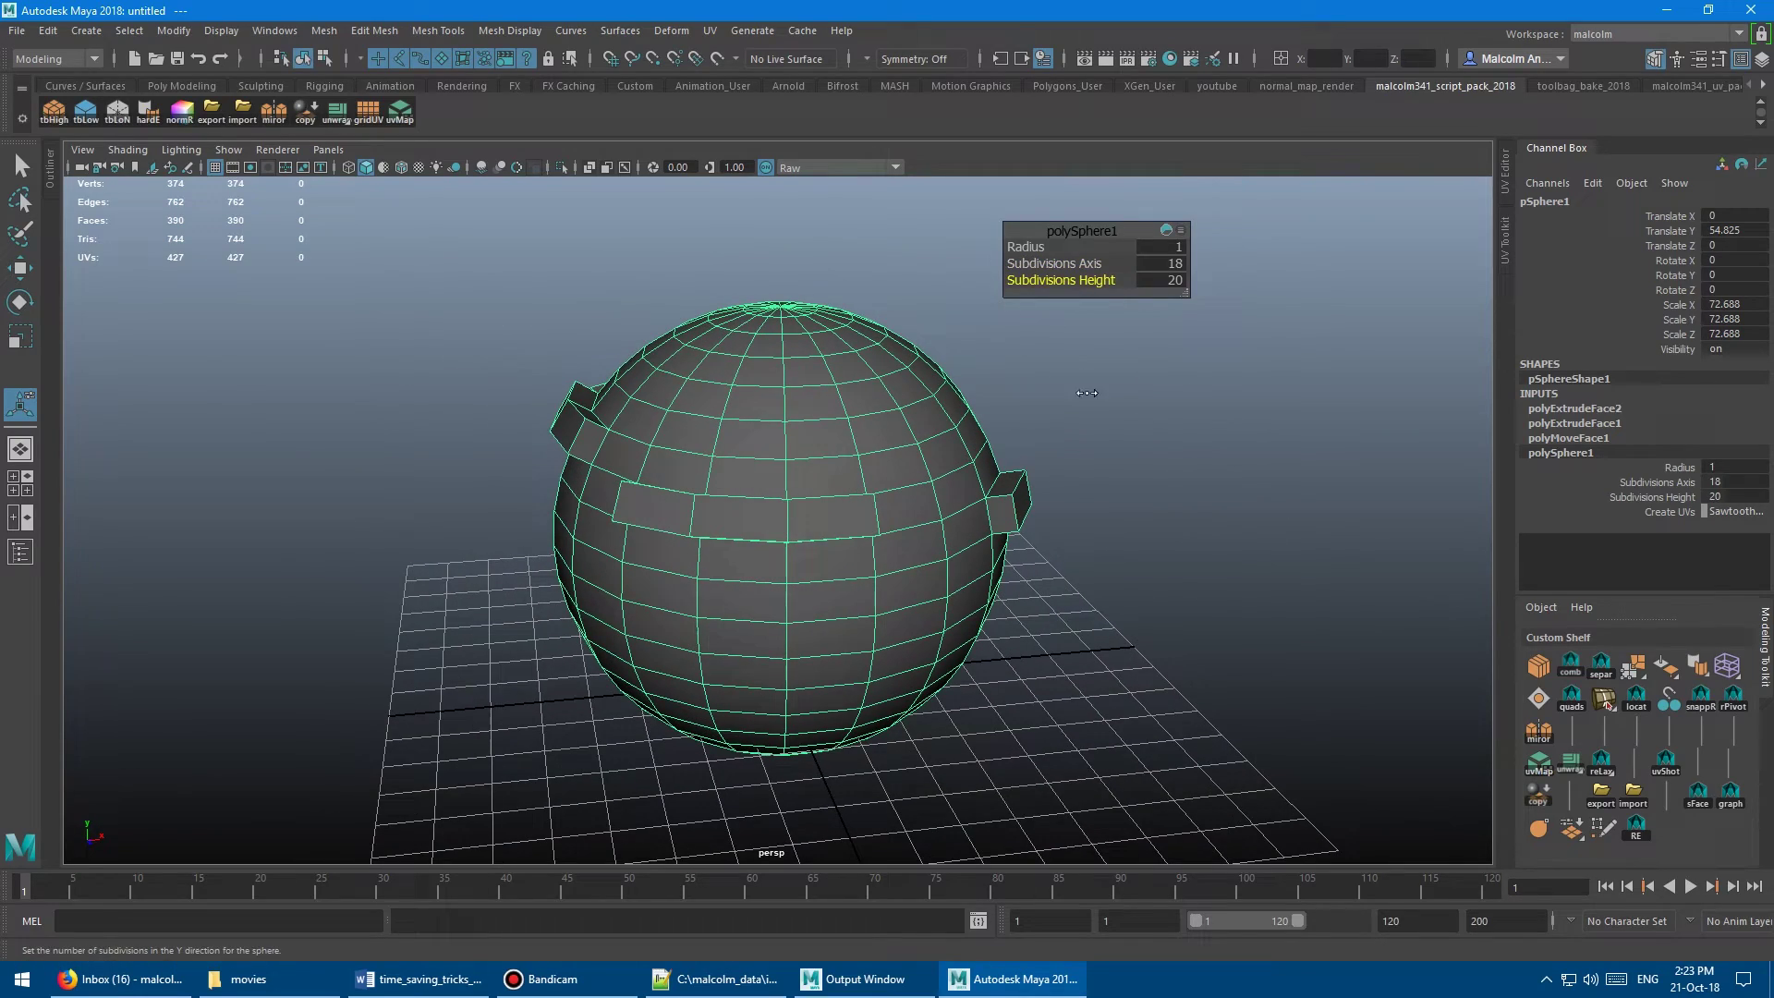
mouse_move(1087, 393)
middle_mouse_down()
mouse_move(1062, 390)
mouse_move(1080, 393)
middle_mouse_up()
left_click_drag(1081, 392, 1025, 407, "alt")
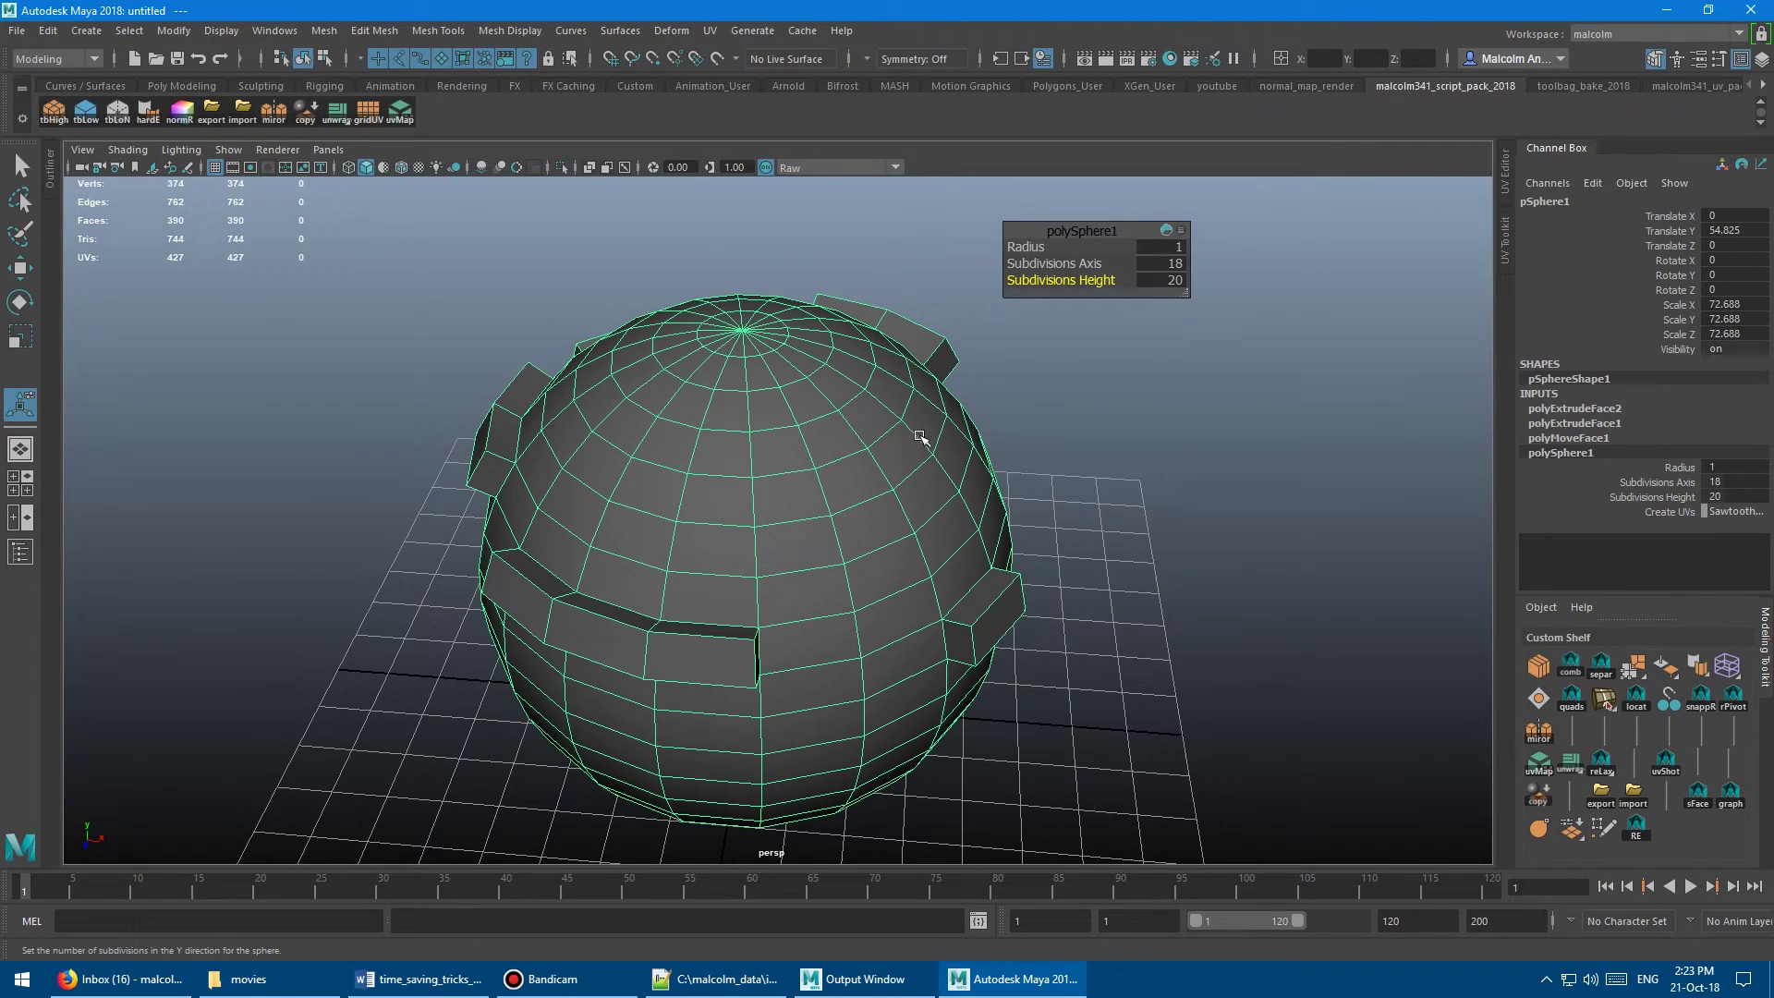
left_click_drag(919, 436, 649, 489, "alt")
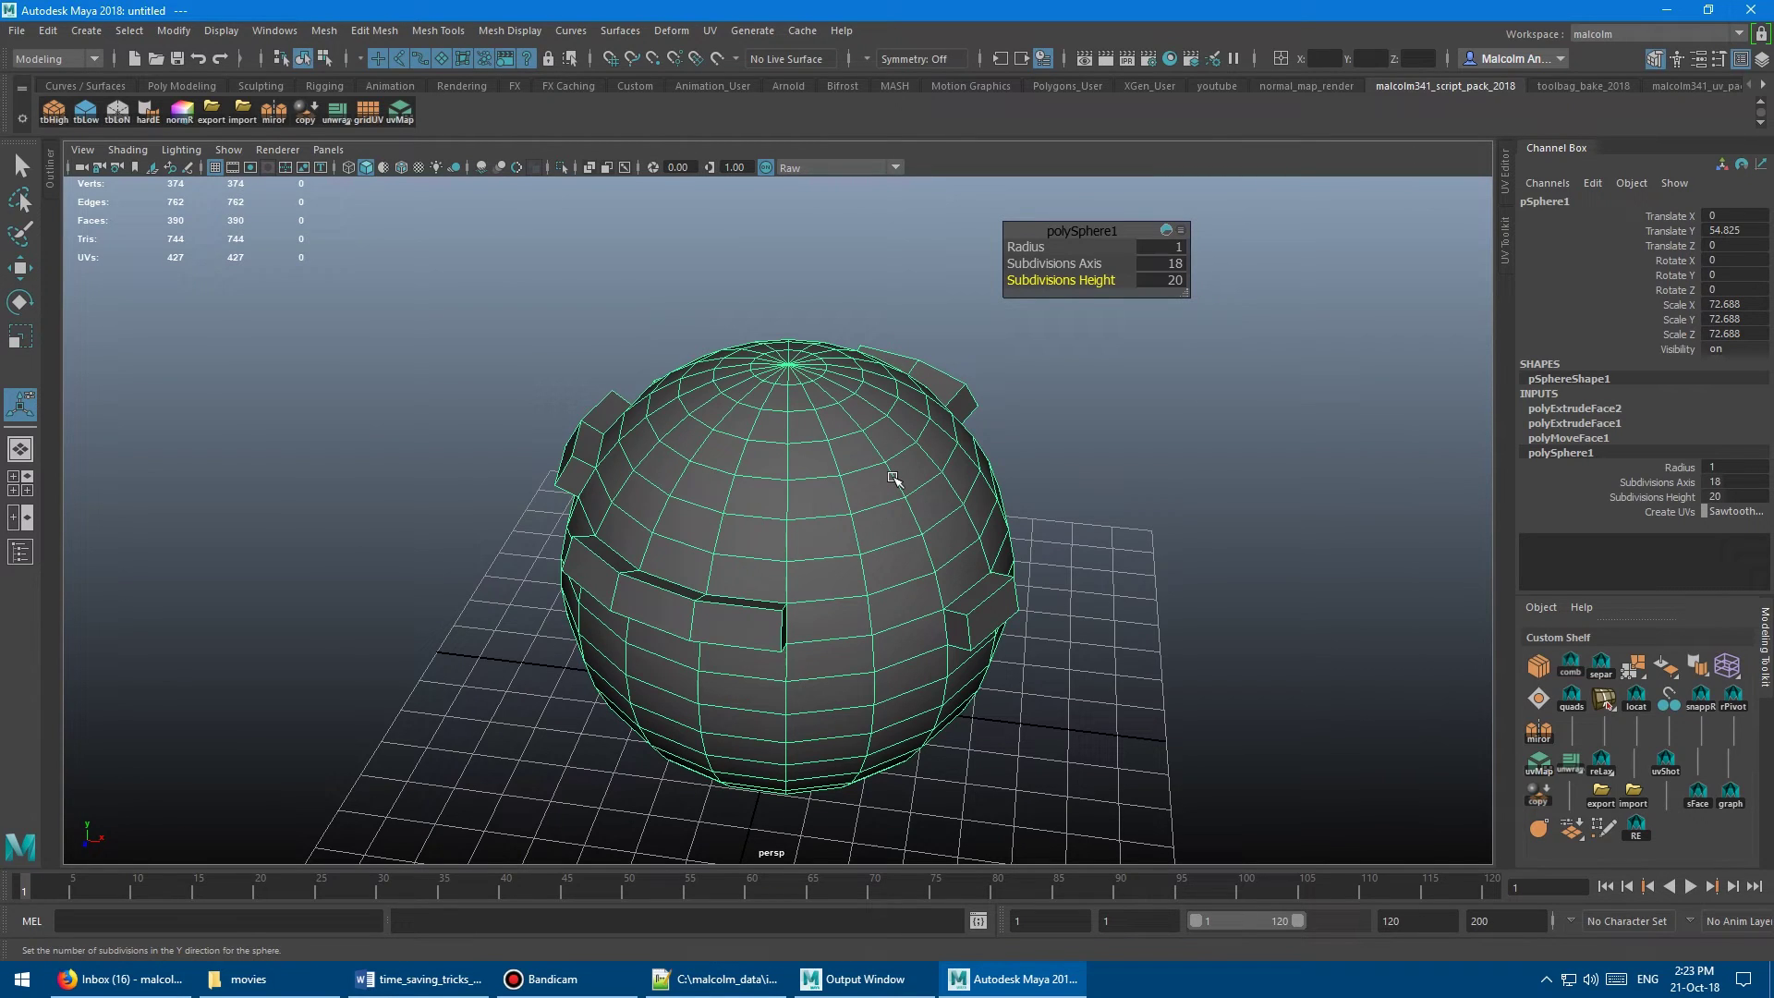
left_click_drag(893, 477, 947, 440, "alt")
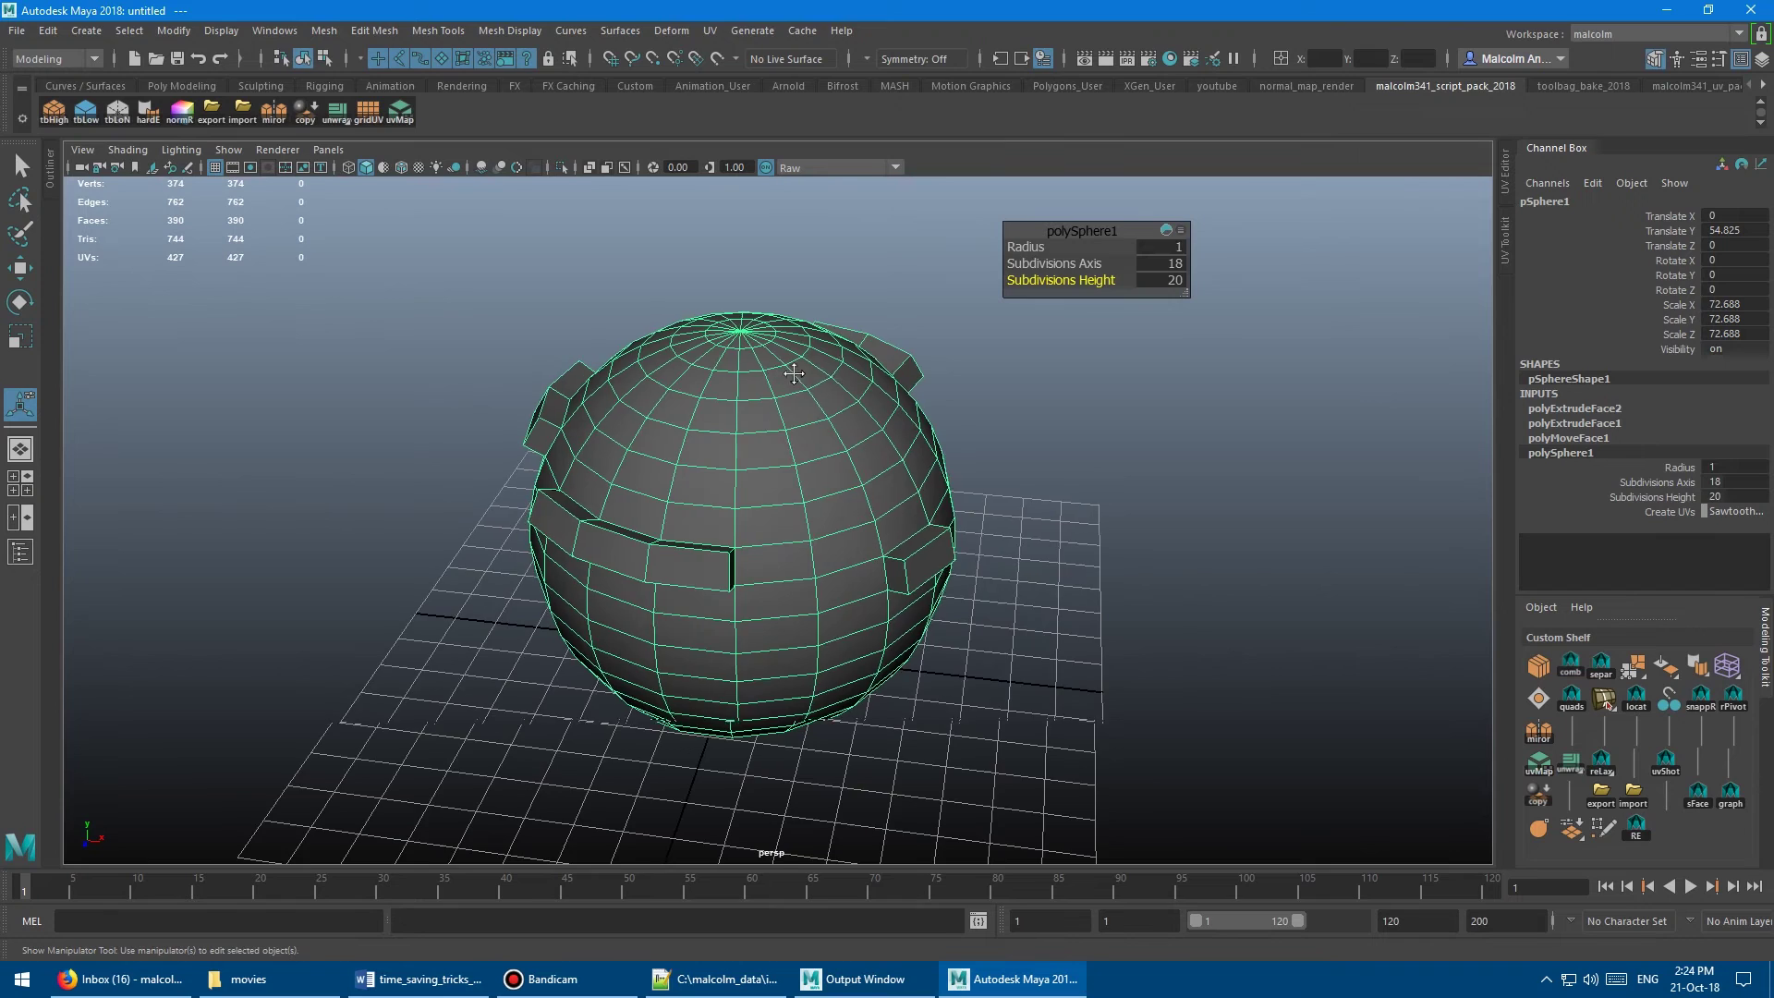
left_click_drag(767, 369, 821, 376, "alt")
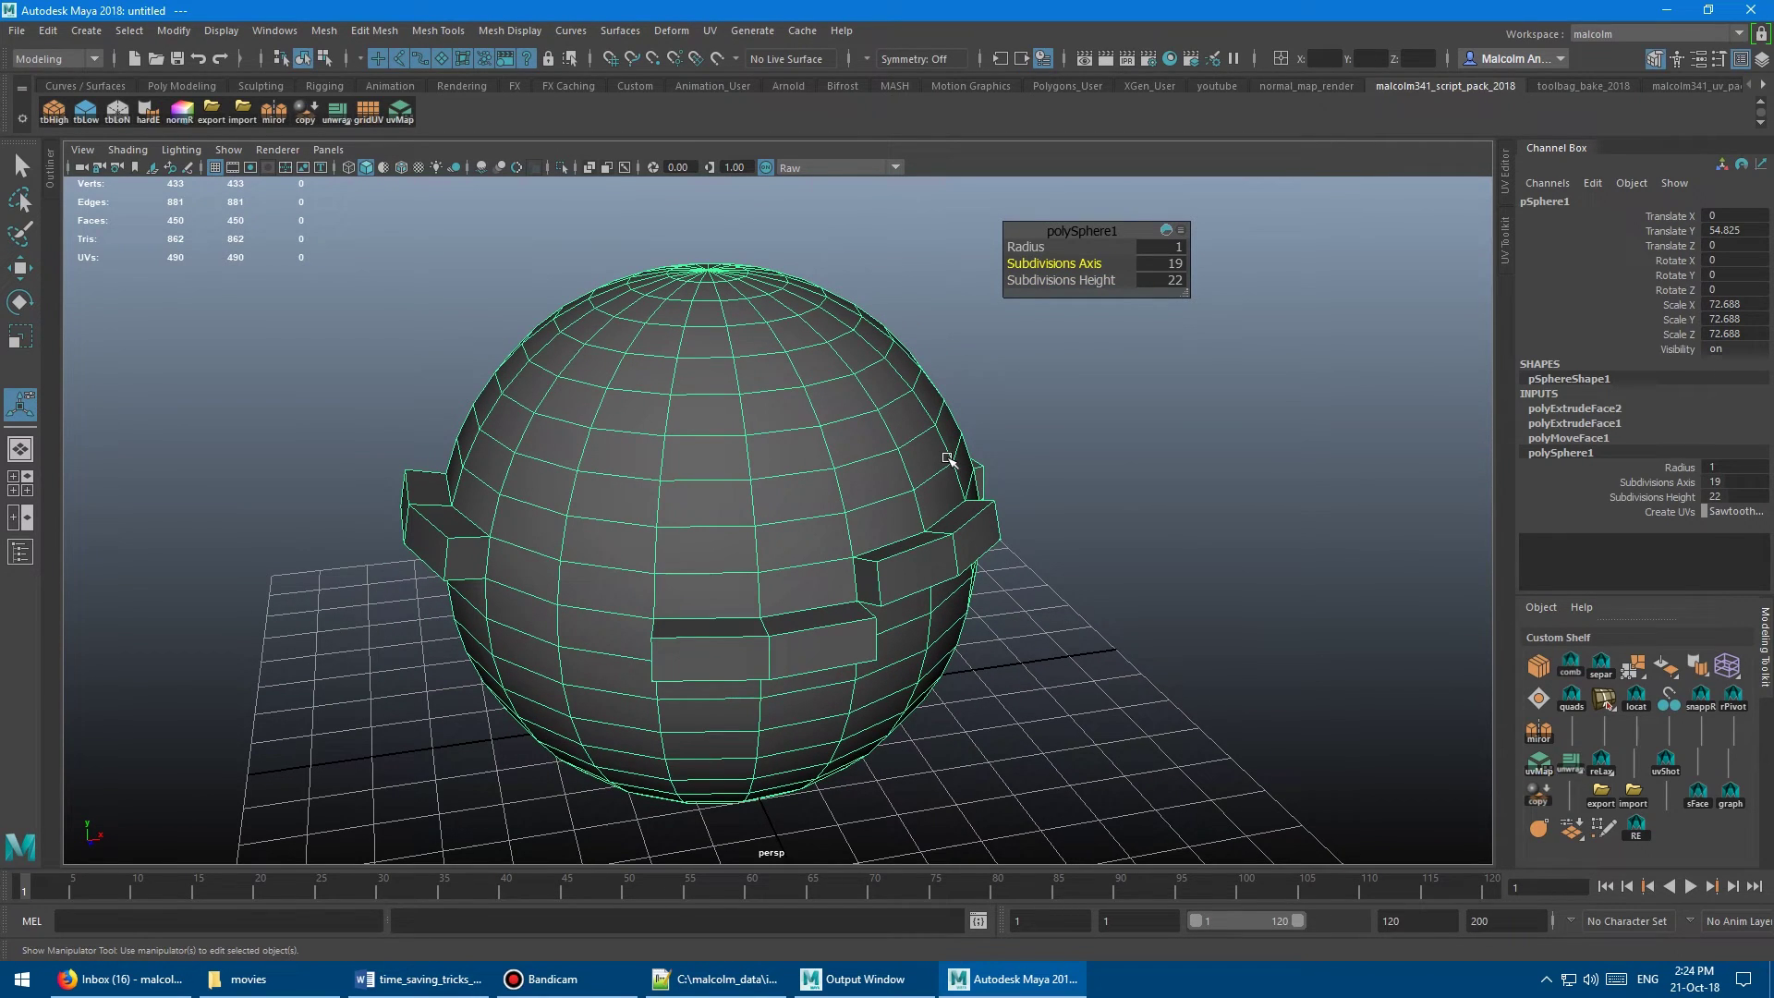
Delete the polyExtrudeFace2 node from the sphere's history
left_click(1646, 407)
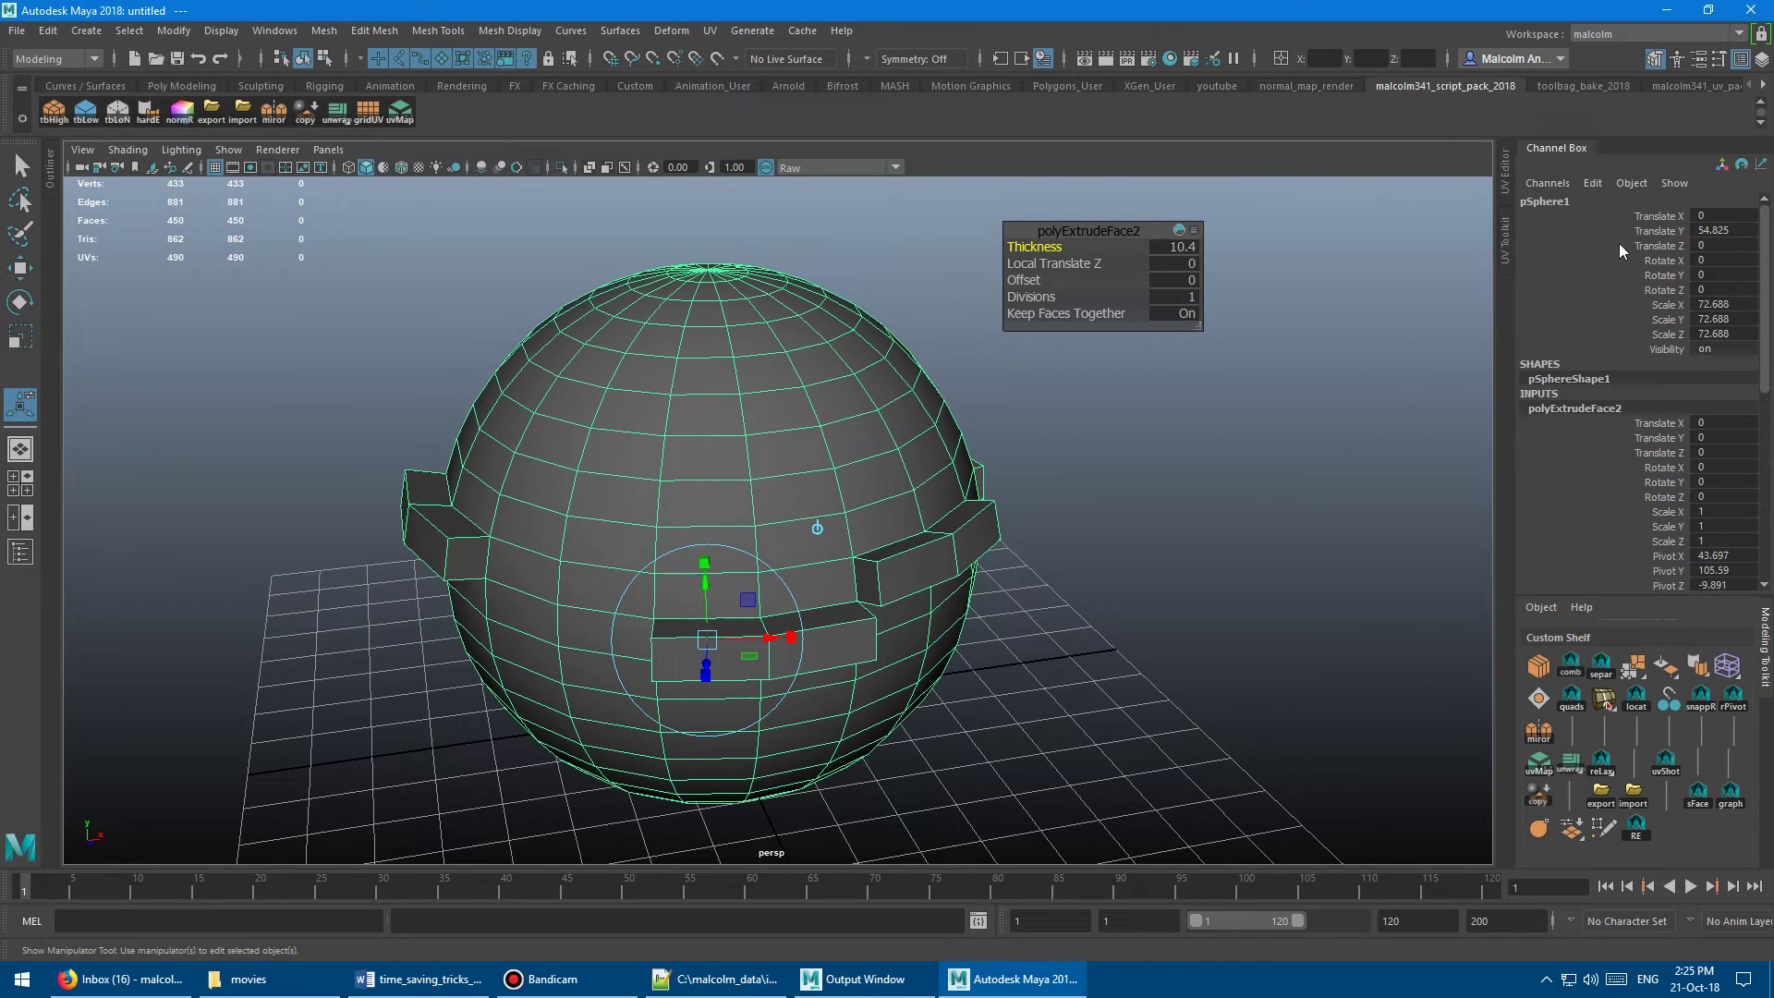
left_click(1593, 181)
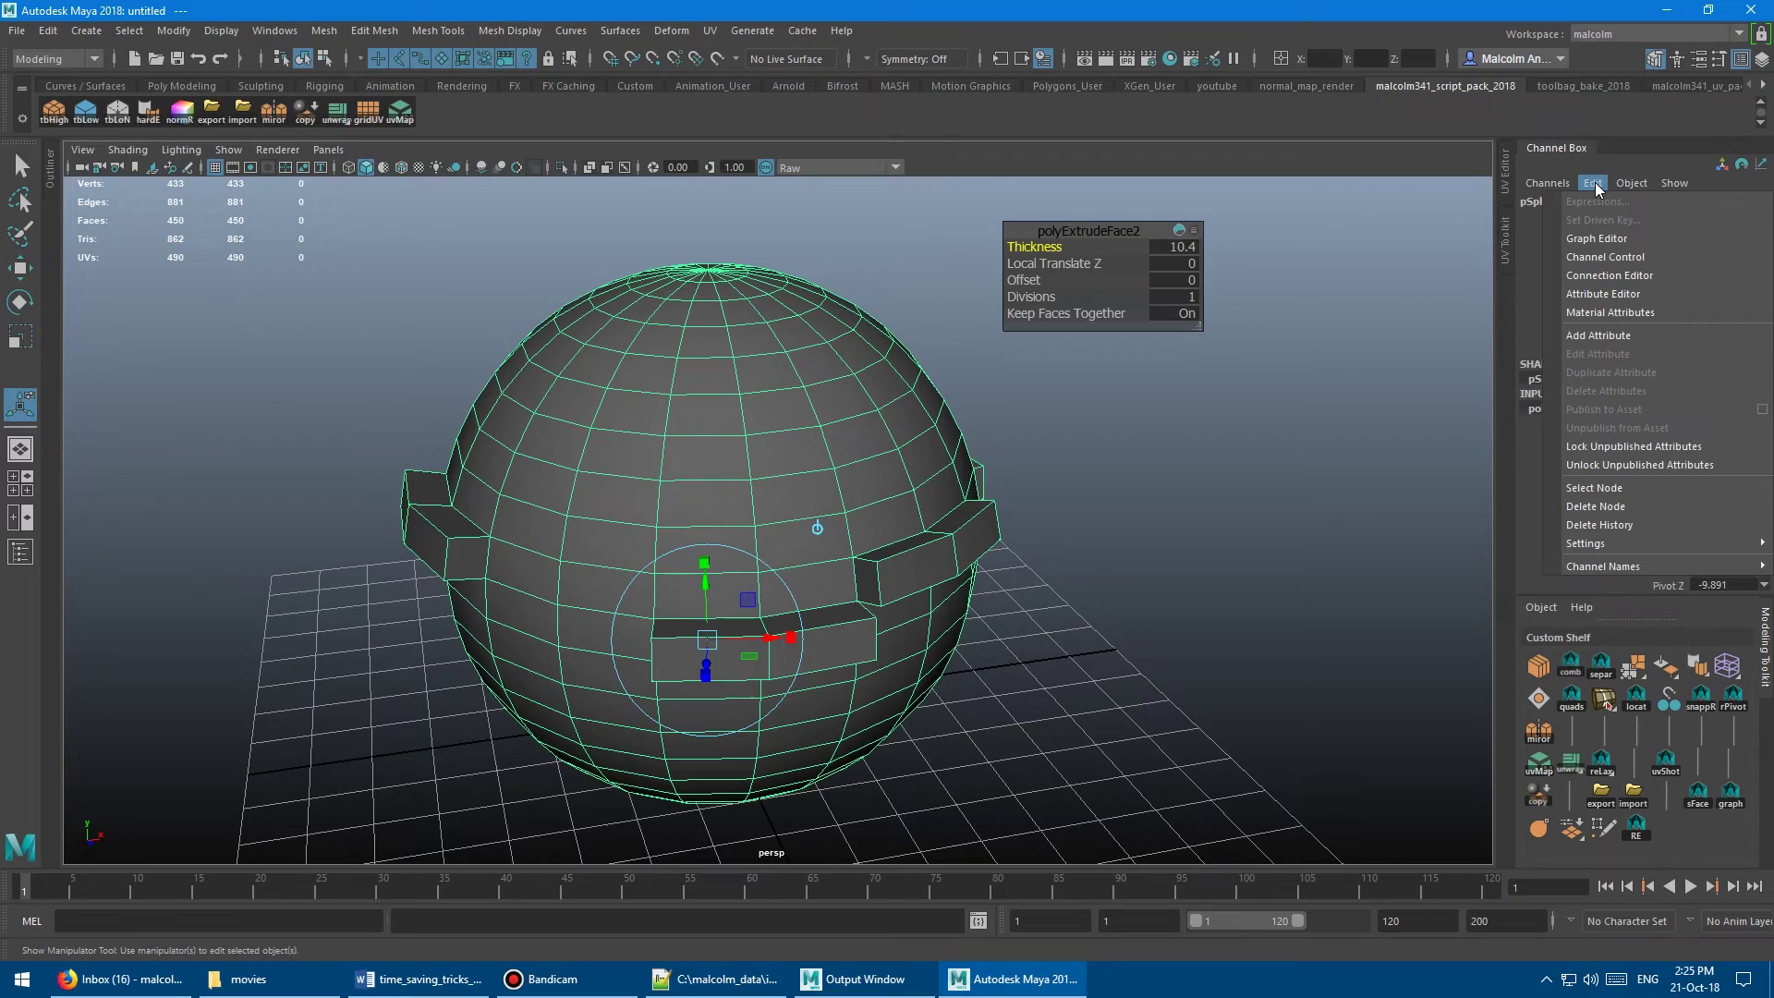
left_click(1647, 506)
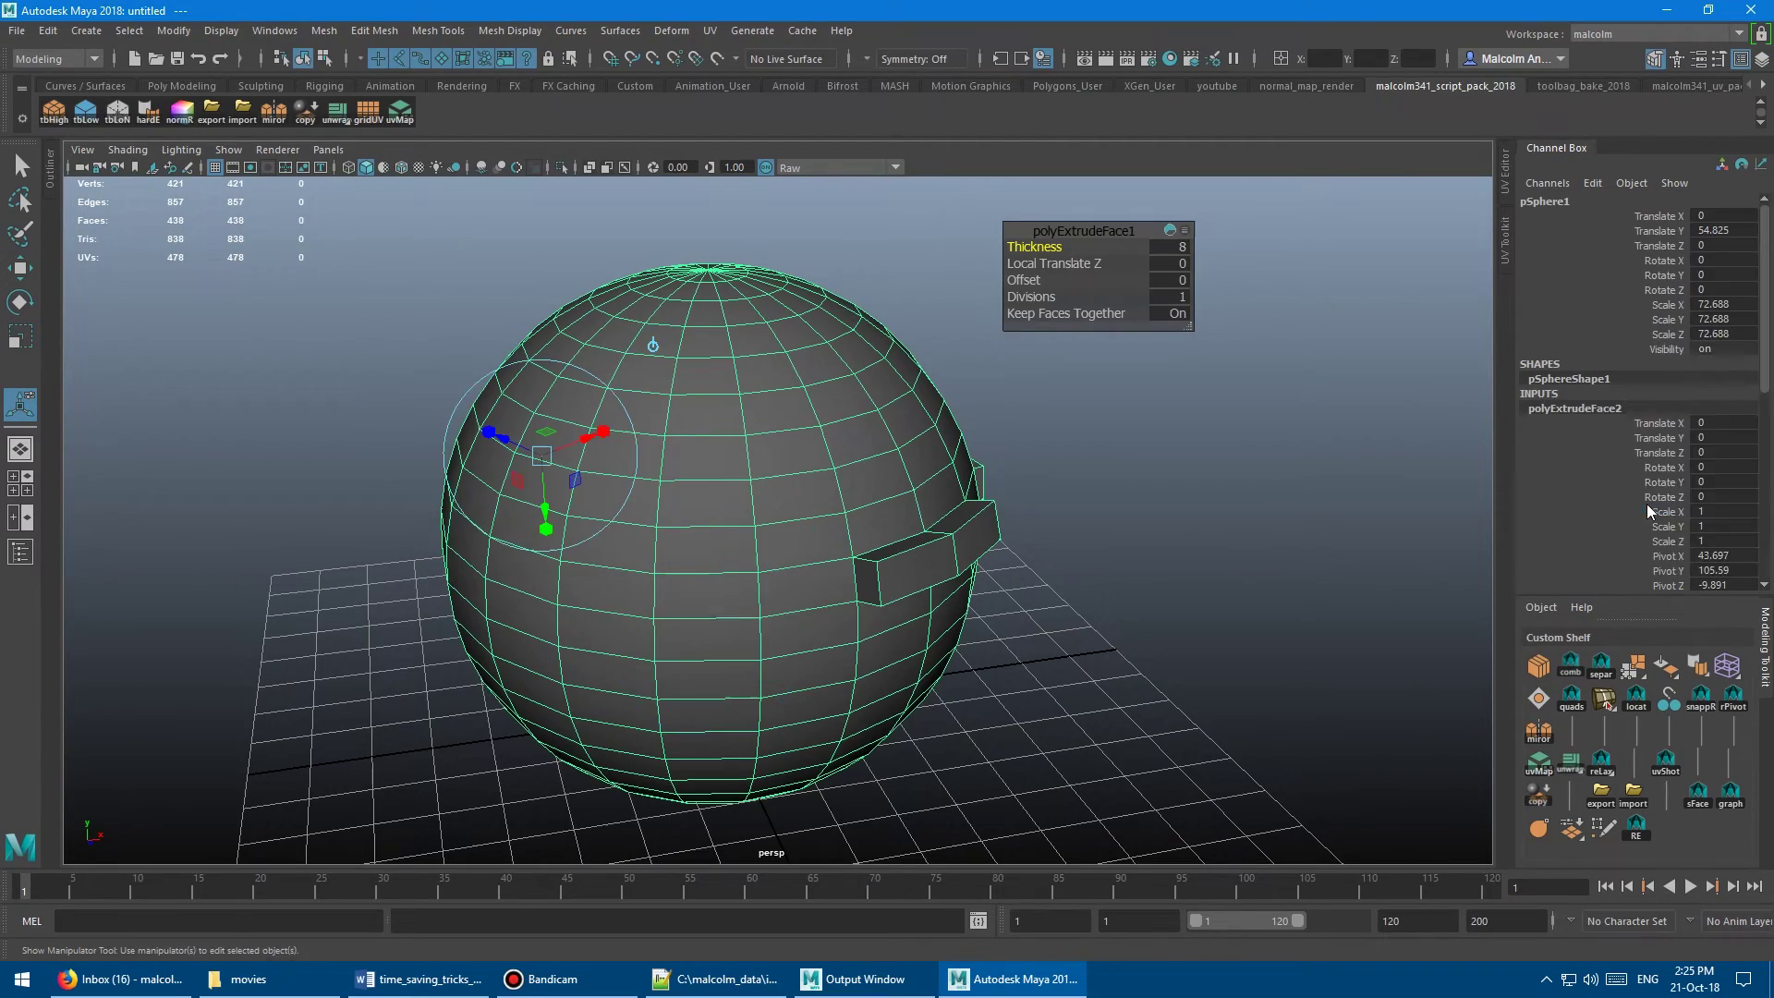
Delete the polyExtrudeFace1 node from the sphere's history
left_click_drag(1173, 535, 1062, 556, "alt")
left_click(1652, 406)
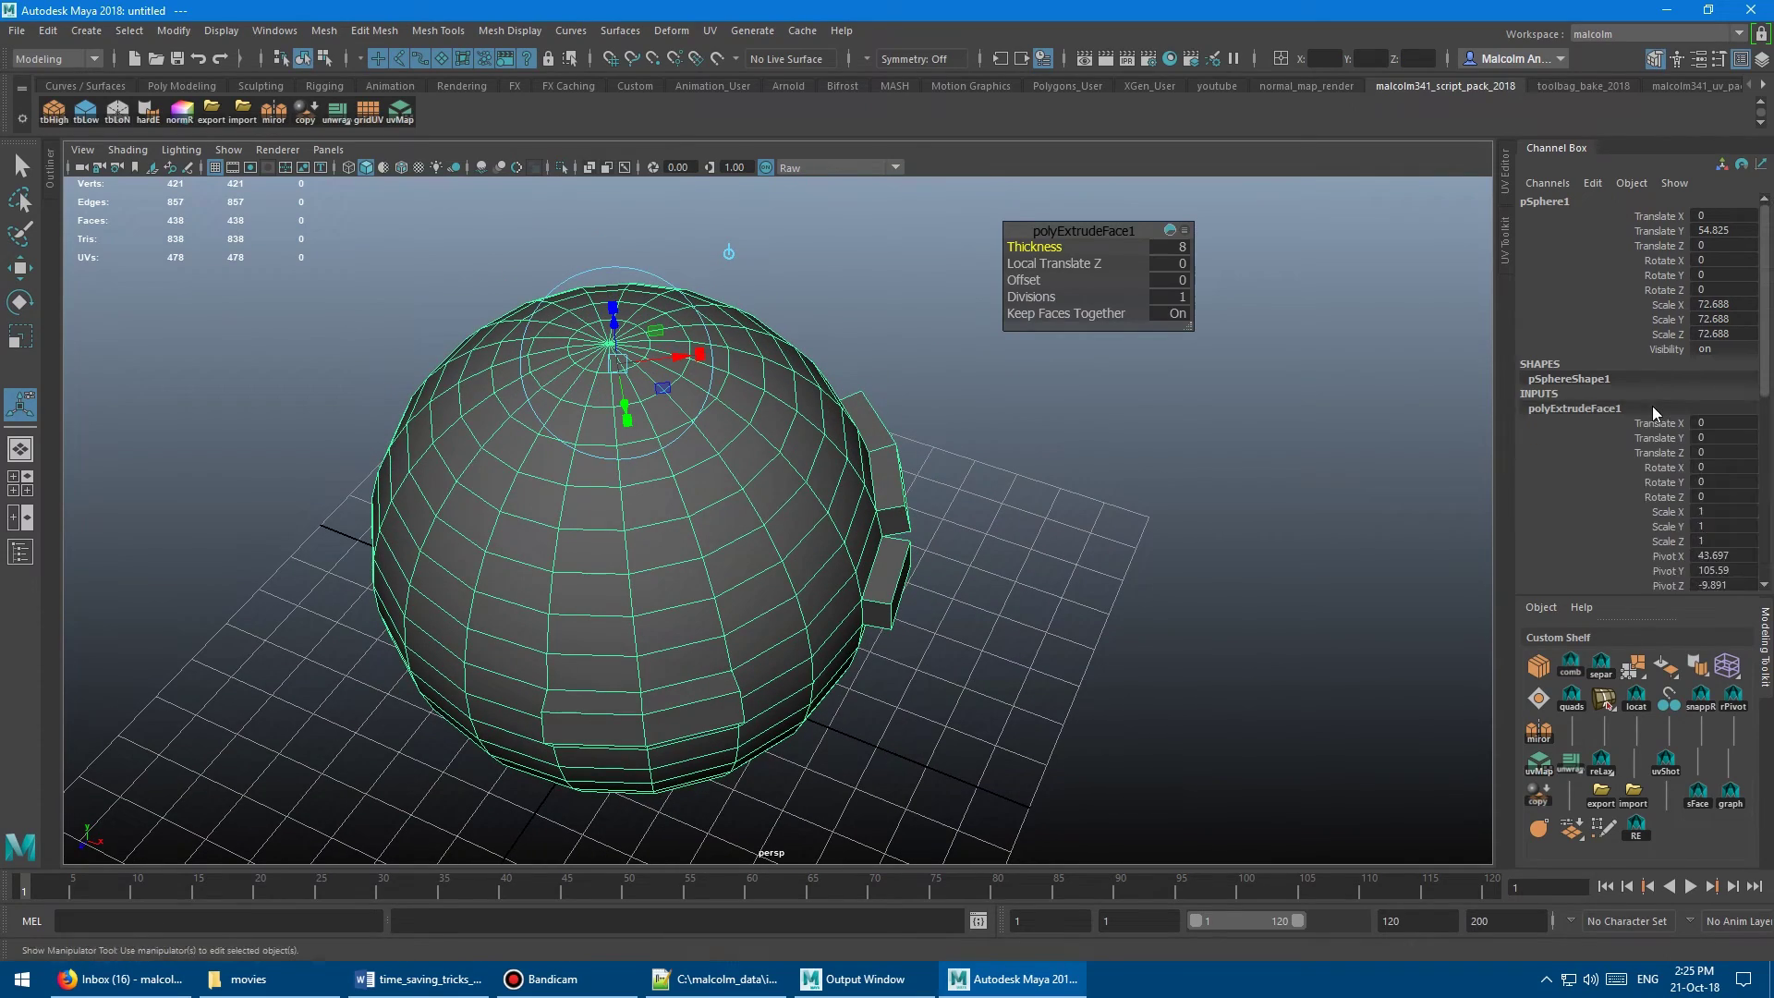
left_click(1597, 184)
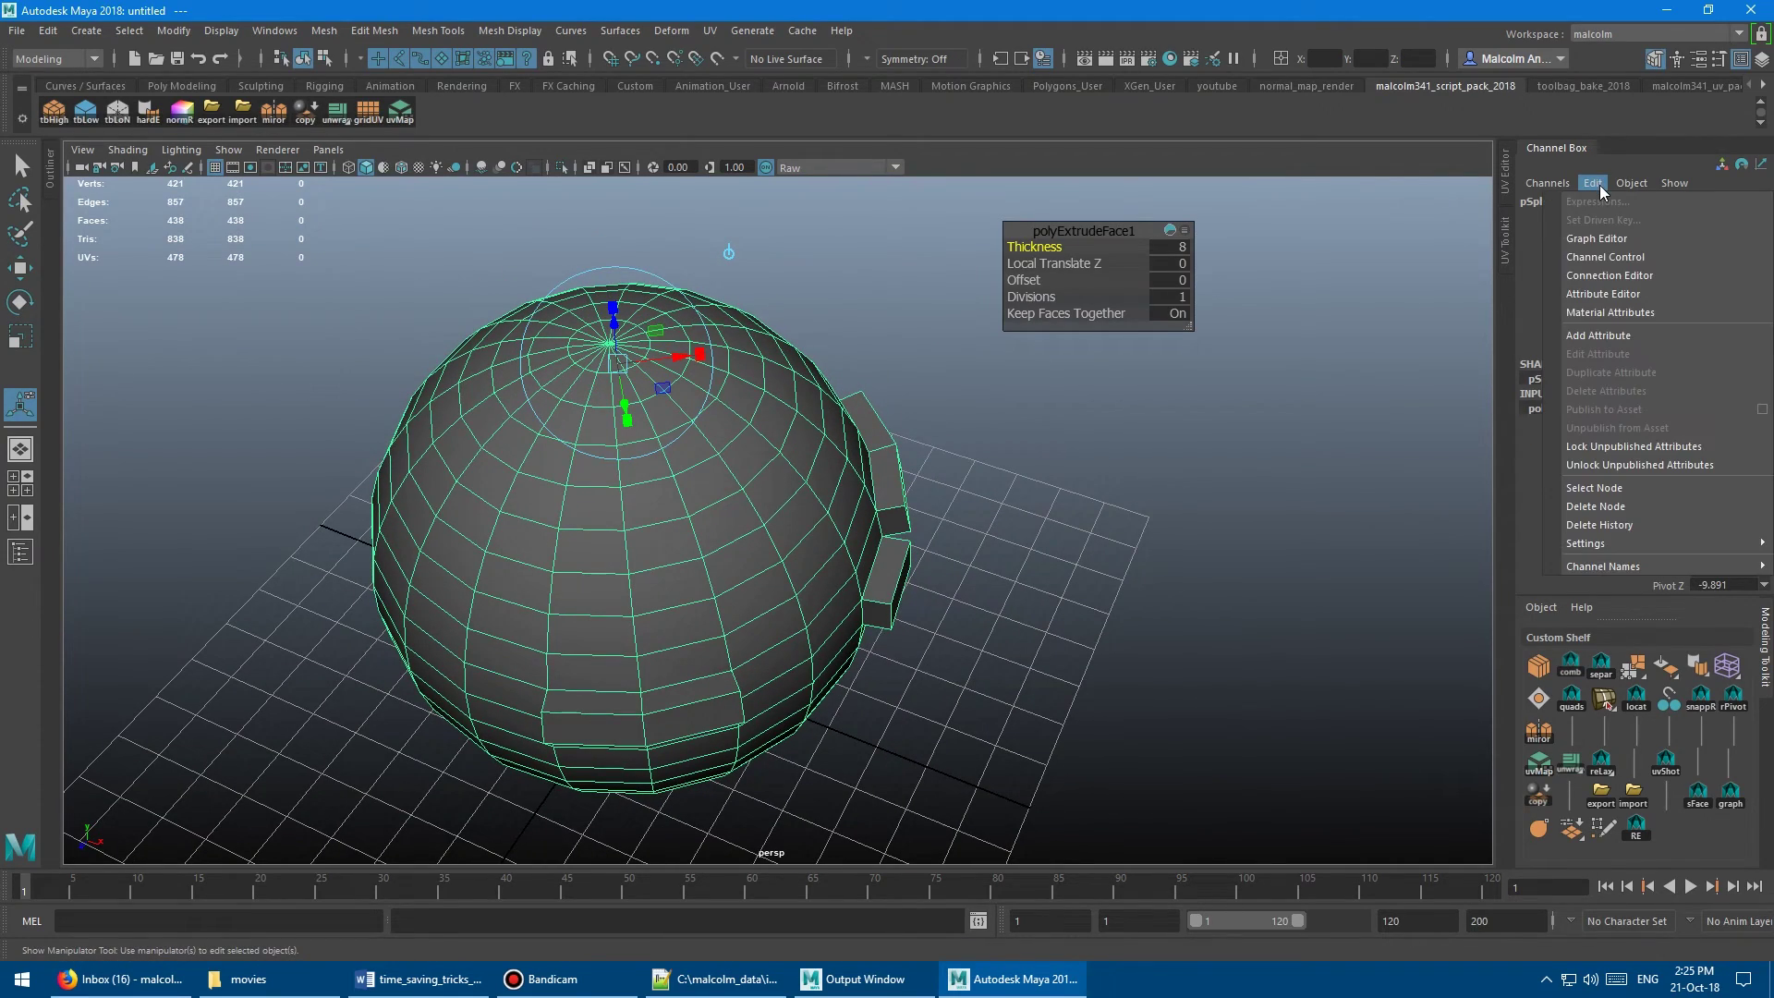
left_click(1628, 506)
left_click_drag(1081, 386, 799, 333, "alt")
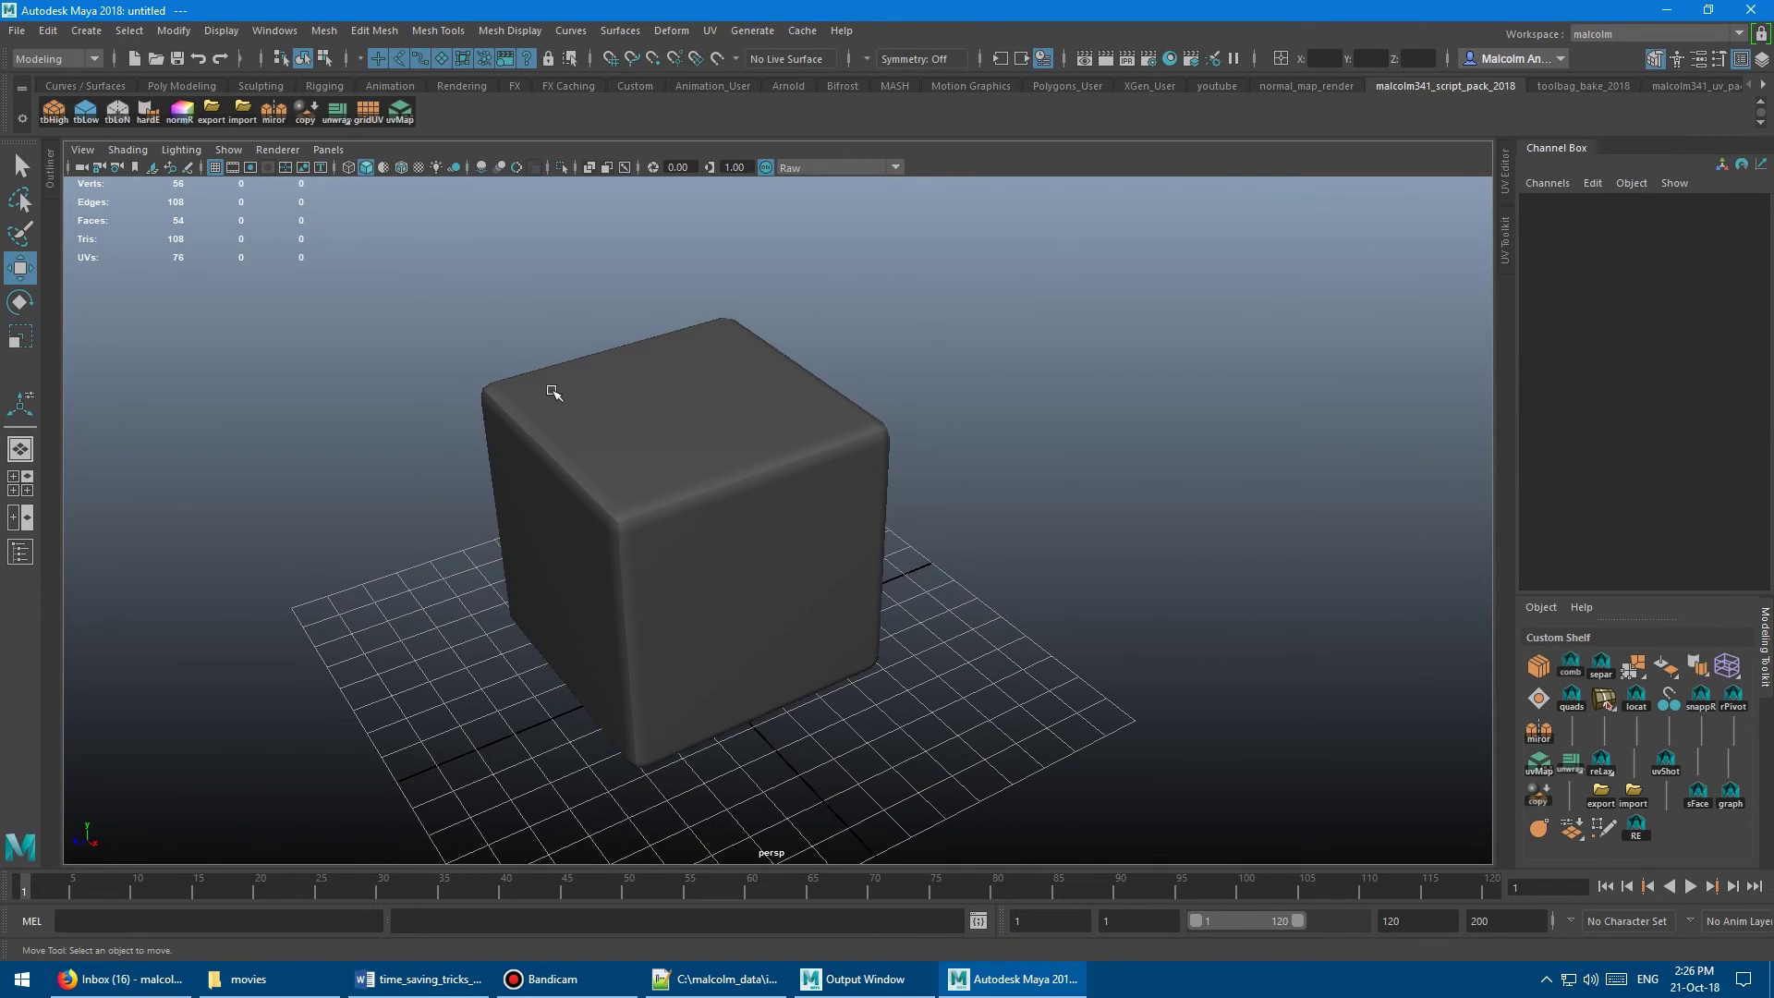
Show the in-view editor for the cube's polyBevel1 input and set its Fraction to about 0.089
left_click(725, 377)
left_click_drag(933, 476, 1083, 505, "alt")
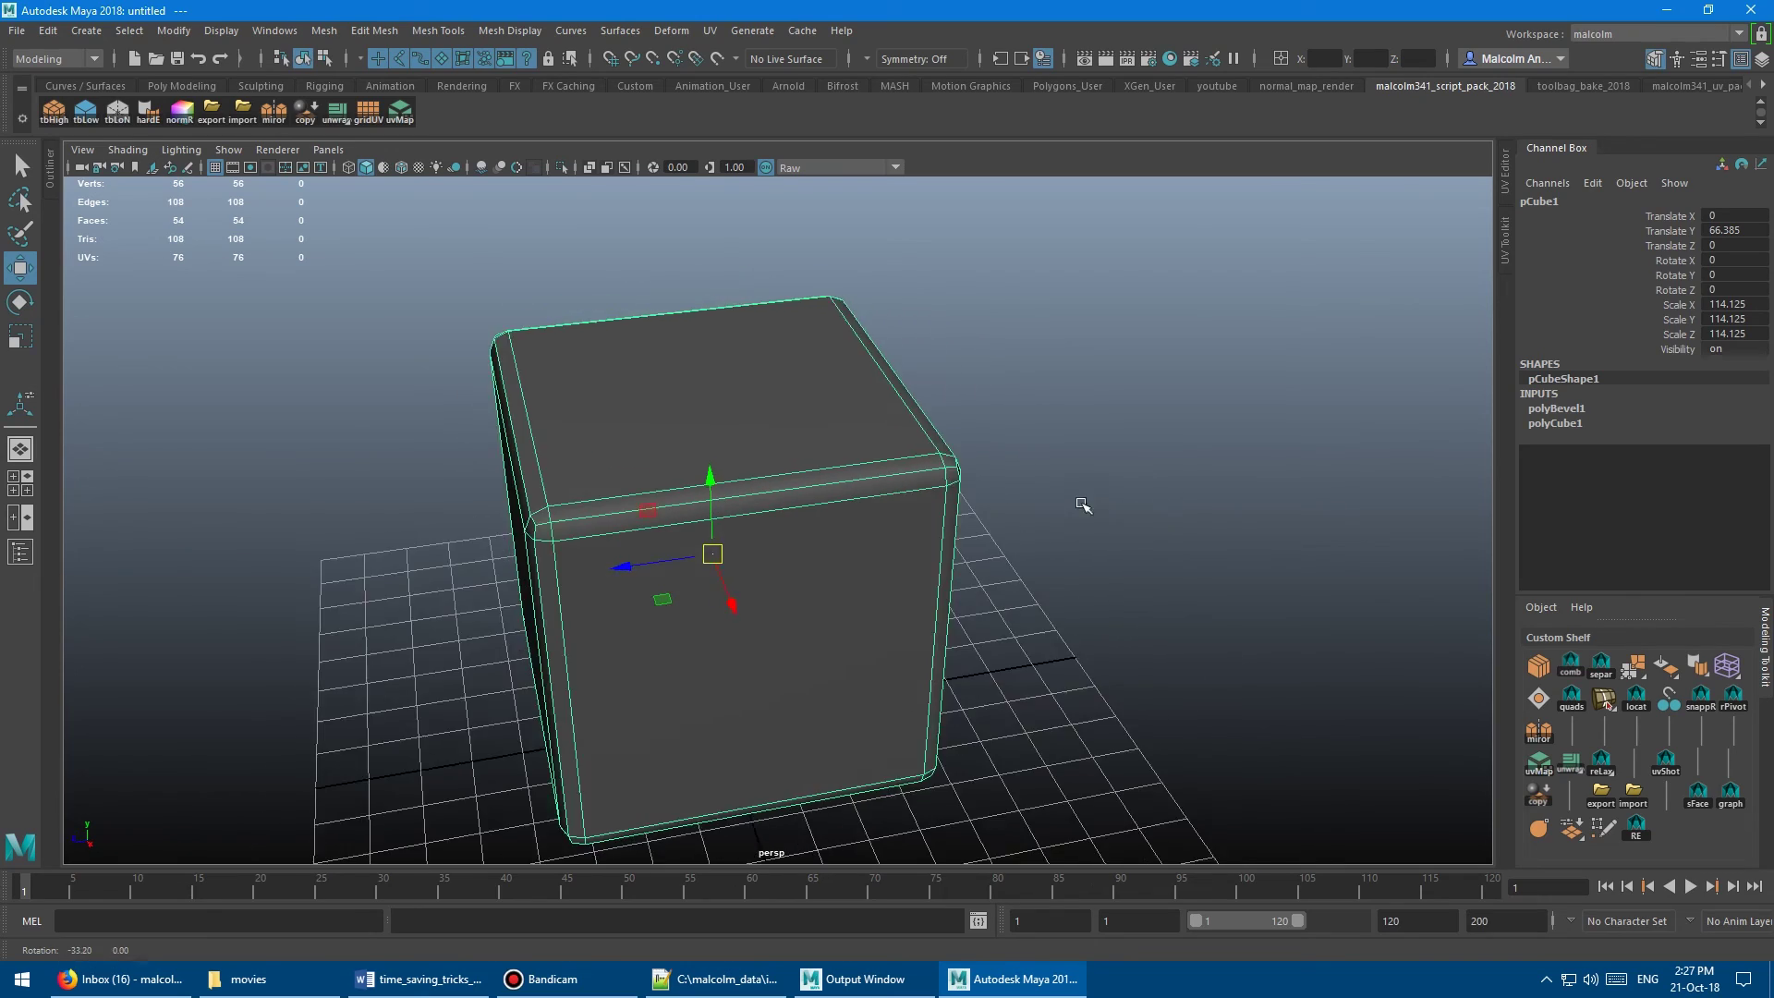
right_click_drag(1083, 505, 1065, 459, "alt")
left_click_drag(1065, 459, 1109, 481, "alt")
right_click_drag(1109, 481, 924, 506, "alt")
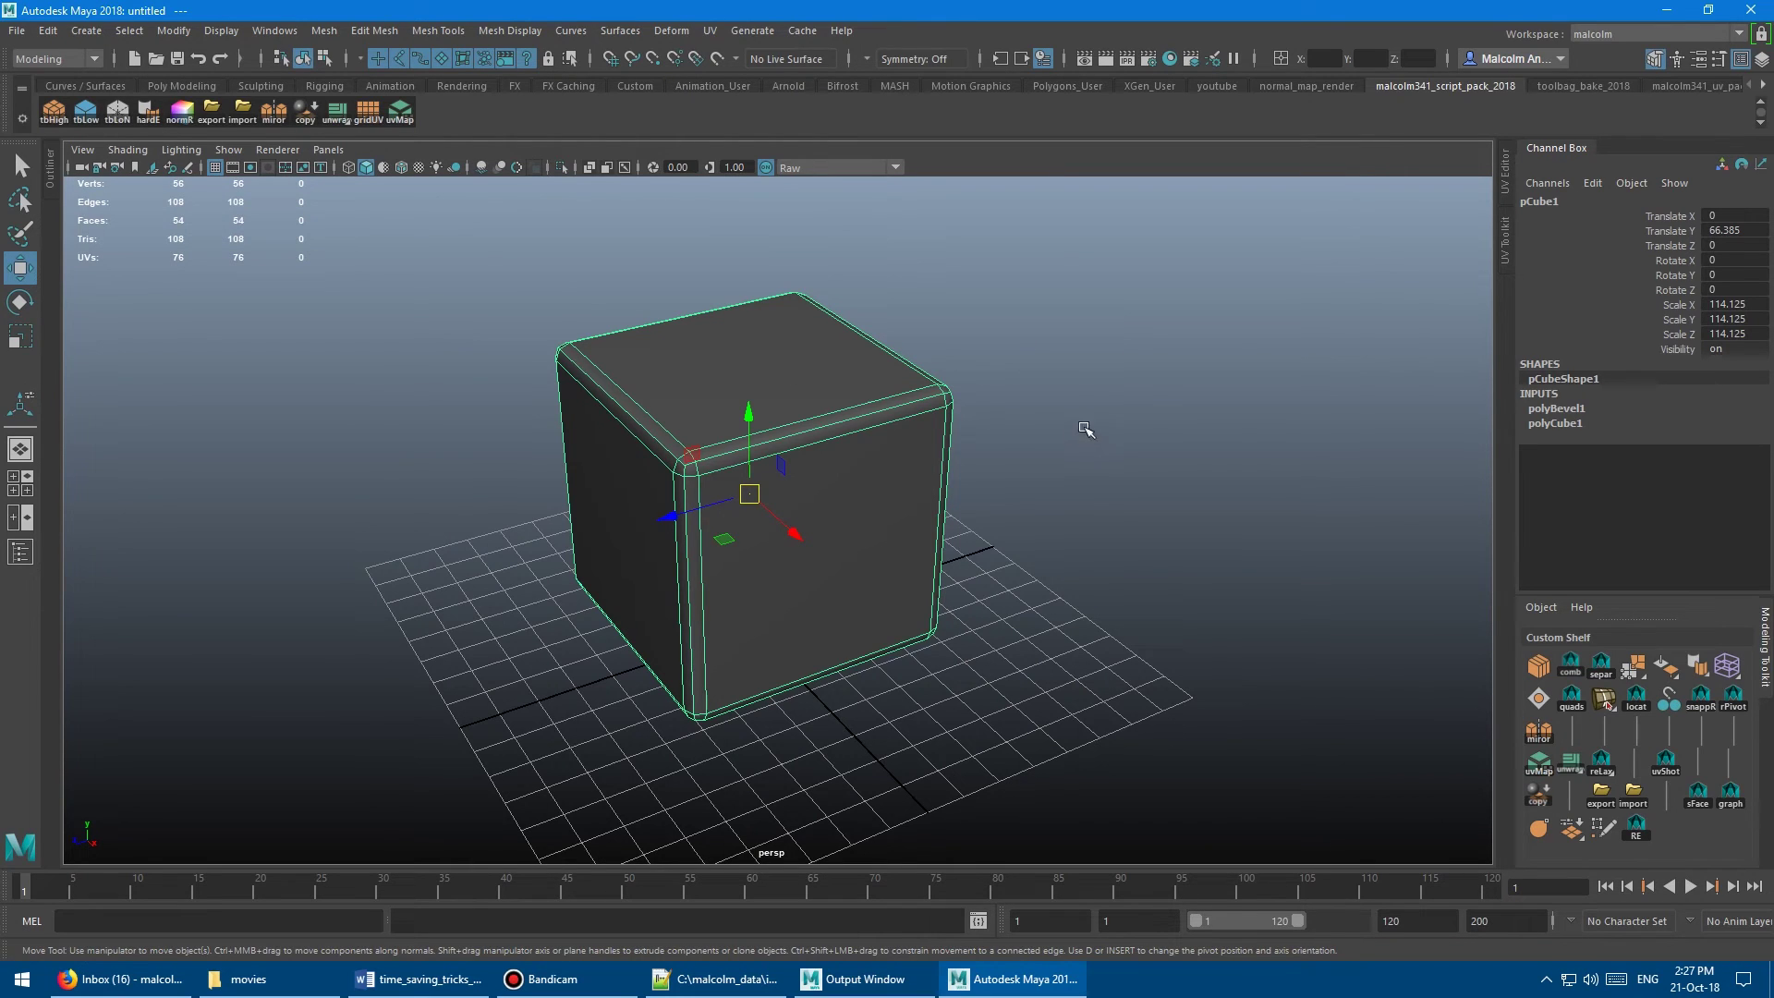
left_click_drag(1081, 428, 1005, 431, "alt")
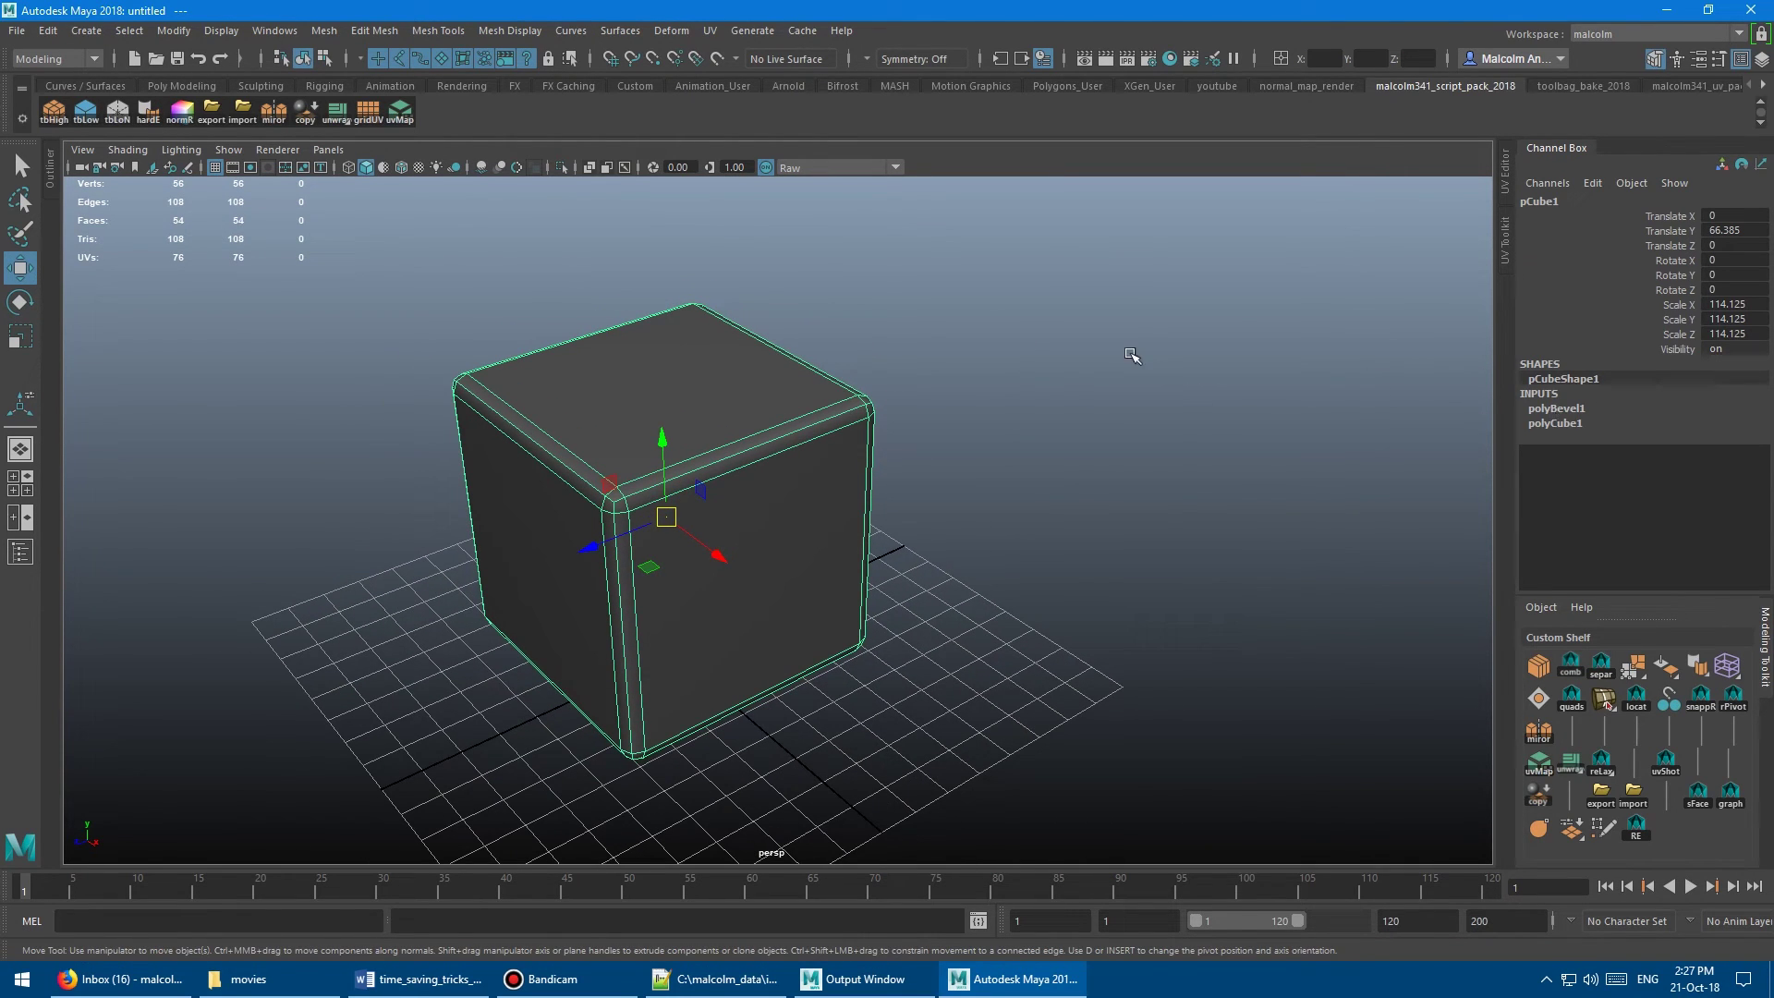
right_click_drag(1128, 352, 1022, 360, "alt")
key("t")
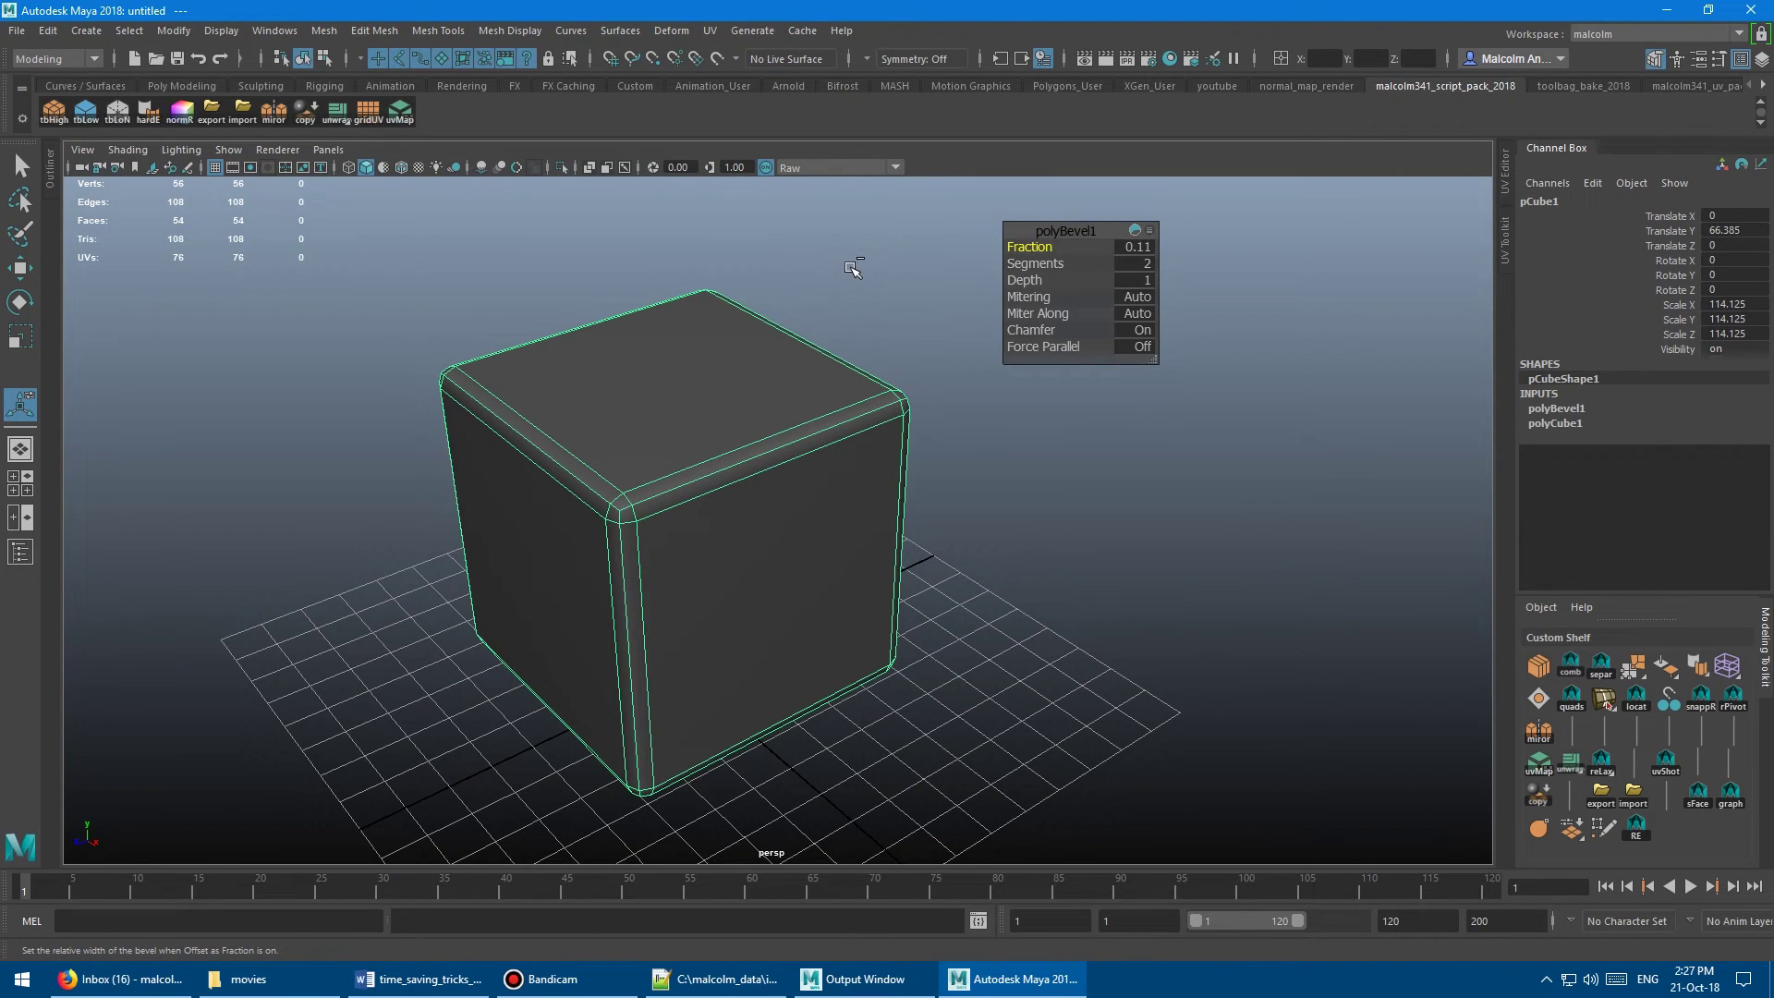
mouse_move(843, 261)
middle_mouse_down()
mouse_move(946, 259)
mouse_move(835, 265)
mouse_move(855, 265)
middle_mouse_up()
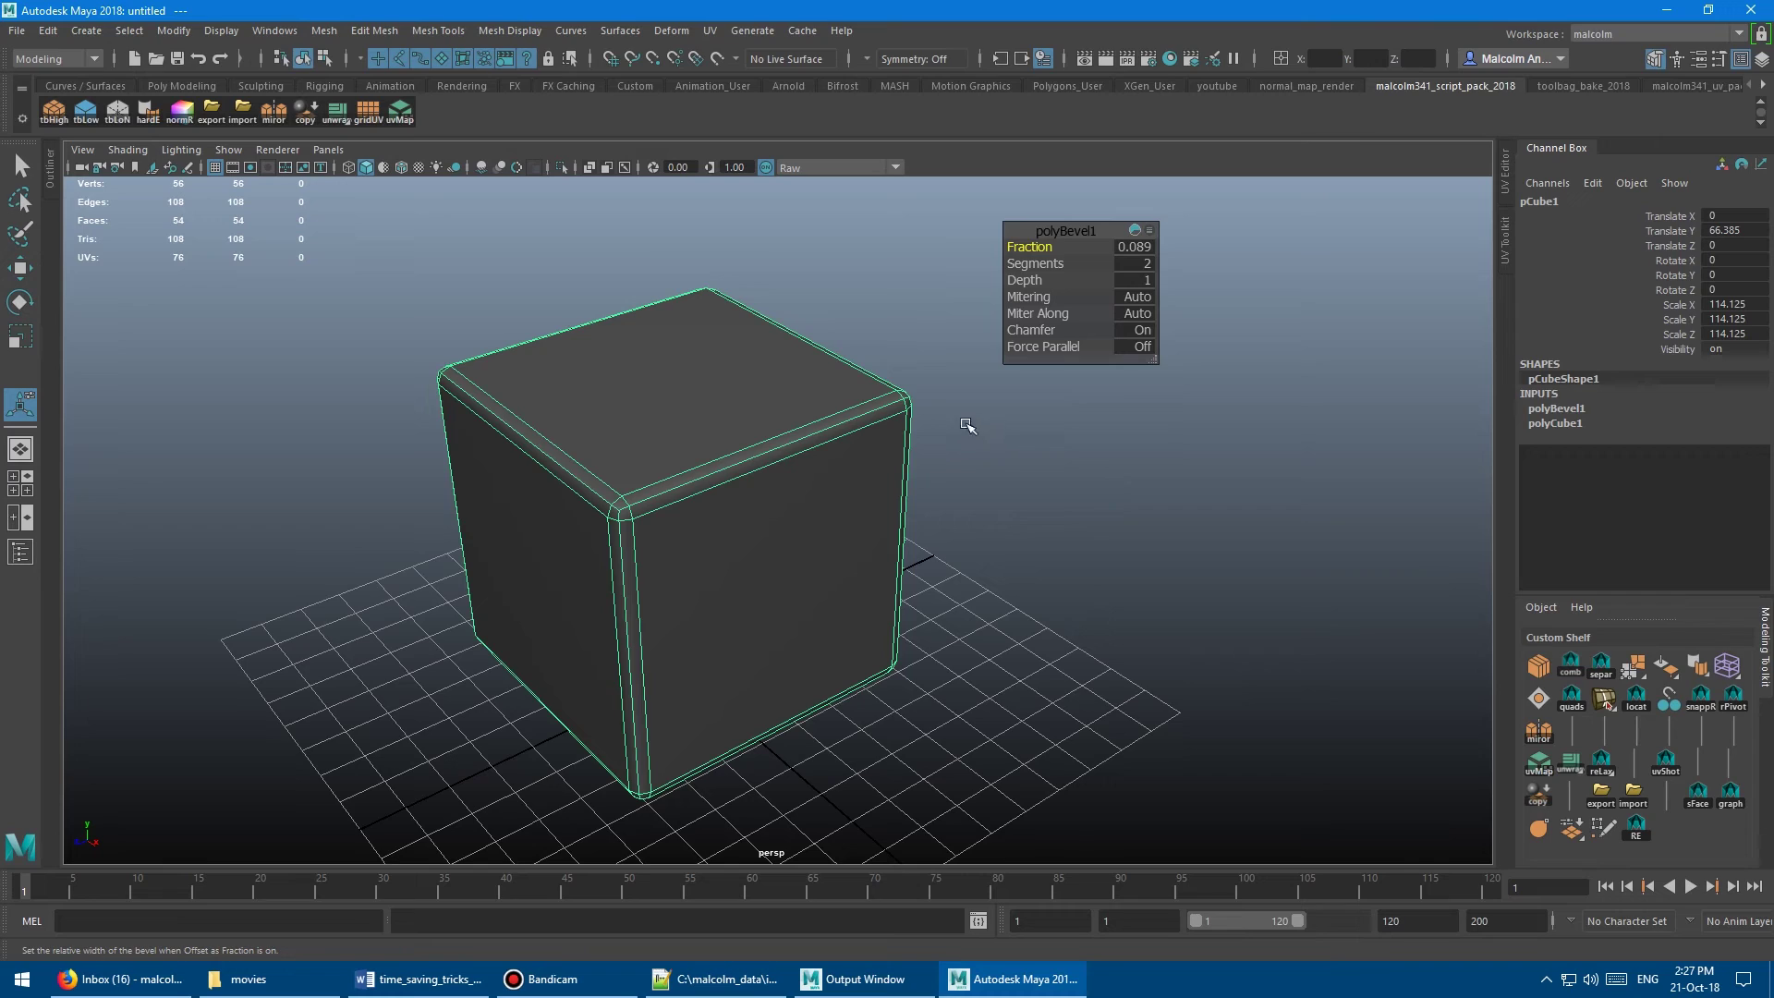
mouse_move(898, 416)
left_mouse_down("alt")
mouse_move(724, 405)
mouse_move(862, 447)
mouse_move(828, 412)
mouse_move(870, 429)
left_mouse_up("alt")
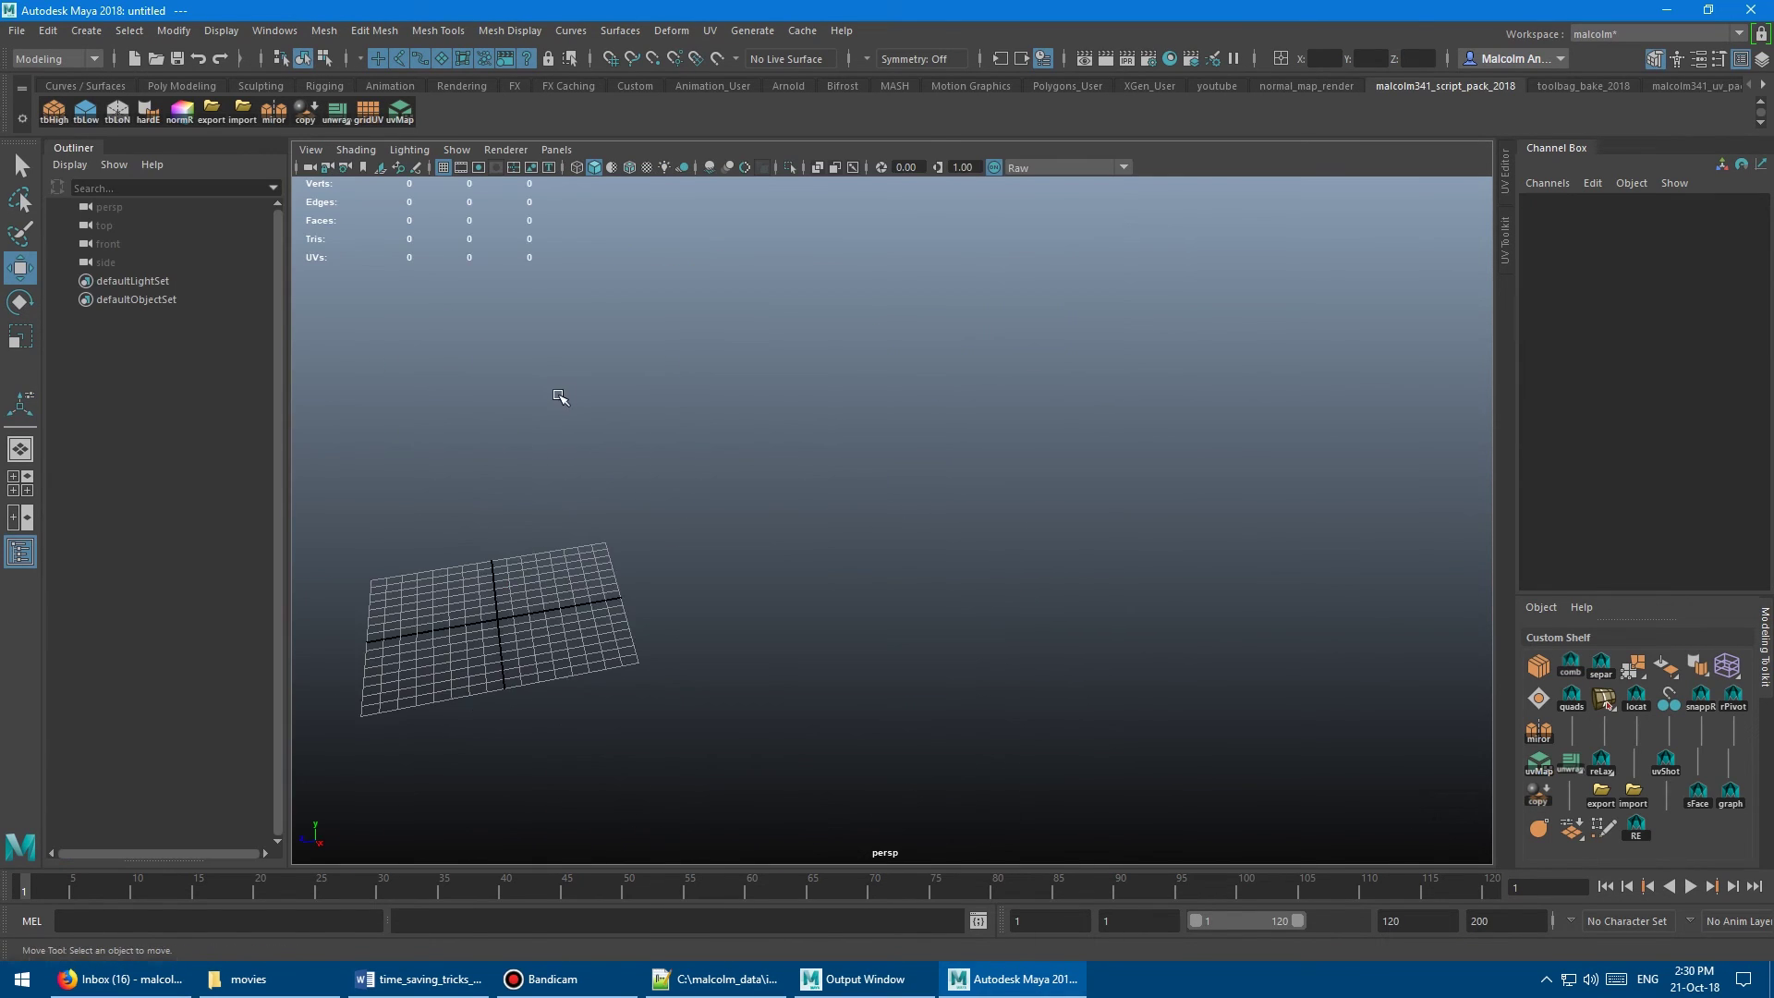
Start a file import in the empty scene and browse to the Desktop folder
middle_click_drag(558, 392, 695, 397, "alt")
left_click_drag(695, 397, 650, 397, "alt")
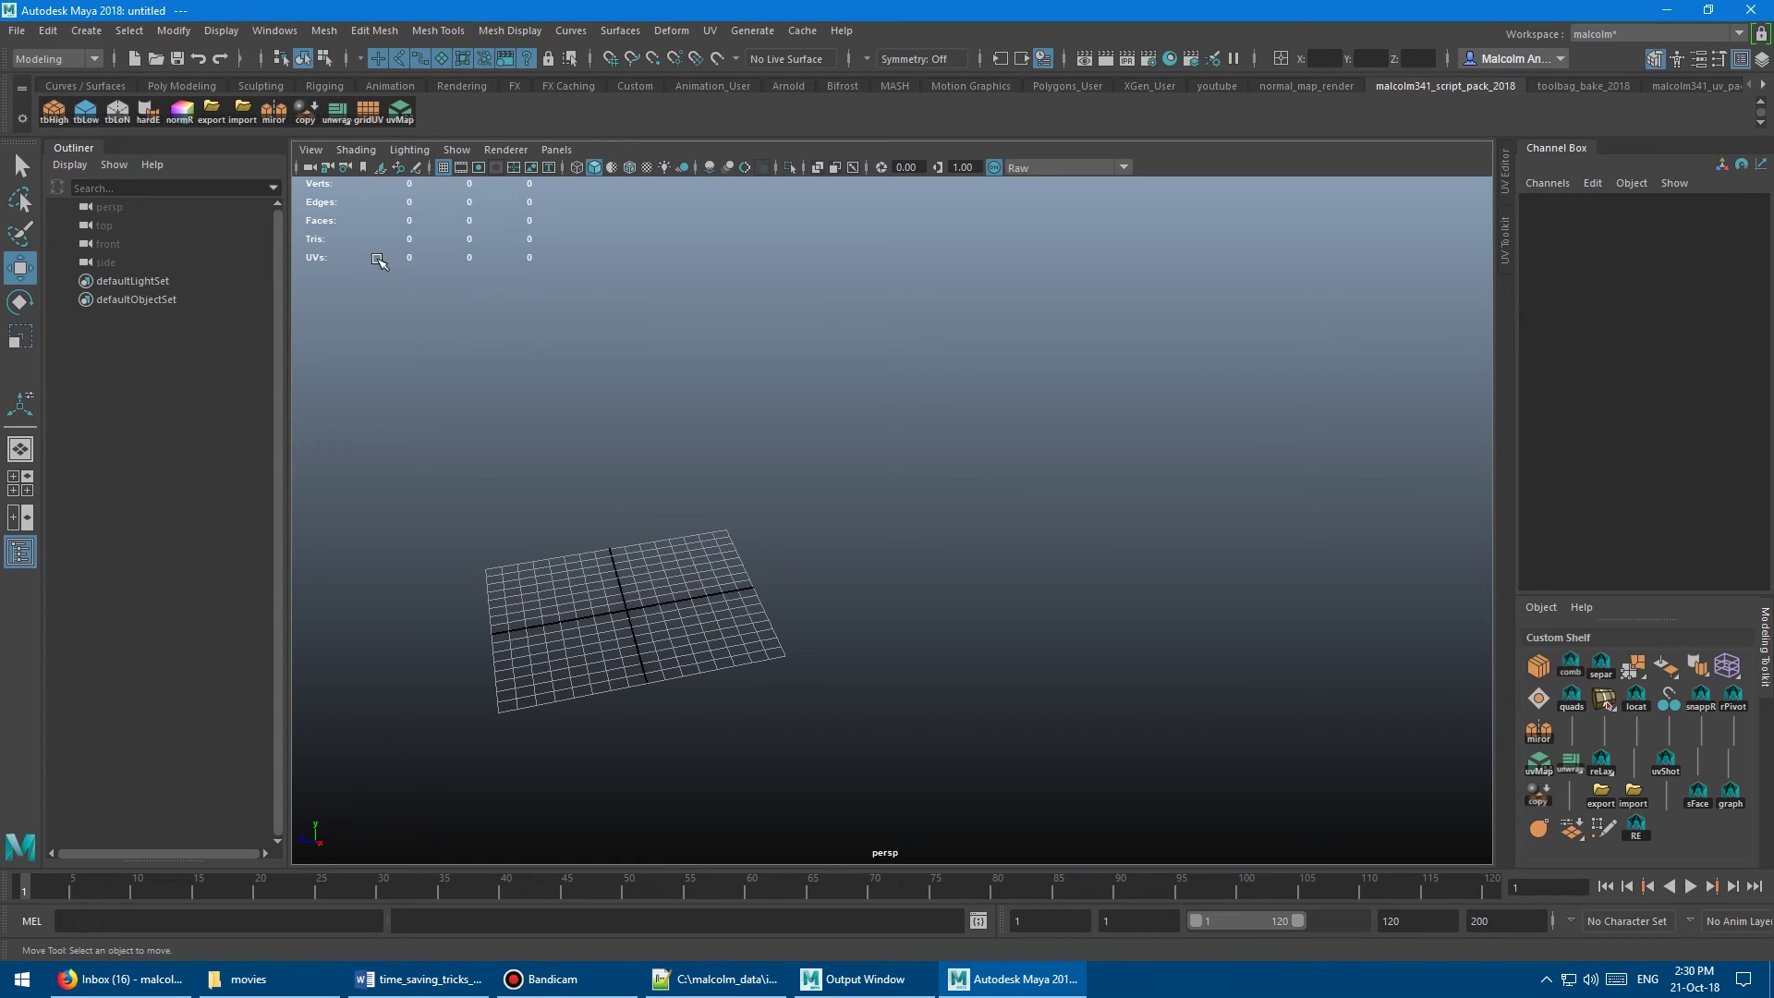
left_click(18, 30)
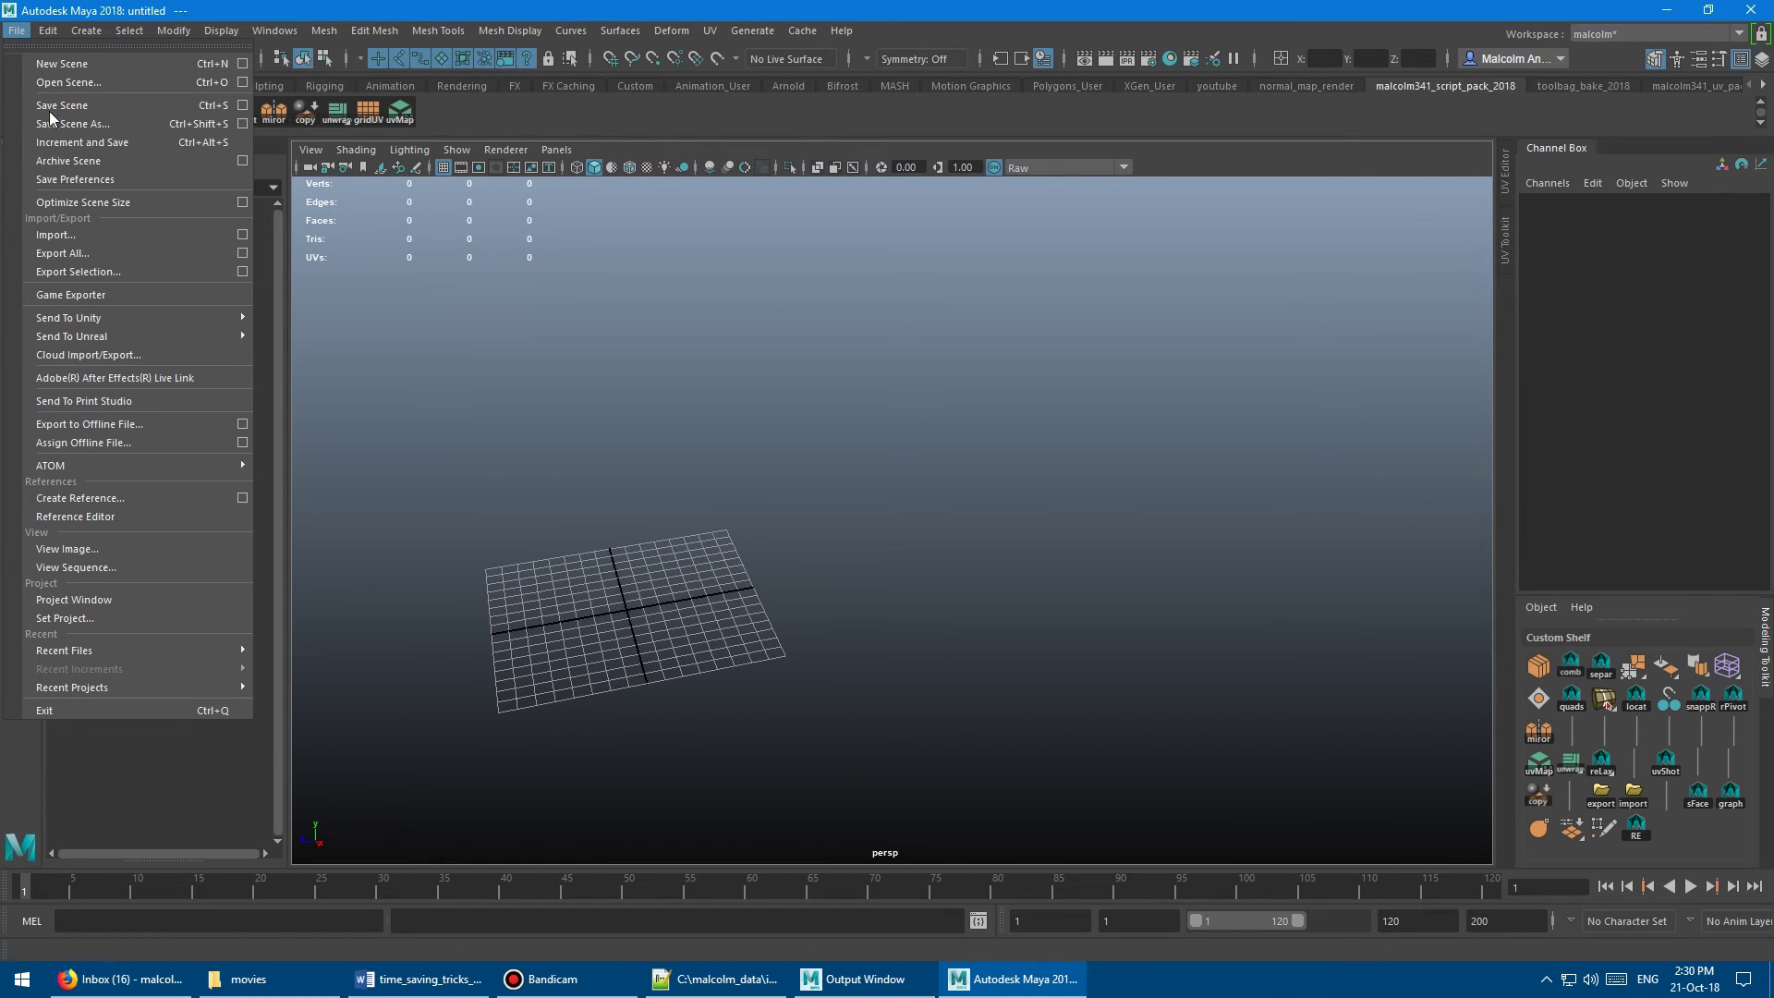
left_click(102, 231)
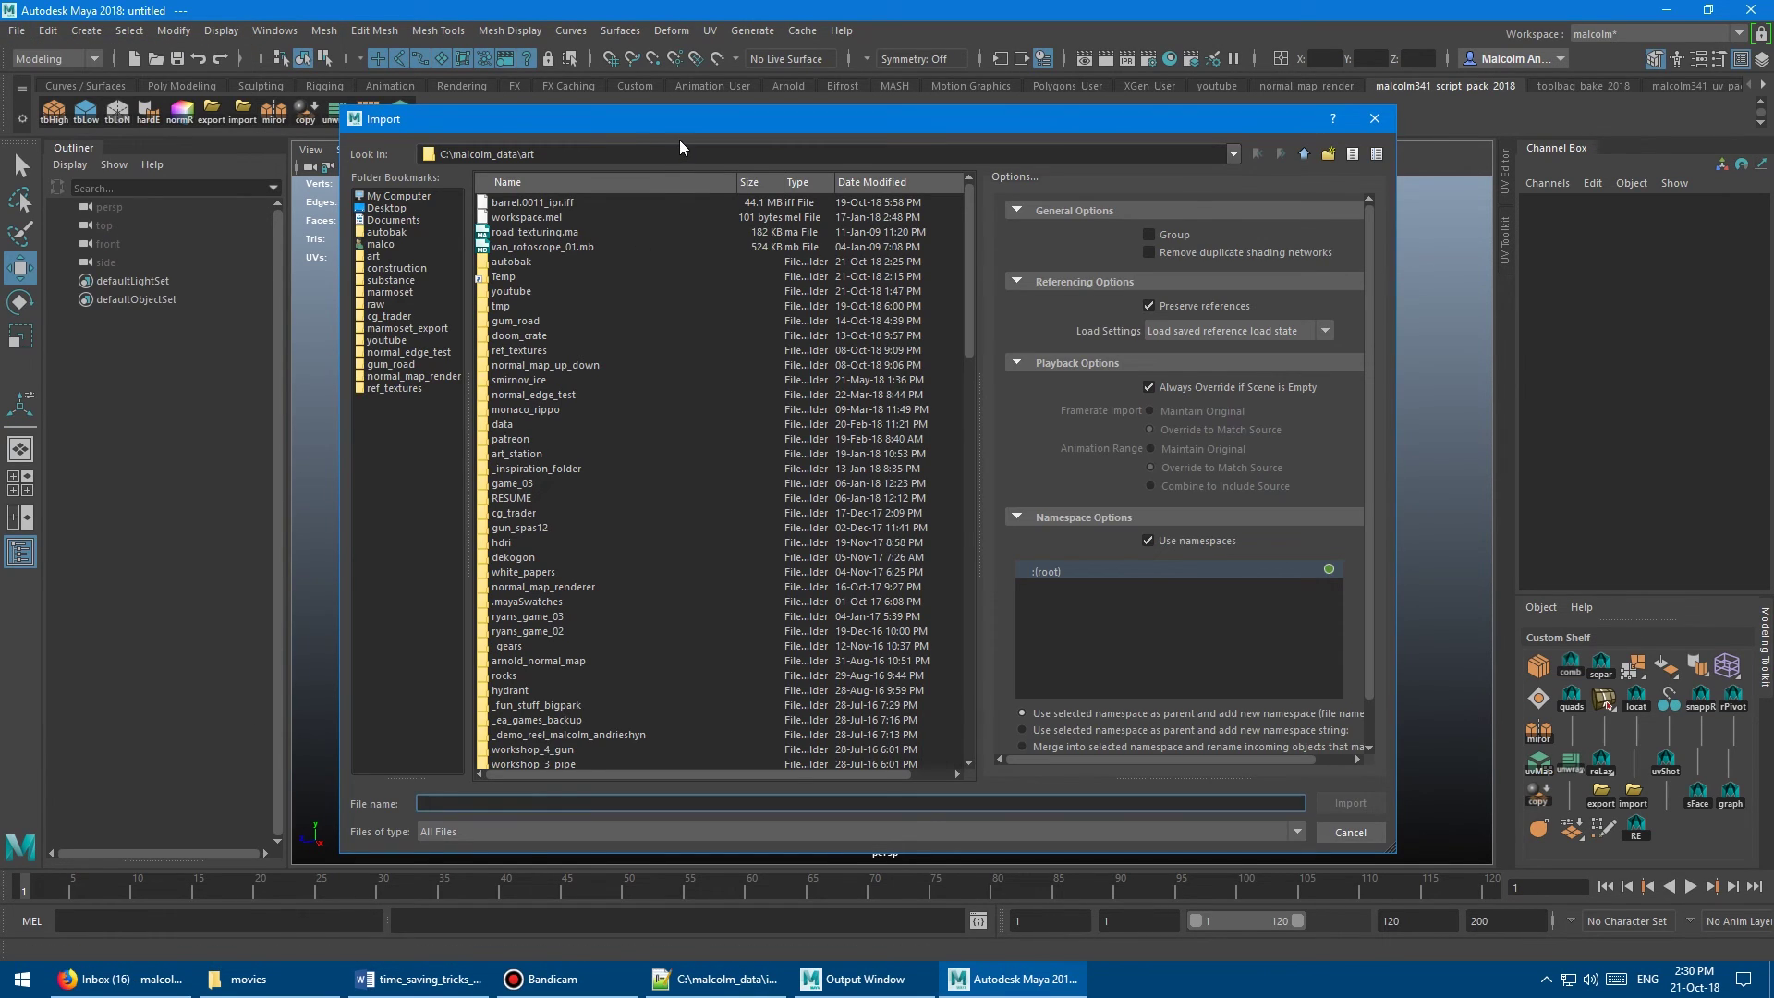
left_click_drag(681, 124, 750, 116)
left_click(457, 202)
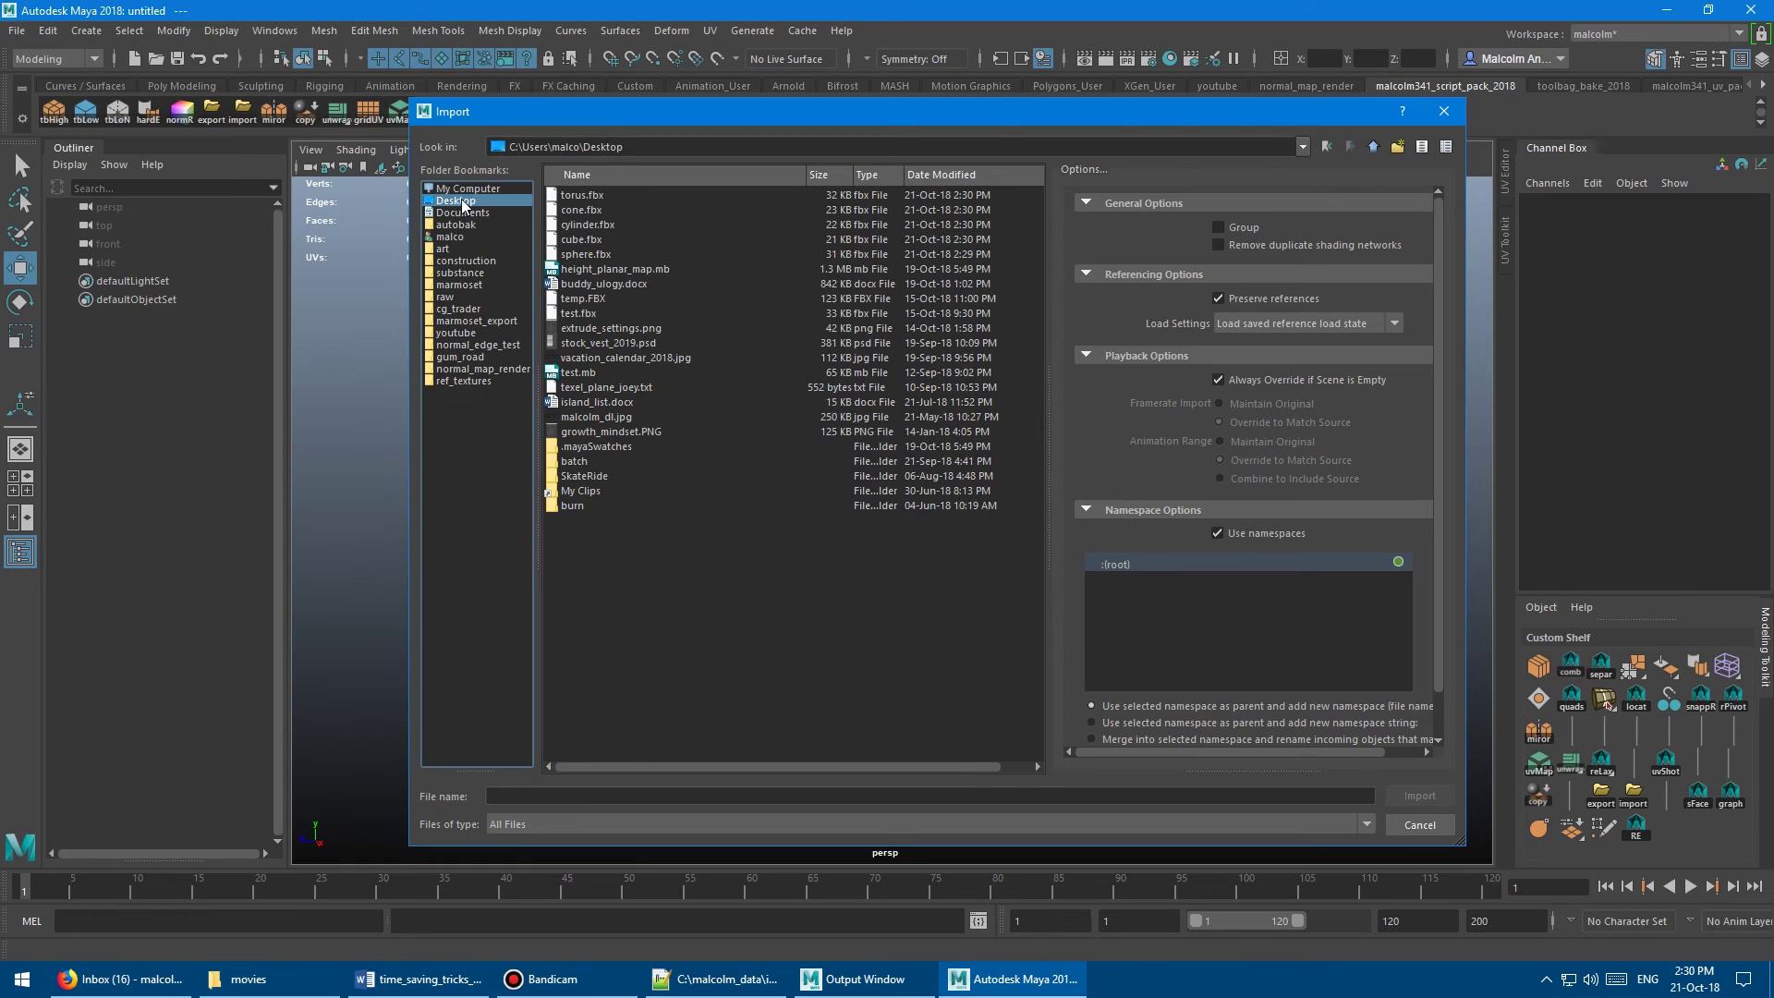
Go through the torus, cone, cylinder, cube and sphere FBX files one at a time to check whether several can be picked for import
left_click(591, 212)
left_click(588, 226)
left_click(590, 240)
left_click(590, 254)
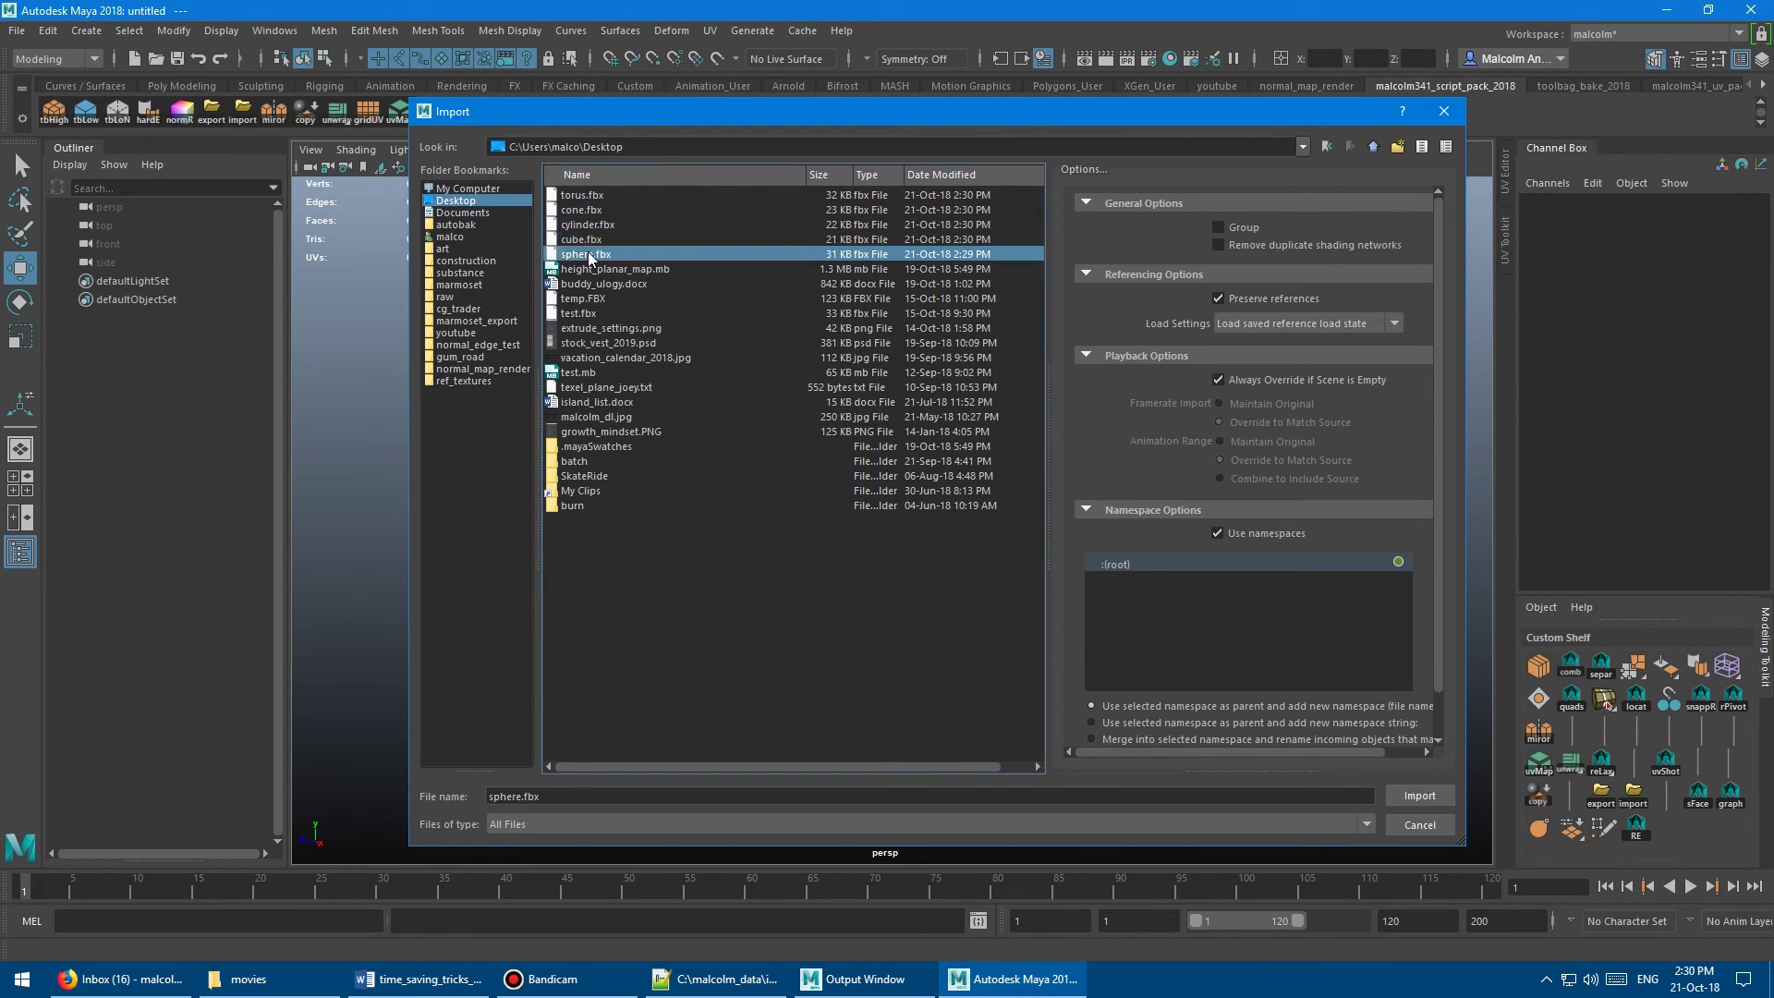
left_click(589, 240)
left_click(584, 223)
left_click(584, 210)
left_click(584, 195)
left_click(584, 210)
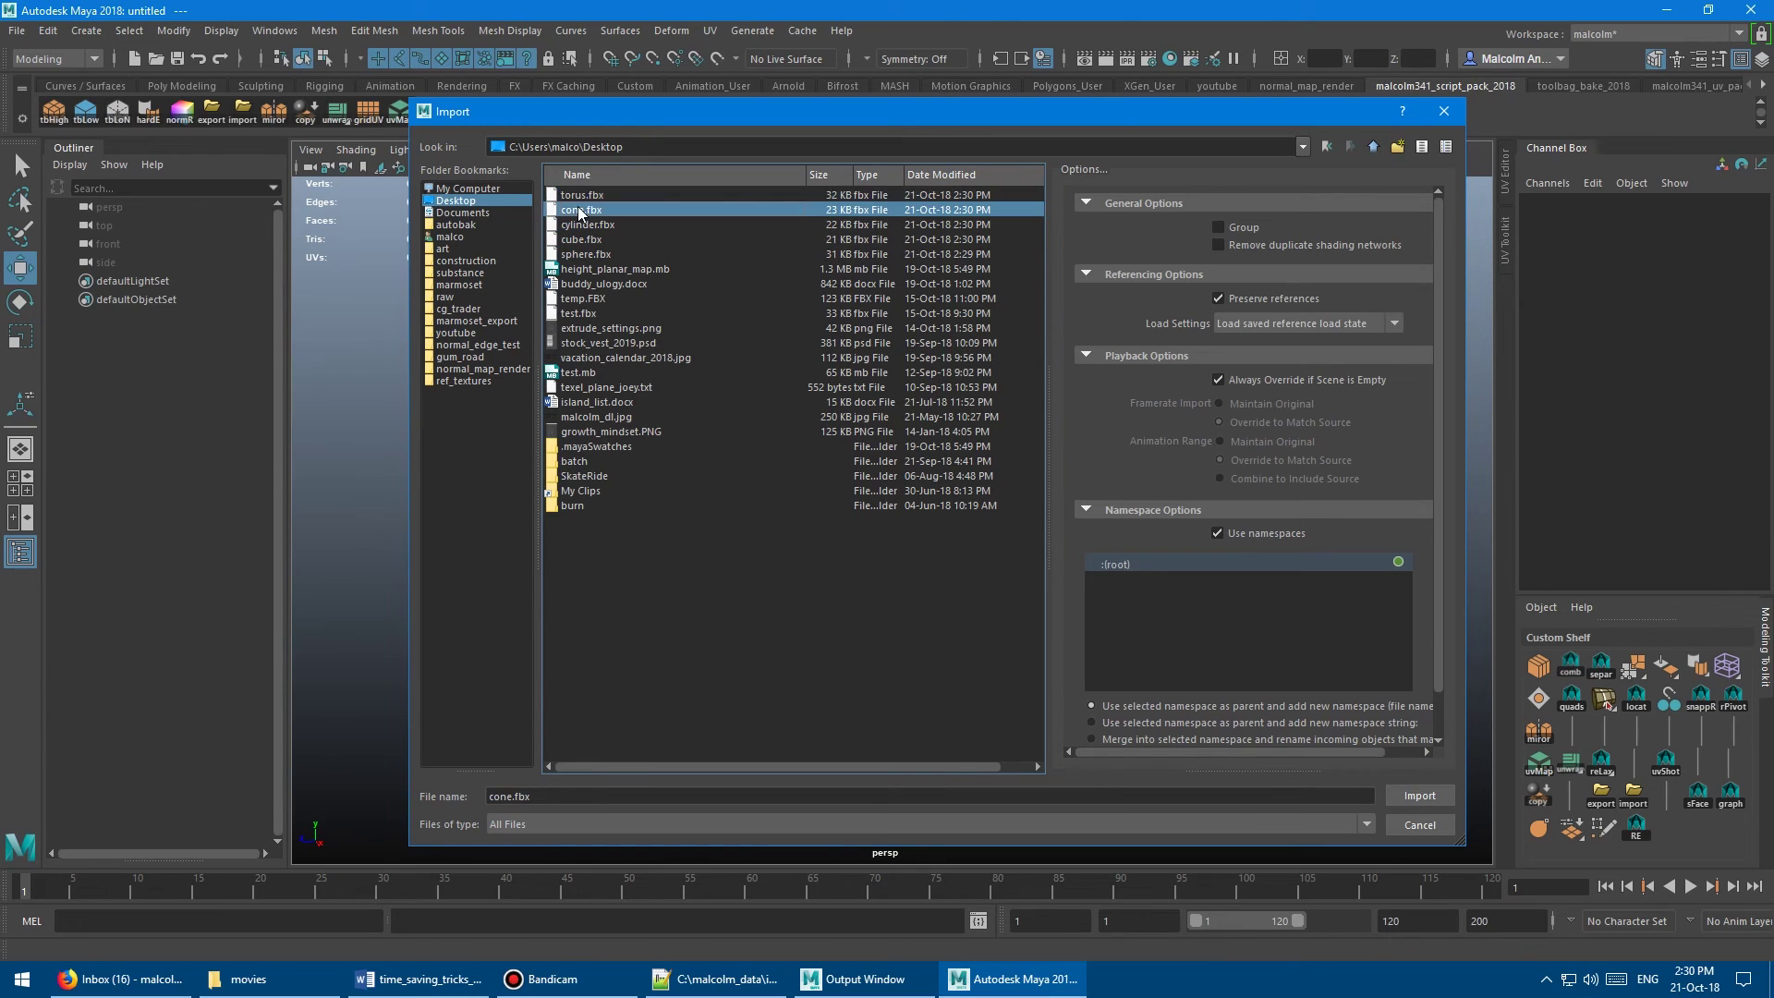
left_click(583, 224)
left_click(582, 239)
left_click(584, 254)
left_click(583, 239)
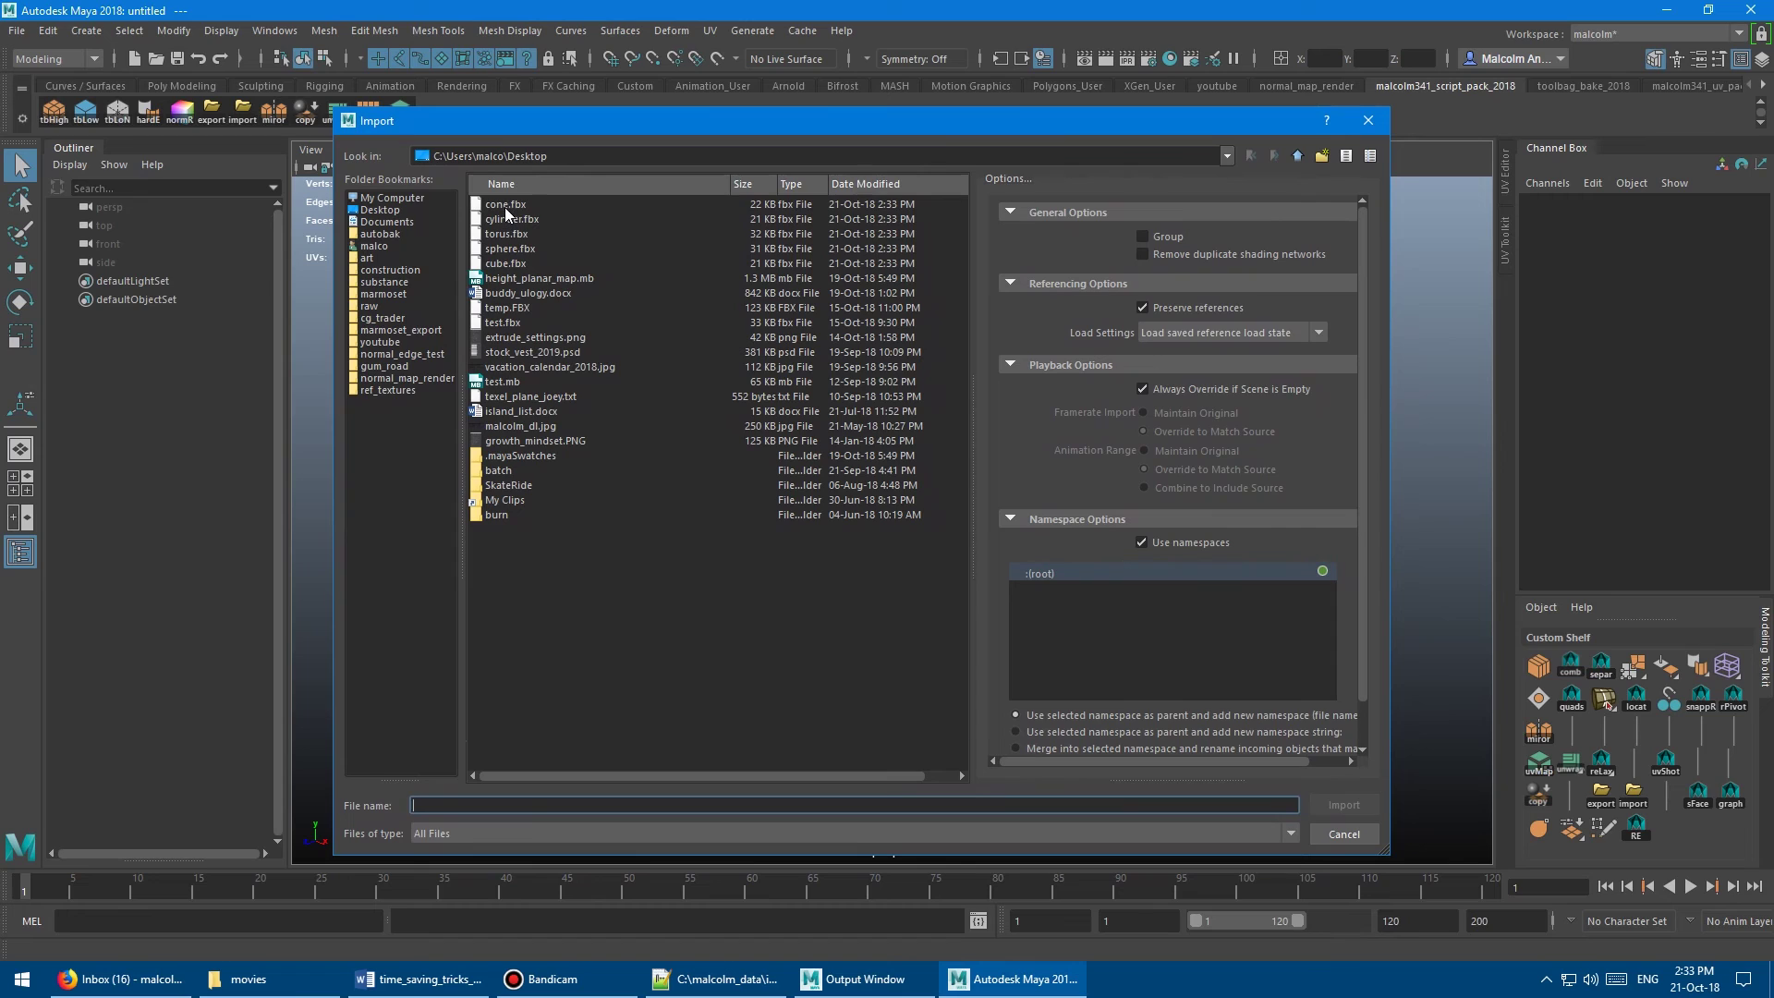
Import cone.fbx and cylinder.fbx from the Desktop folder, one file at a time
left_click(506, 206)
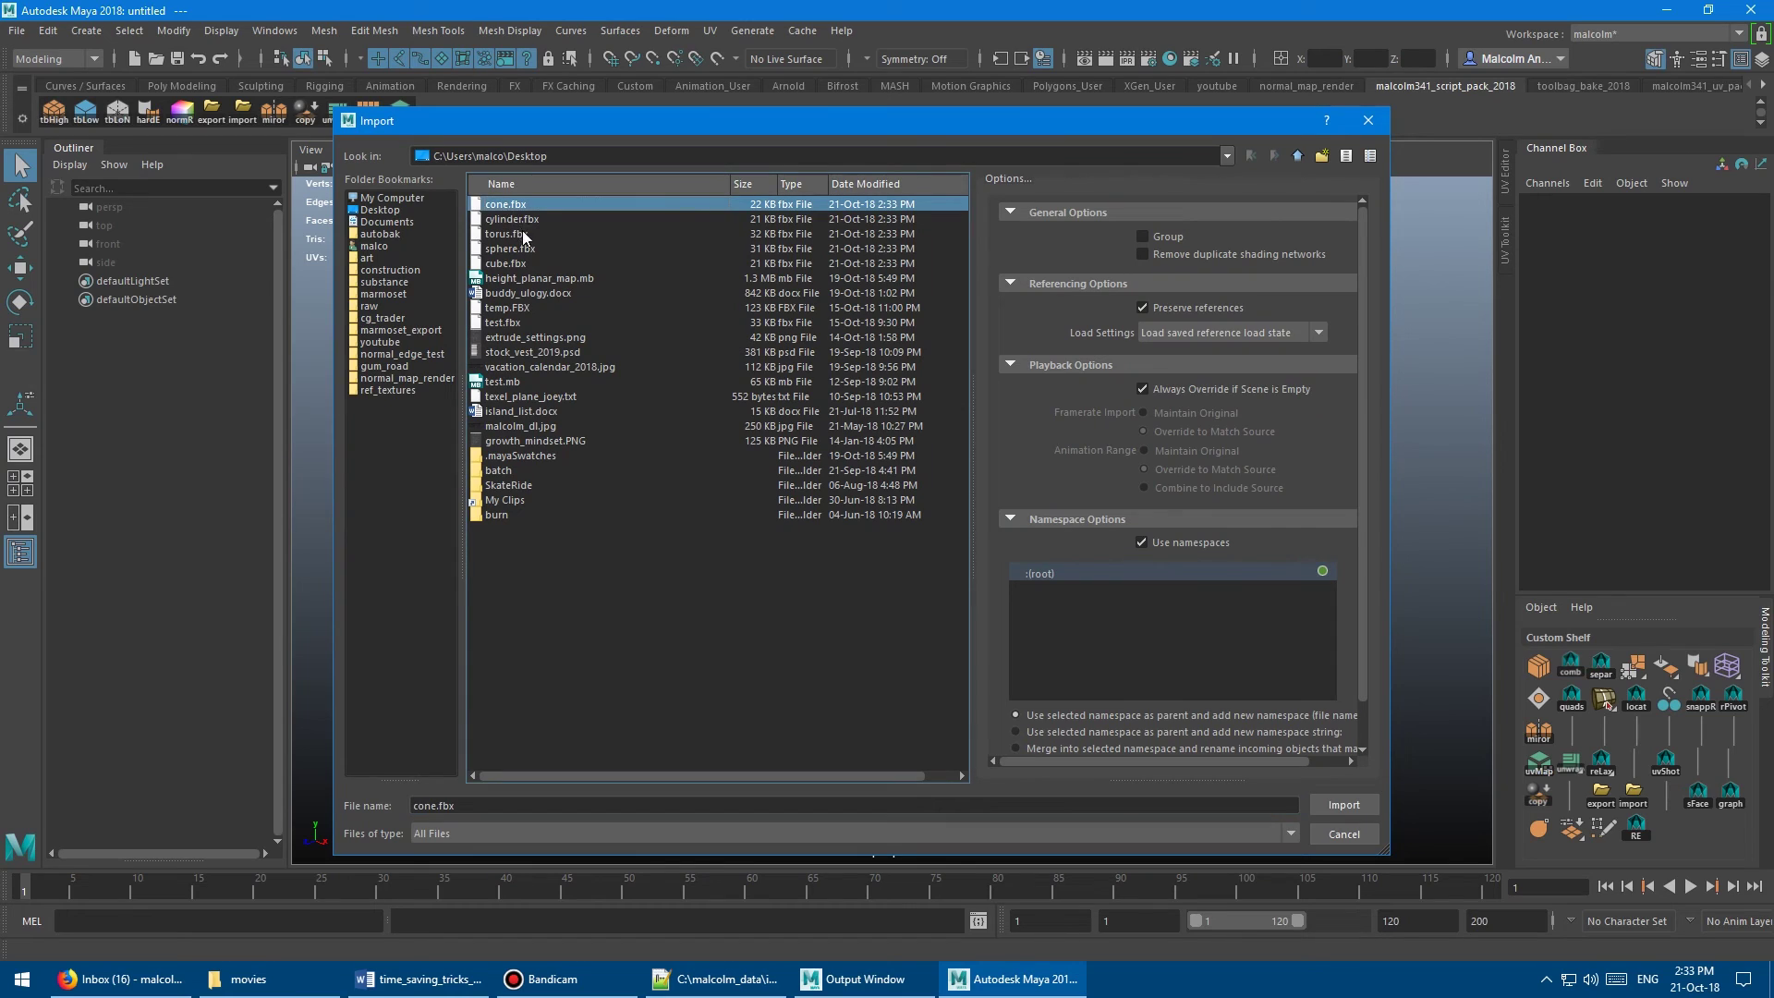
left_click(1342, 804)
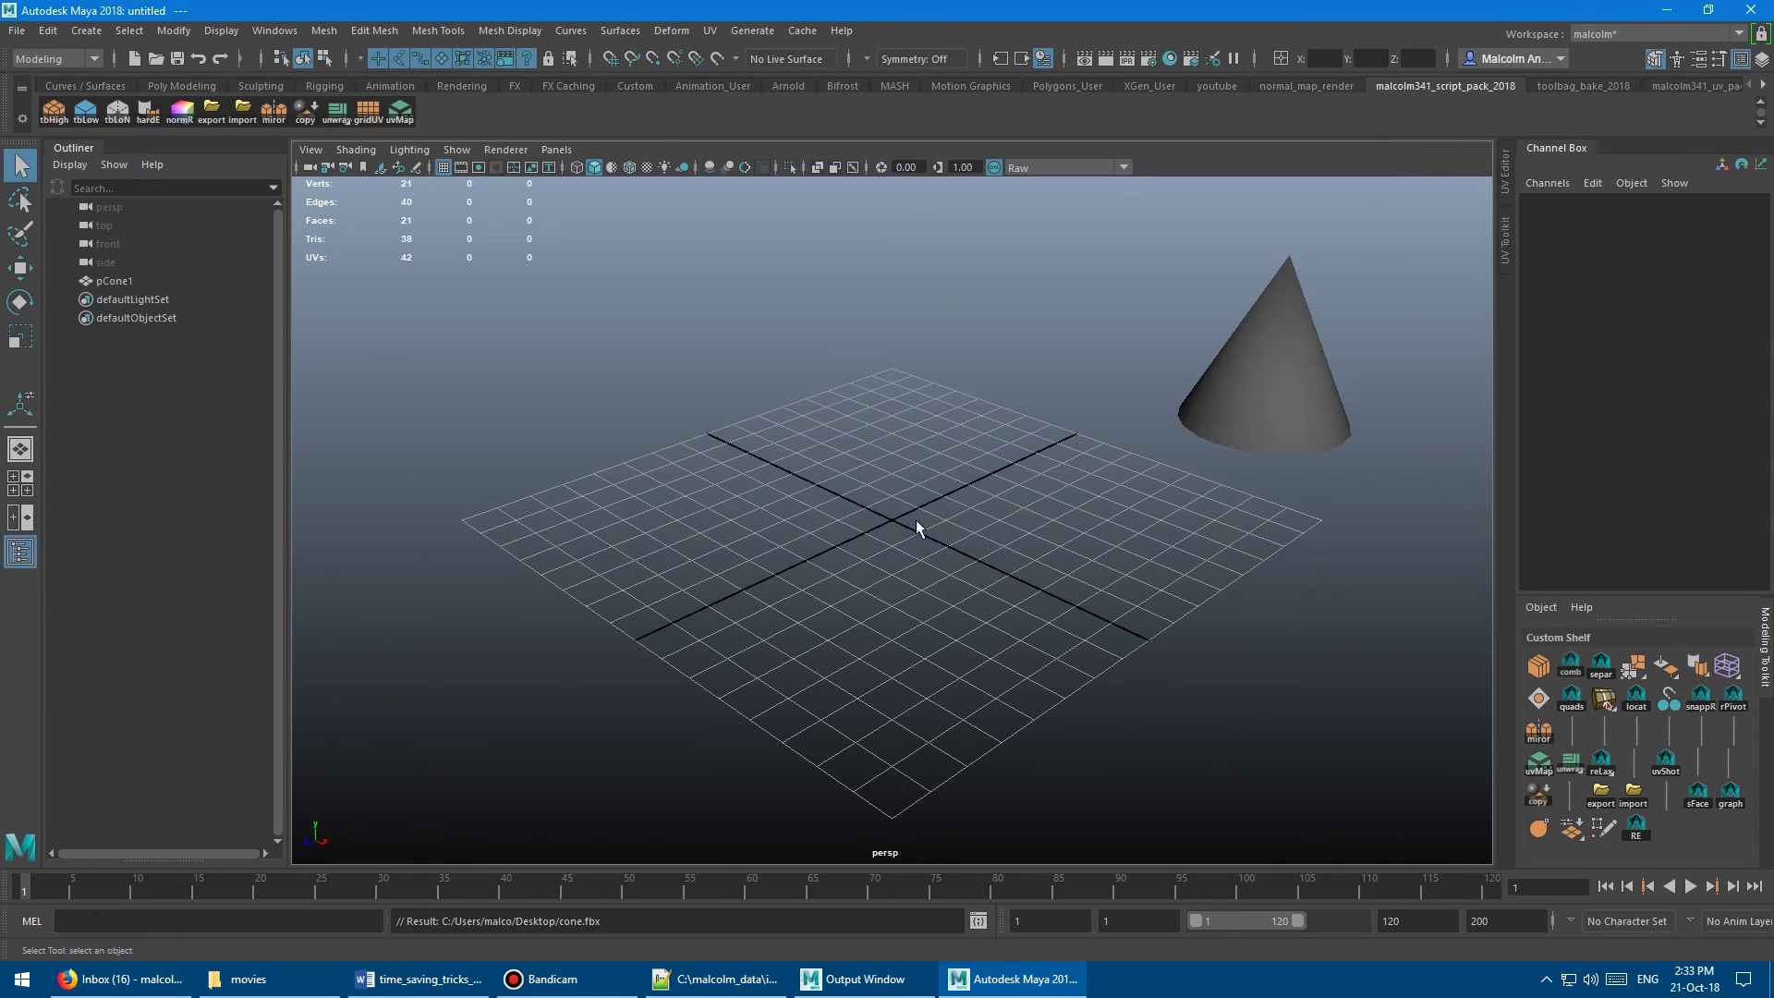
left_click(17, 30)
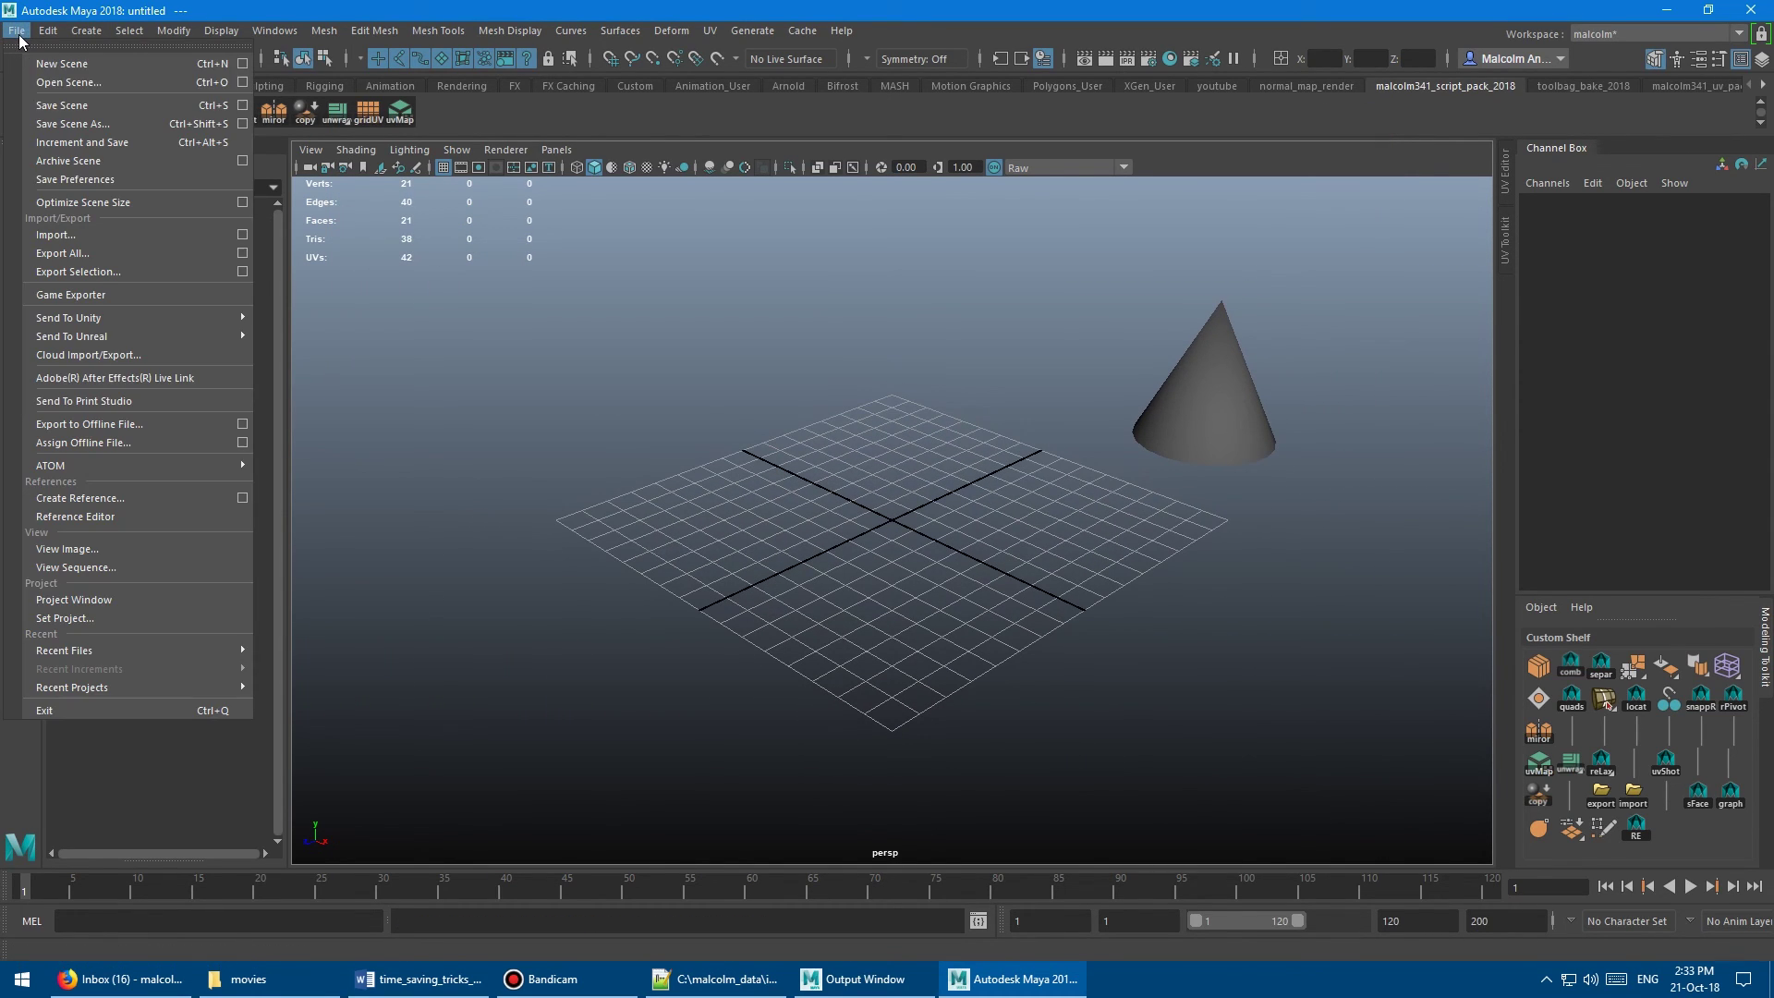
left_click(74, 239)
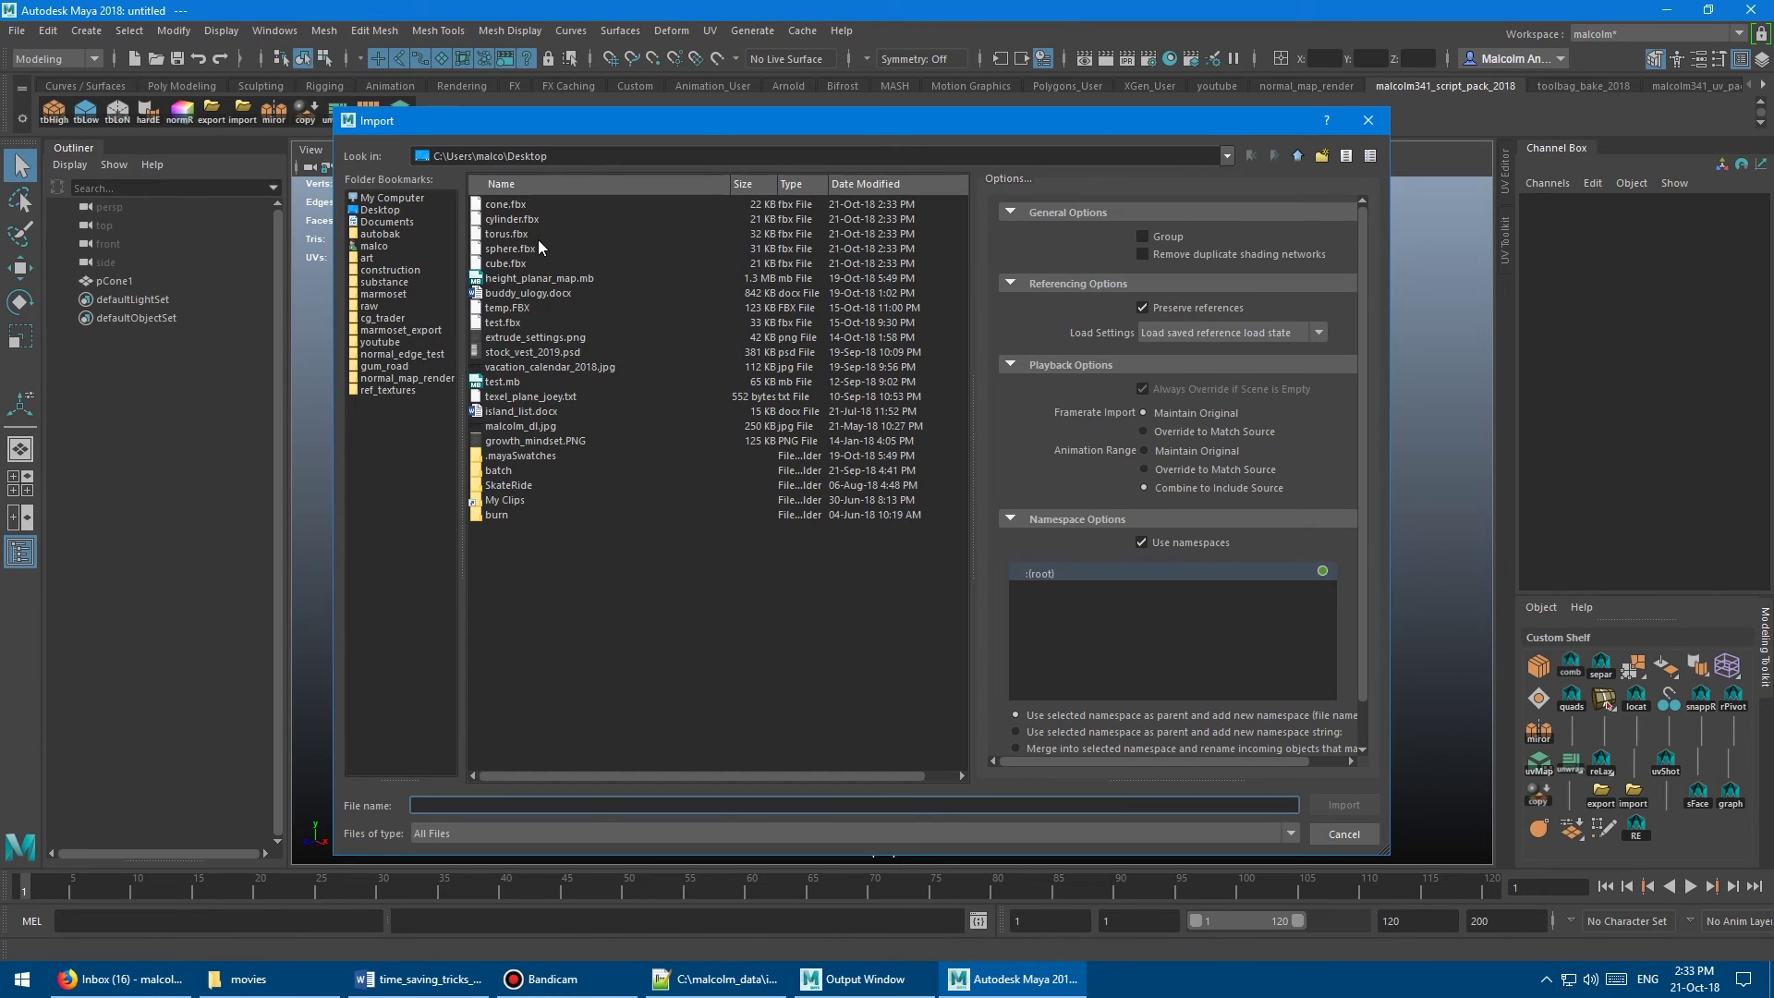
double_click(511, 219)
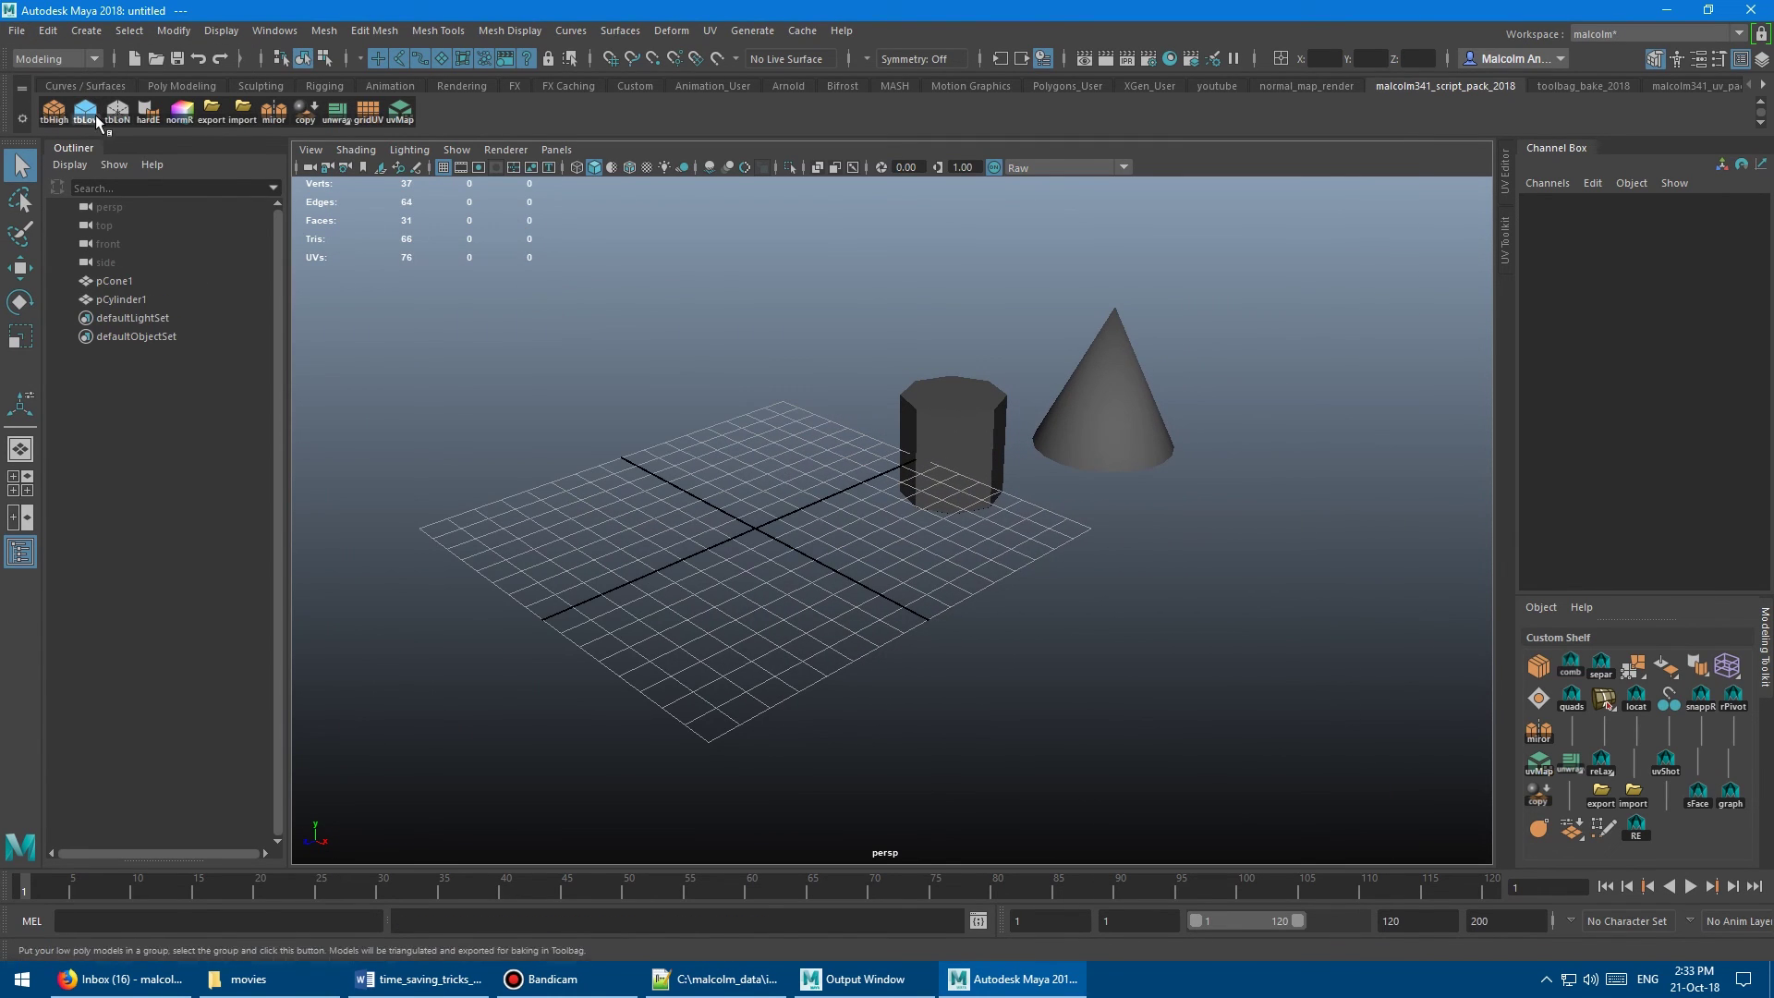
Import torus.fbx from the Desktop folder into the same scene
left_click(17, 31)
left_click(77, 237)
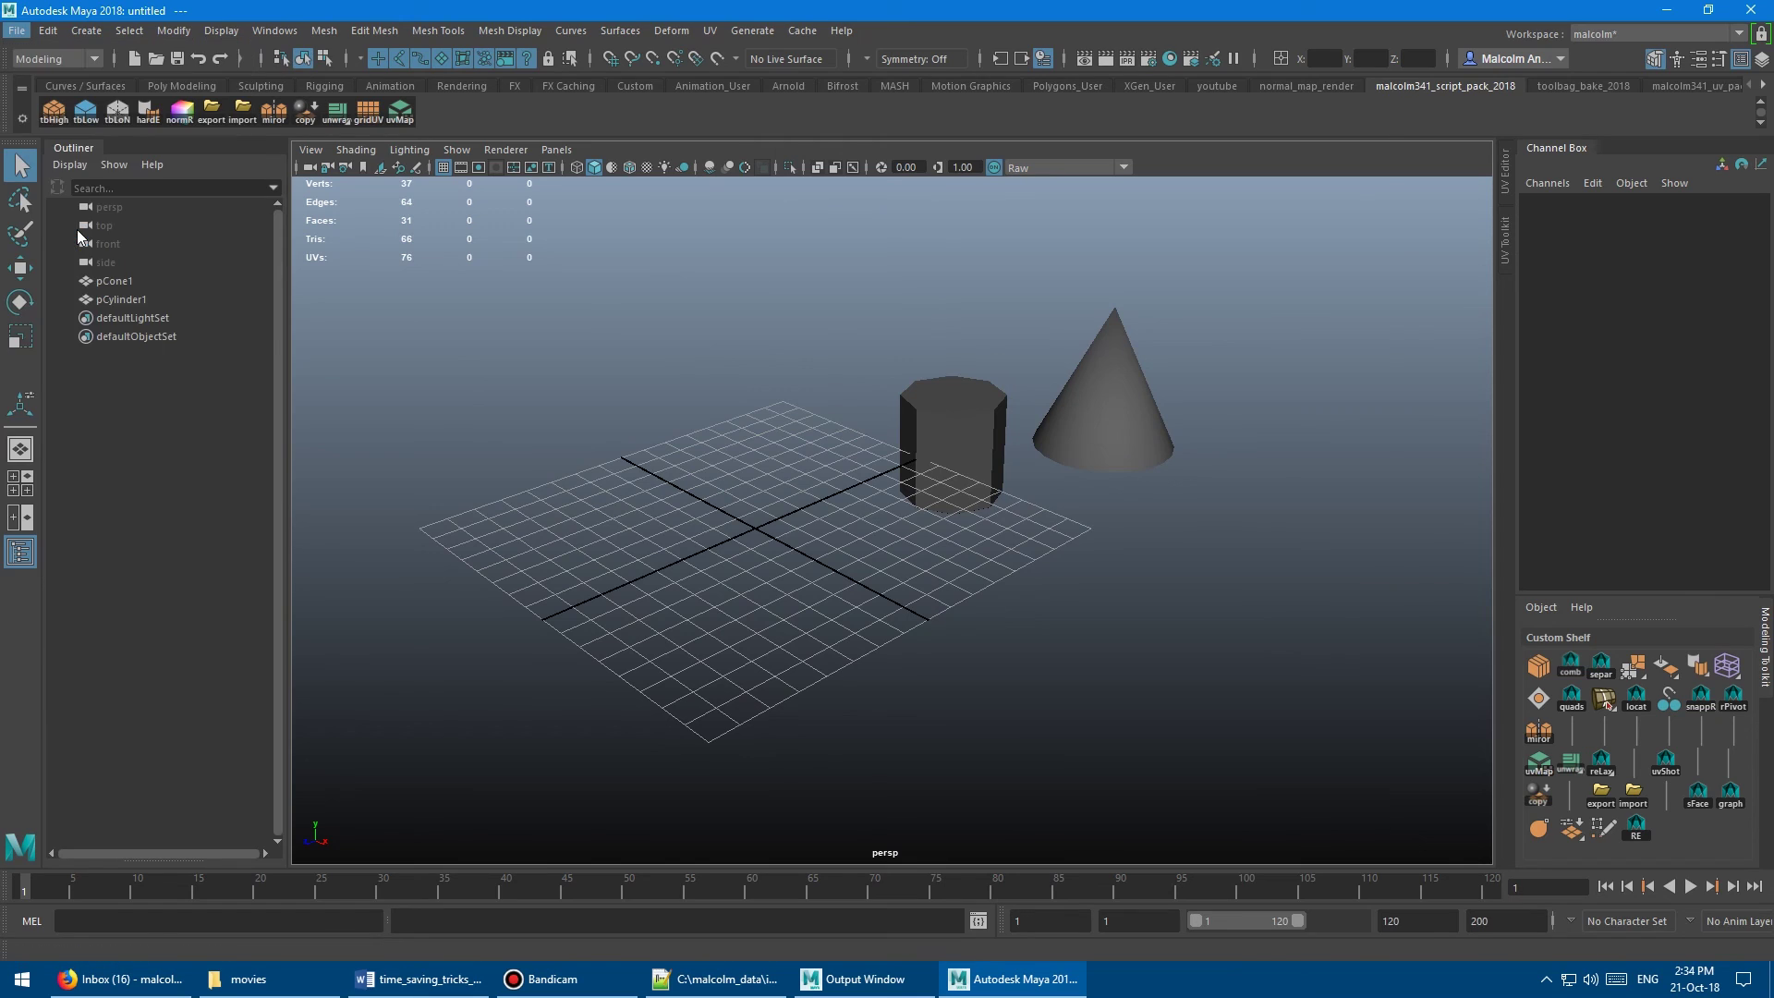
double_click(502, 234)
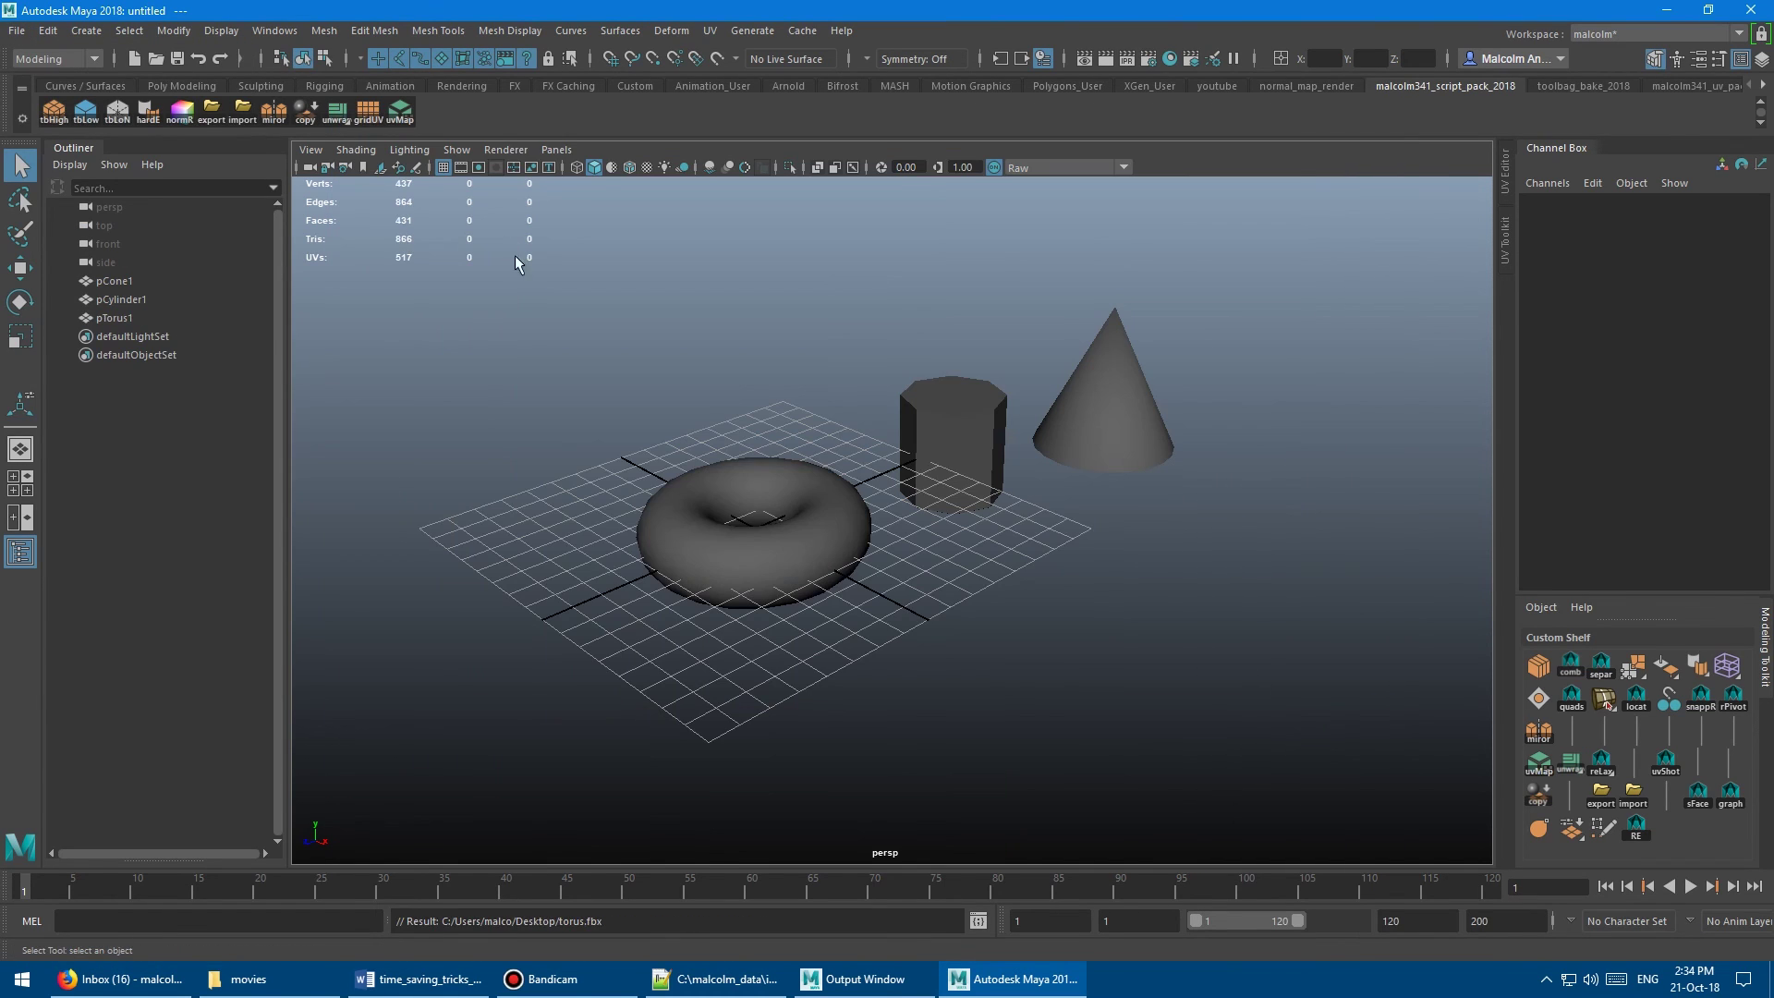
left_click_drag(911, 344, 706, 369, "alt")
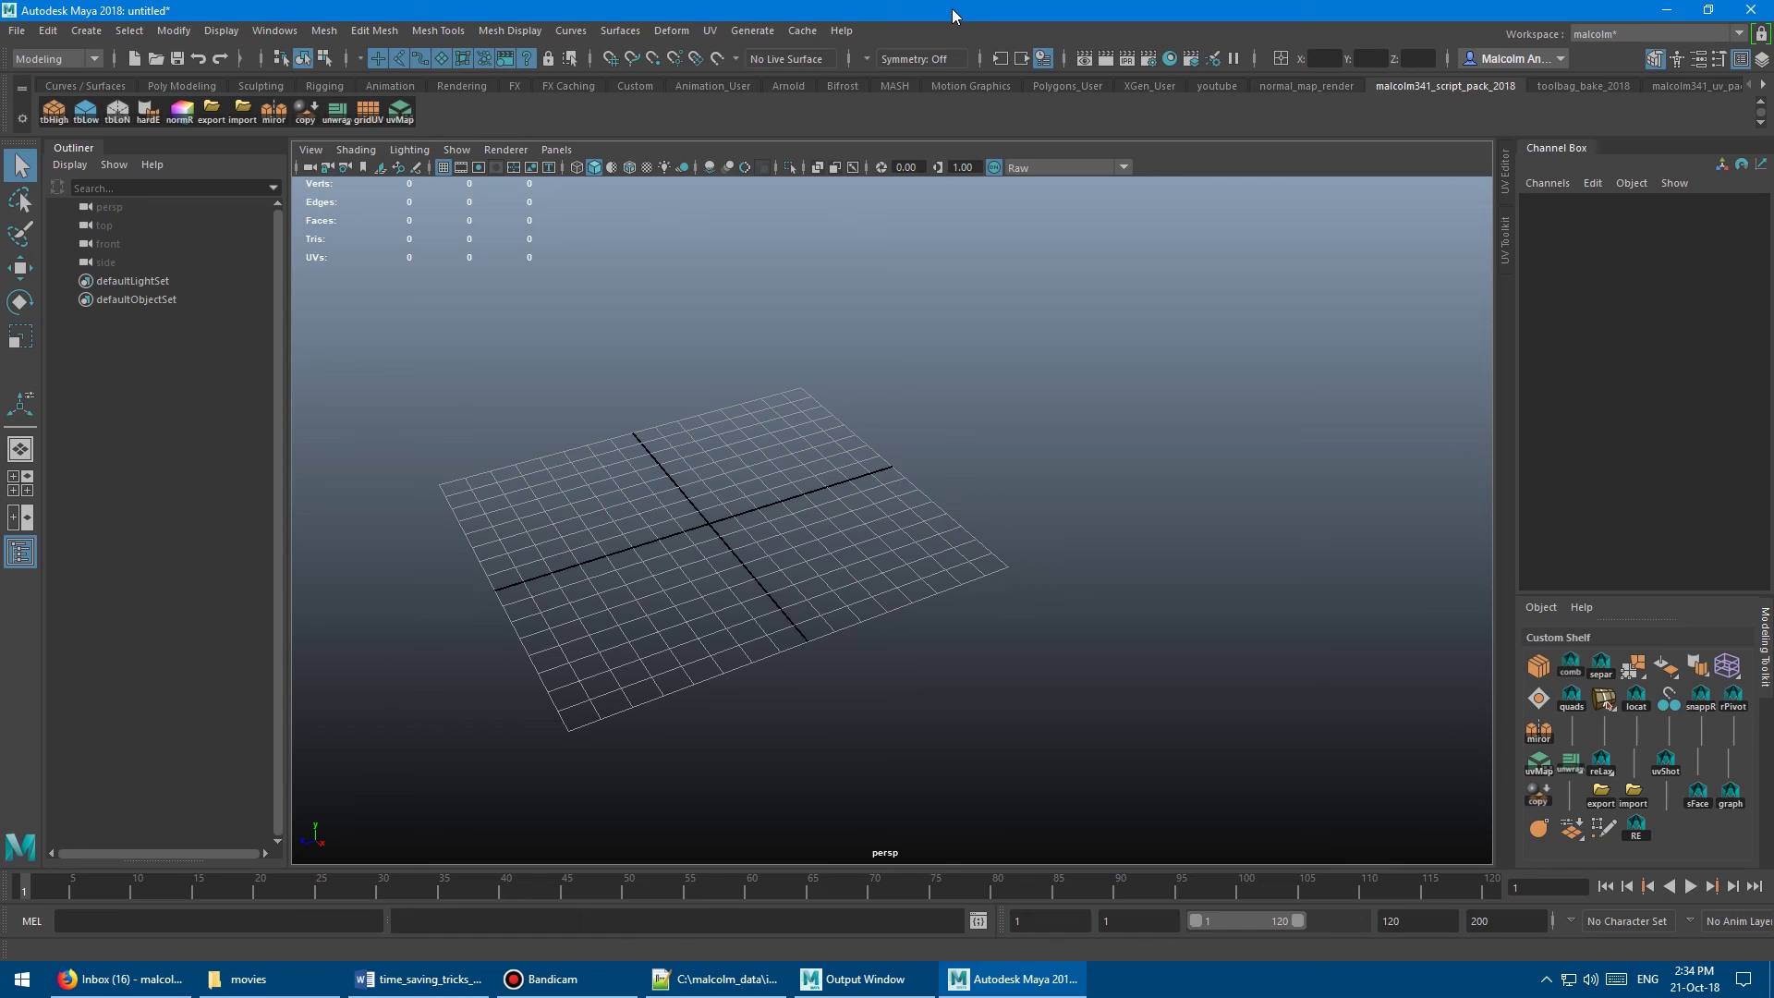
Uncover the Windows desktop and drop sphere.fbx, cube.fbx, cylinder.fbx, cone.fbx and torus.fbx together into the empty scene's viewport to import them
left_click_drag(957, 15, 1026, 41)
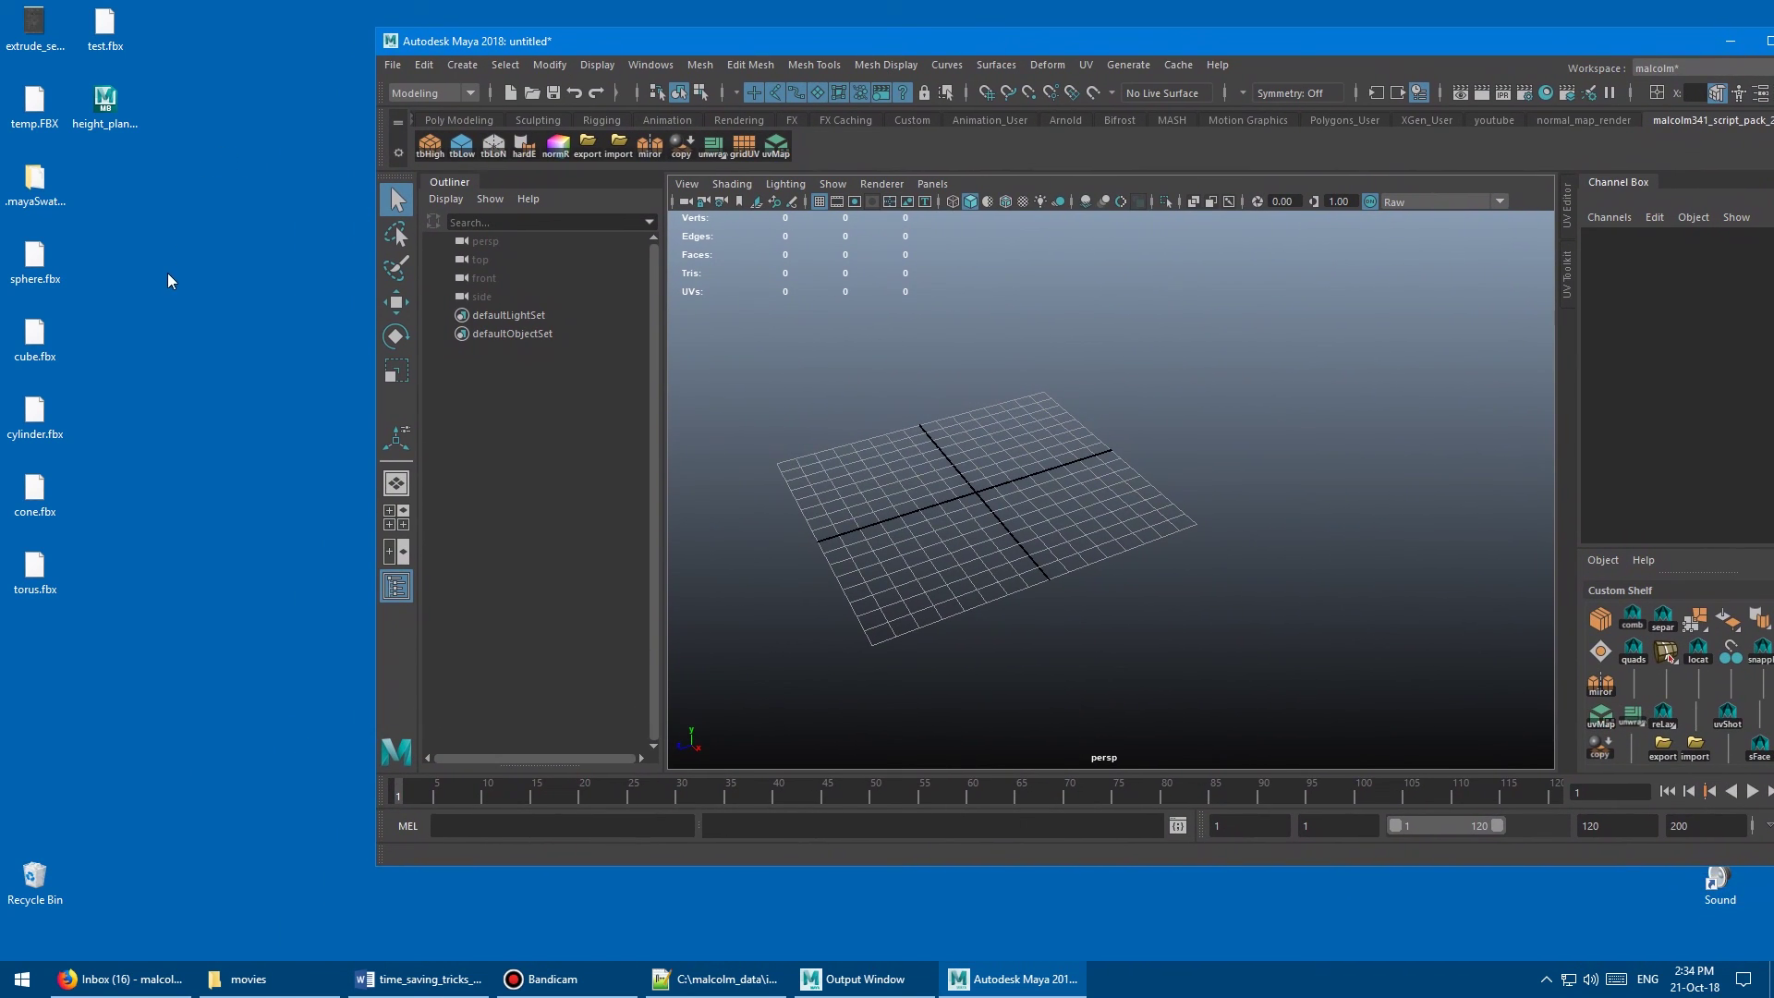
left_click(42, 263)
left_click(46, 340, "ctrl")
left_click(49, 413, "ctrl")
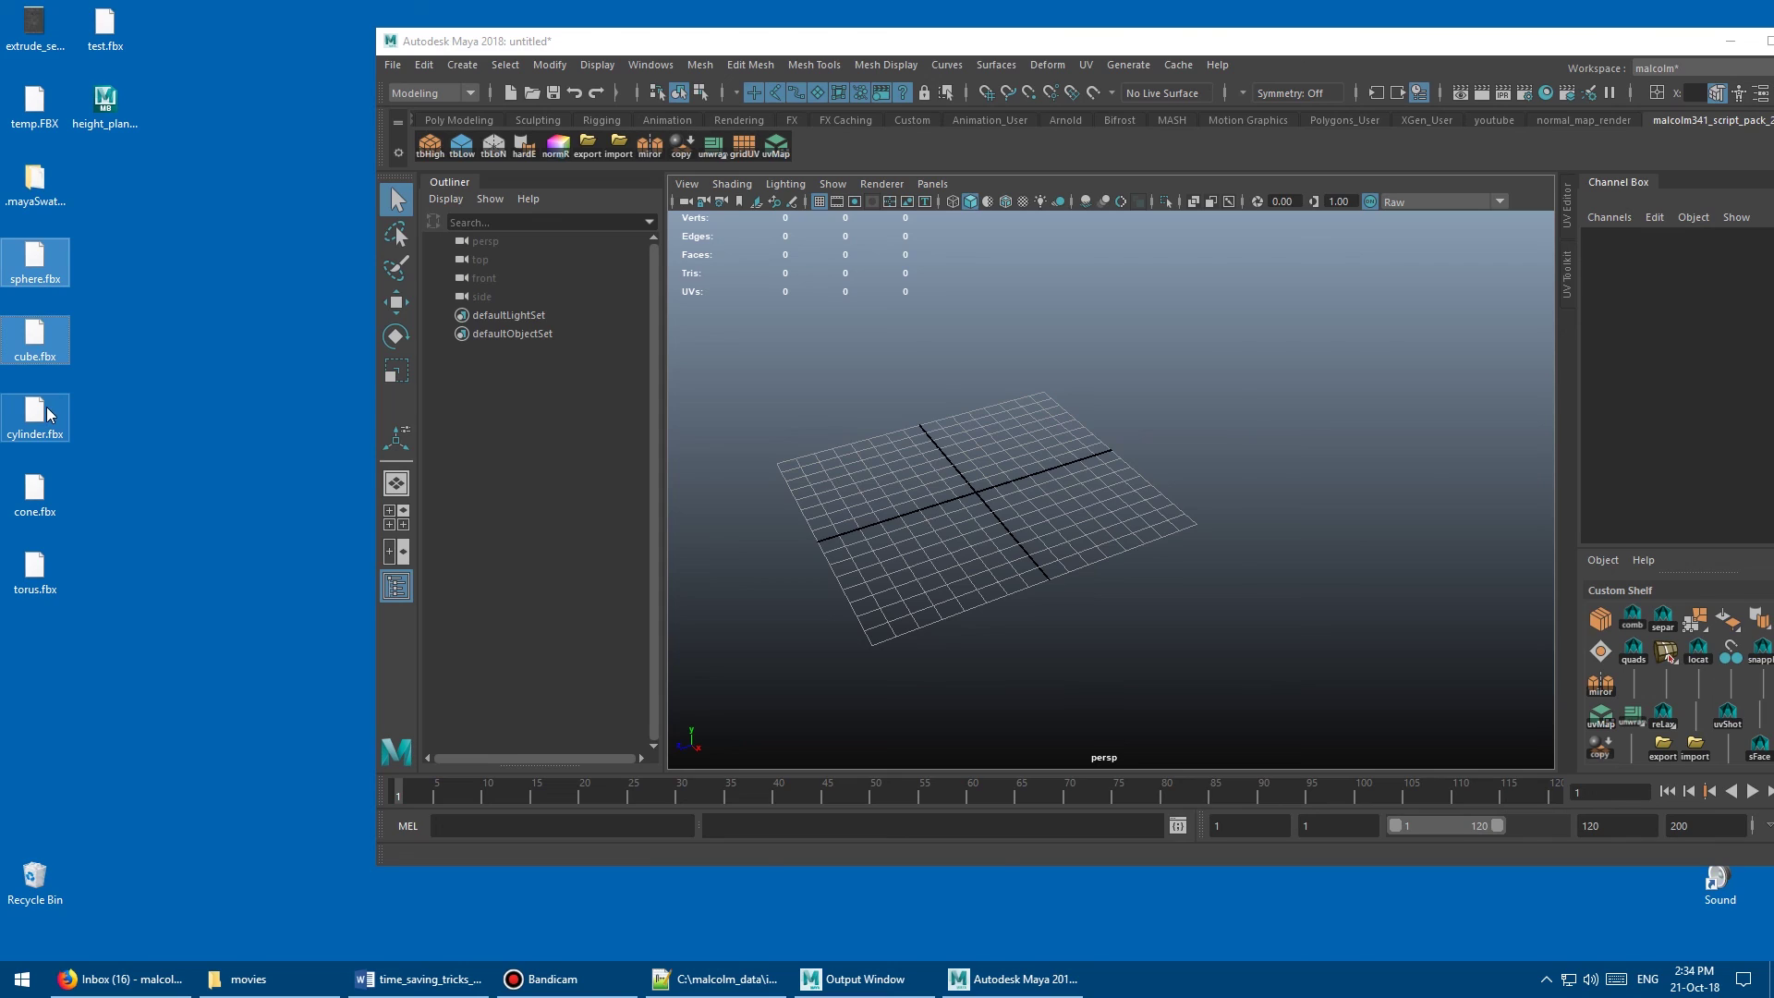
left_click(42, 494, "ctrl")
left_click(56, 581, "ctrl")
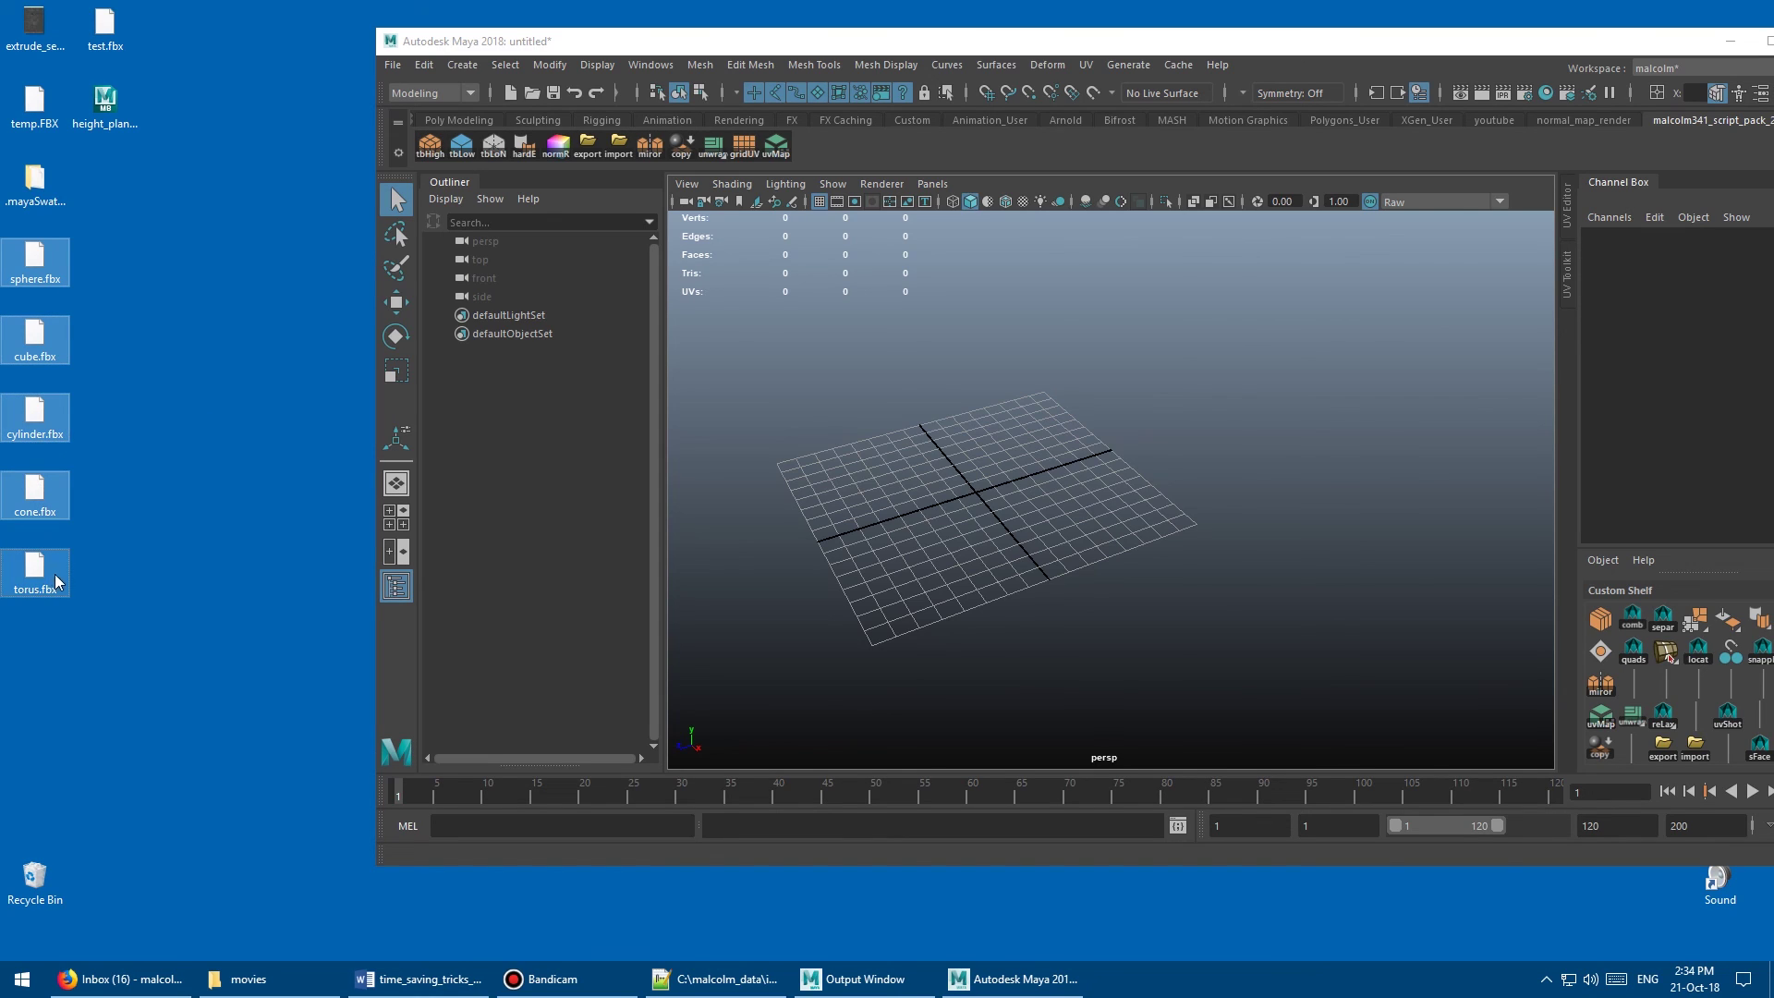
left_click_drag(36, 263, 1003, 380)
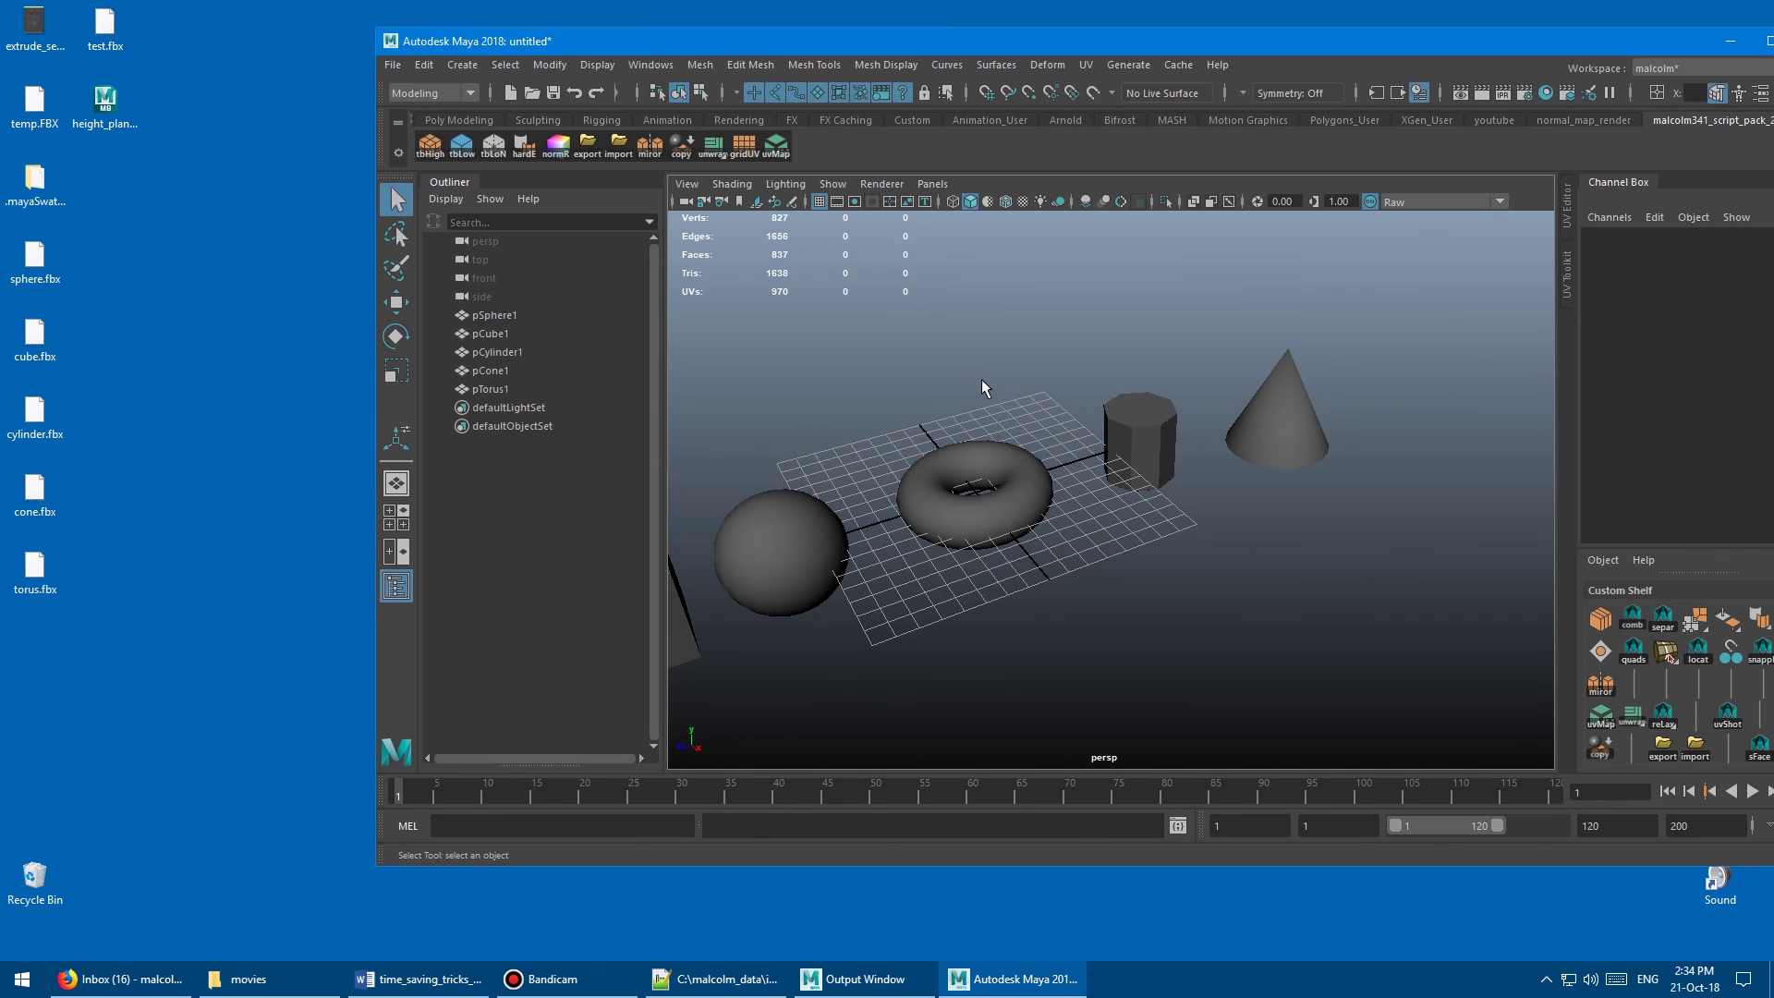
Maximize the application window again and frame all five imported objects in the perspective view
double_click(978, 42)
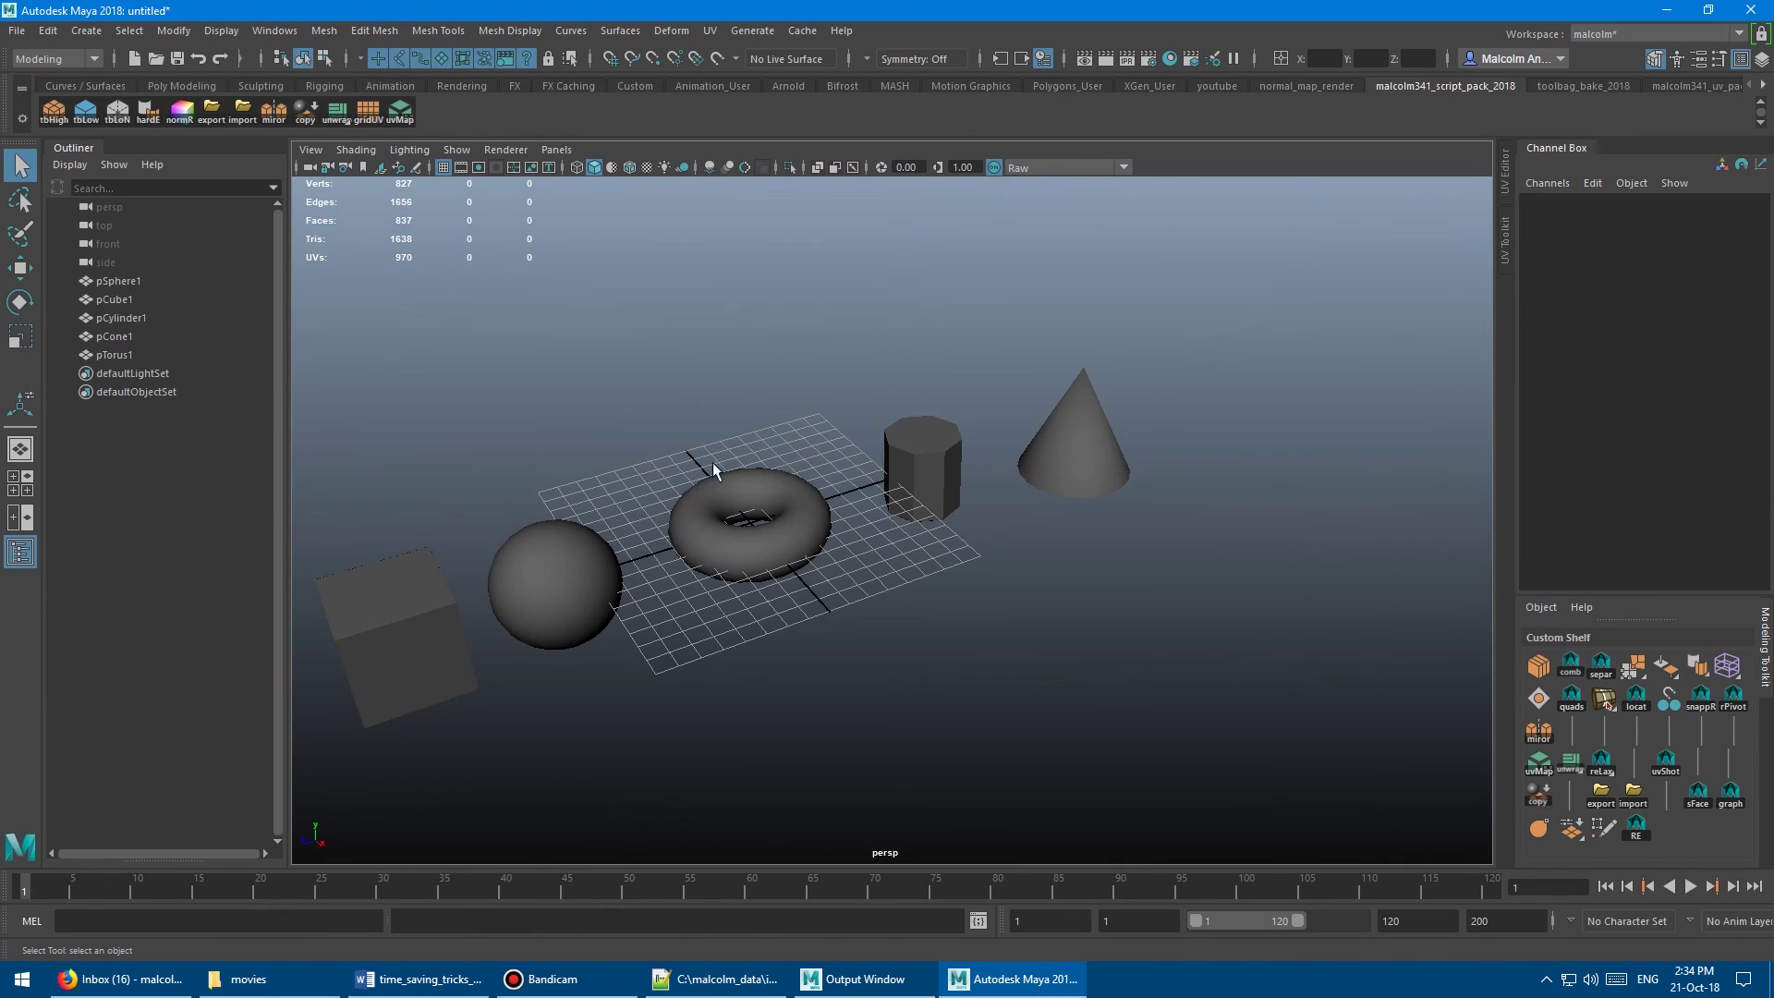
scroll(712, 462, "down", 2)
scroll(784, 422, "up", 4)
left_click_drag(644, 409, 765, 412, "alt")
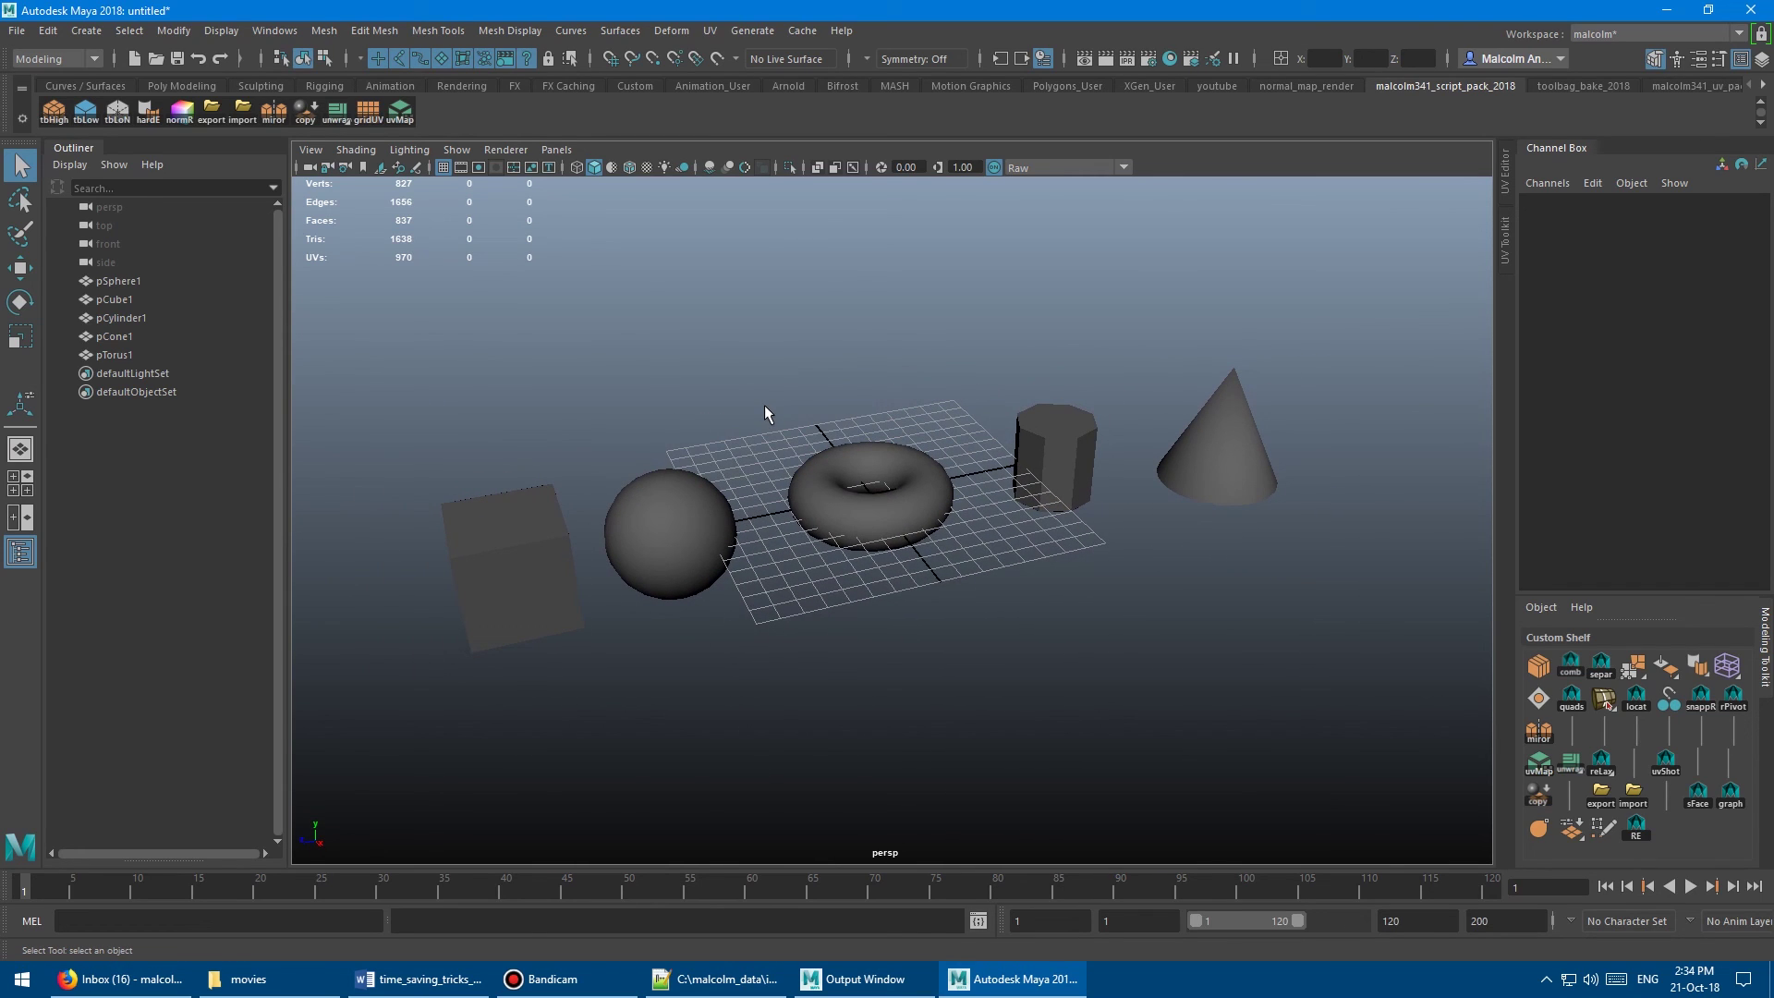